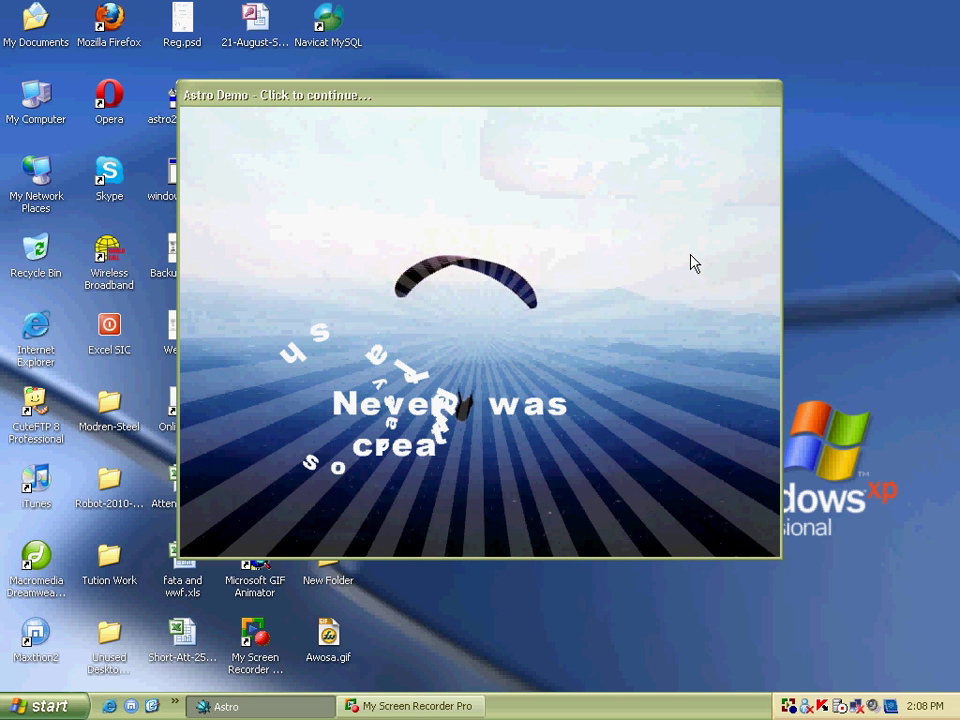
# Step: Dismiss the Astro demo and arrange the editor and preview windows so both are visible
pyautogui.click(399, 336)
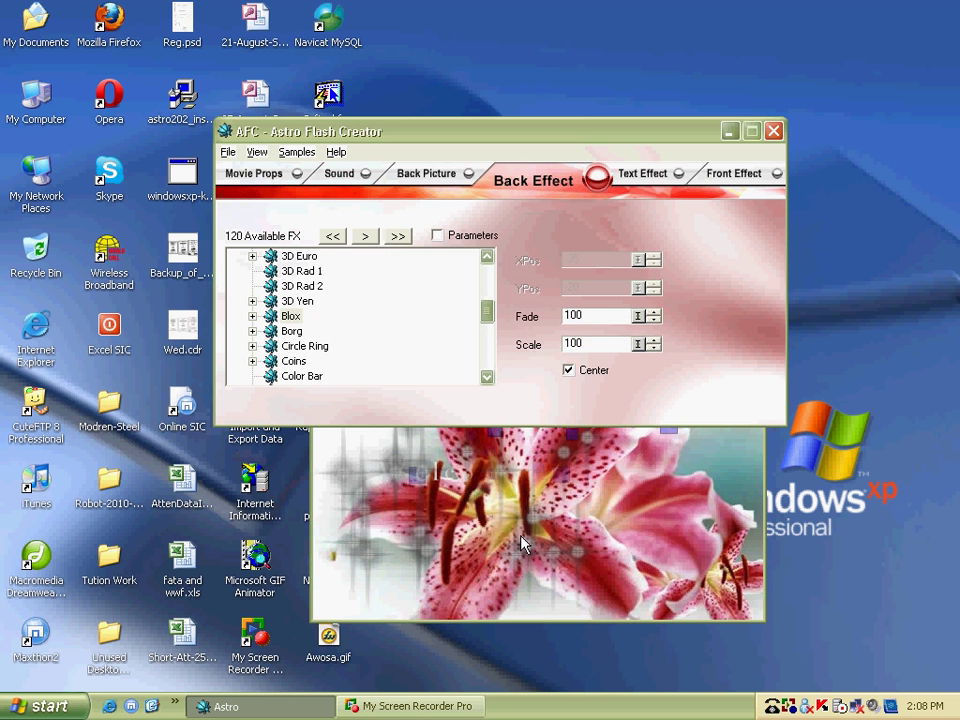
pyautogui.moveTo(528, 285); pyautogui.dragTo(415, 316)
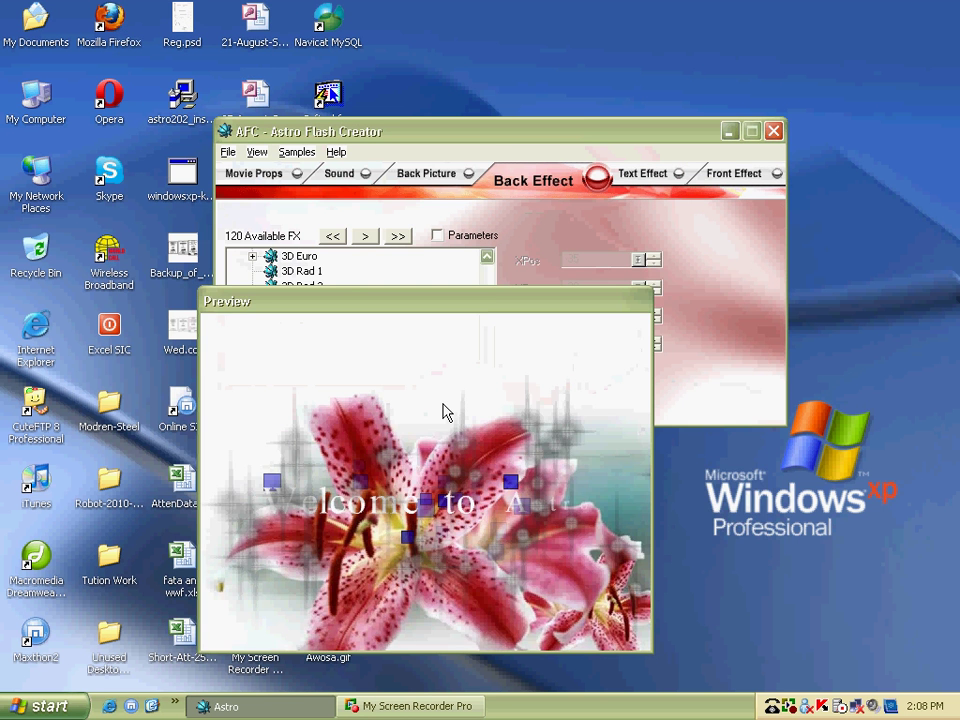
pyautogui.moveTo(493, 139); pyautogui.dragTo(530, 52)
pyautogui.click(437, 345)
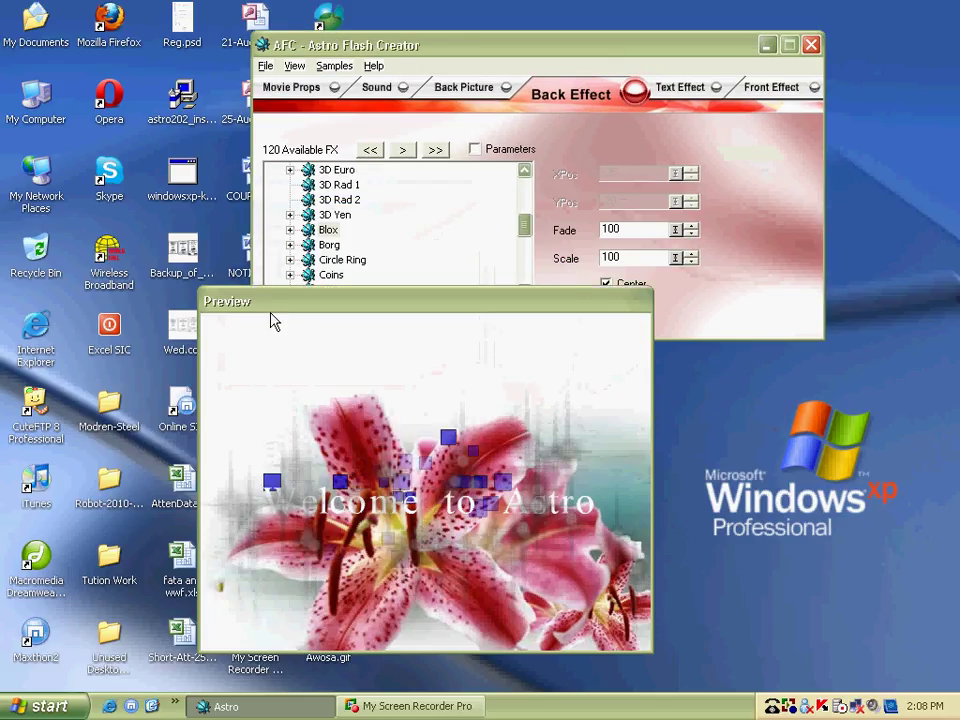
pyautogui.moveTo(271, 312); pyautogui.dragTo(227, 336)
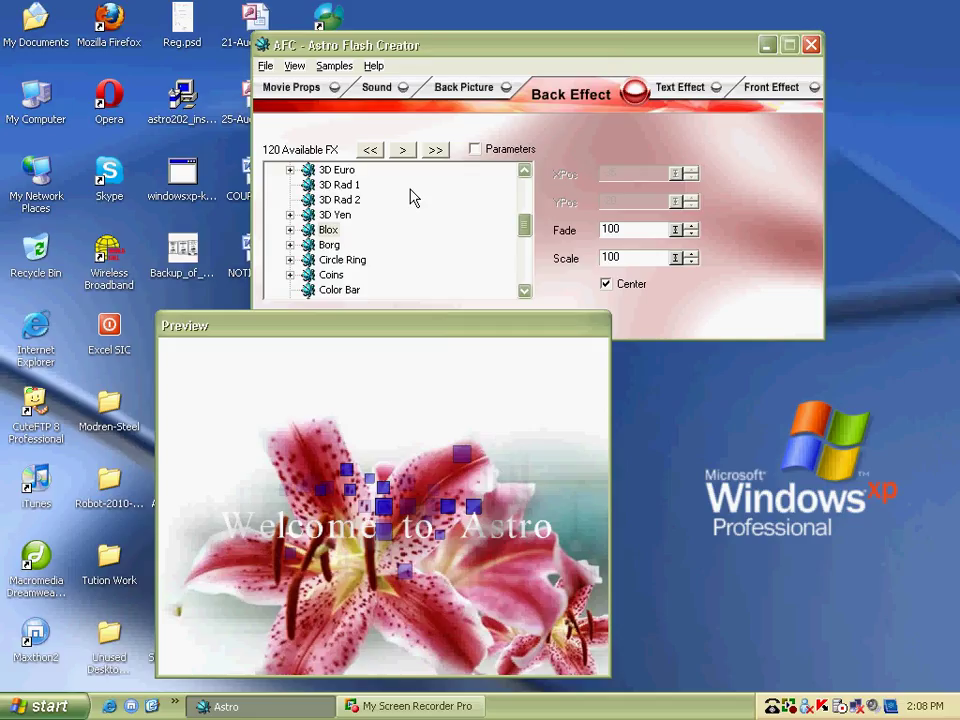
# Step: Set the movie size to 693 by 292 and the canvas color to white
pyautogui.click(288, 89)
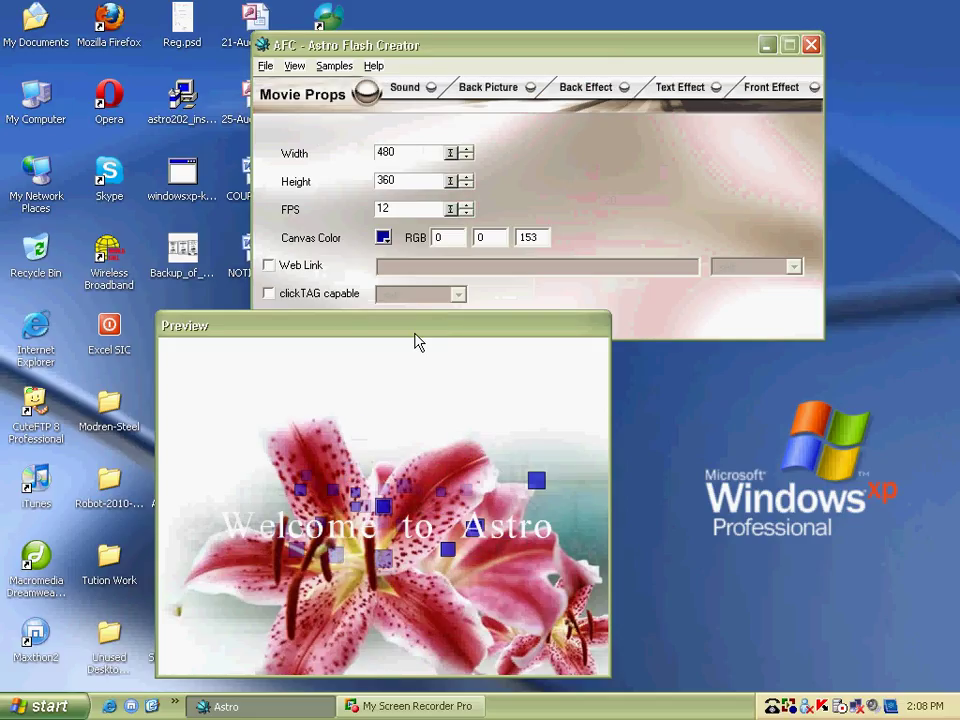
pyautogui.moveTo(416, 337); pyautogui.dragTo(424, 354)
pyautogui.click(334, 170)
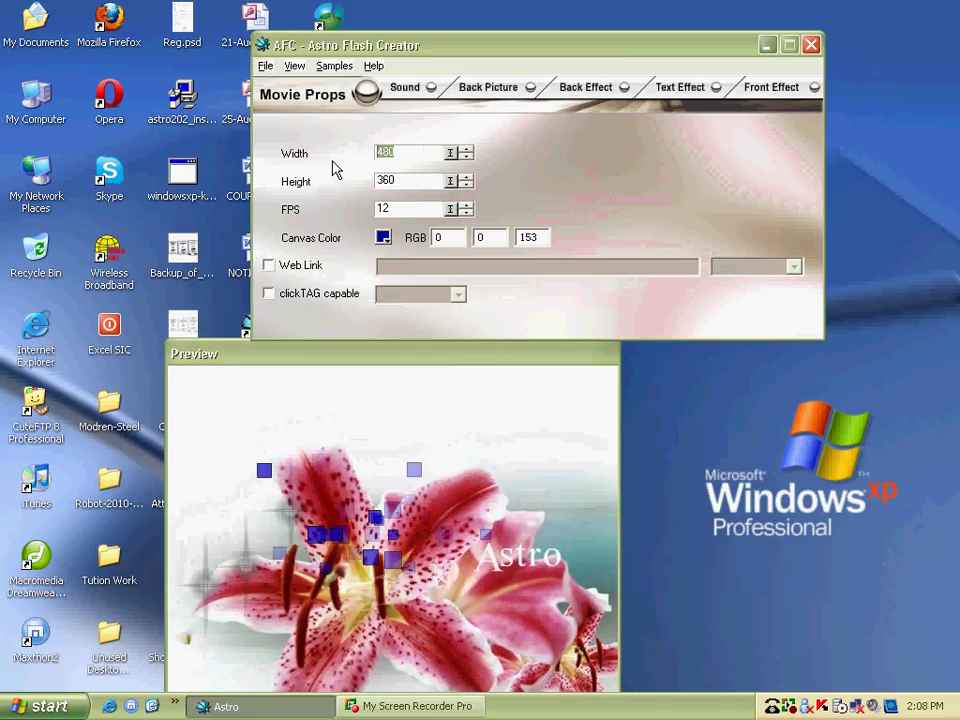
pyautogui.write('69')
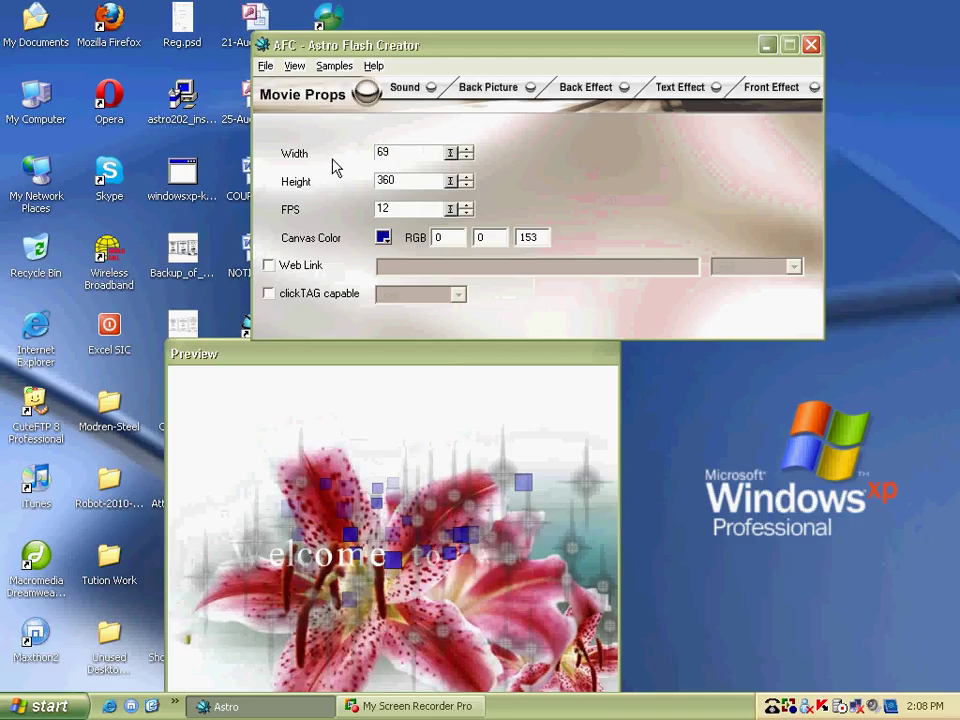
pyautogui.write('3')
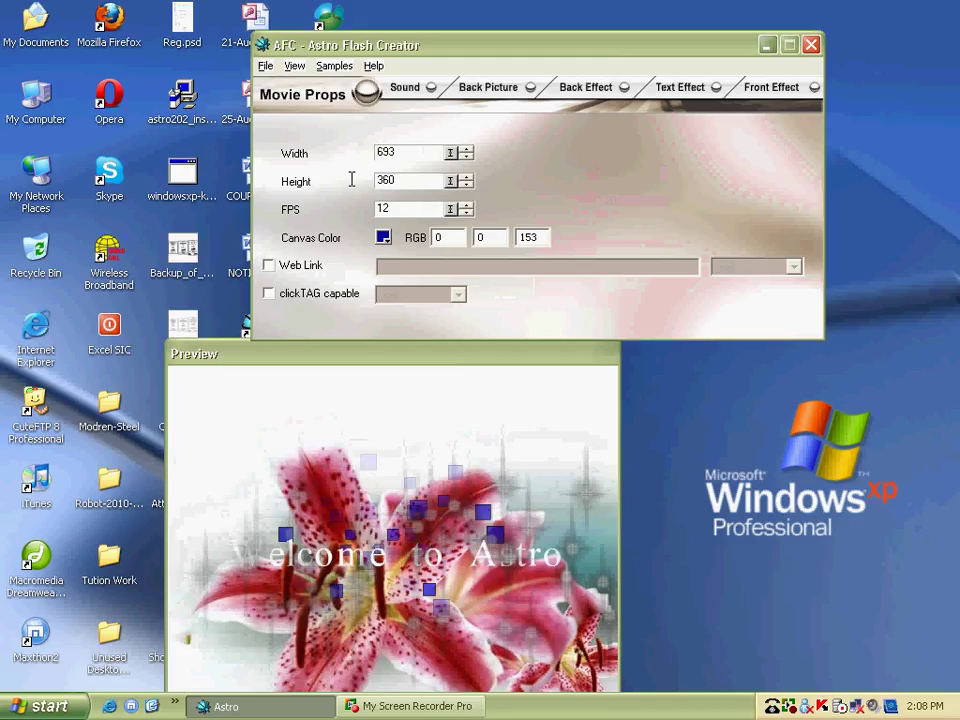
pyautogui.press('Tab')
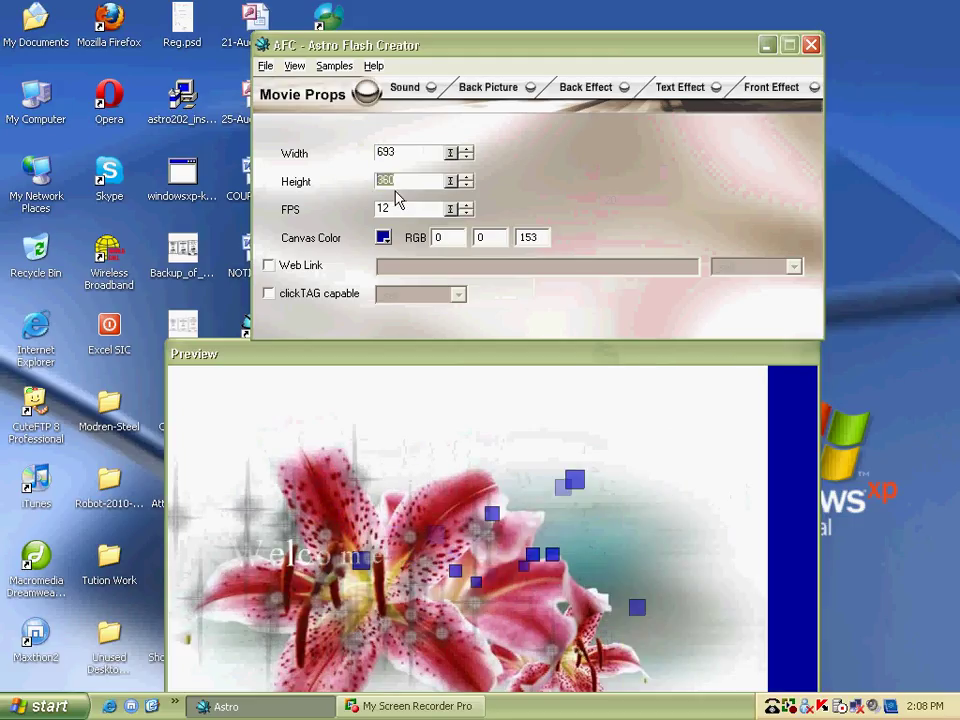
pyautogui.write('292')
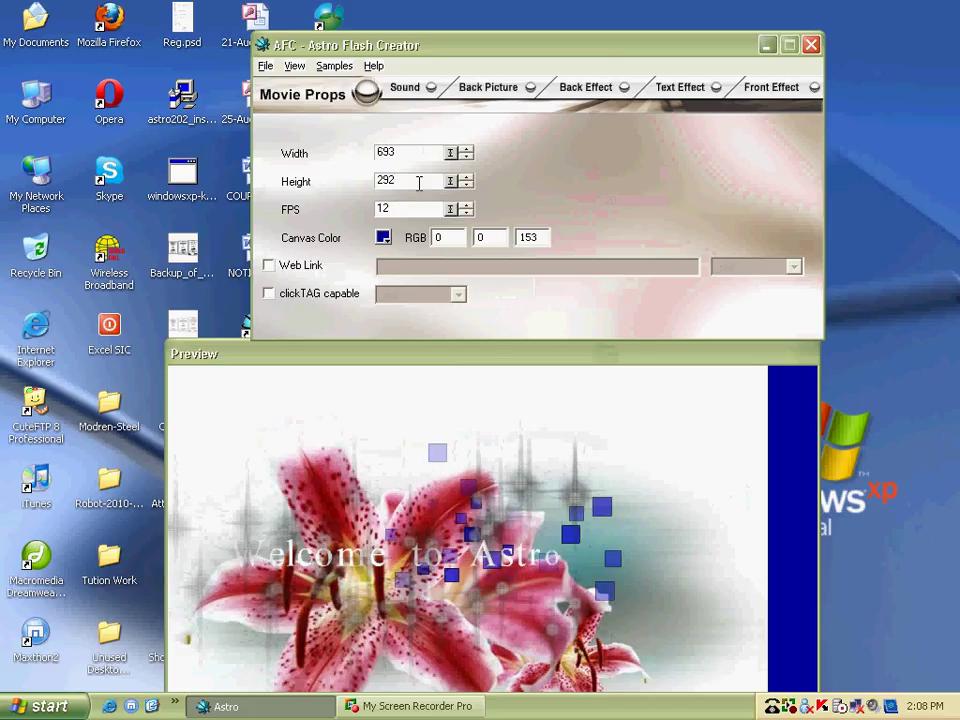
pyautogui.click(416, 155)
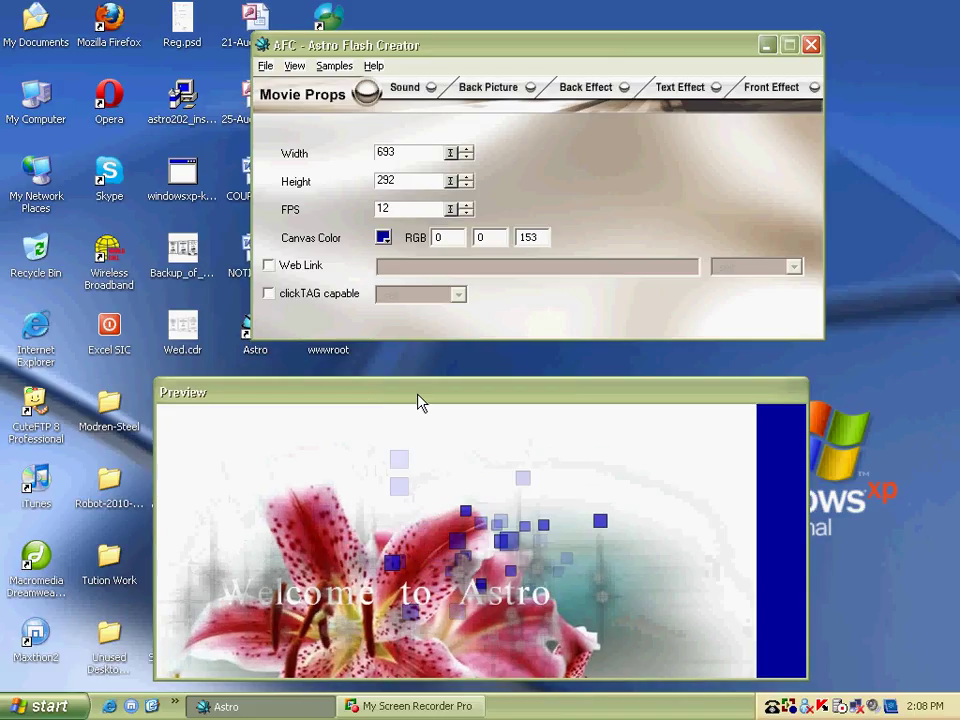
pyautogui.click(383, 239)
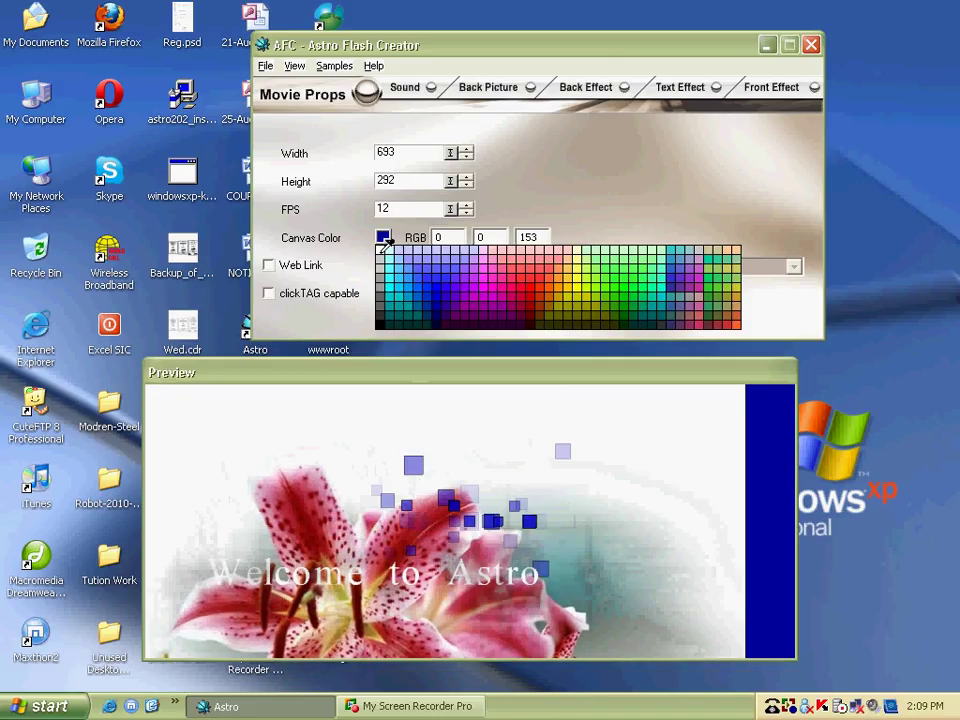
pyautogui.click(382, 249)
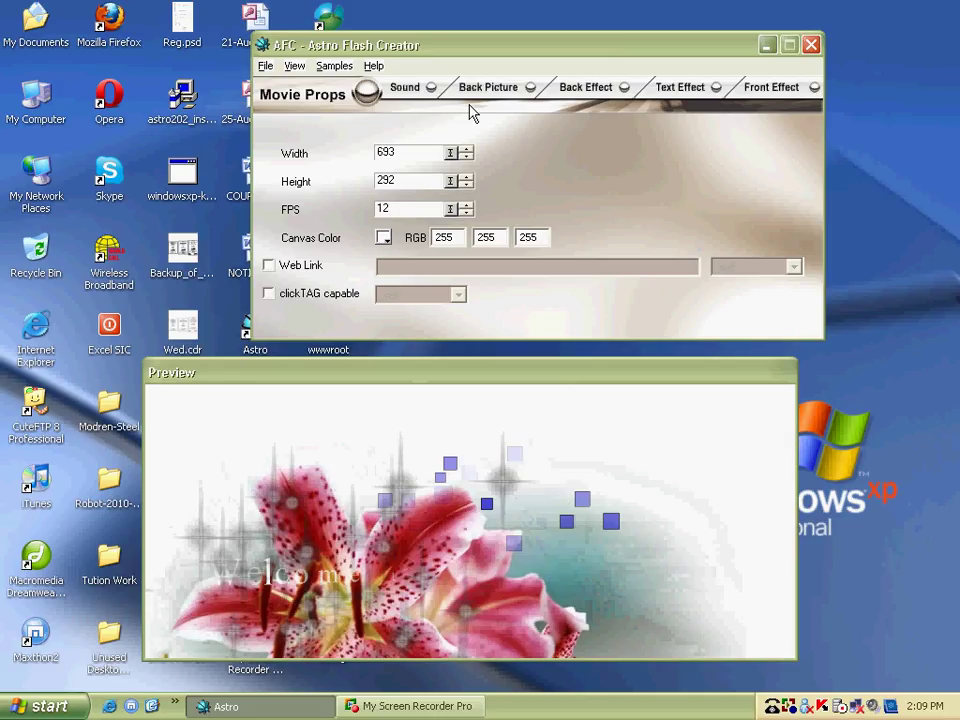
# Step: Choose Audioartte Happy 1 Short B as the movie's sound
pyautogui.click(401, 90)
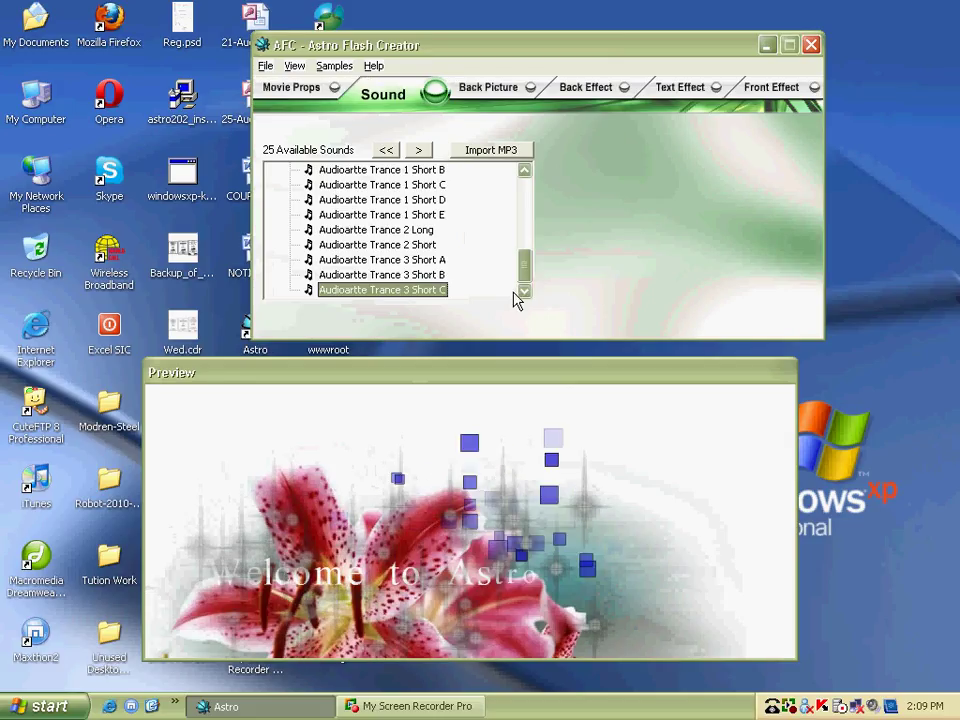
pyautogui.moveTo(526, 280); pyautogui.dragTo(407, 208)
pyautogui.click(399, 216)
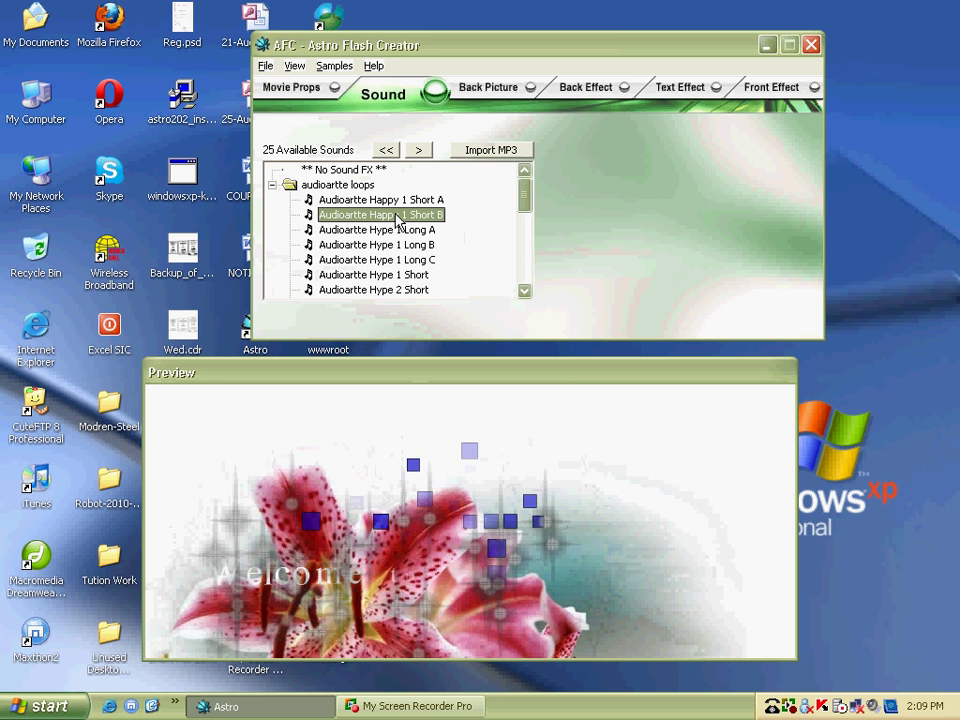
# Step: Import New Folder\Awosa_r2_c2.gif from the desktop as the back picture
pyautogui.click(484, 88)
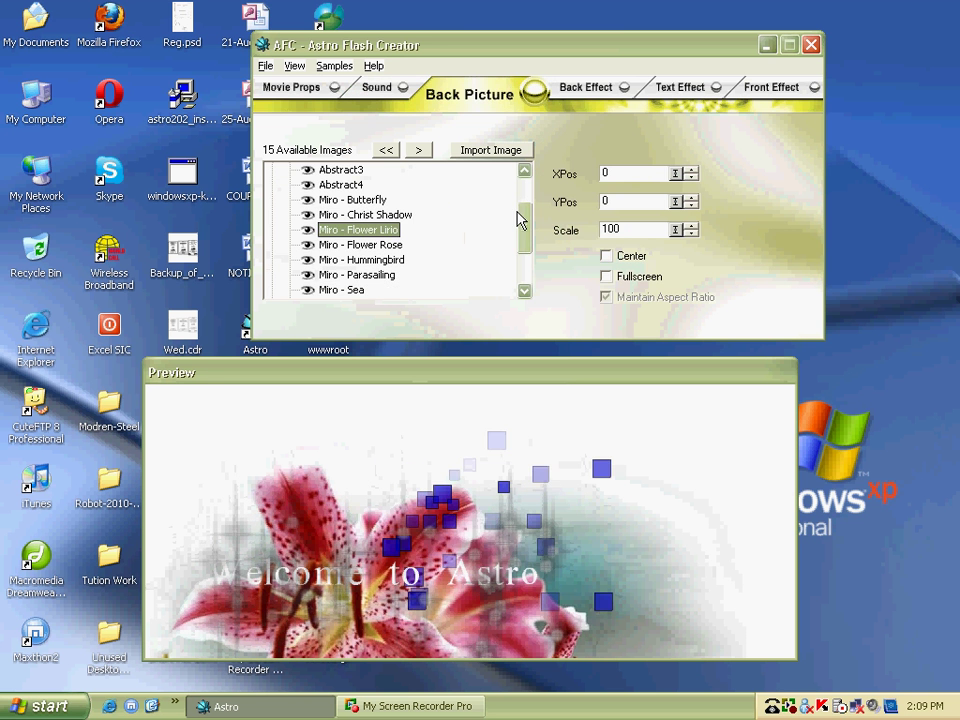
pyautogui.click(366, 245)
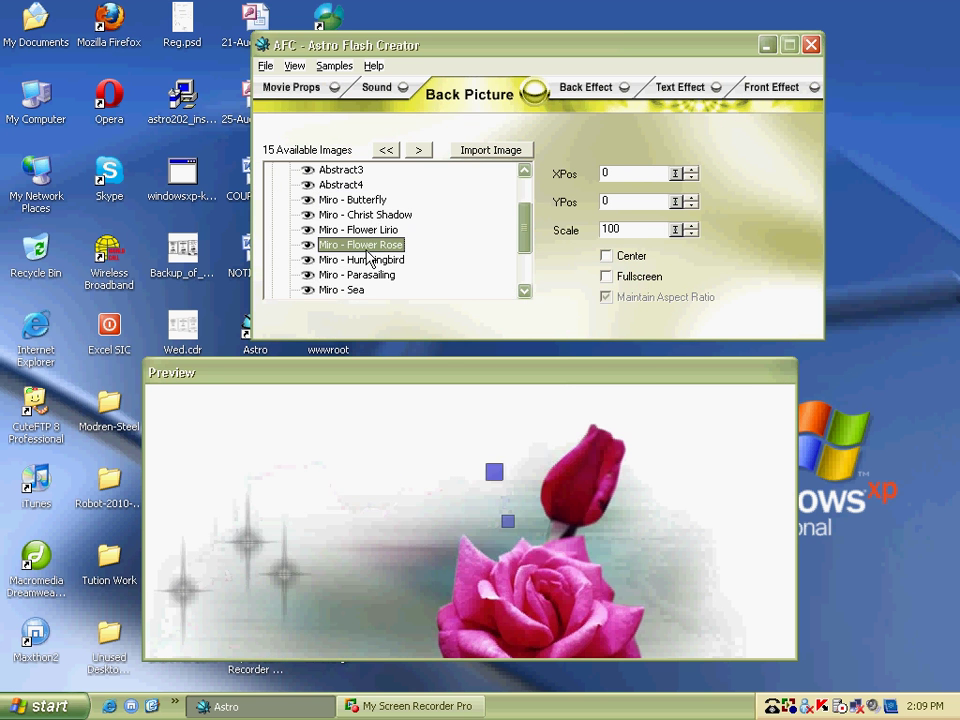
pyautogui.click(497, 150)
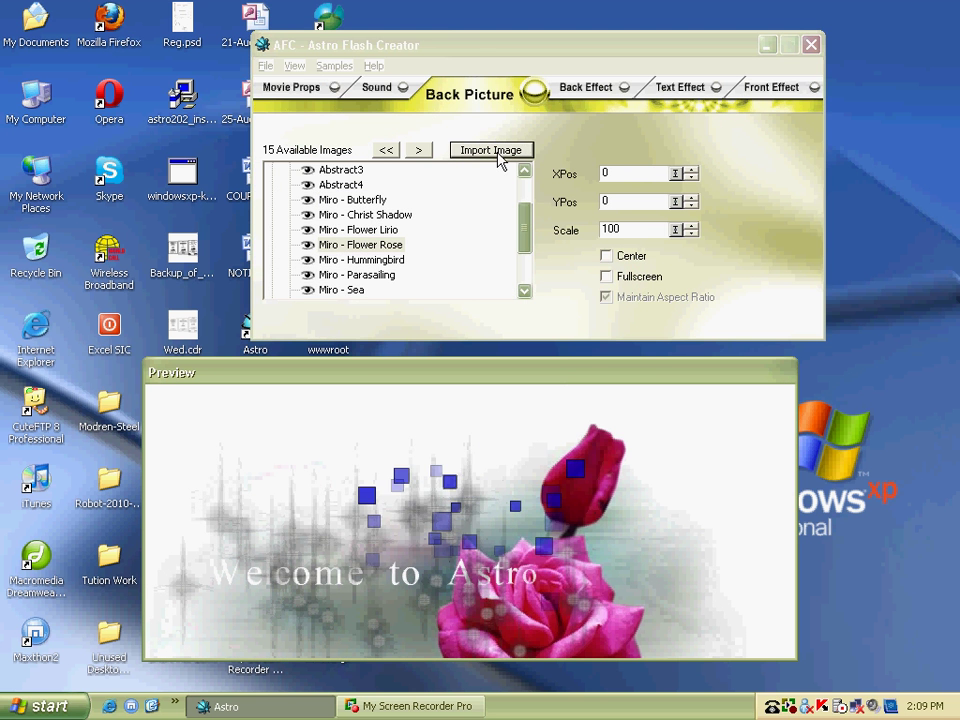
pyautogui.click(320, 234)
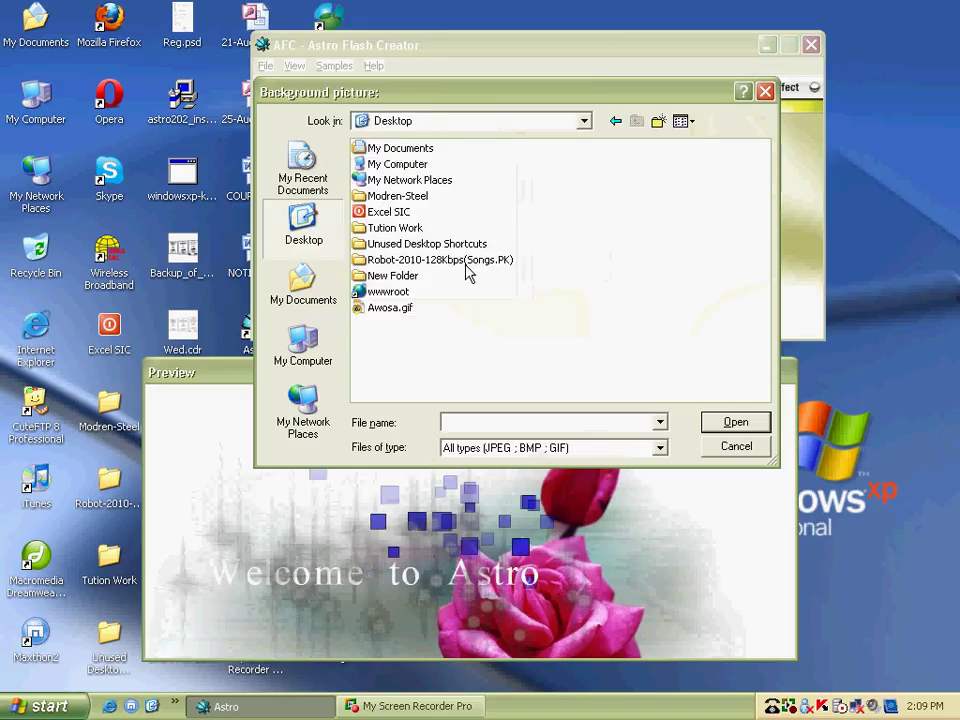
pyautogui.doubleClick(395, 279)
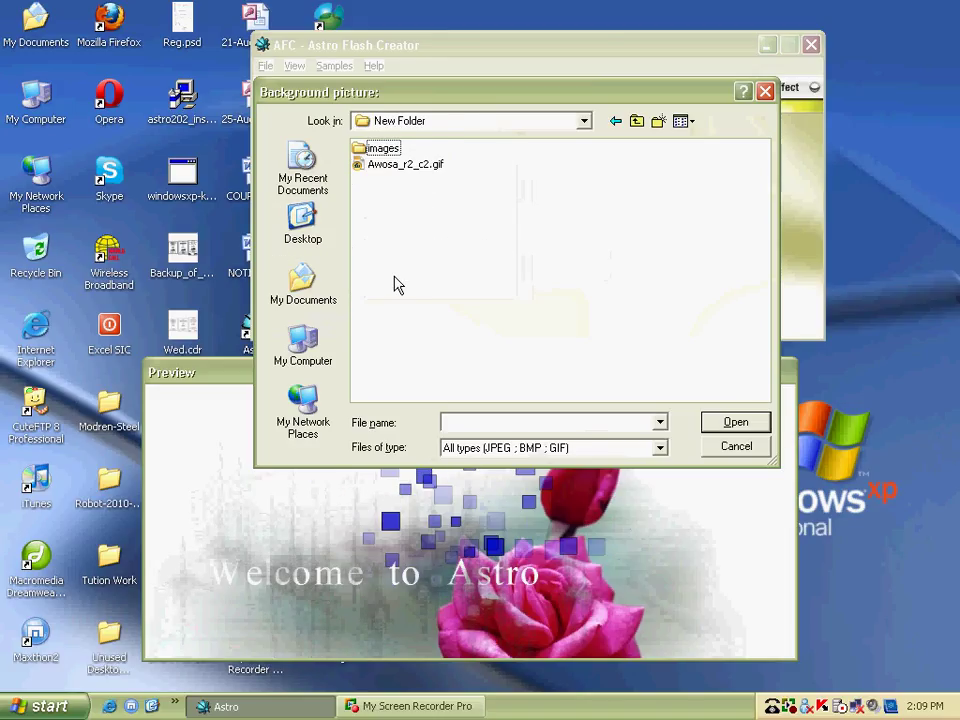
pyautogui.click(395, 166)
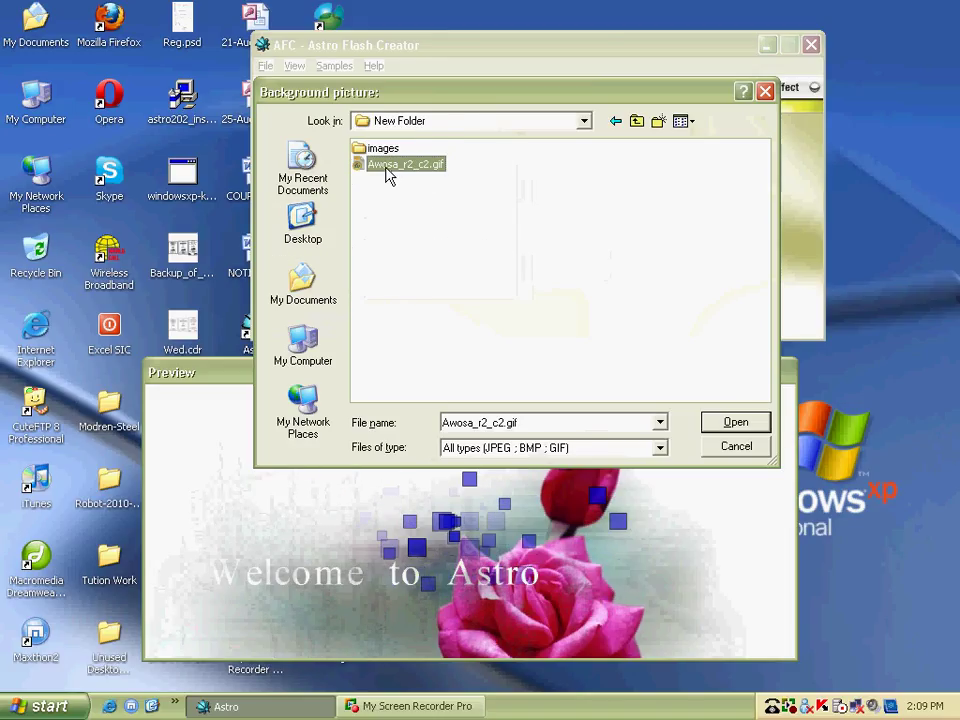
pyautogui.doubleClick(395, 166)
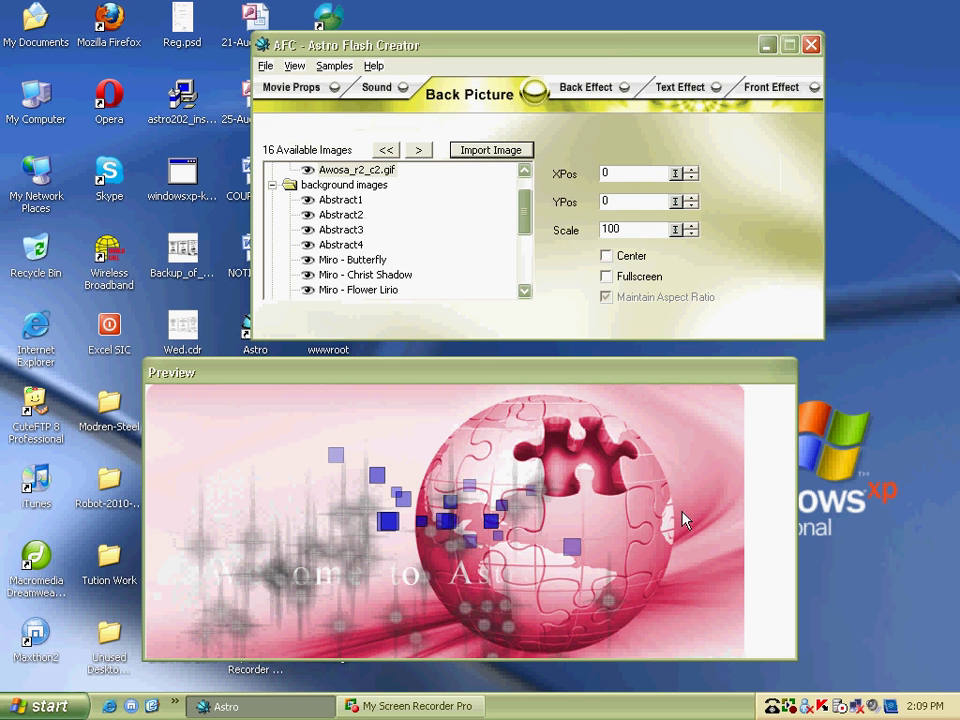
# Step: Open the desktop New Folder to check Awosa_r2_c2.gif's 639 by 292 size, then return to Movie Props
pyautogui.moveTo(401, 376); pyautogui.dragTo(715, 425)
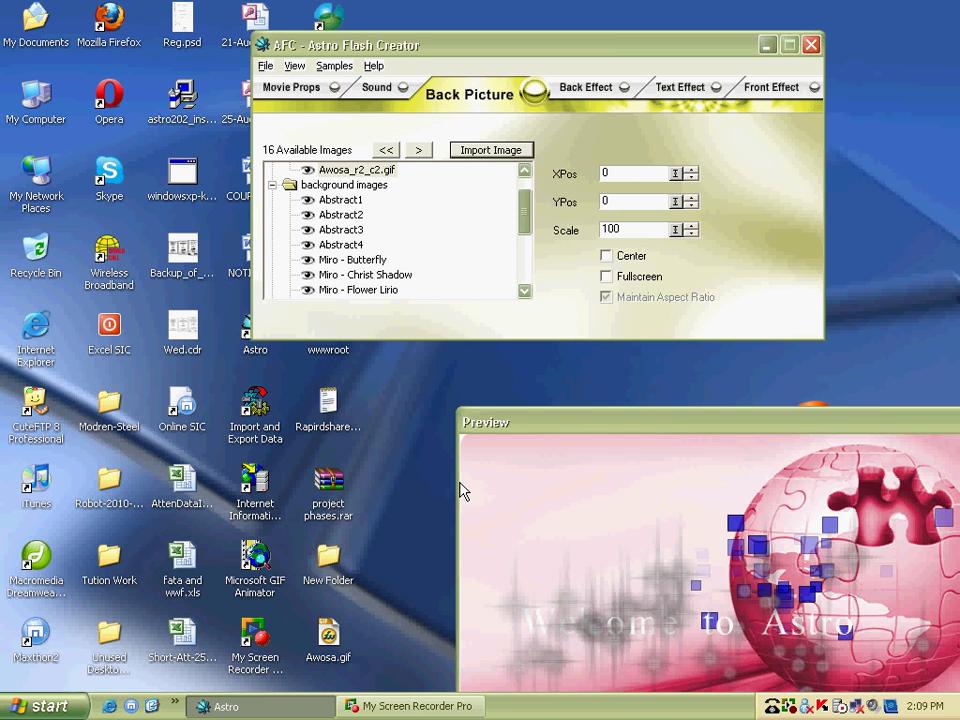
pyautogui.doubleClick(350, 568)
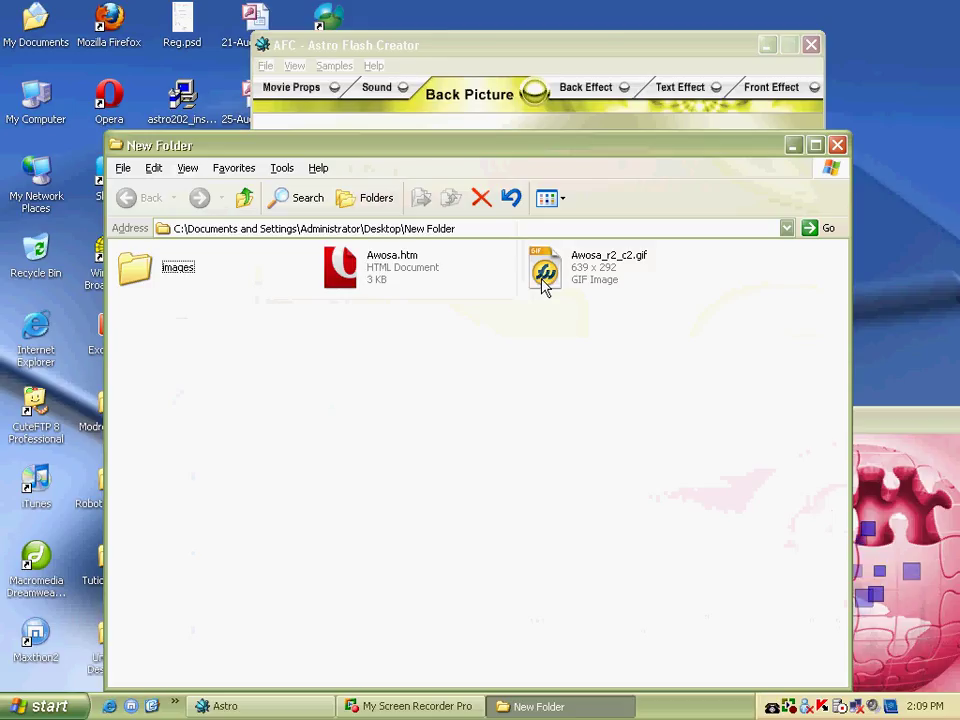
pyautogui.click(885, 415)
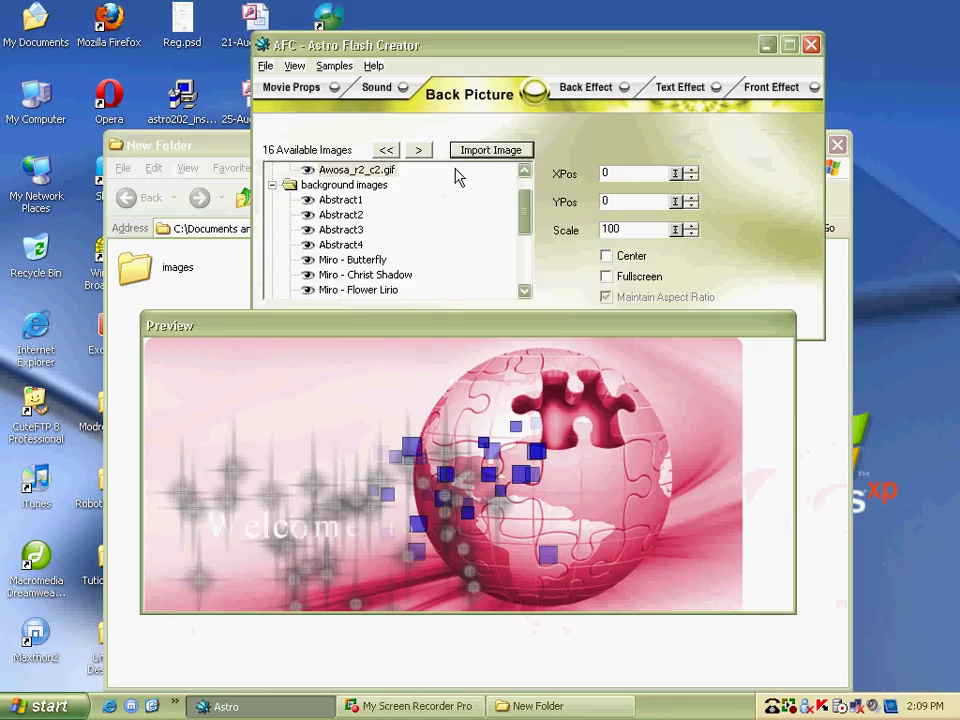
pyautogui.click(308, 95)
# Step: Change the movie width to 639 to match the globe image
pyautogui.click(401, 151)
pyautogui.doubleClick(386, 152)
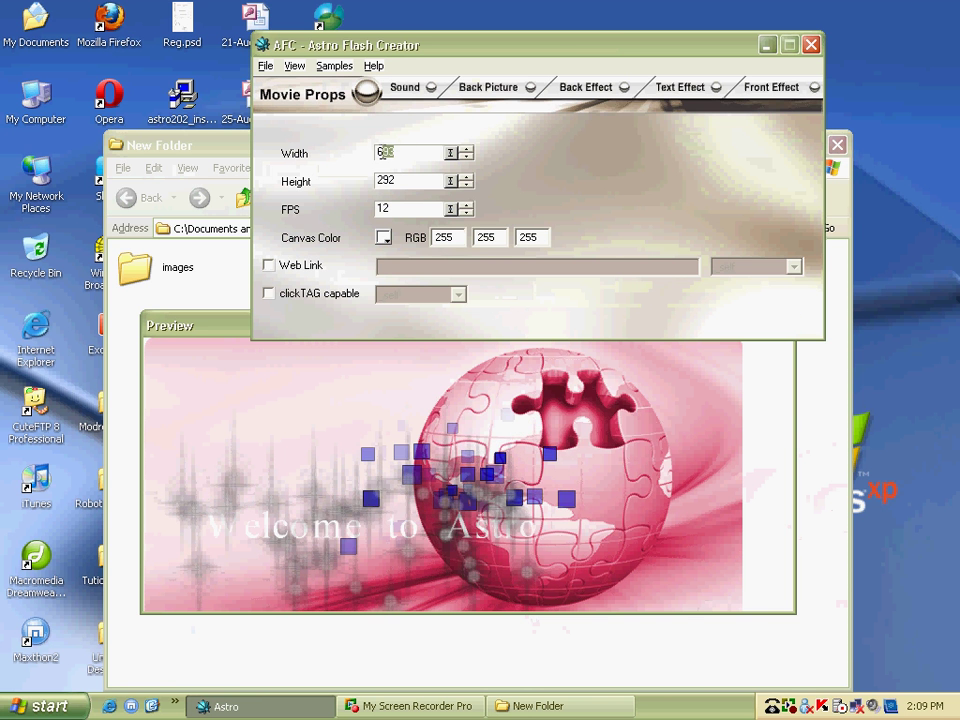
pyautogui.write('6')
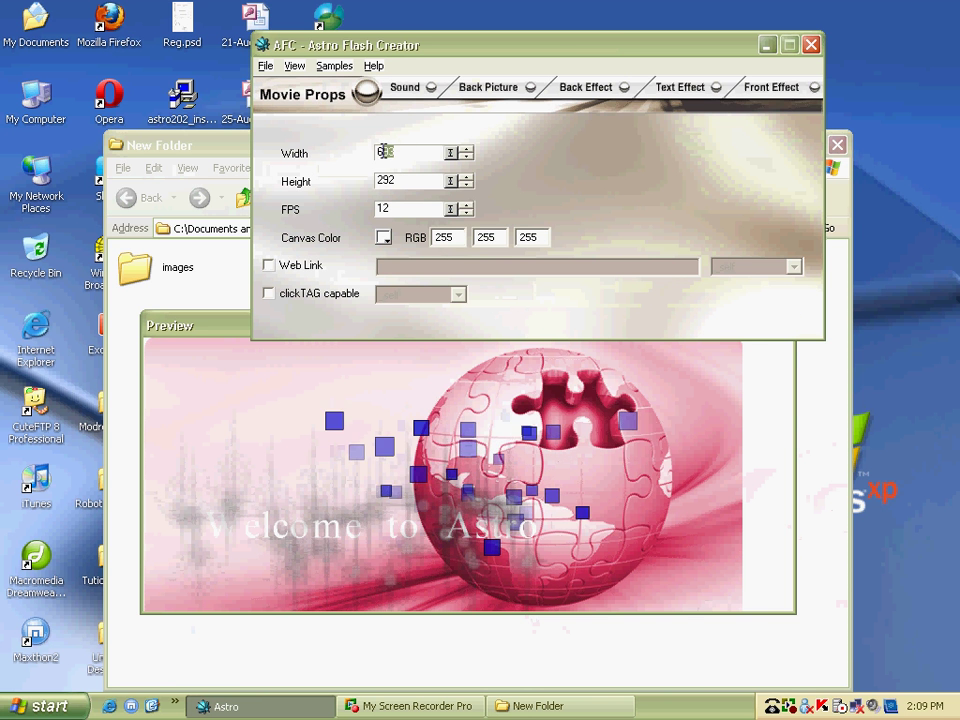
pyautogui.write('6')
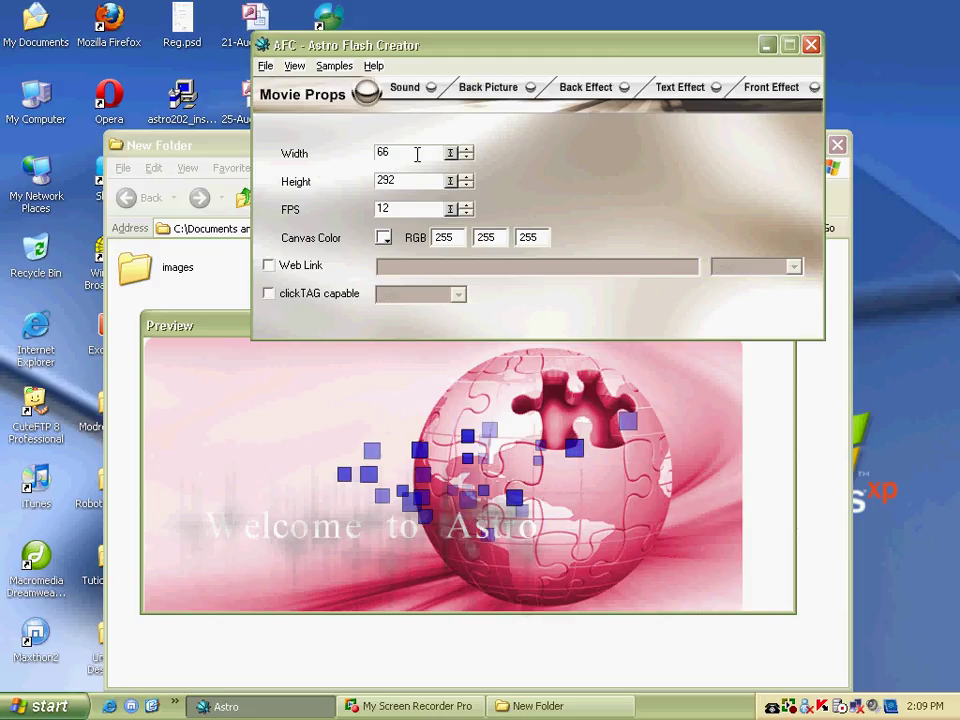
pyautogui.press('BackSpace')
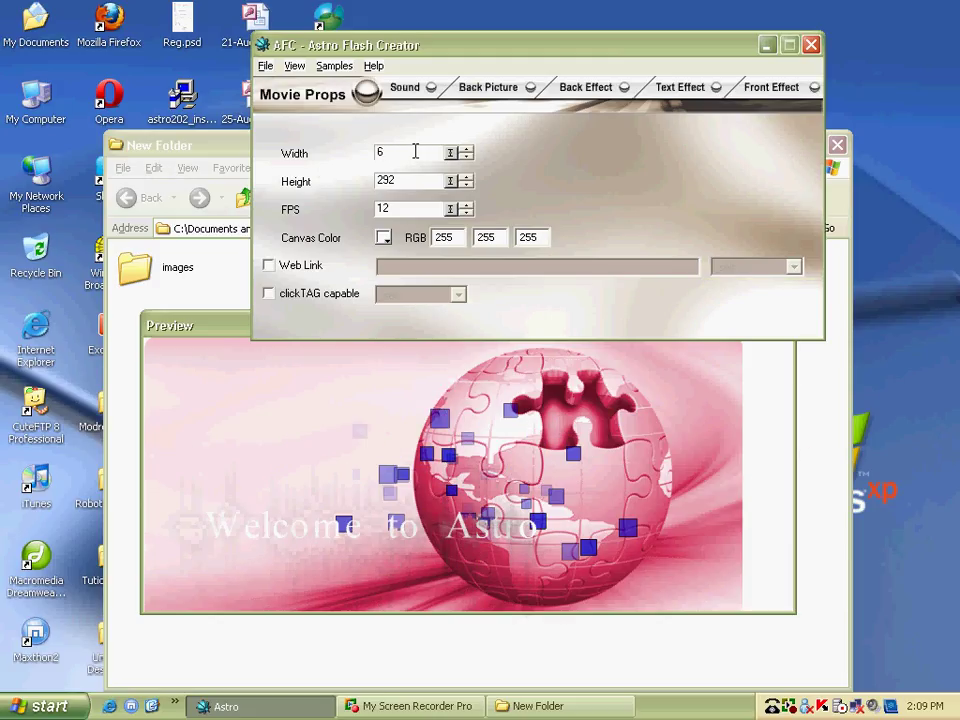
pyautogui.write('39')
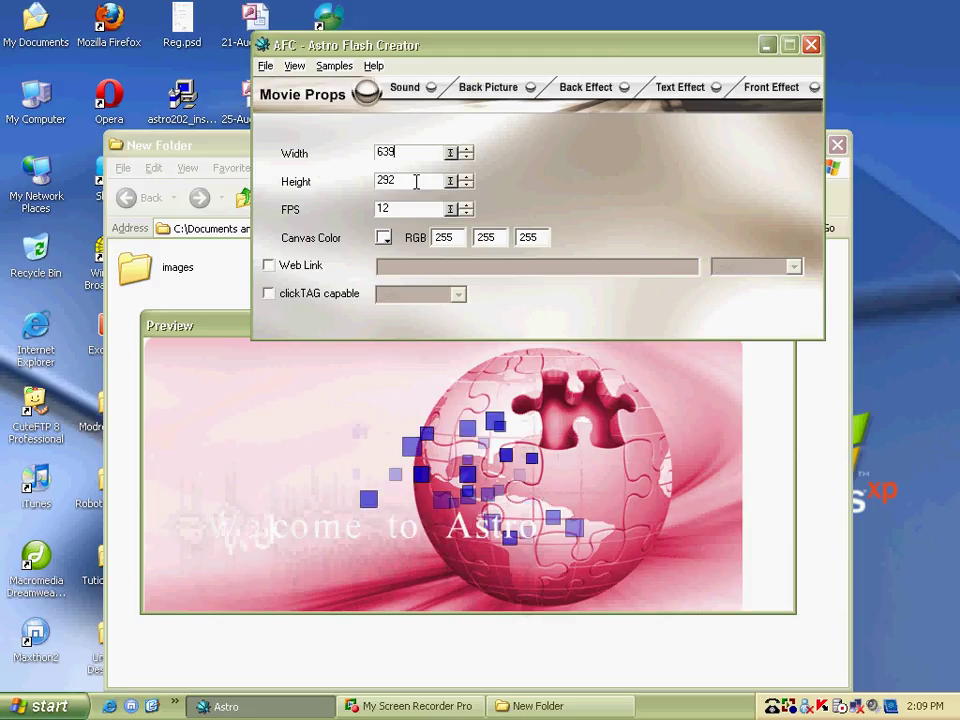
pyautogui.click(418, 180)
# Step: Place the editor at the top of the screen with the preview below it
pyautogui.moveTo(561, 46); pyautogui.dragTo(521, 199)
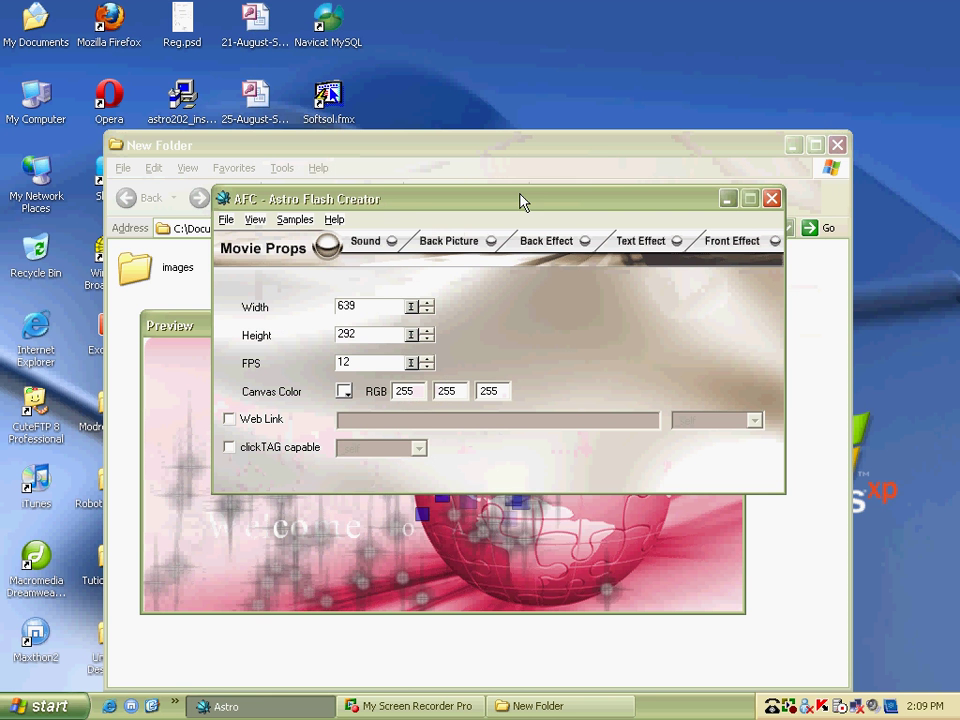
pyautogui.moveTo(408, 208); pyautogui.dragTo(386, 50)
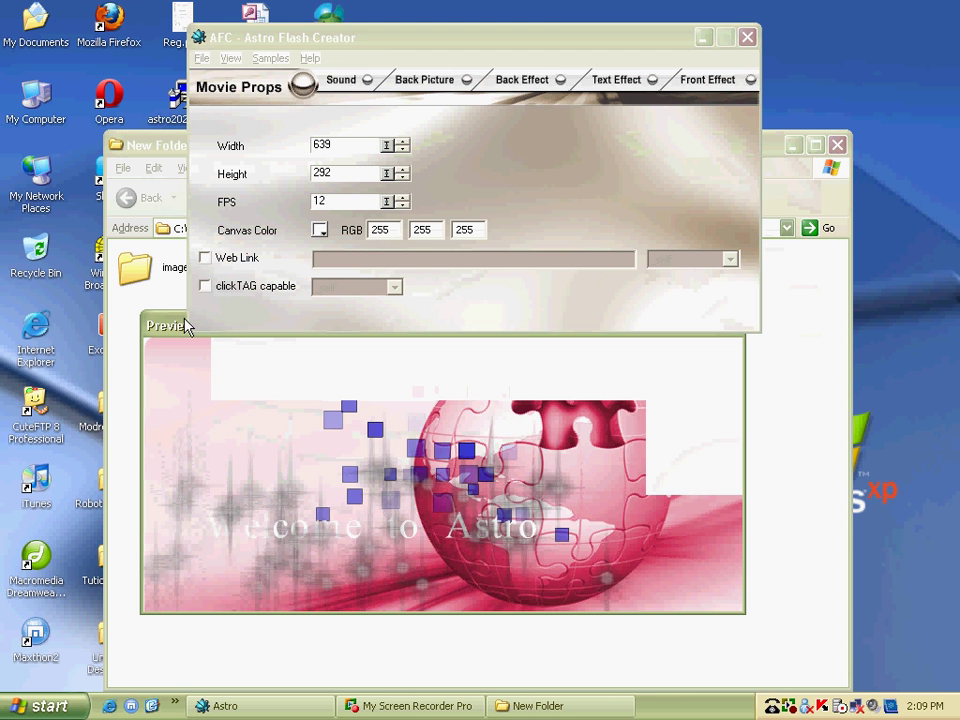
pyautogui.moveTo(175, 334); pyautogui.dragTo(195, 365)
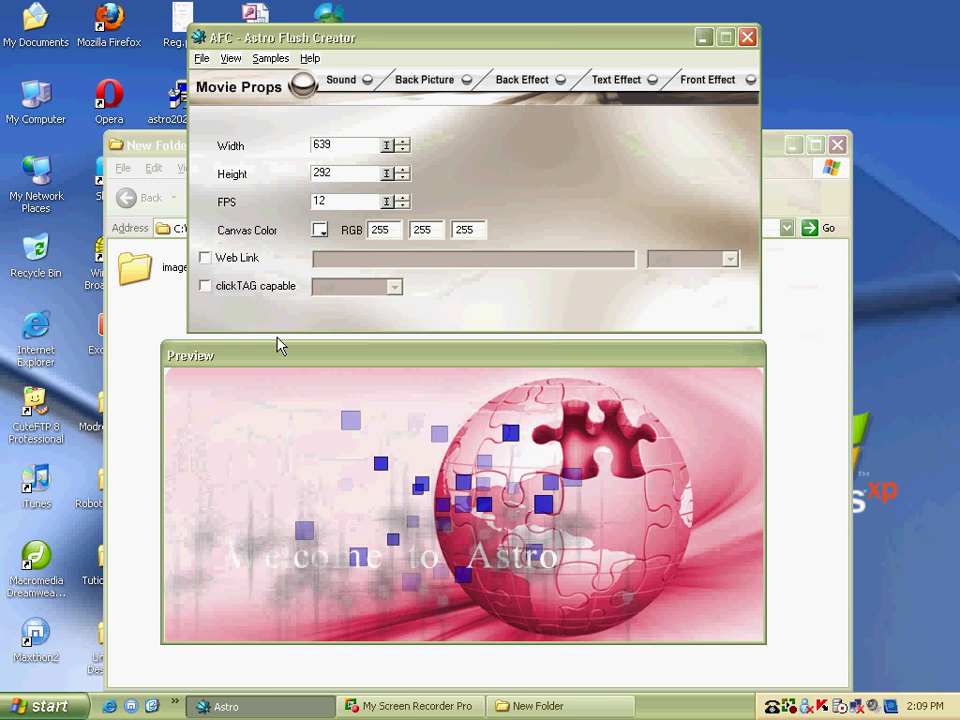
# Step: Set the back effect to ** No Background FX ** to stop the blue squares
pyautogui.click(426, 79)
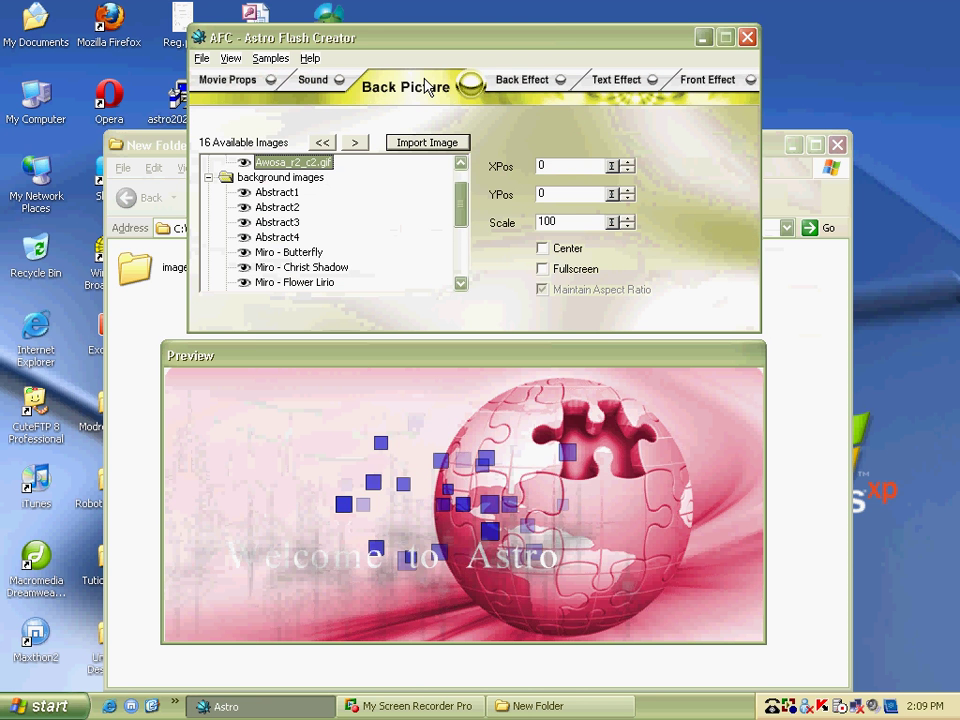
pyautogui.click(522, 84)
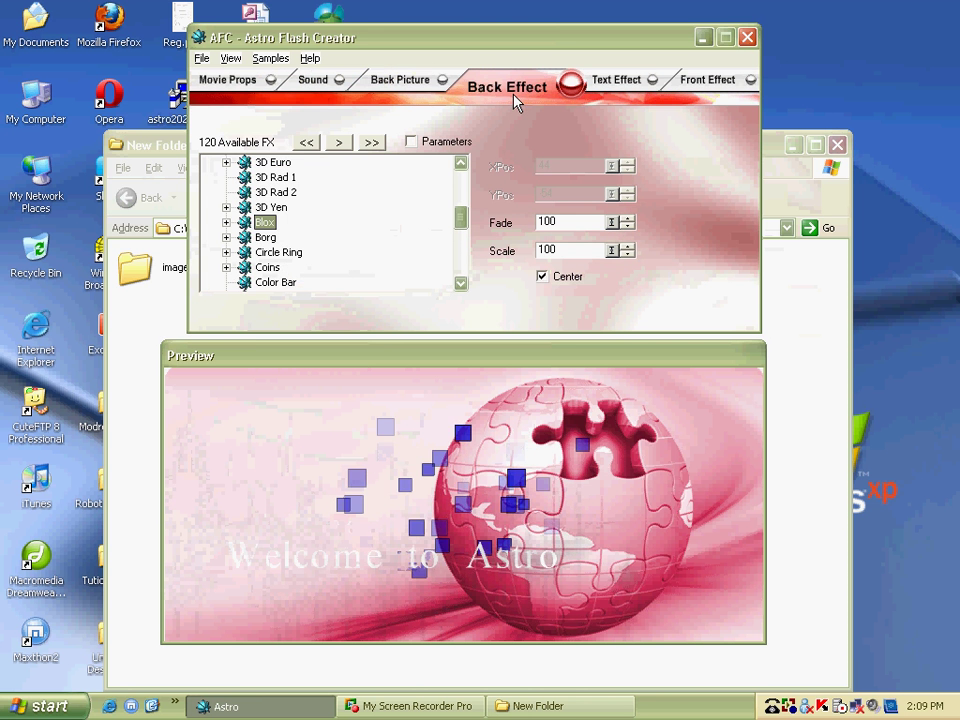
pyautogui.moveTo(463, 226); pyautogui.dragTo(463, 173)
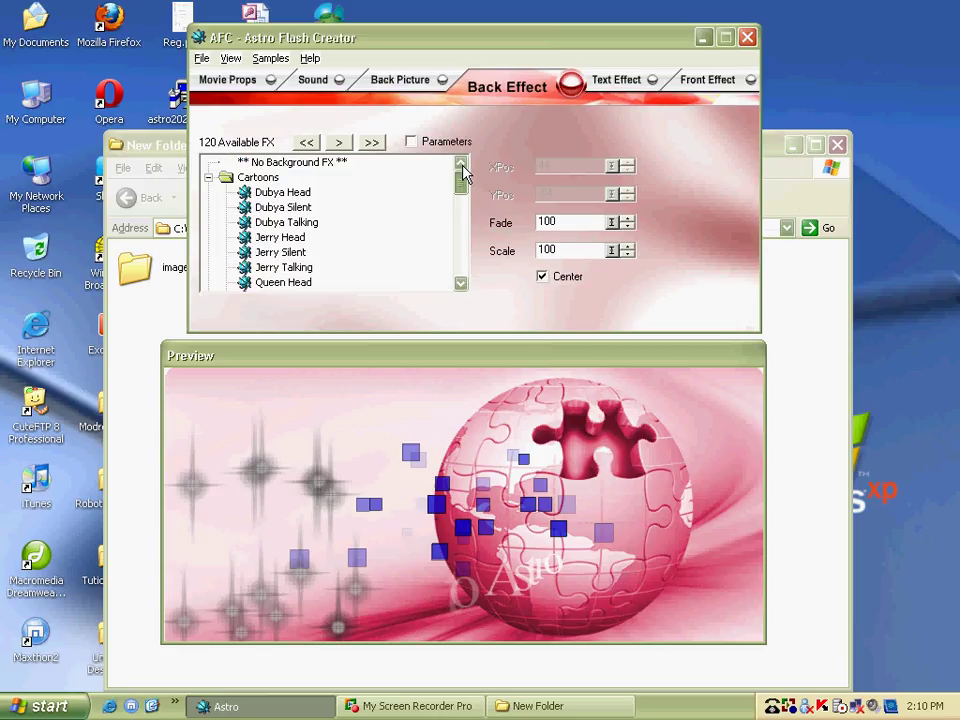
pyautogui.click(339, 163)
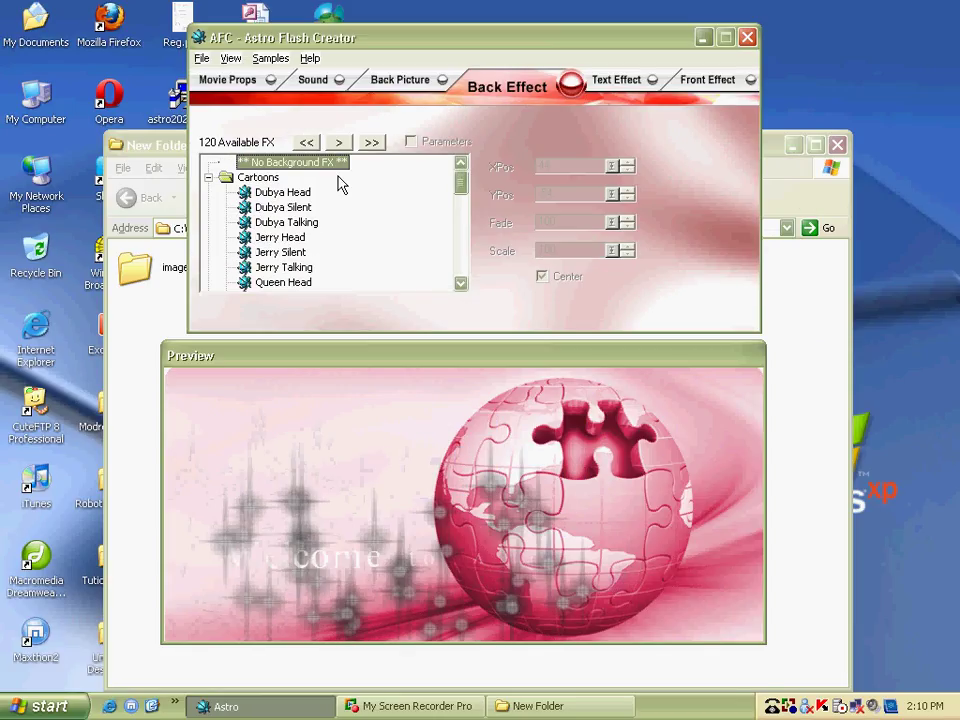
# Step: Set the text effect to ** No Text FX ** to remove the Welcome to Astro text
pyautogui.click(615, 82)
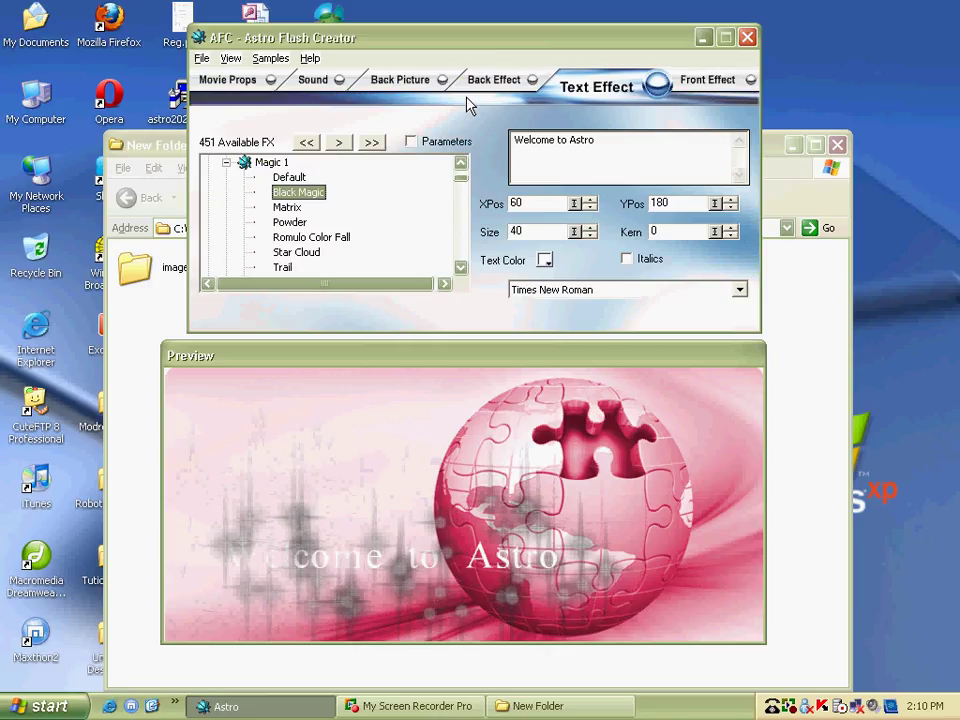
pyautogui.moveTo(460, 178); pyautogui.dragTo(460, 158)
pyautogui.click(308, 163)
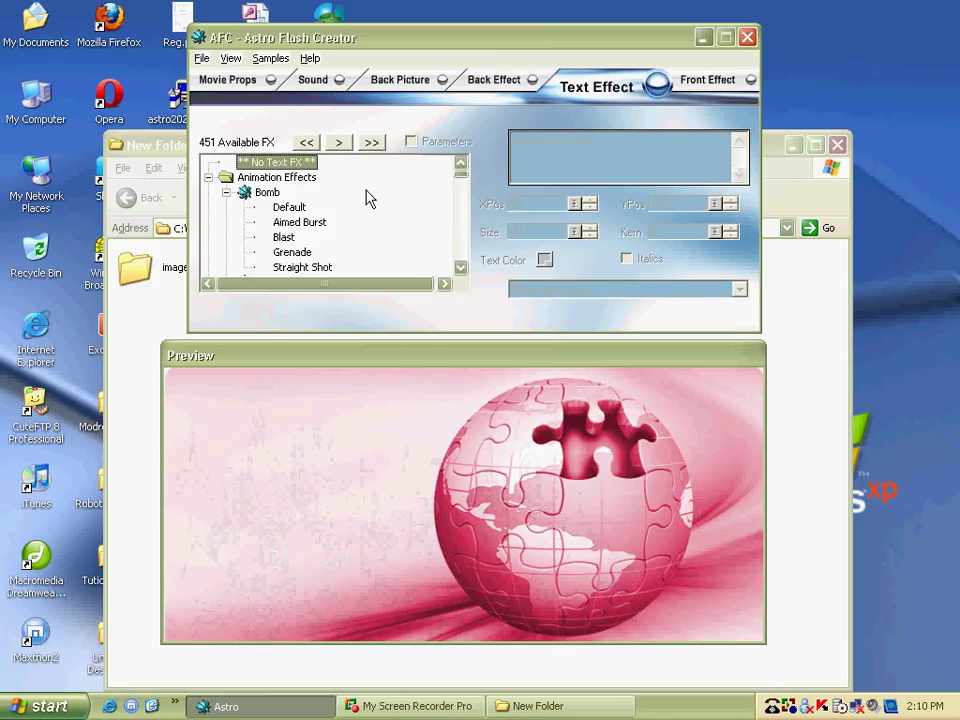
# Step: Review the Sound and Back Picture settings, ending on the Back Effect tab
pyautogui.click(497, 87)
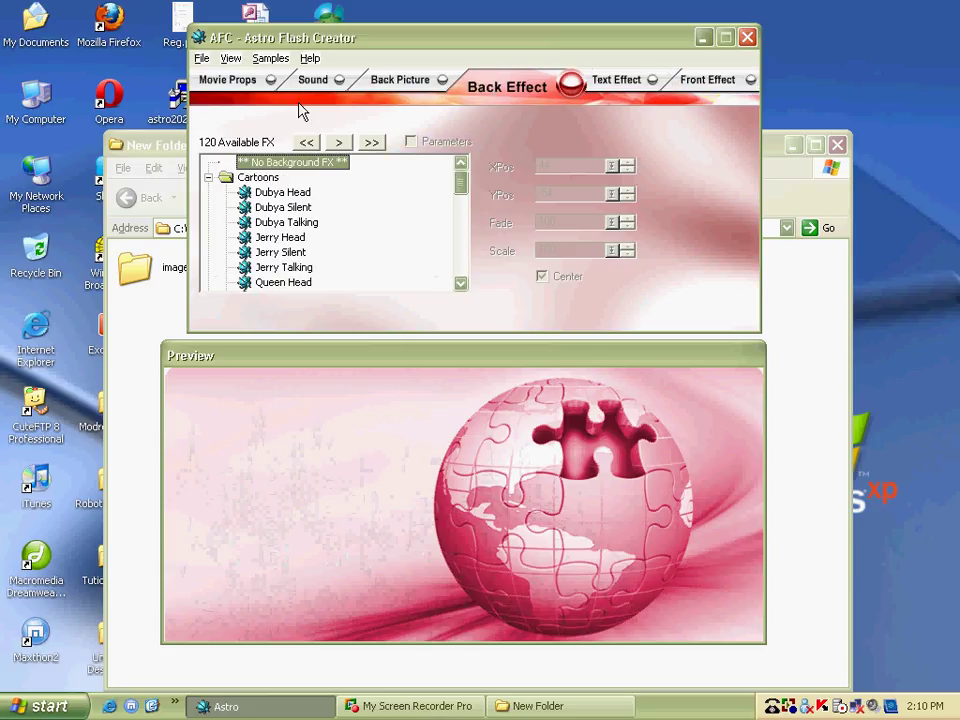
pyautogui.click(313, 80)
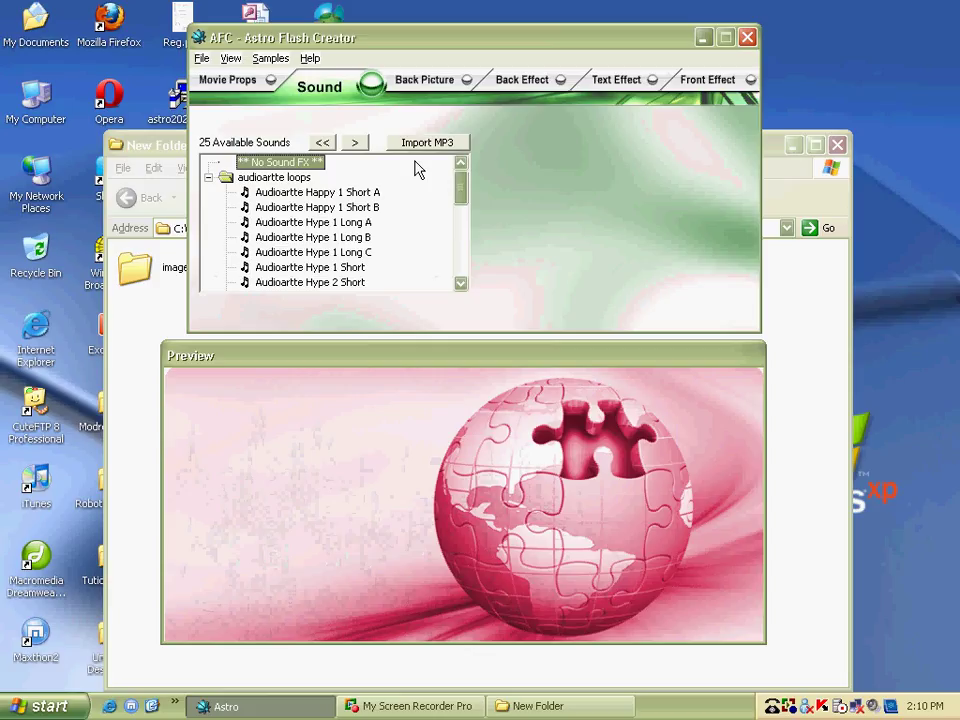
pyautogui.click(420, 80)
pyautogui.click(315, 80)
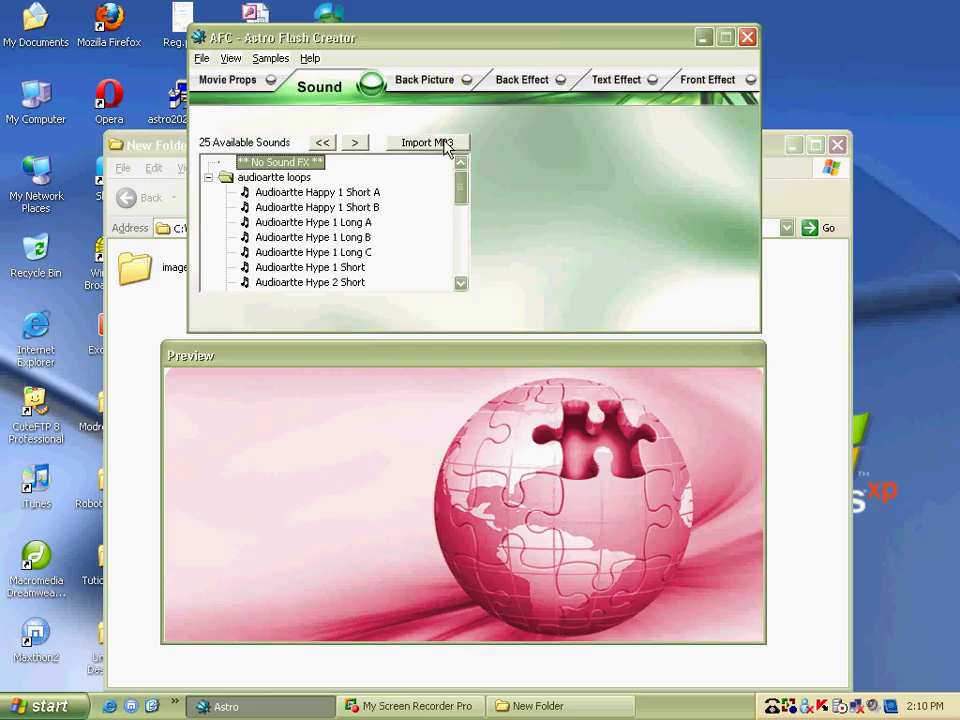
pyautogui.click(422, 80)
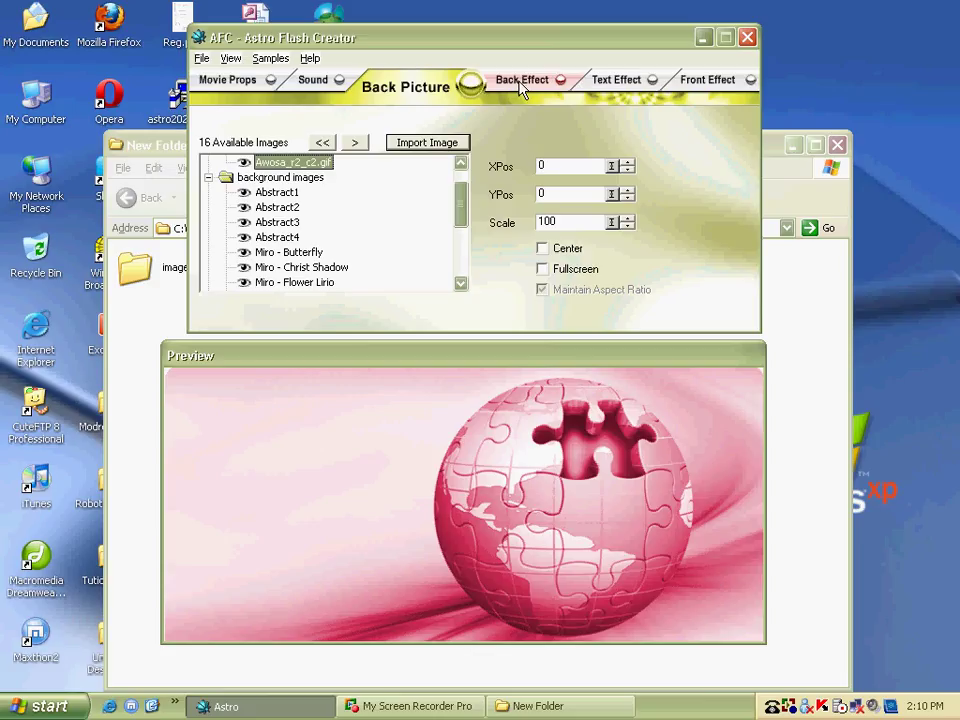
pyautogui.click(521, 86)
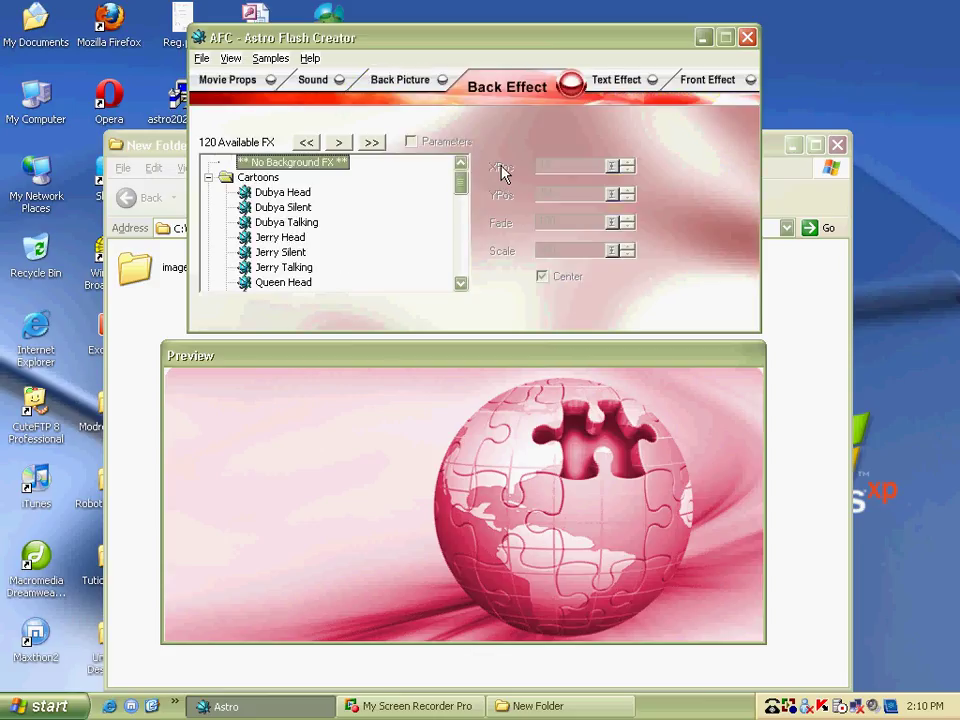
# Step: Preview the Dubya Head, Dubya Silent and 3D Dollar back effects
pyautogui.click(304, 194)
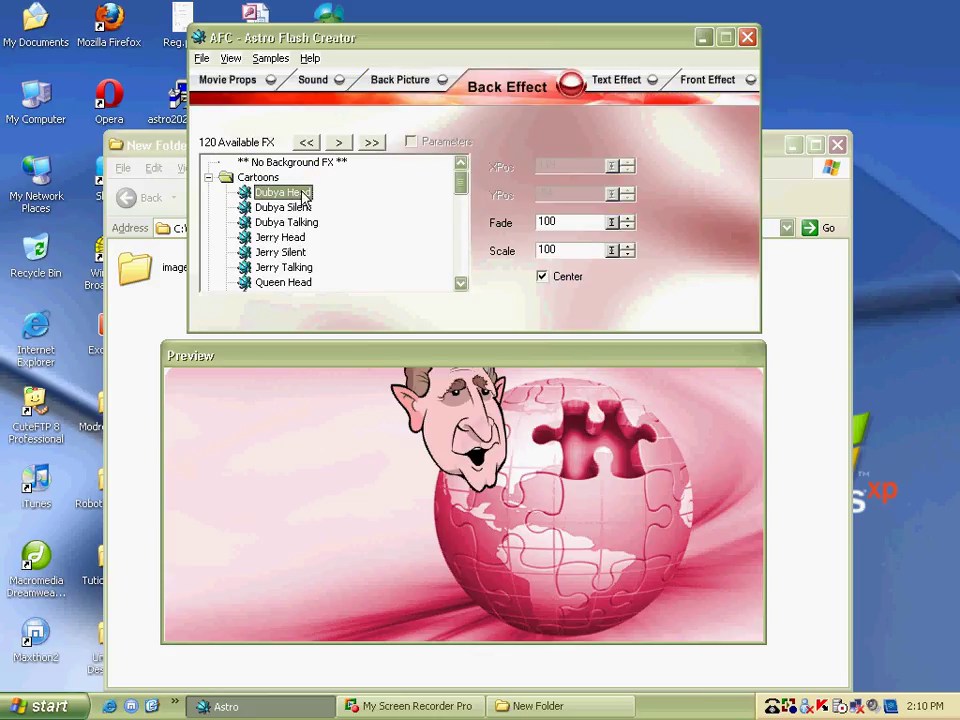
pyautogui.click(295, 207)
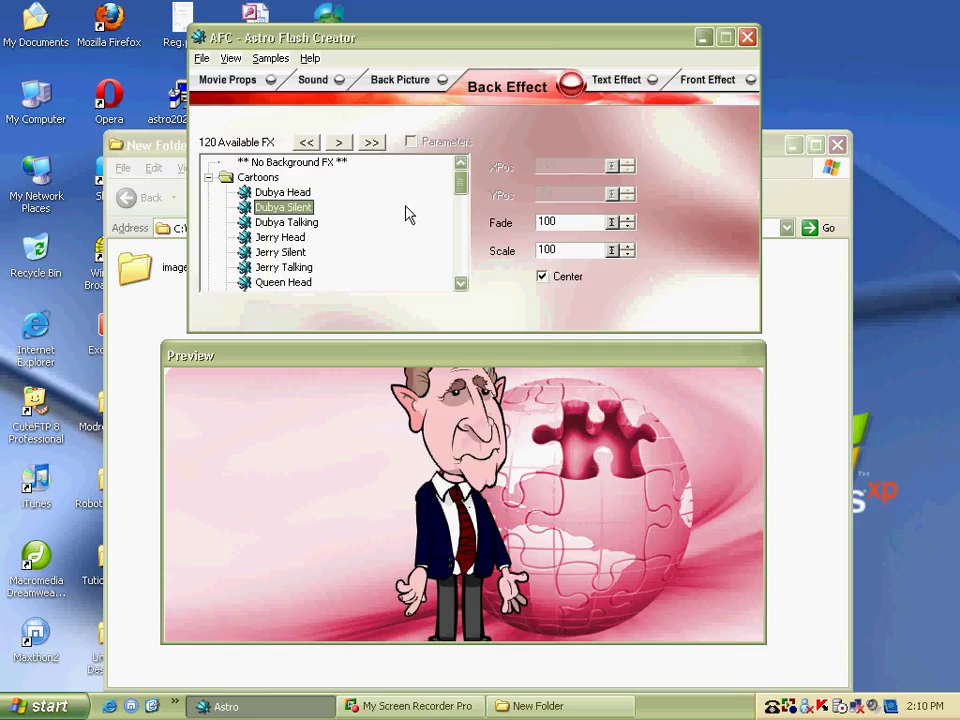
pyautogui.moveTo(459, 187); pyautogui.dragTo(459, 208)
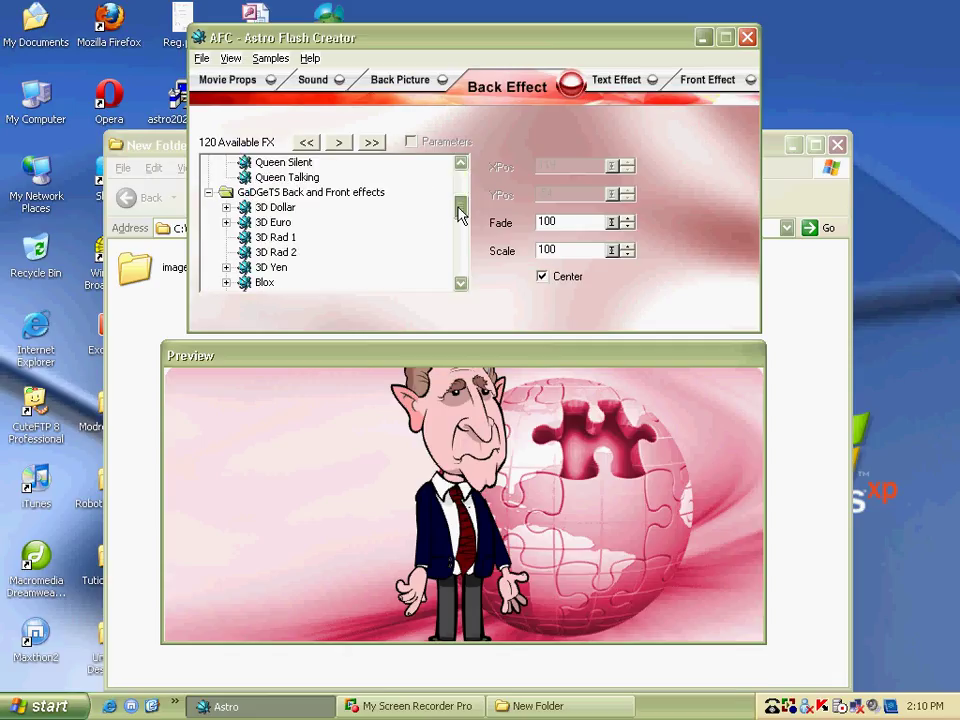
pyautogui.click(276, 207)
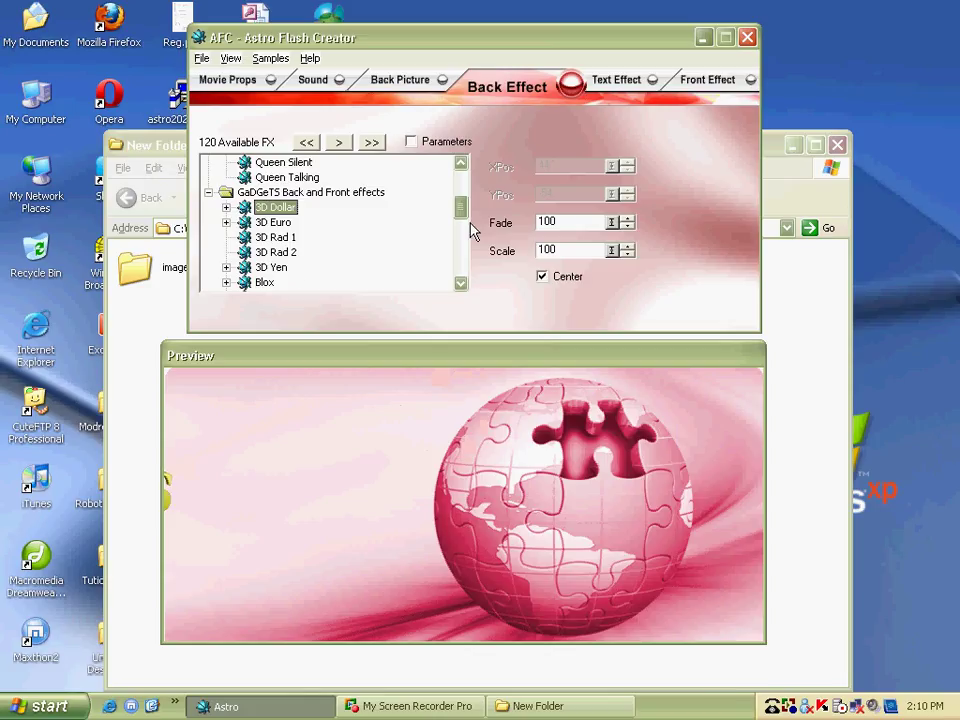
pyautogui.moveTo(460, 212); pyautogui.dragTo(459, 223)
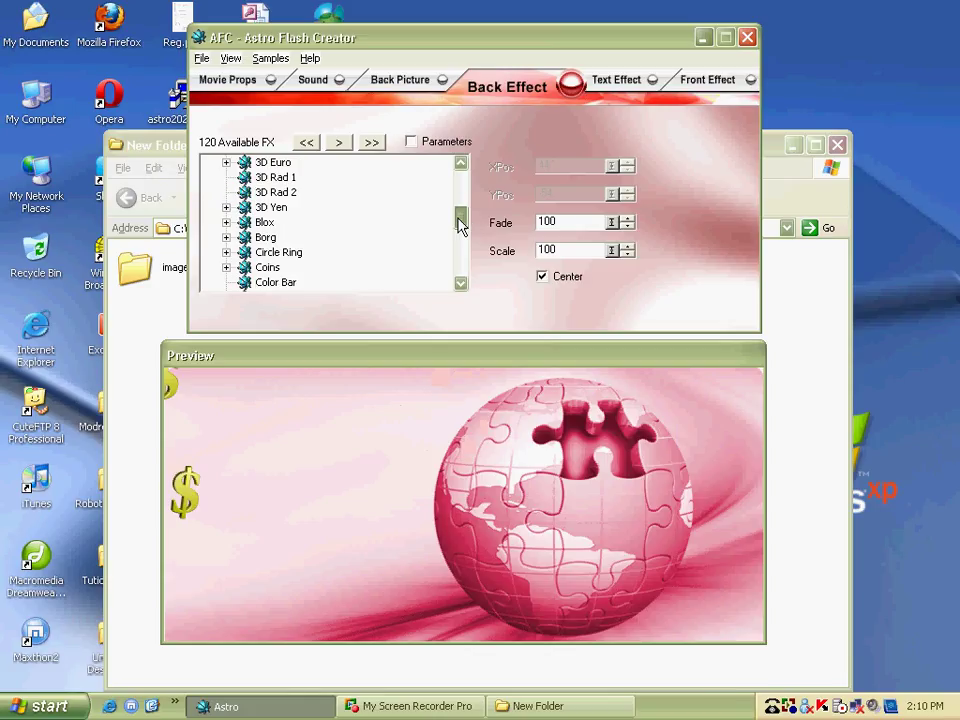
# Step: Try the Blox squares, Bar, Glow Worms and Kandinsky effects, settling on Blox Triangles
pyautogui.click(226, 222)
pyautogui.click(289, 222)
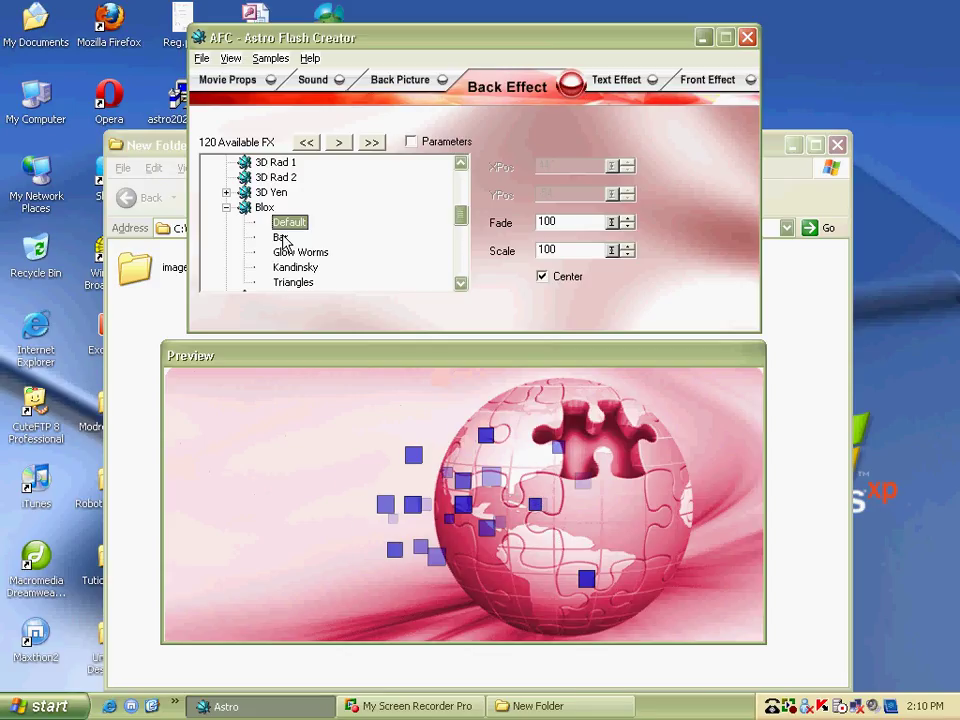
pyautogui.click(281, 238)
pyautogui.click(298, 254)
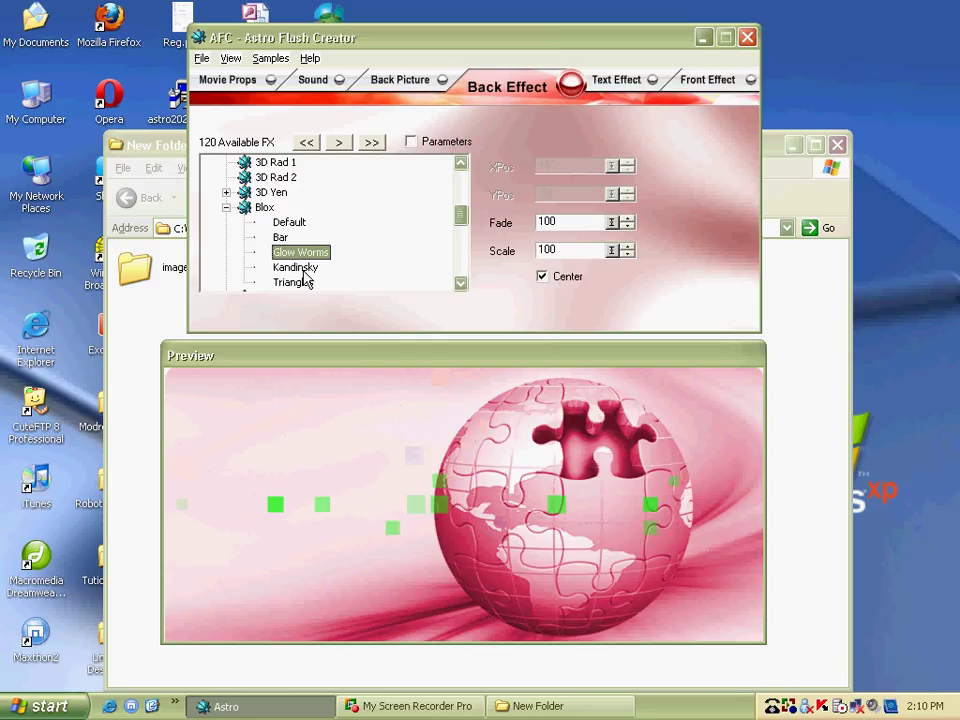
pyautogui.click(298, 268)
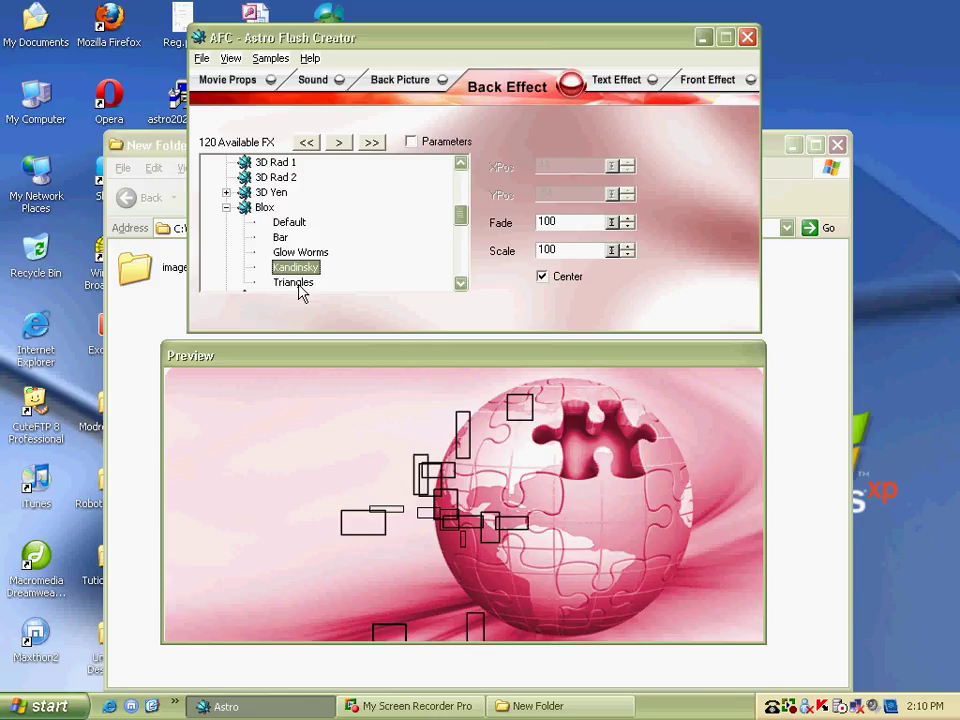
pyautogui.click(302, 285)
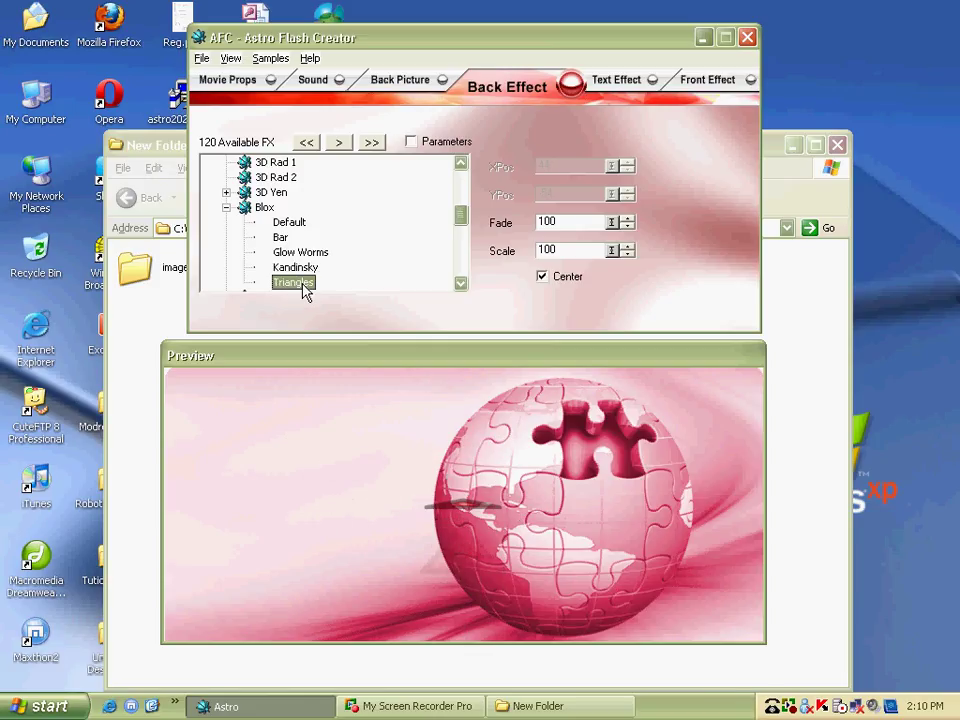
# Step: Experiment with Triangles Scale 200 then 100, and Fade 200
pyautogui.doubleClick(535, 222)
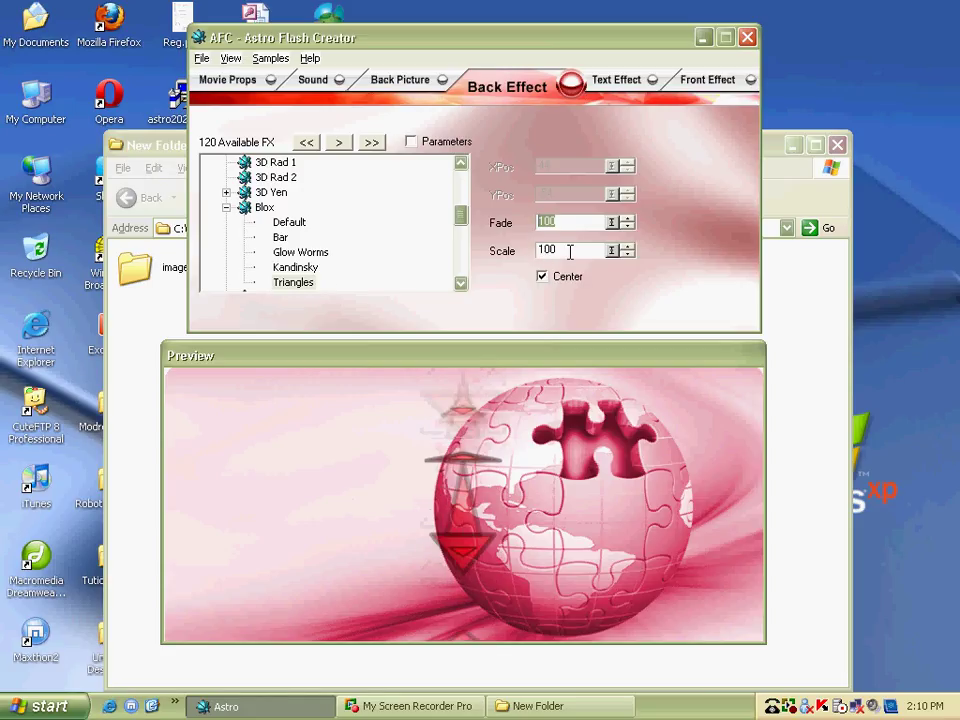
pyautogui.doubleClick(566, 251)
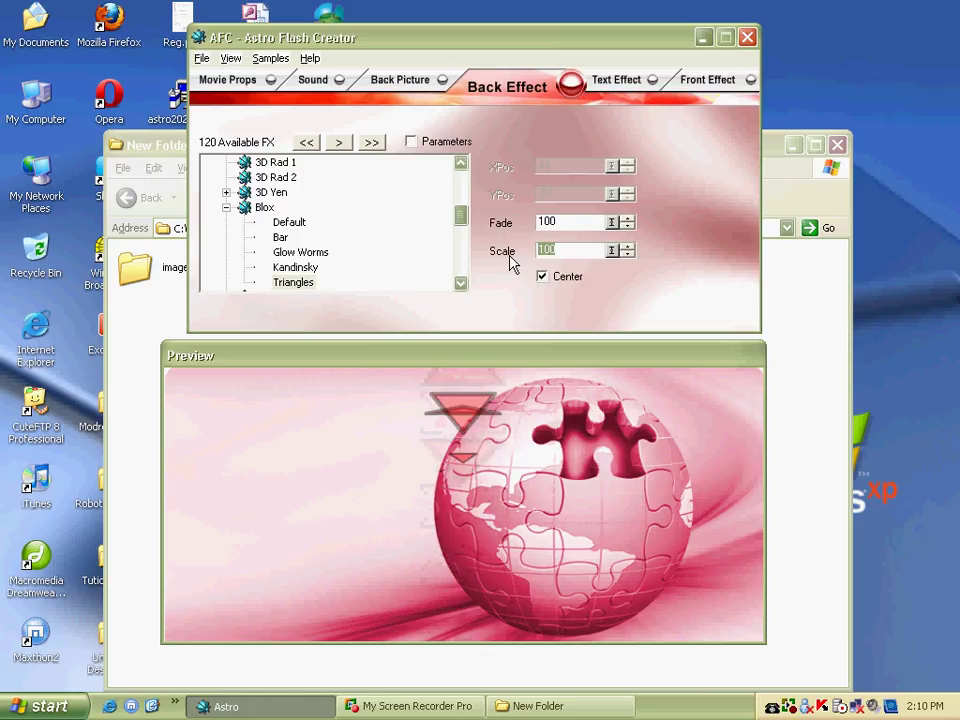
pyautogui.write('200')
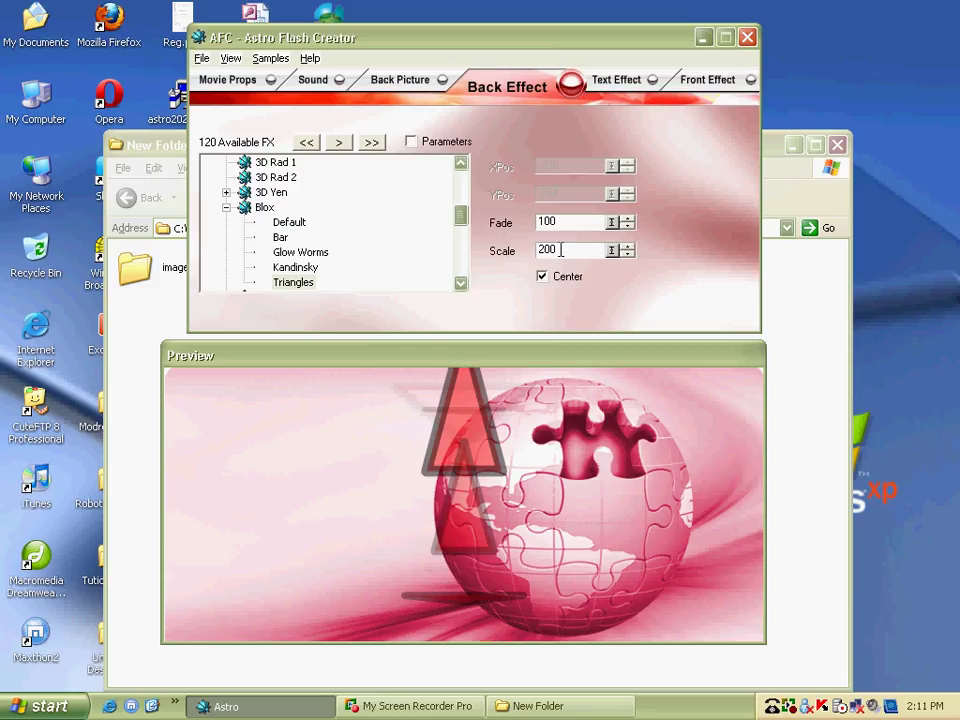
pyautogui.moveTo(556, 250); pyautogui.dragTo(520, 250)
pyautogui.write('100')
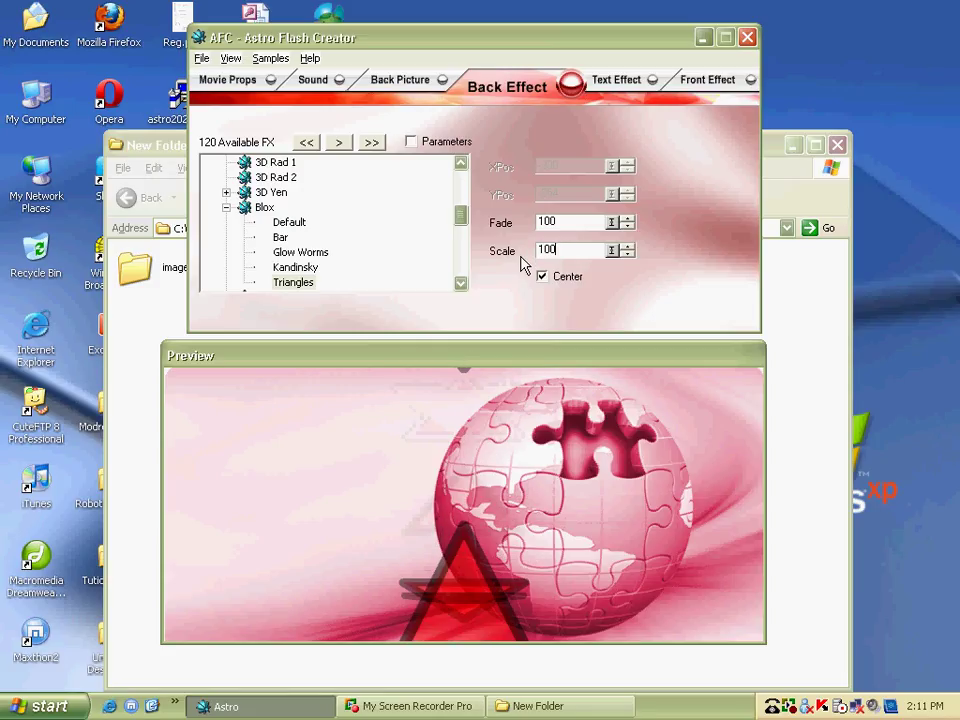
pyautogui.moveTo(553, 222); pyautogui.dragTo(520, 228)
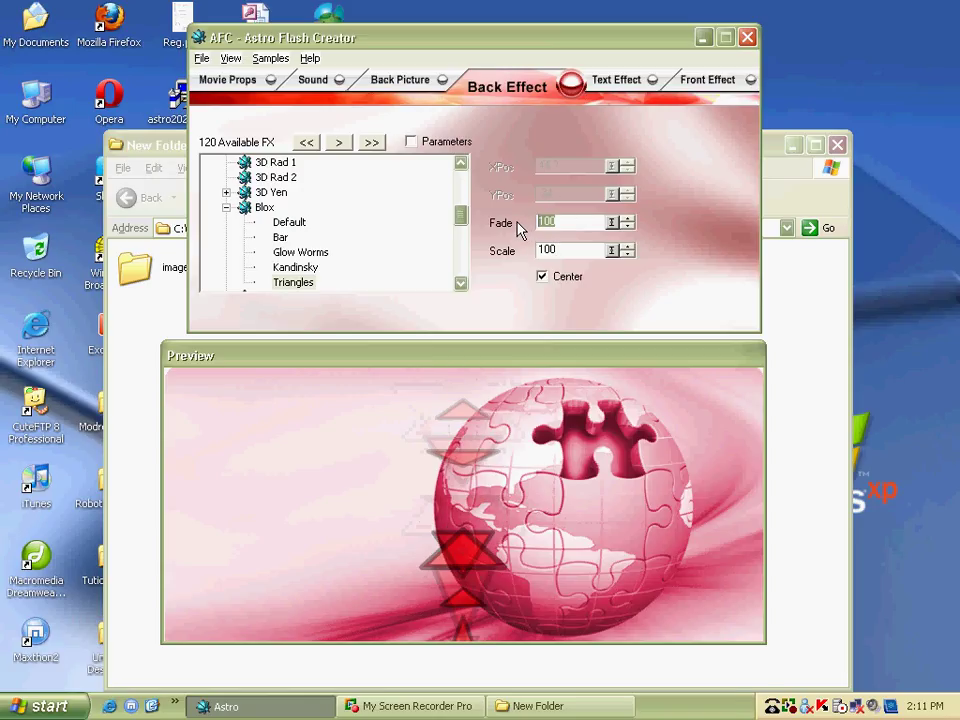
pyautogui.write('200')
pyautogui.press('Return')
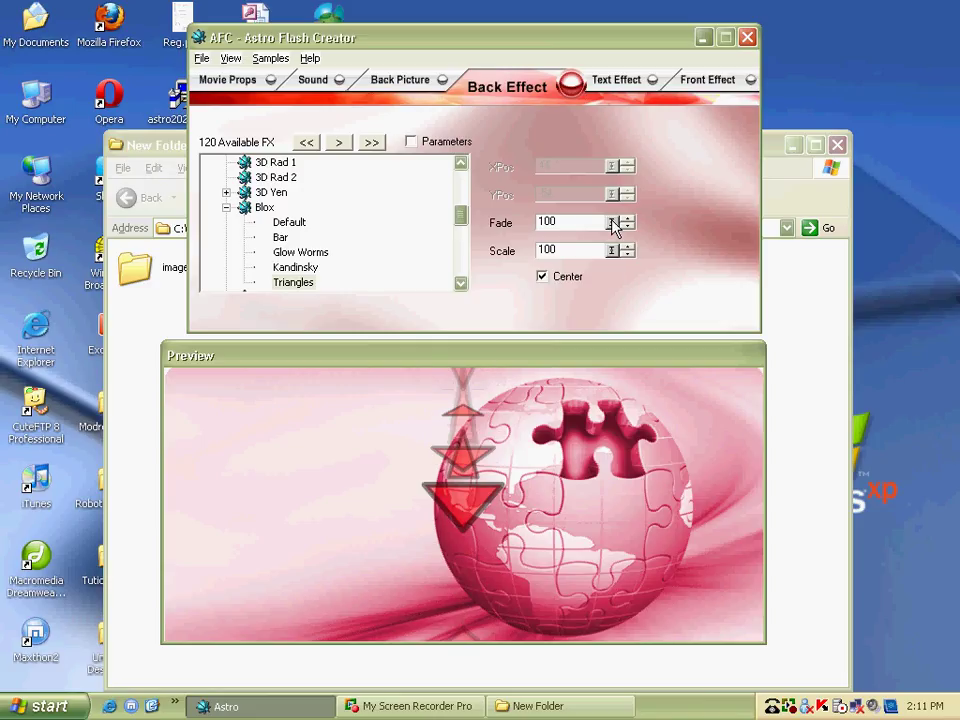
# Step: Toggle Center off and back on, and set the Triangles Fade to 100
pyautogui.moveTo(613, 224); pyautogui.dragTo(613, 293)
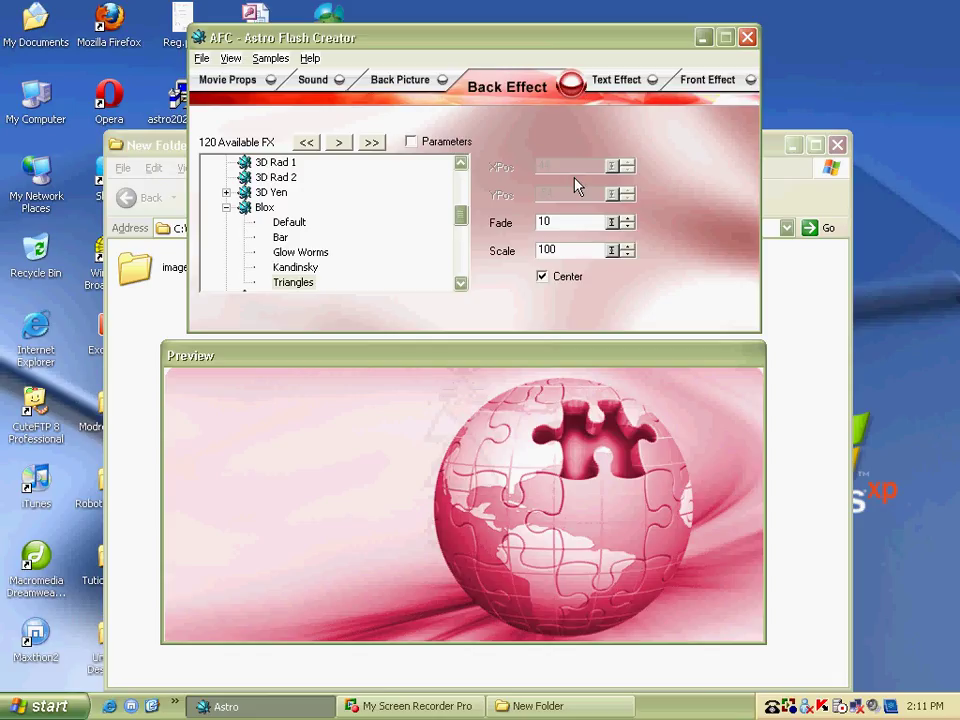
pyautogui.moveTo(613, 220); pyautogui.dragTo(613, 287)
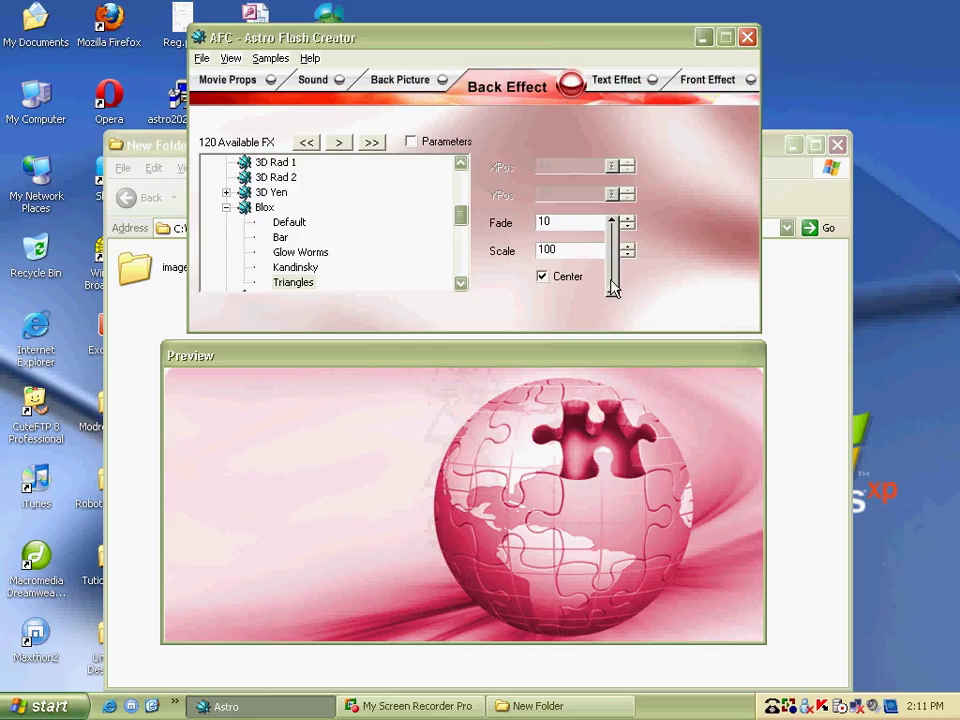
pyautogui.click(612, 280)
pyautogui.click(543, 277)
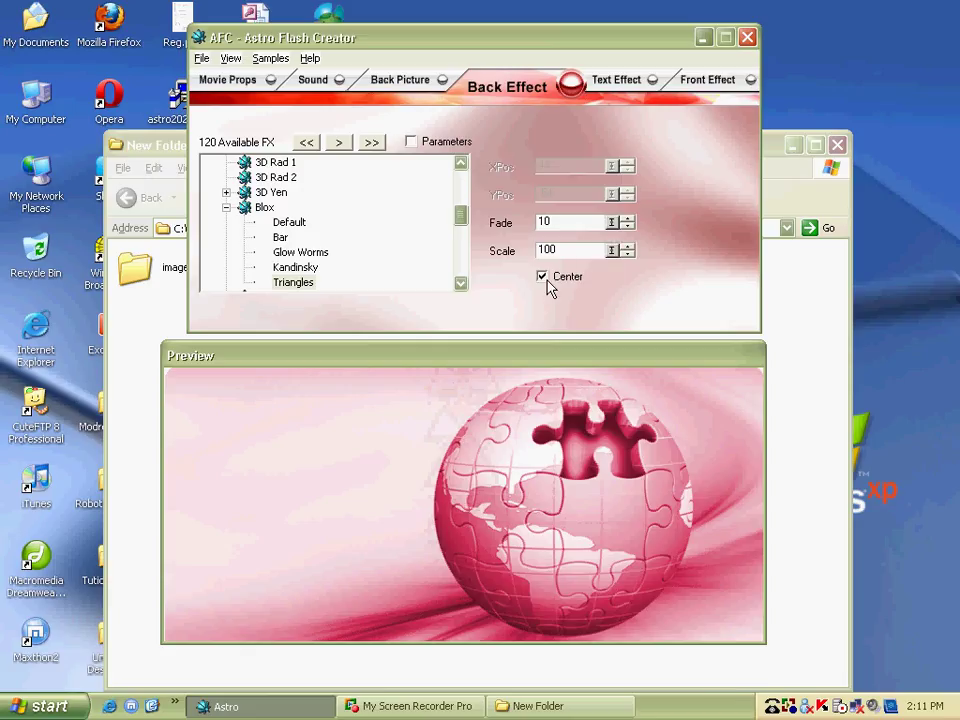
pyautogui.click(550, 222)
pyautogui.press('BackSpace')
pyautogui.write('00')
# Step: Uncheck Center and position the Triangles effect at XPos -150, YPos -54
pyautogui.click(540, 277)
pyautogui.doubleClick(540, 167)
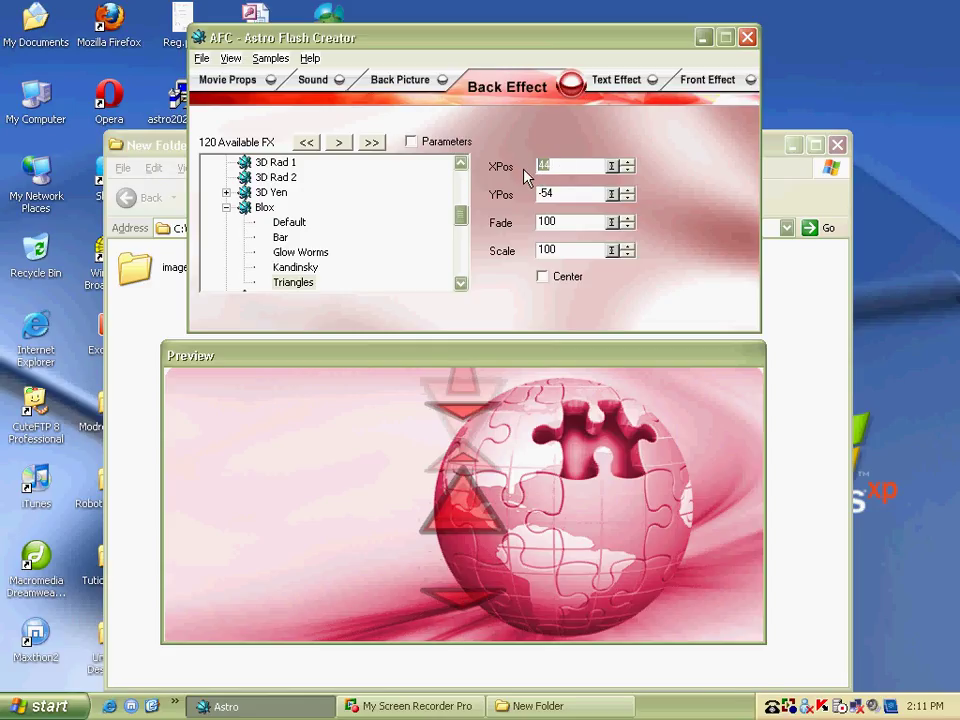
pyautogui.write('99')
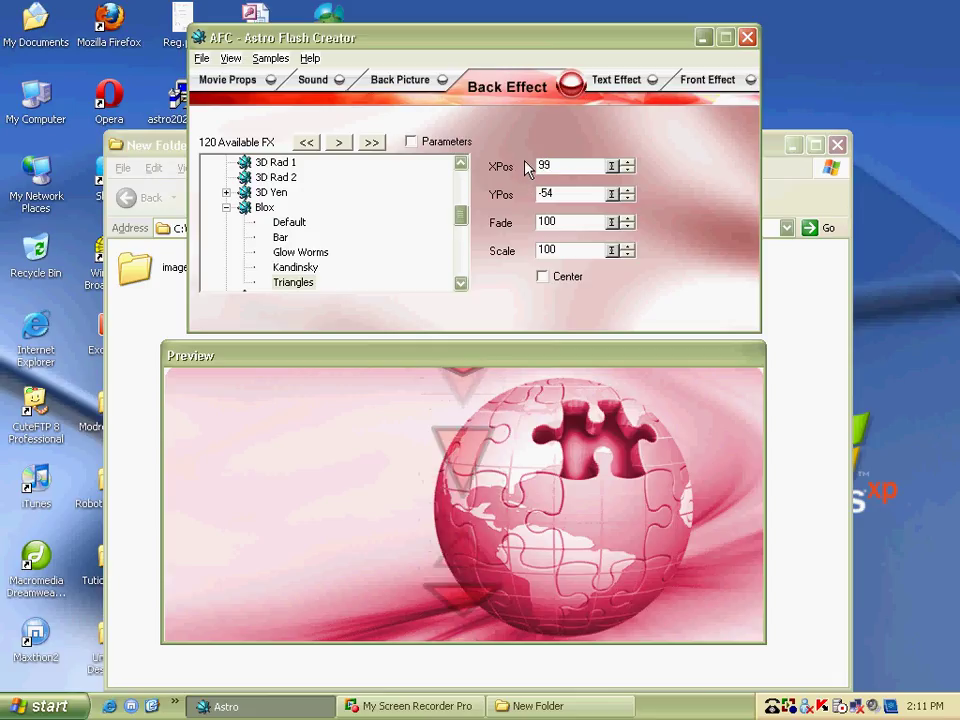
pyautogui.write('95')
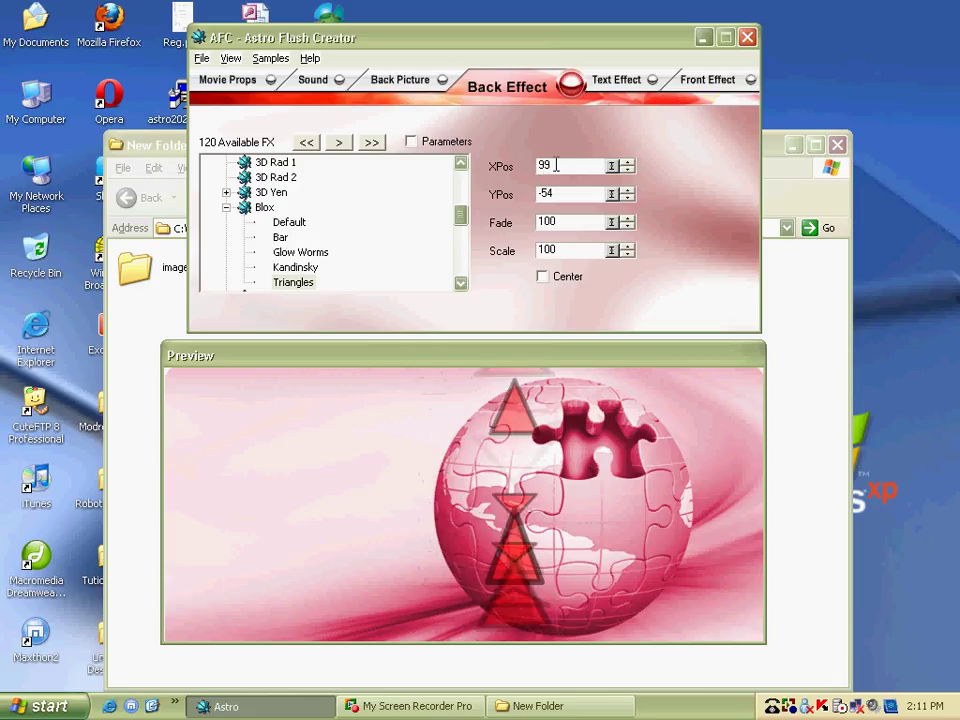
pyautogui.hotkey('shift', 'Home')
pyautogui.write('1')
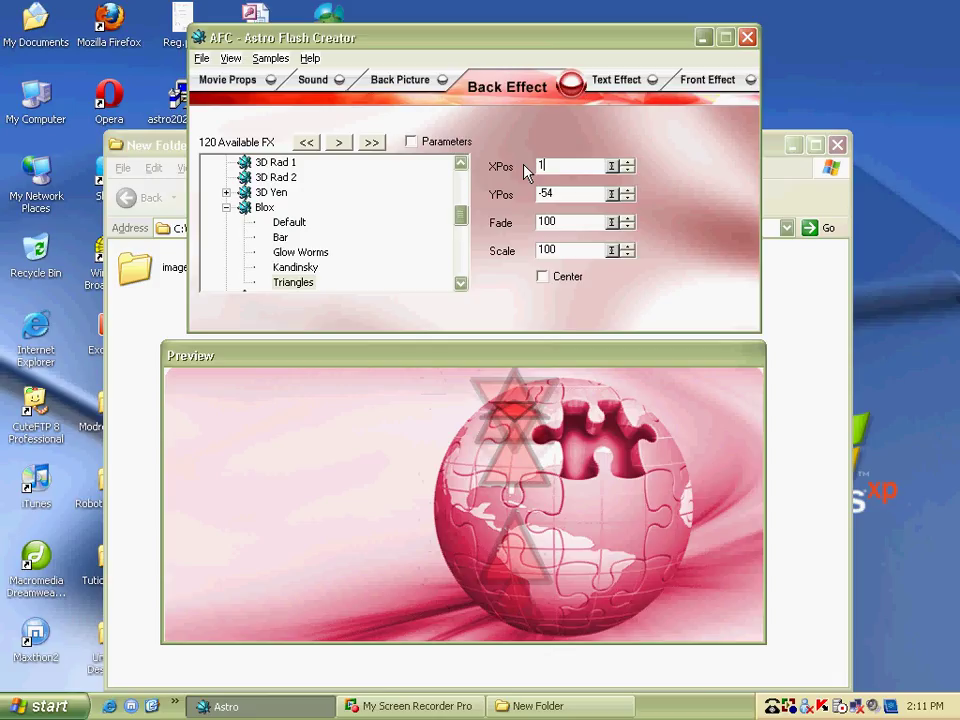
pyautogui.write('50')
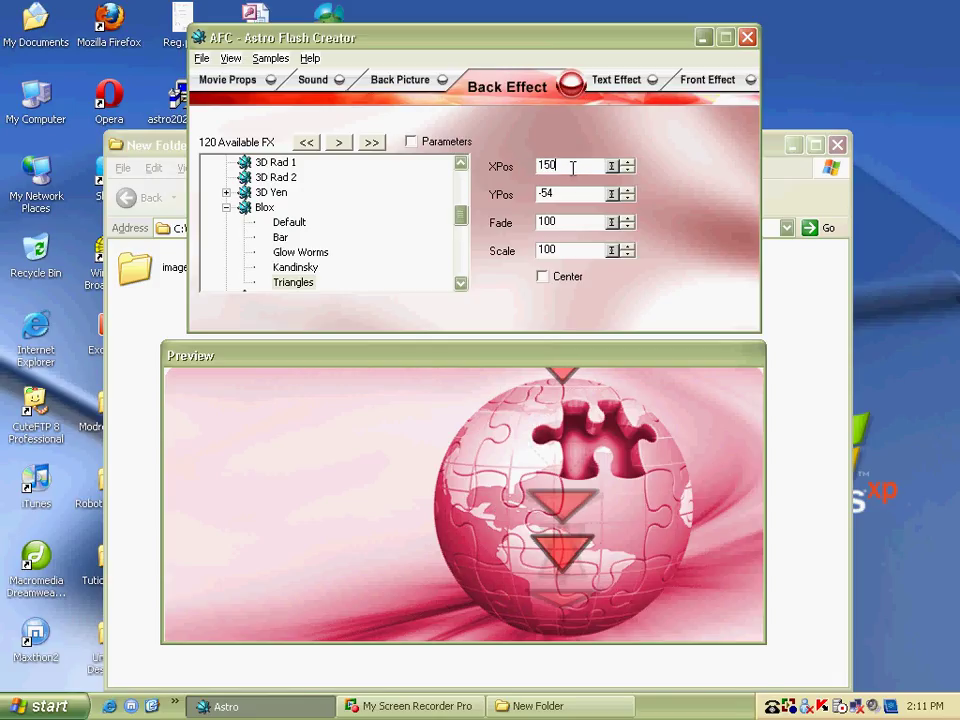
pyautogui.doubleClick(572, 165)
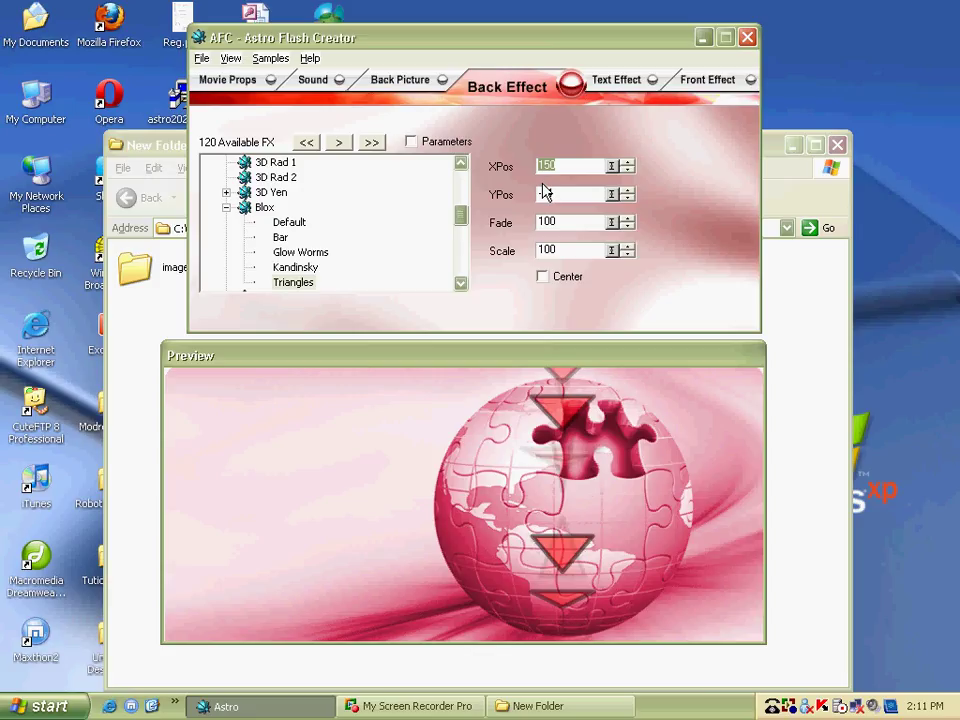
pyautogui.write('-')
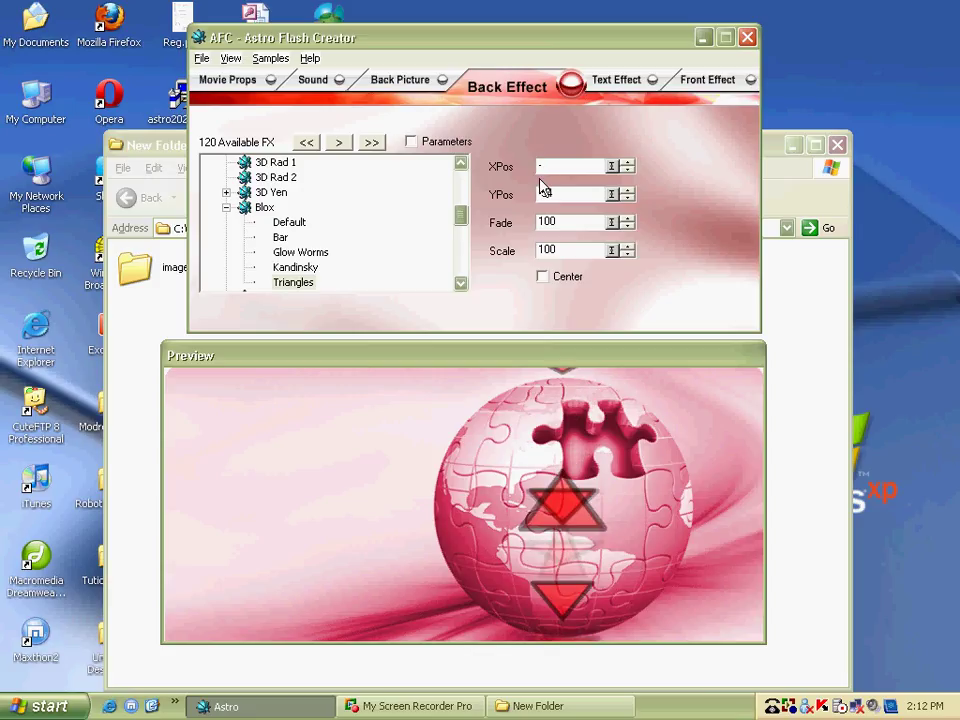
pyautogui.write('150')
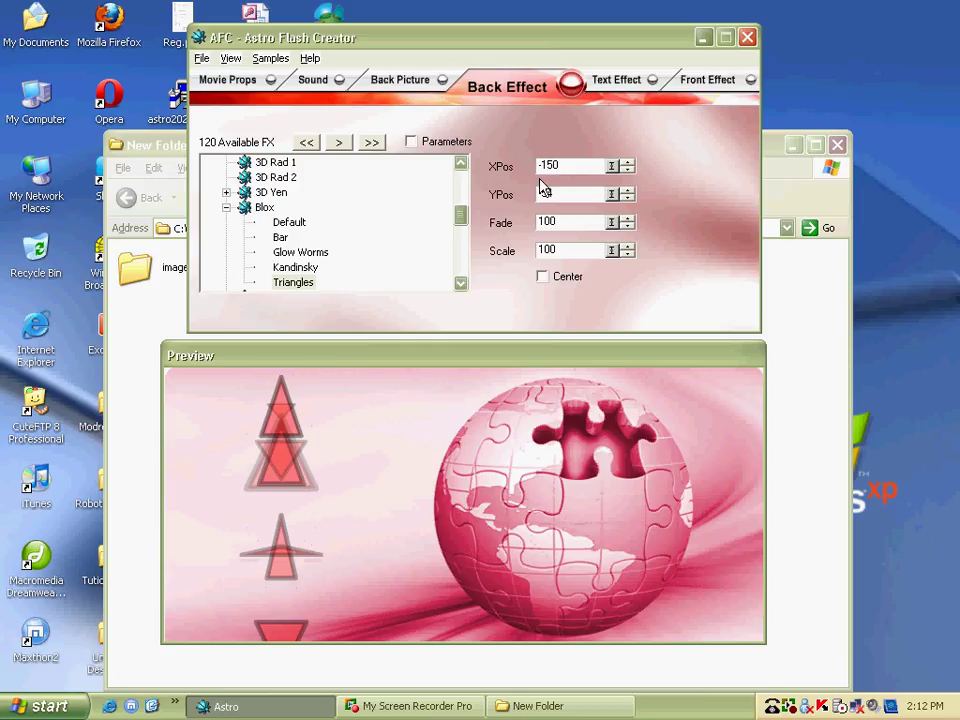
pyautogui.write('-34')
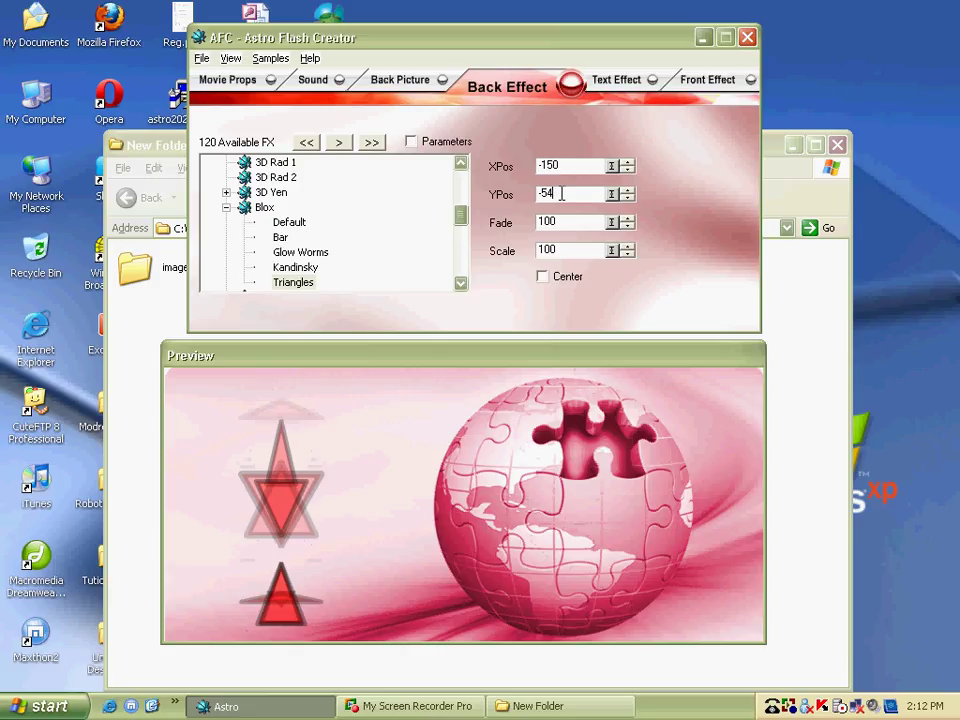
pyautogui.doubleClick(575, 194)
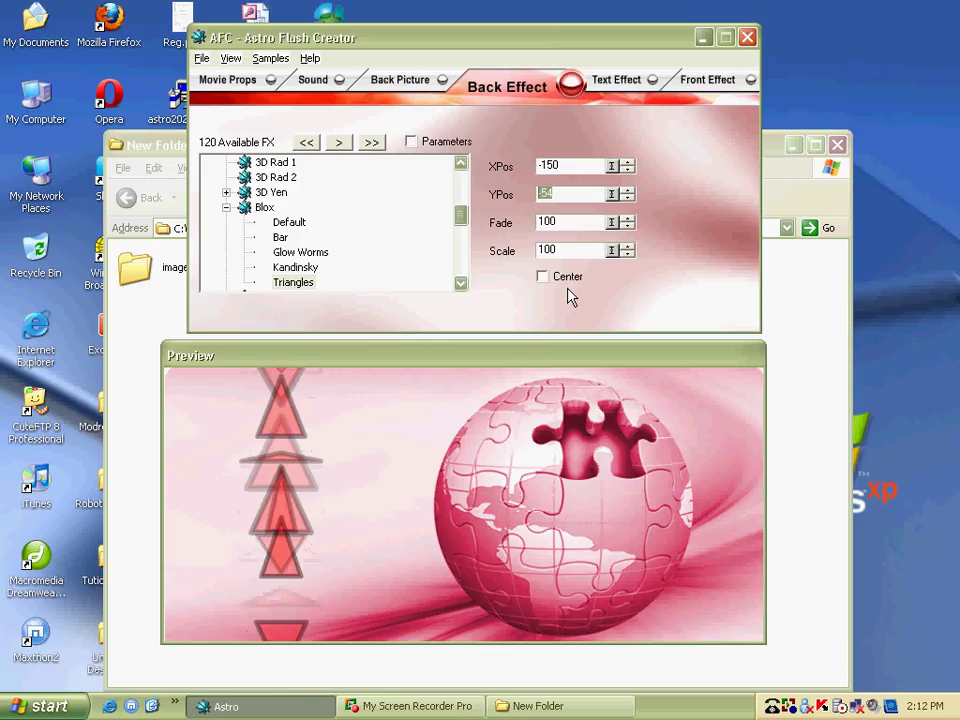
# Step: Preview the Circle Ring Eclipse, Flame and Interogation back effects, then settle on Circle Ring Default
pyautogui.moveTo(461, 224); pyautogui.dragTo(461, 245)
pyautogui.click(227, 207)
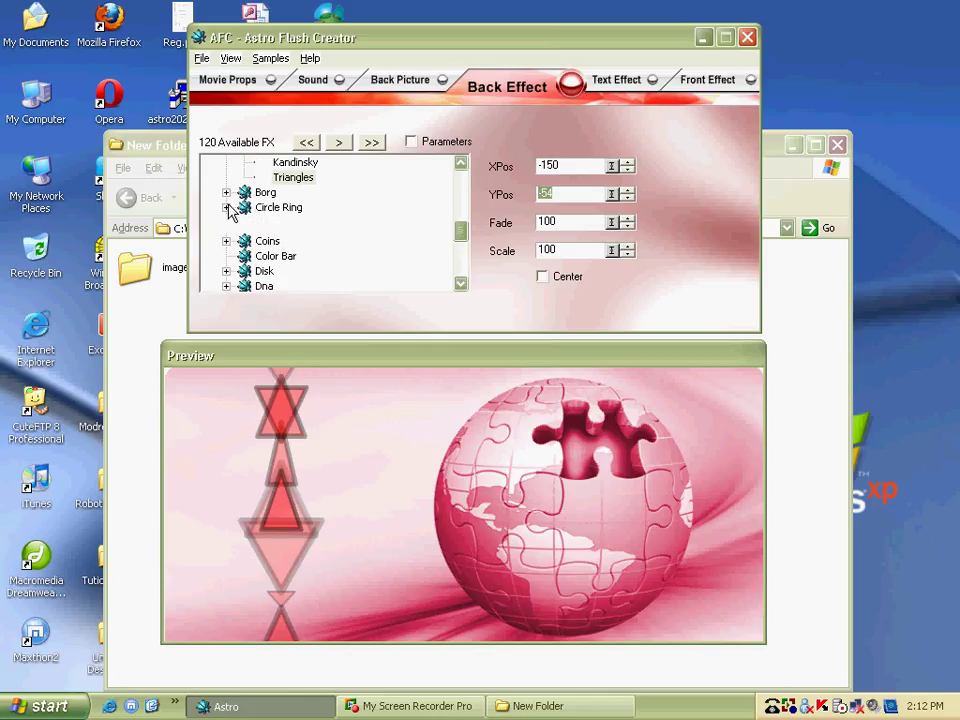
pyautogui.click(289, 221)
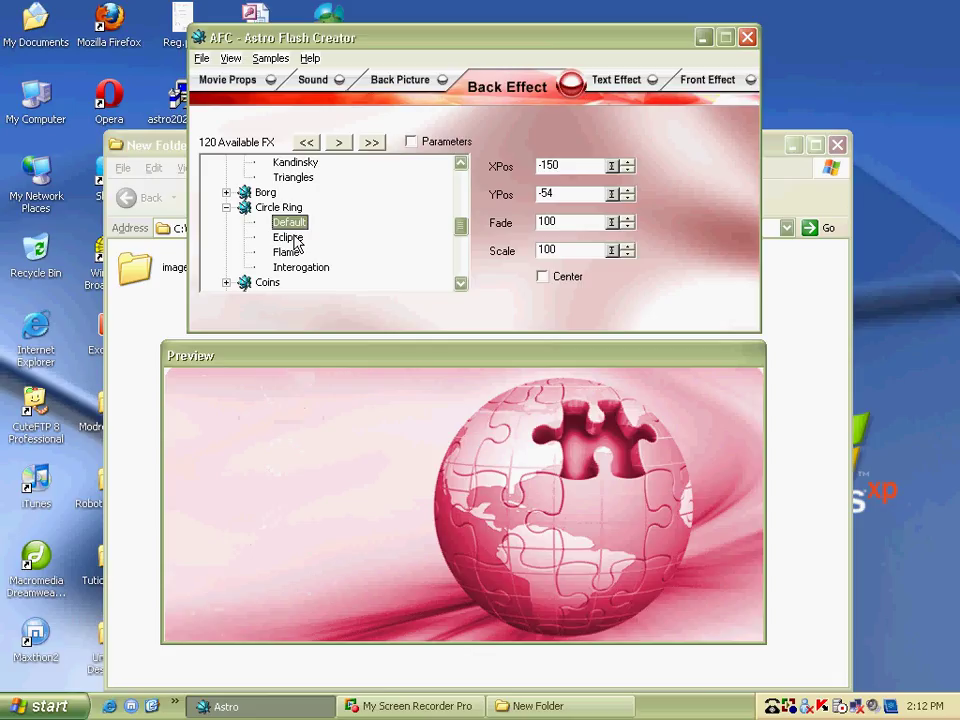
pyautogui.click(293, 238)
pyautogui.click(289, 253)
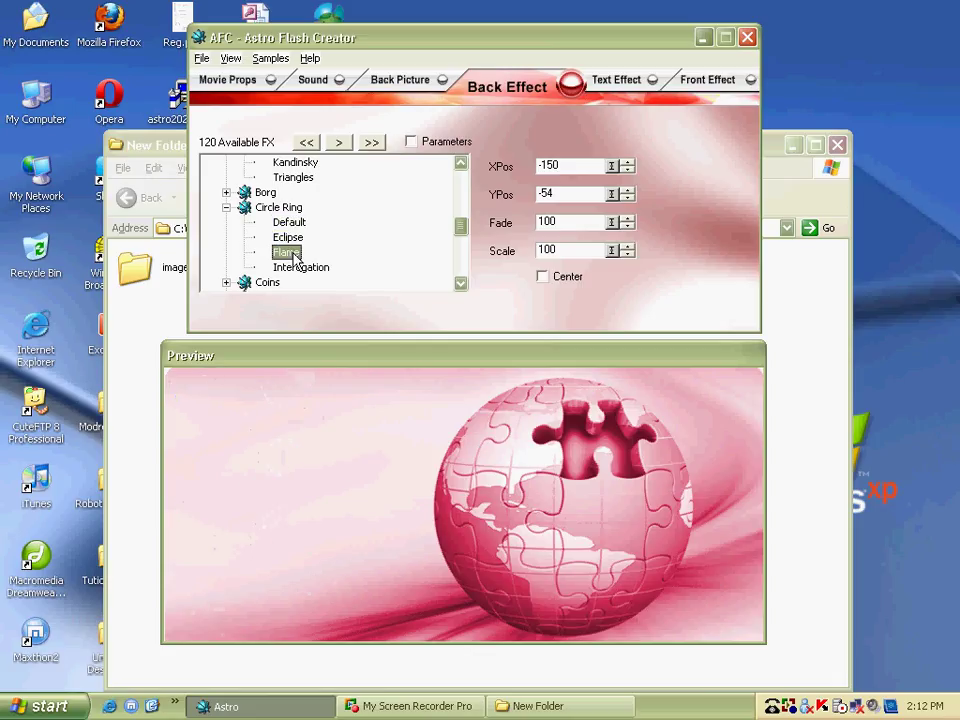
pyautogui.click(296, 268)
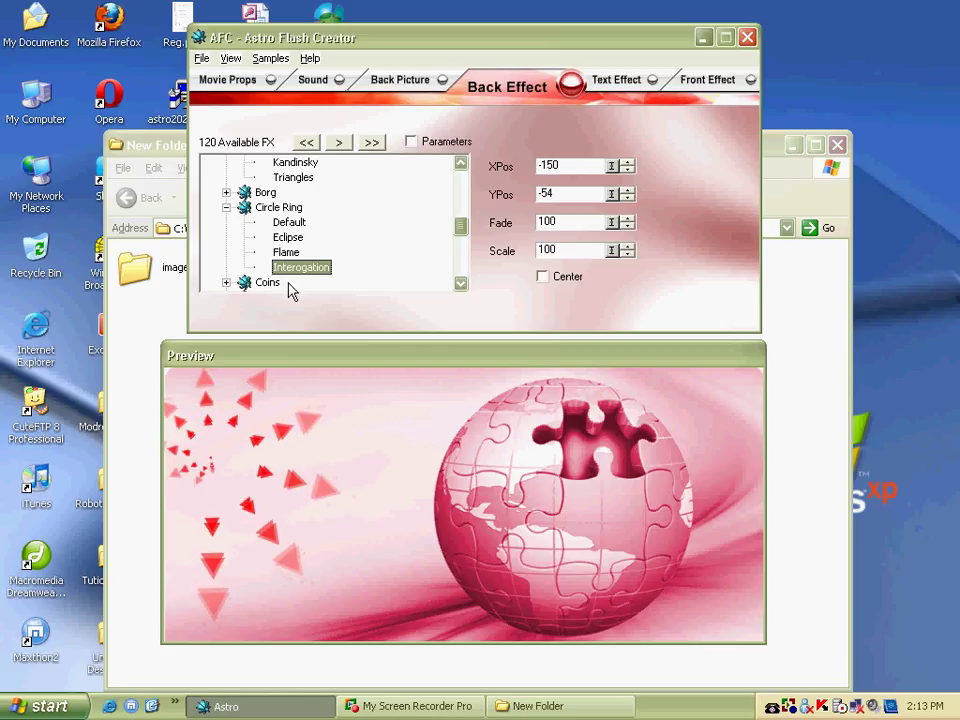
pyautogui.click(289, 223)
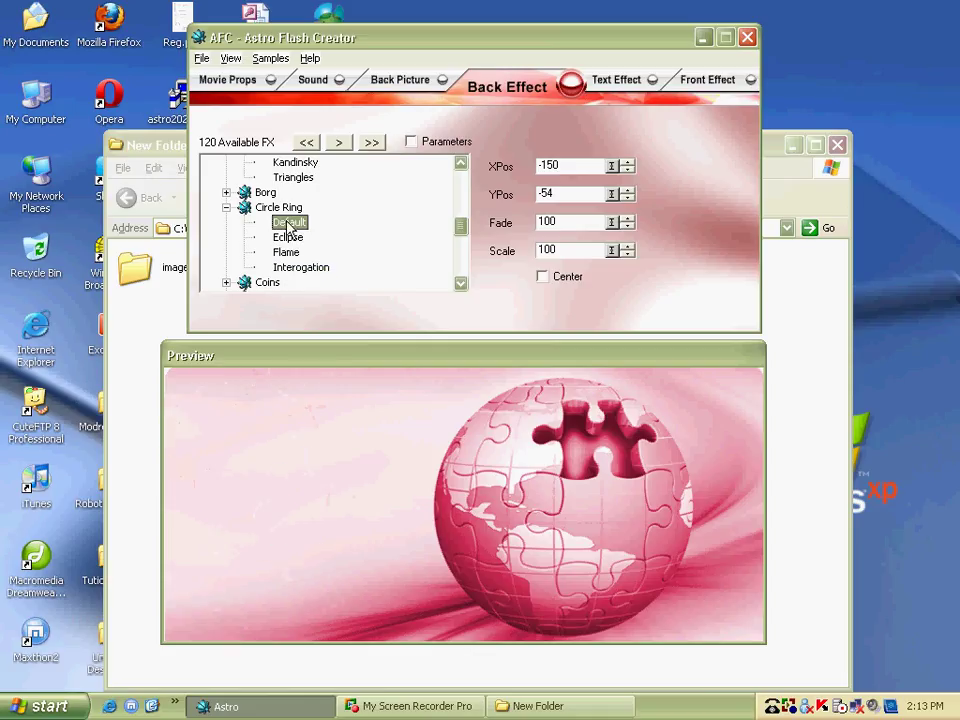
pyautogui.click(600, 90)
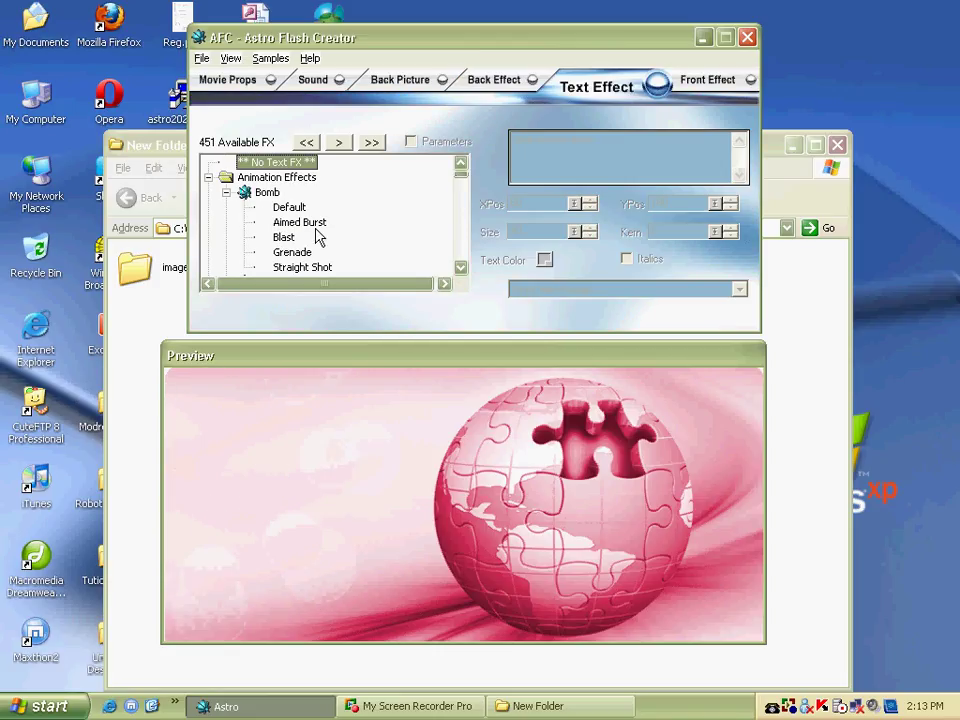
# Step: Collapse the Bomb, Kungfu and Laser groups, preview Big Wave, Sparky and Squeeze And Cascade Out, ending on Squeeze And Swoop Away
pyautogui.click(226, 192)
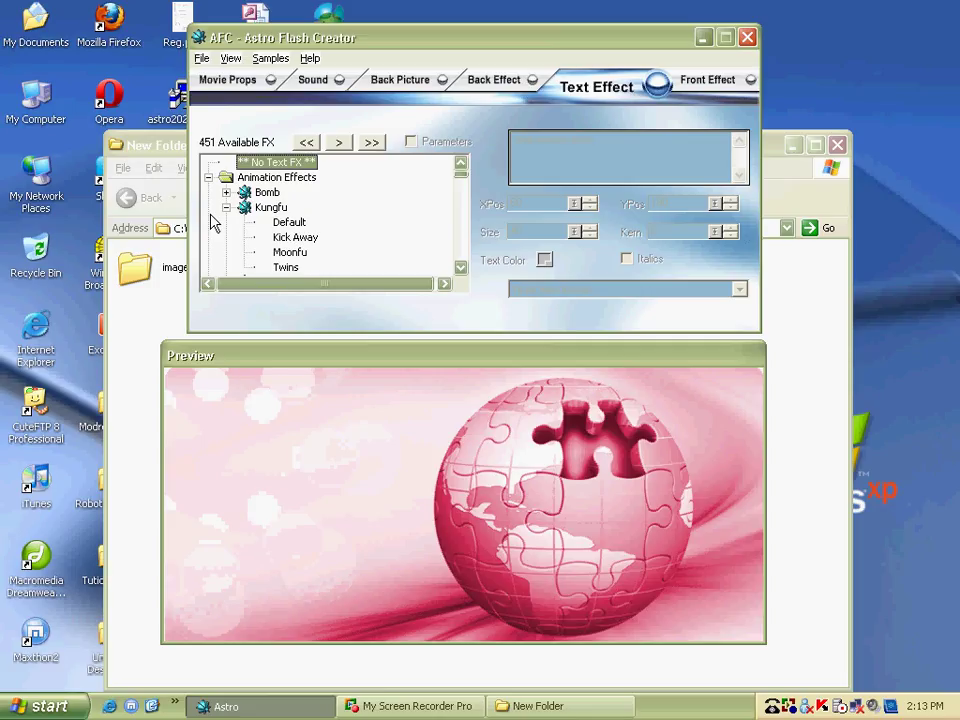
pyautogui.click(226, 207)
pyautogui.click(226, 222)
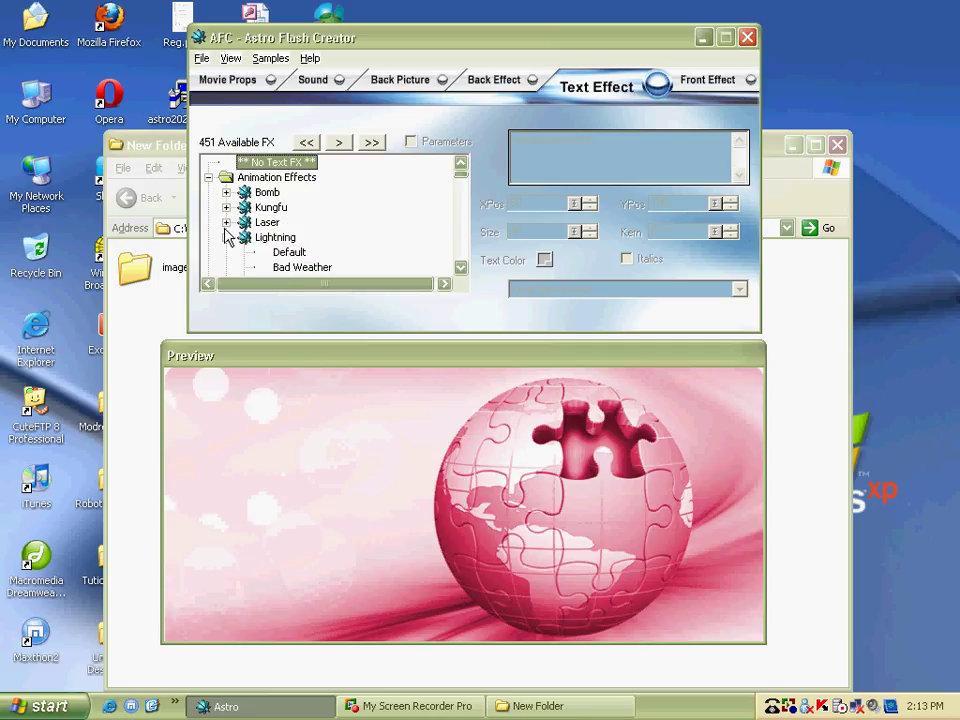
pyautogui.click(460, 184)
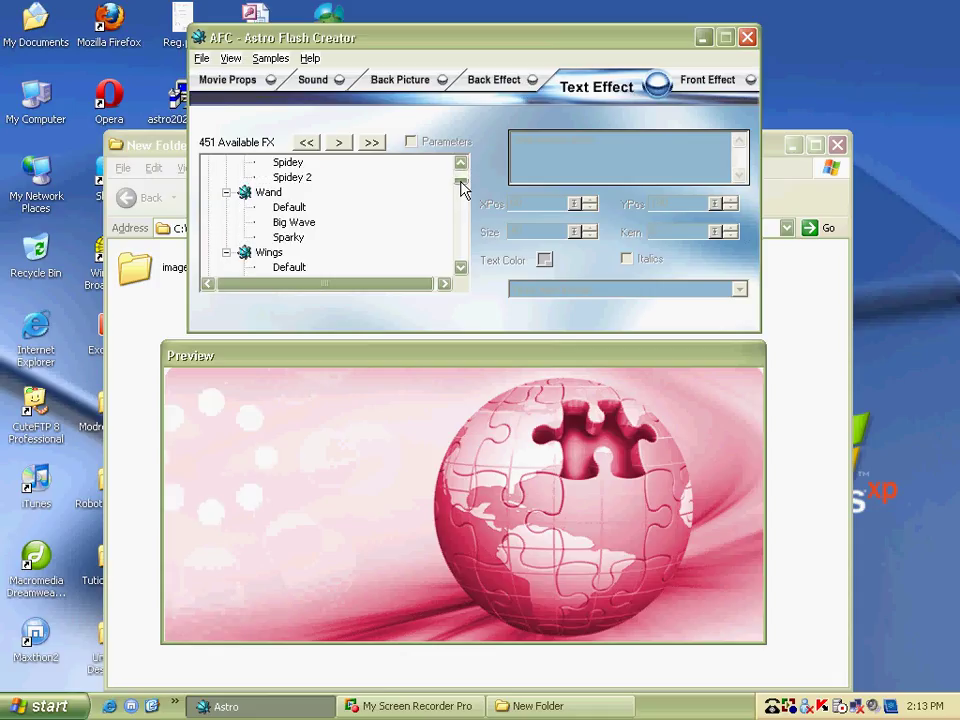
pyautogui.click(300, 222)
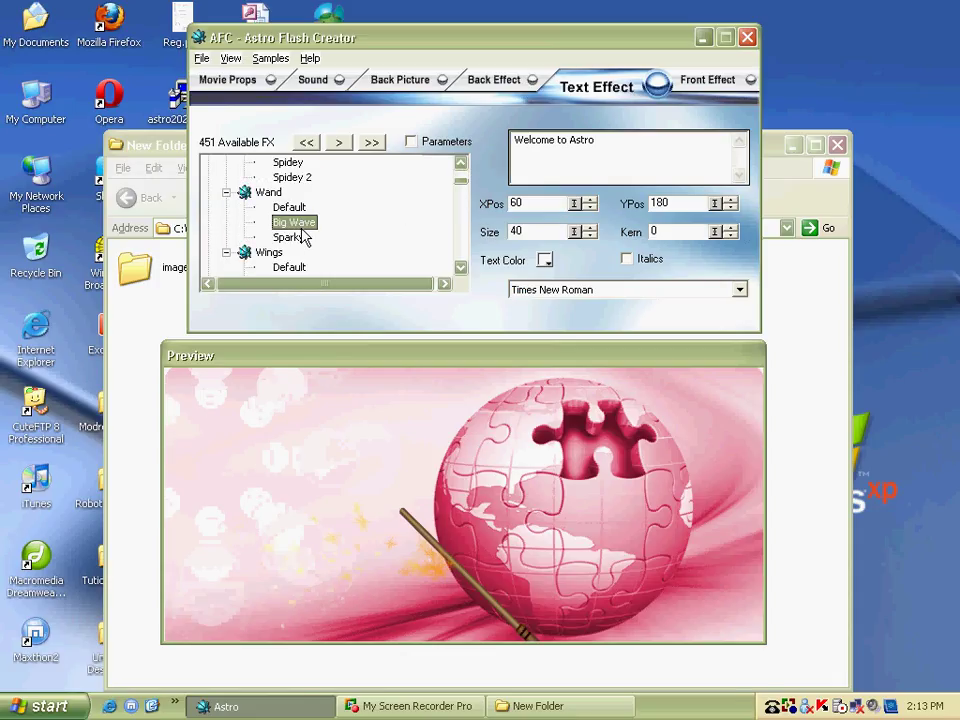
pyautogui.click(300, 237)
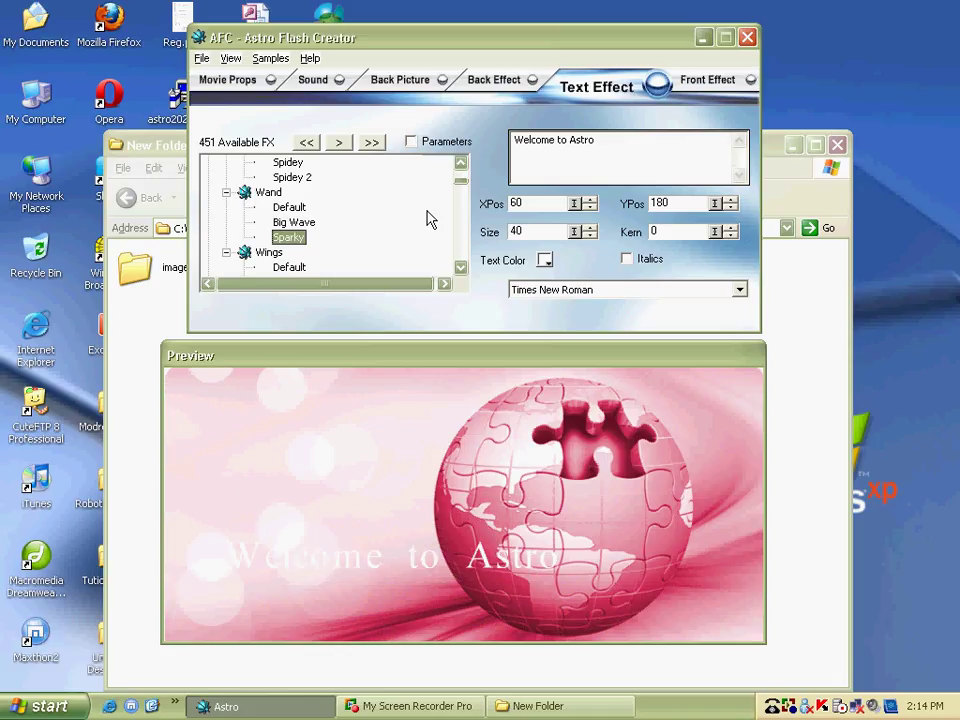
pyautogui.moveTo(458, 182); pyautogui.dragTo(459, 199)
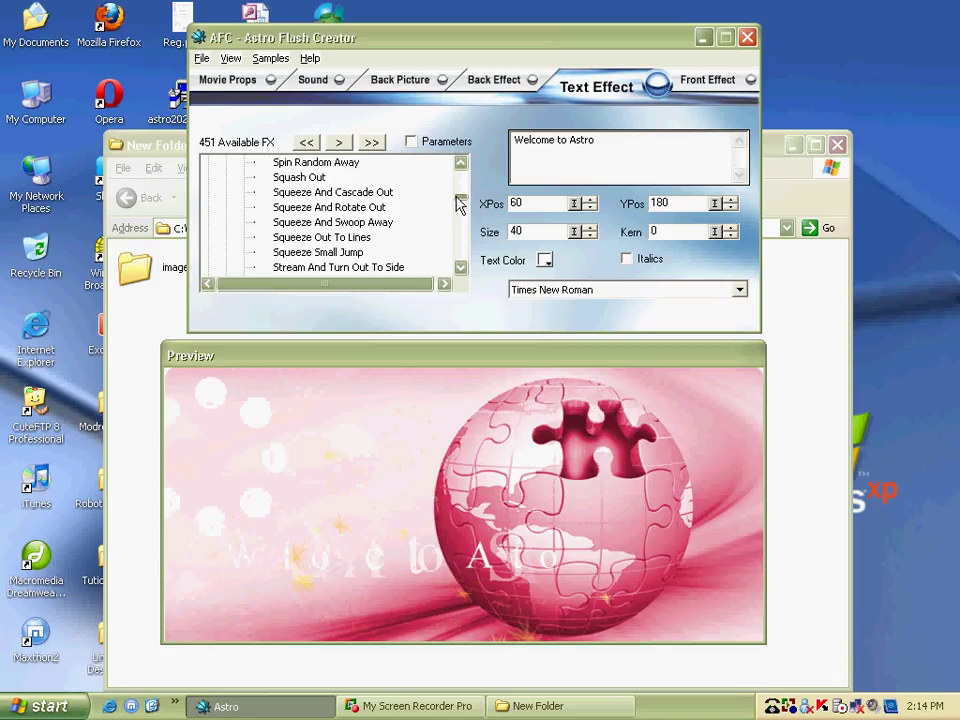
pyautogui.click(337, 194)
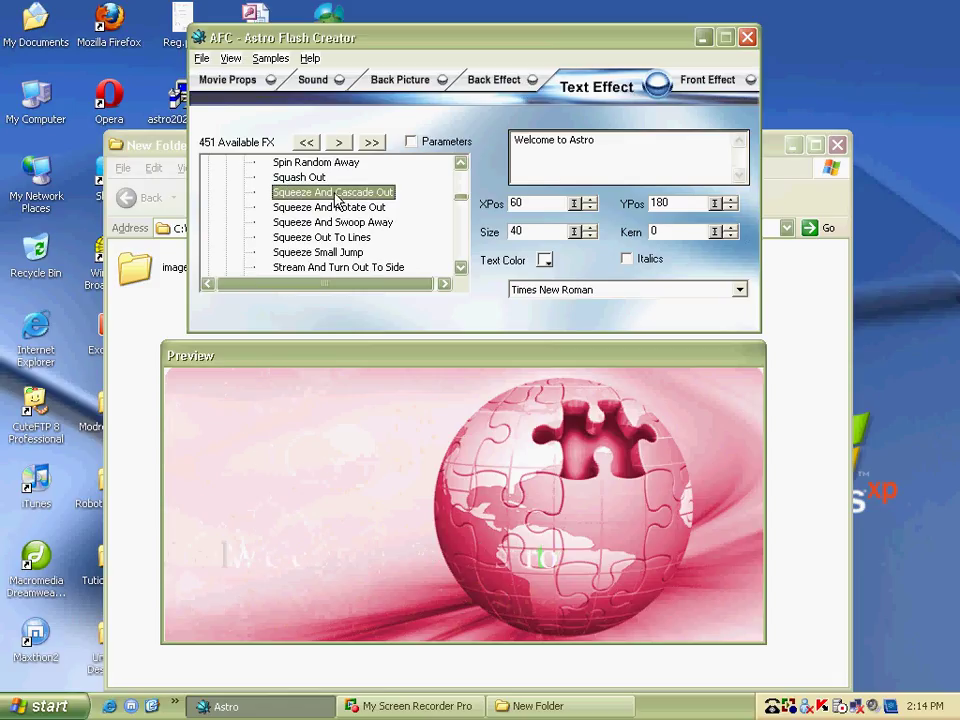
pyautogui.click(322, 223)
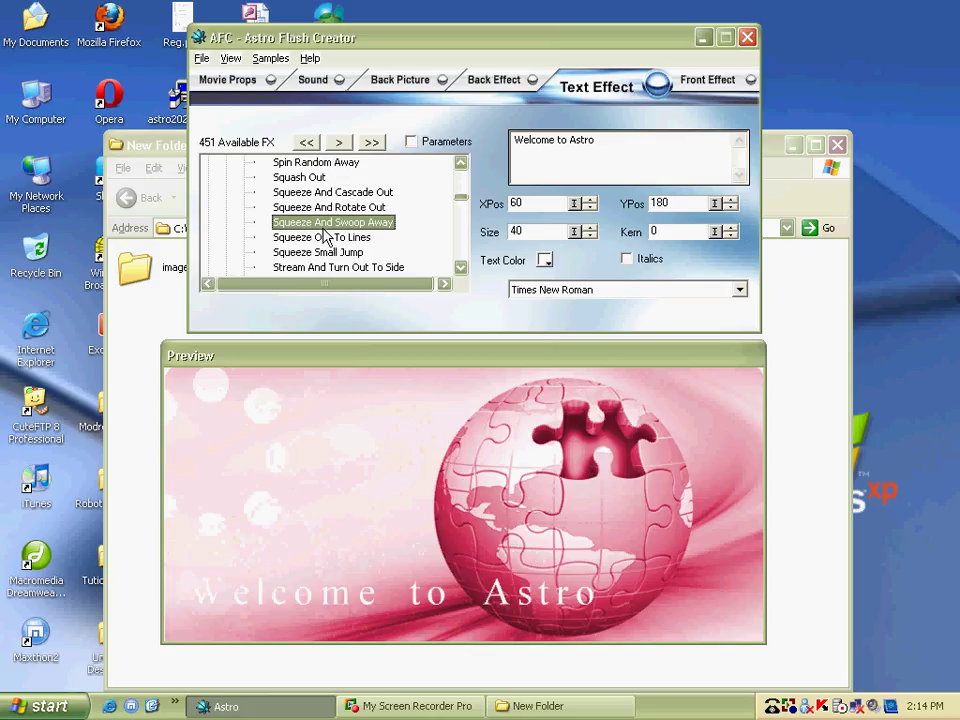
# Step: Set the welcome text colour to dark blue
pyautogui.click(545, 260)
pyautogui.click(561, 295)
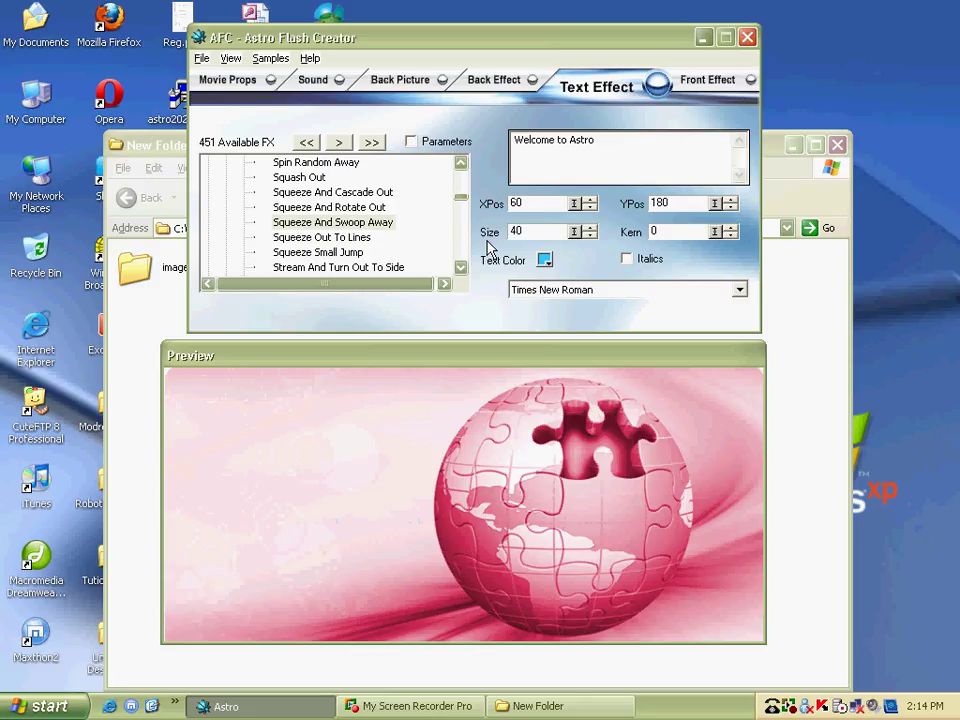
pyautogui.click(544, 260)
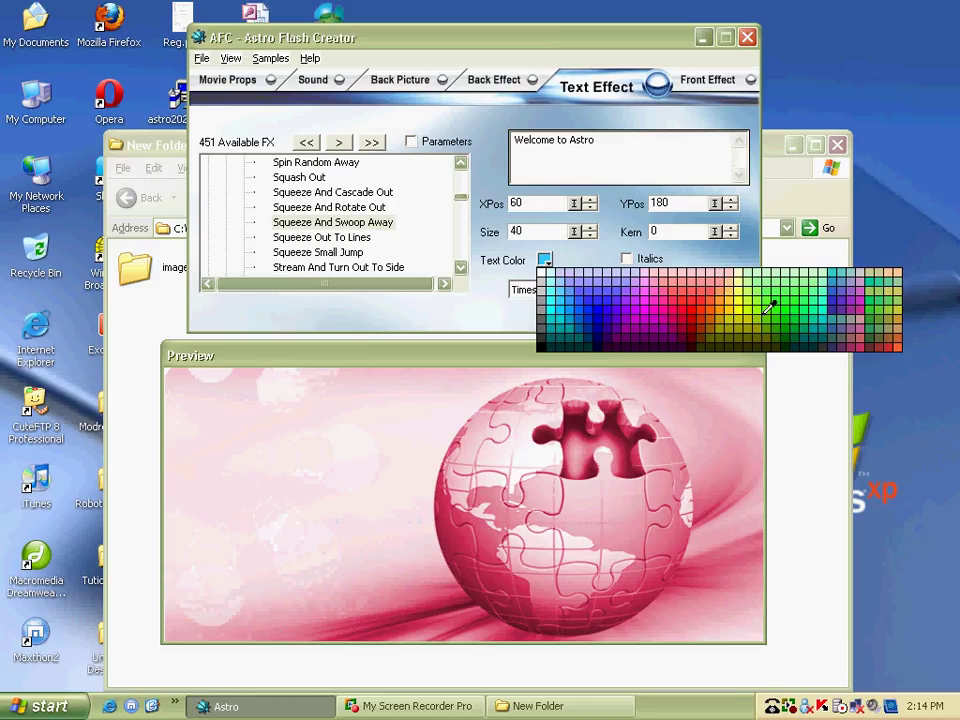
pyautogui.click(606, 300)
# Step: Switch the text effect to Squeeze And Rotate Out and set kern to 0
pyautogui.click(336, 238)
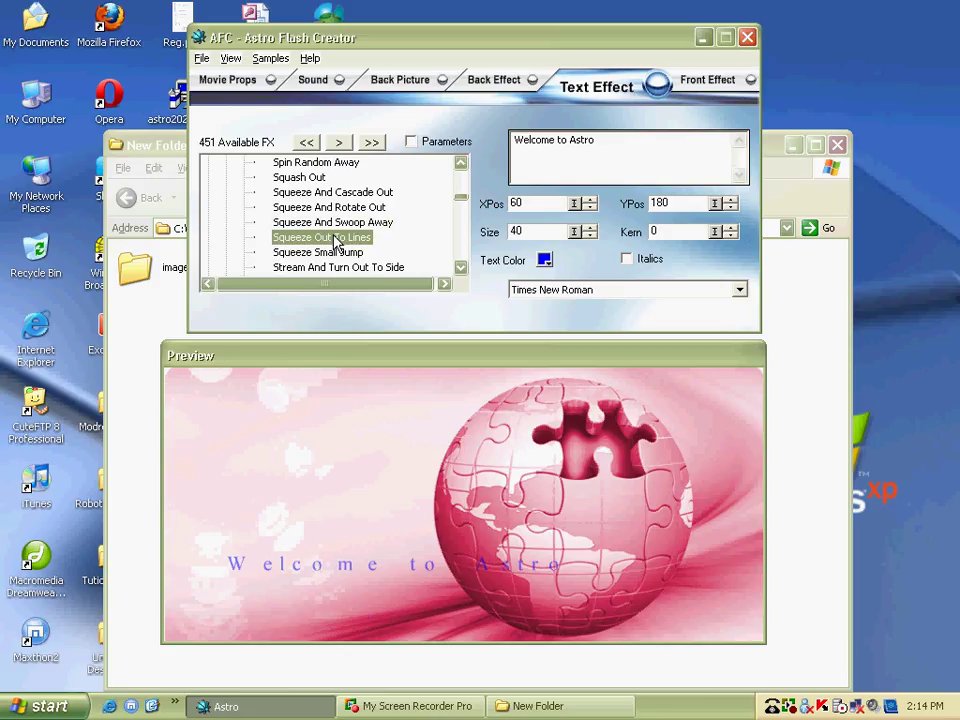
pyautogui.click(338, 209)
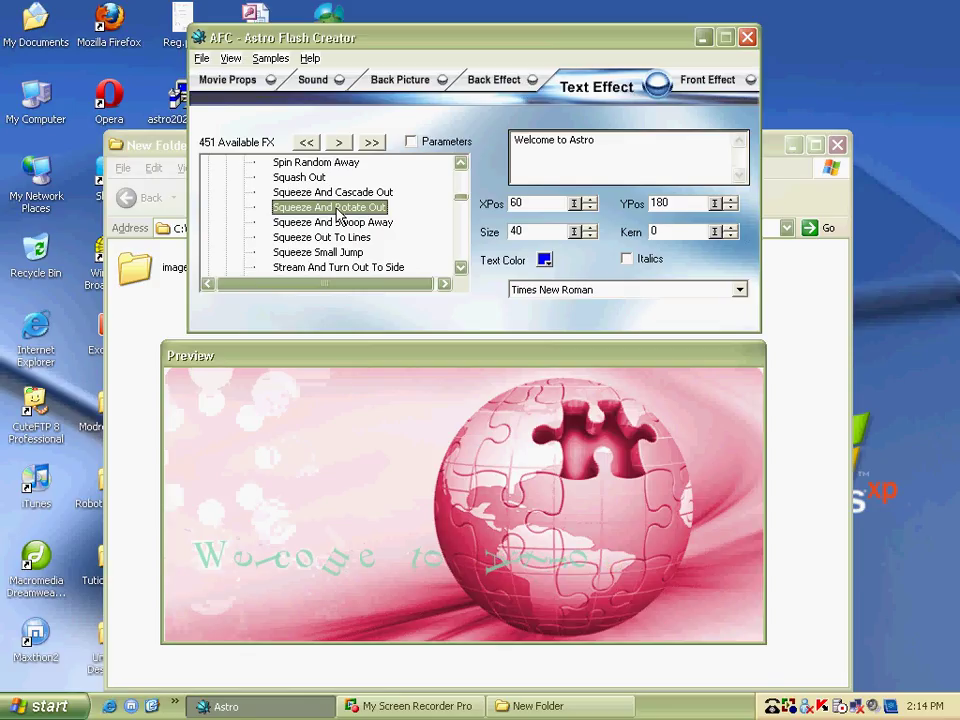
pyautogui.click(656, 230)
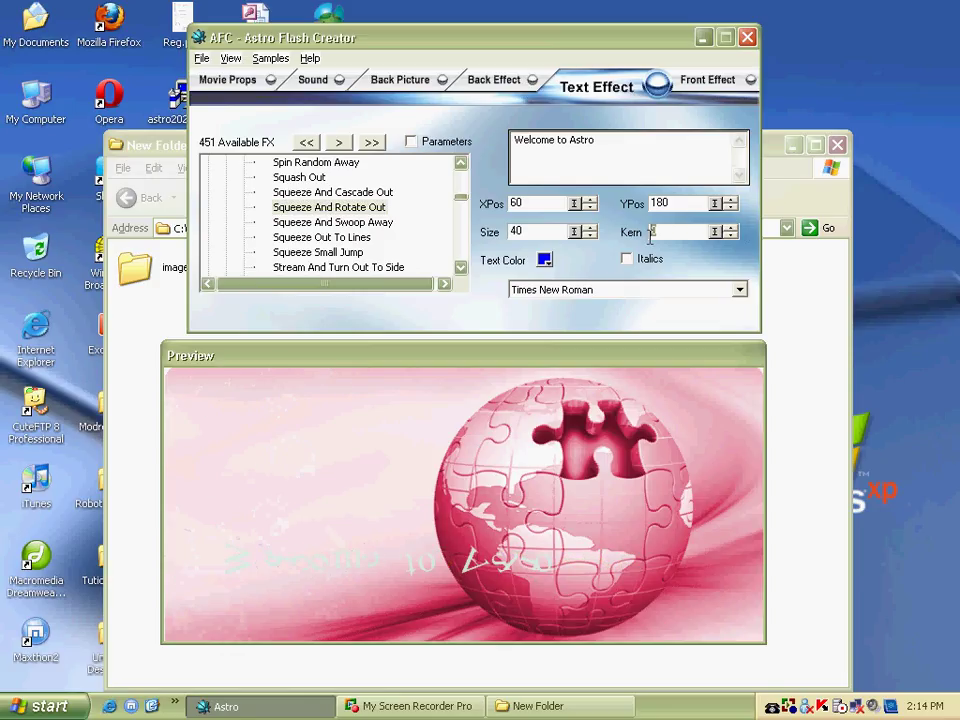
pyautogui.write('0')
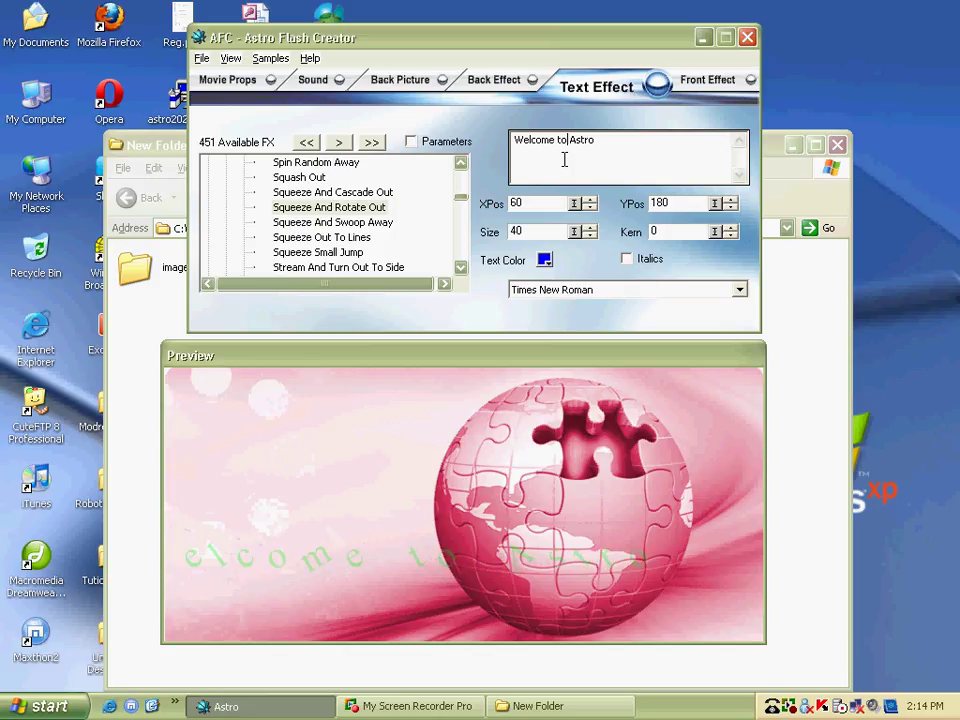
pyautogui.click(705, 88)
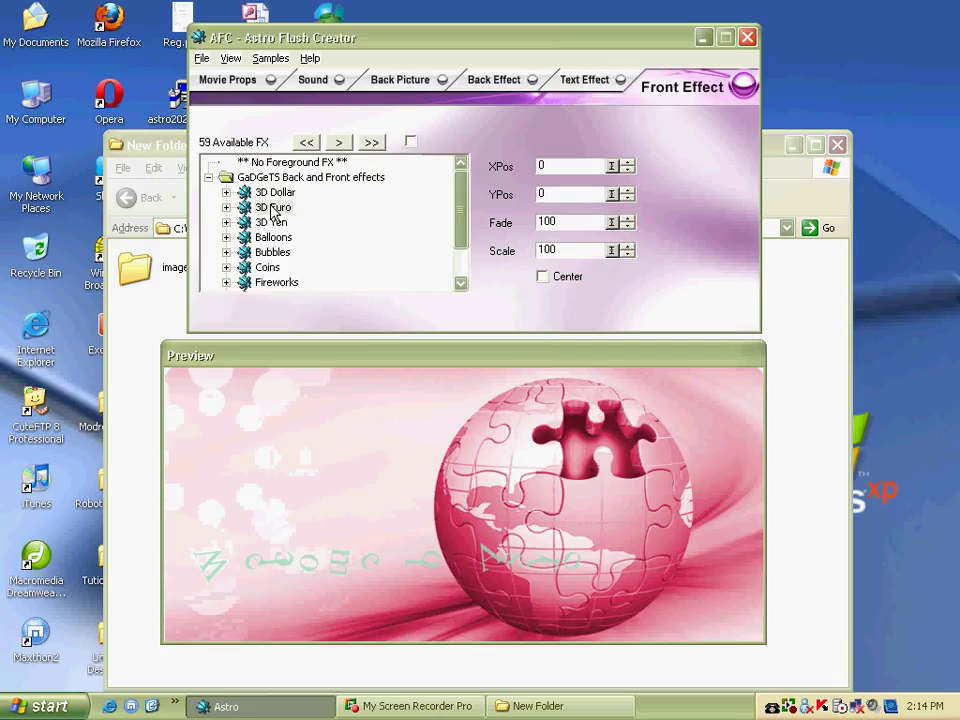
# Step: Add the 3D Euro front effect and test the movie in the browser, dismissing the unregistered warning
pyautogui.click(271, 207)
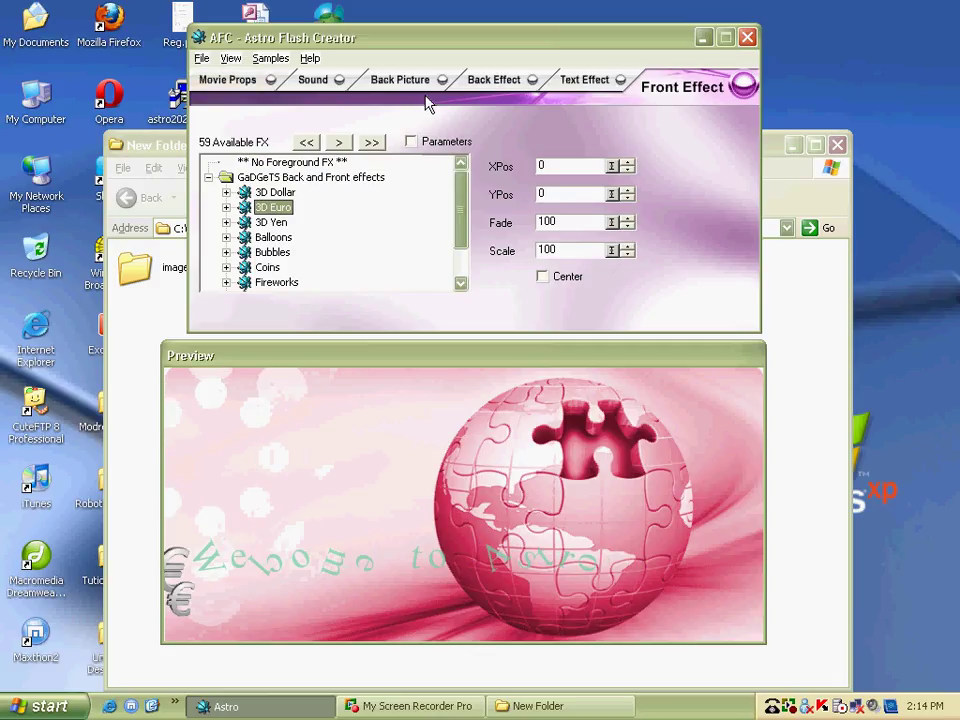
pyautogui.click(201, 58)
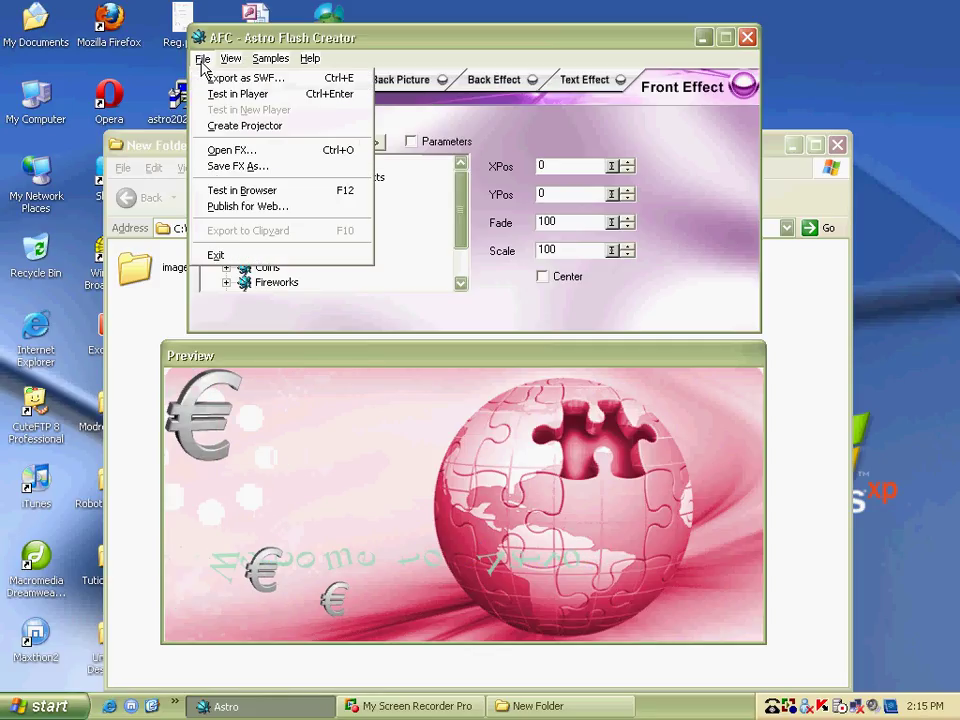
pyautogui.click(252, 192)
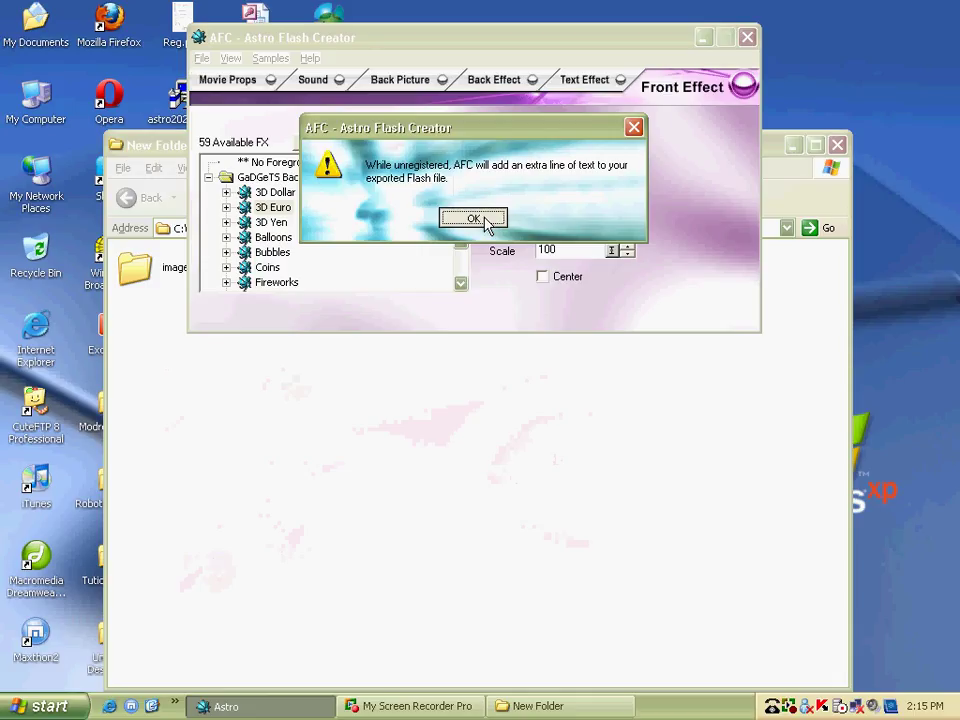
pyautogui.click(486, 222)
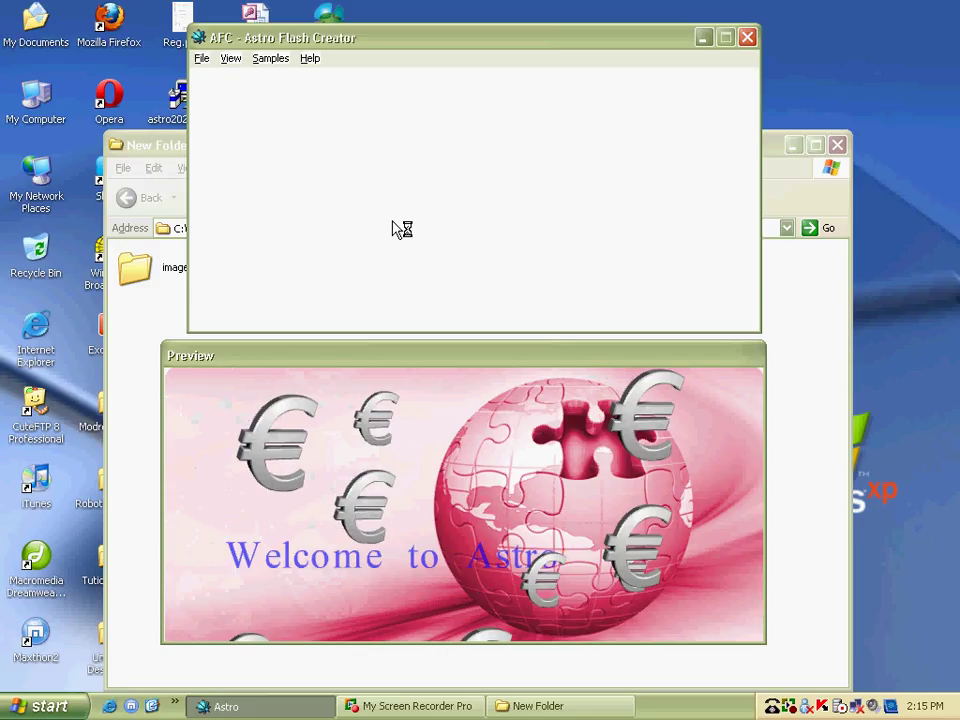
# Step: Try closing the unresponsive Astro Flash Creator window
pyautogui.click(749, 38)
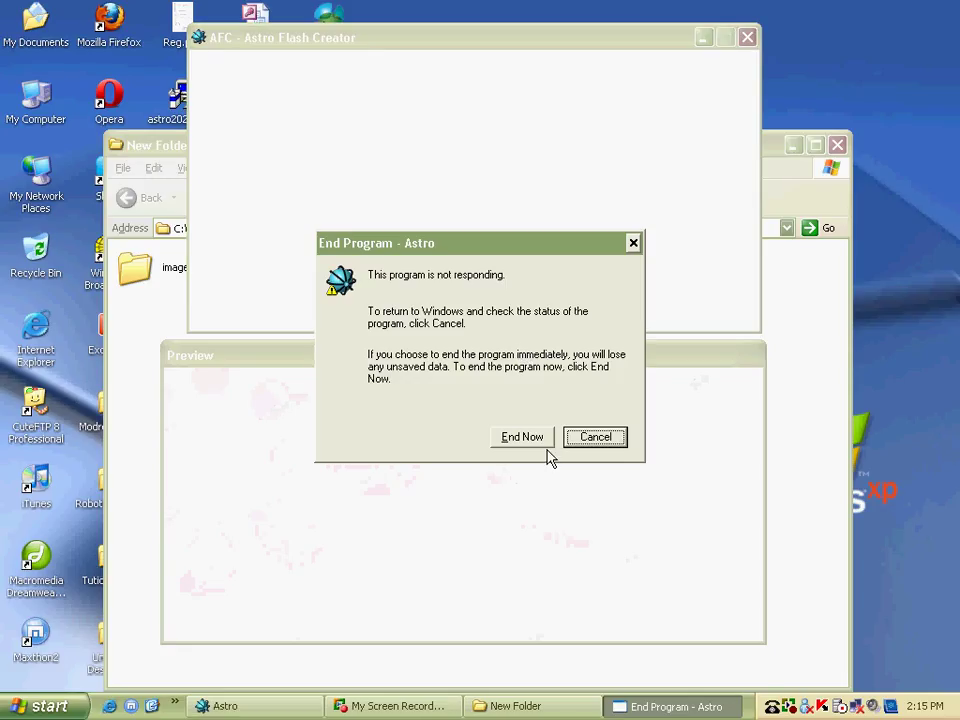
pyautogui.click(592, 436)
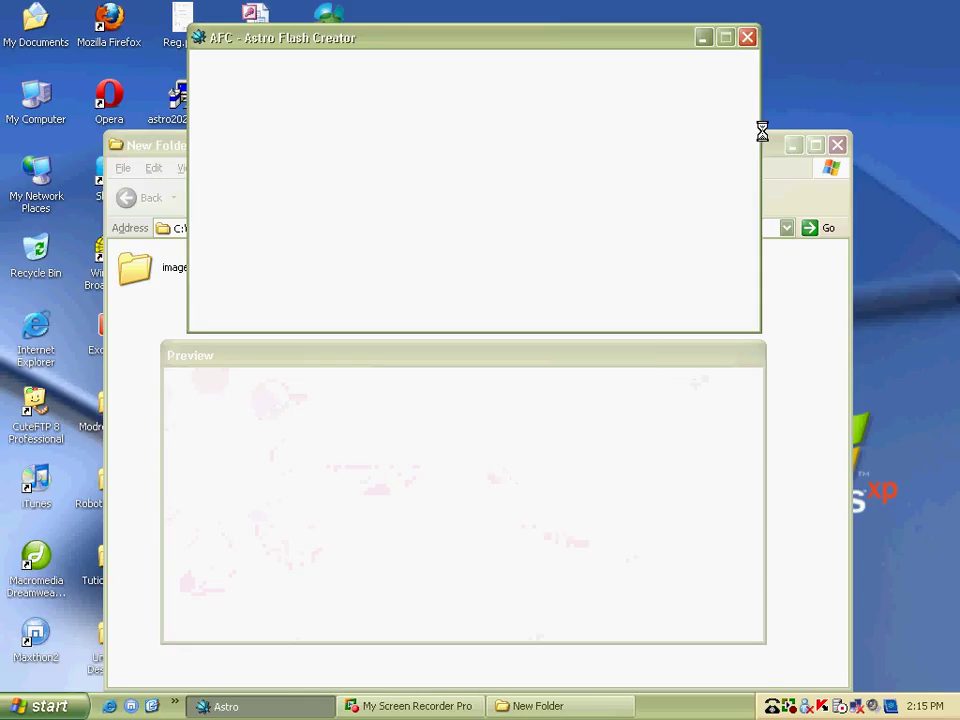
pyautogui.click(748, 38)
# Step: End the unresponsive program, skip the error report, and close the Astro tab and Opera
pyautogui.click(523, 437)
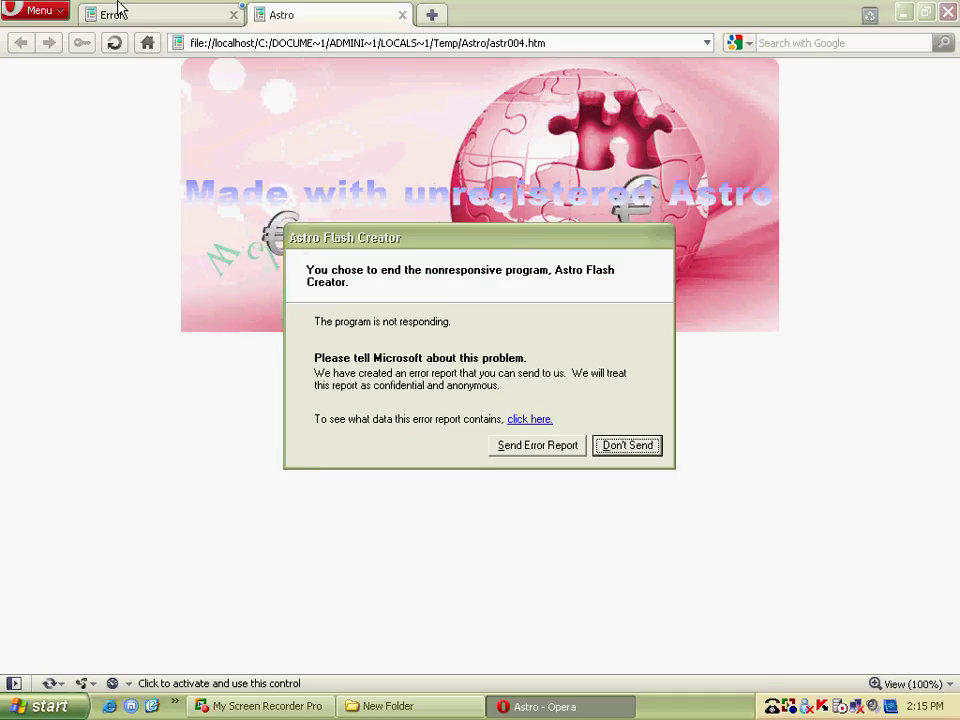
pyautogui.click(617, 451)
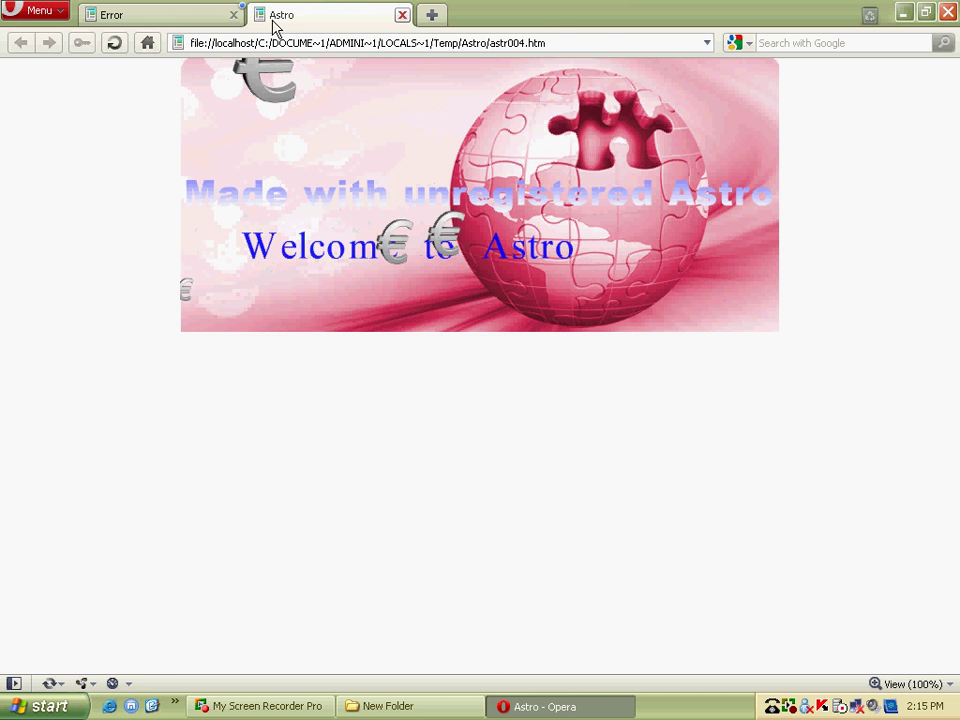
pyautogui.click(402, 15)
pyautogui.click(948, 12)
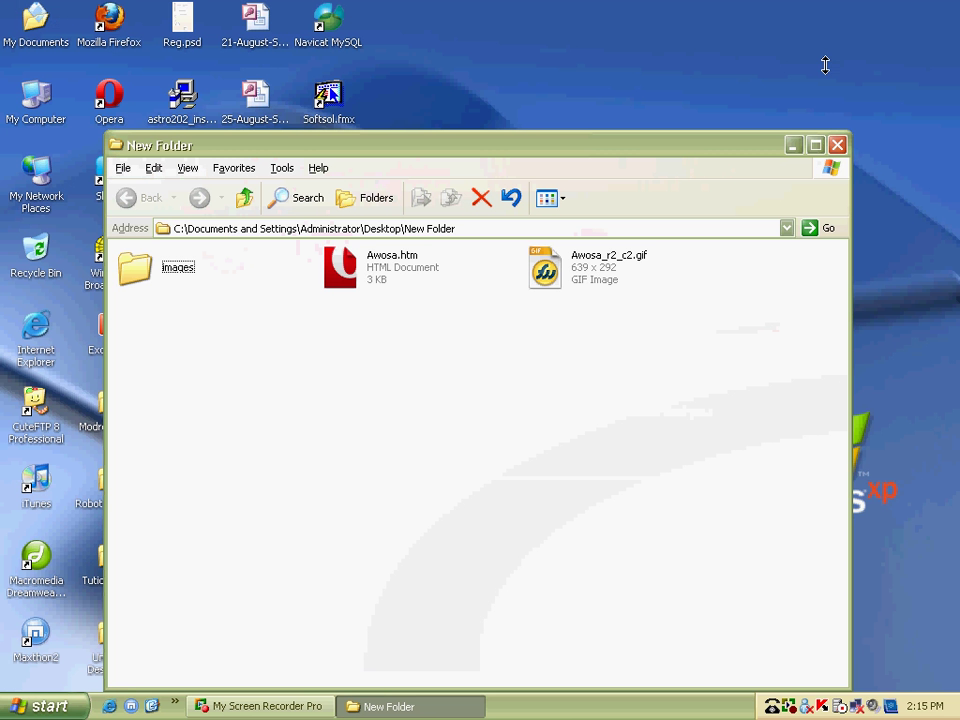
# Step: Close the New Folder and My Computer windows and launch Microsoft Office FrontPage 2003
pyautogui.click(838, 147)
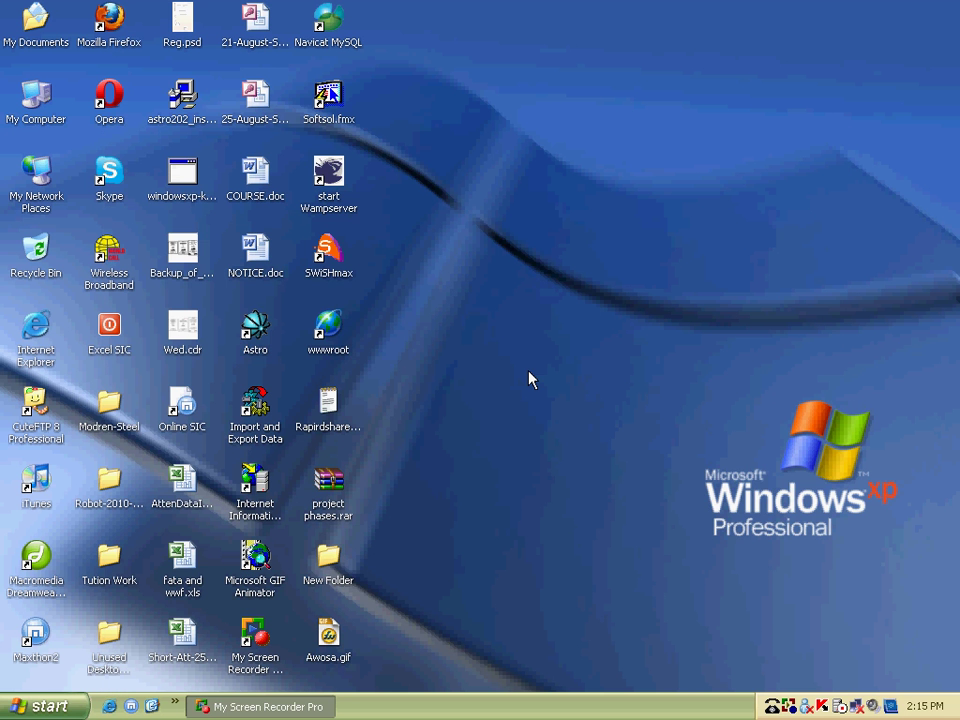
pyautogui.click(313, 716)
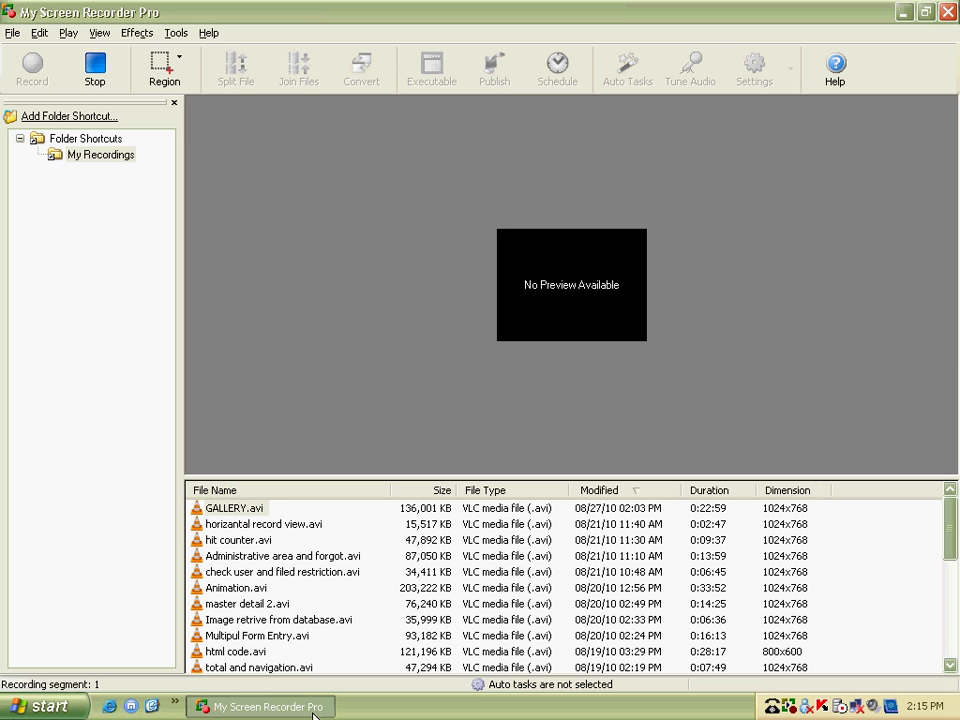
pyautogui.click(313, 716)
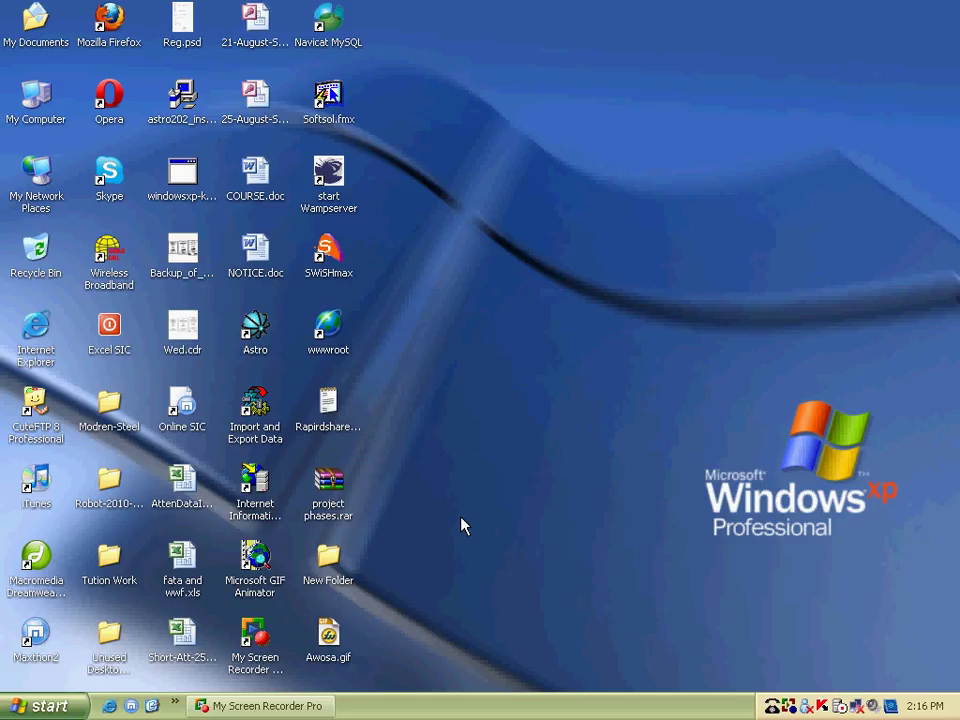
pyautogui.doubleClick(30, 118)
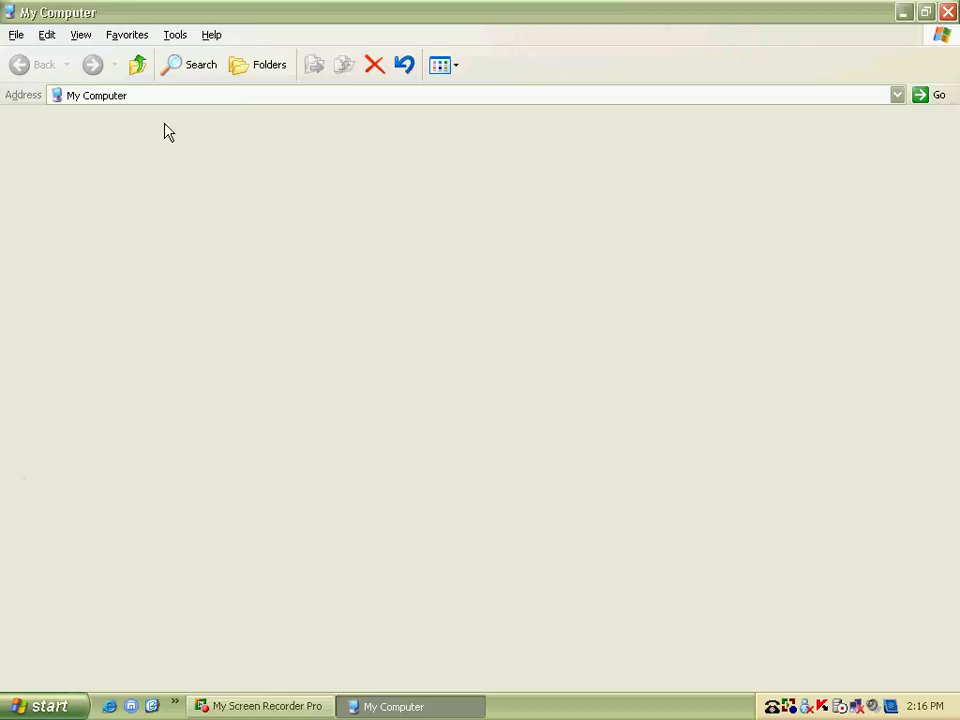
pyautogui.click(945, 10)
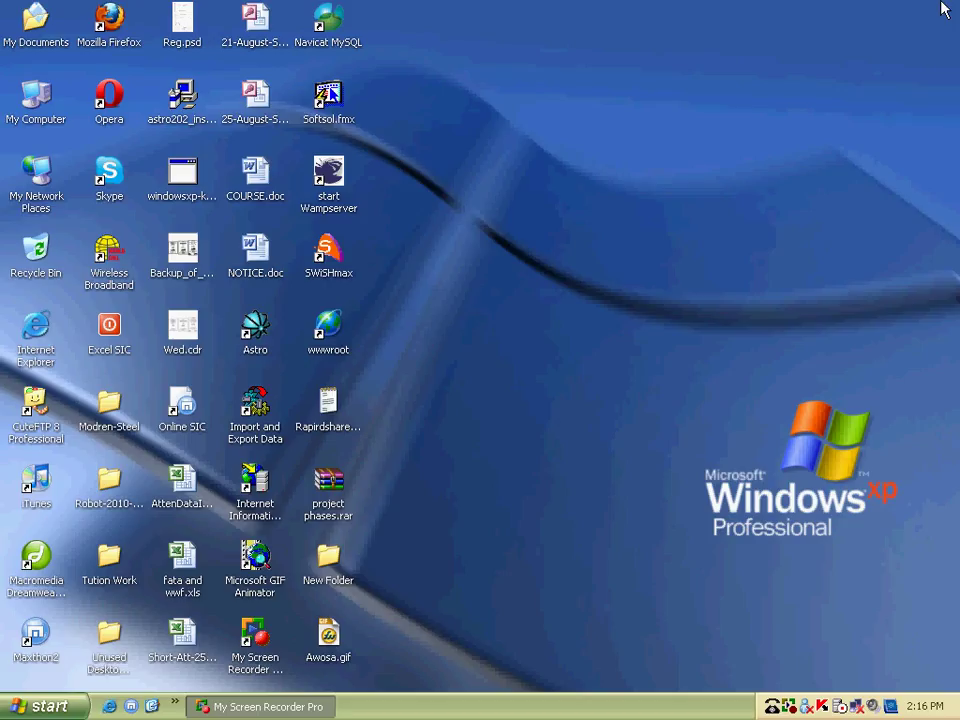
pyautogui.click(40, 706)
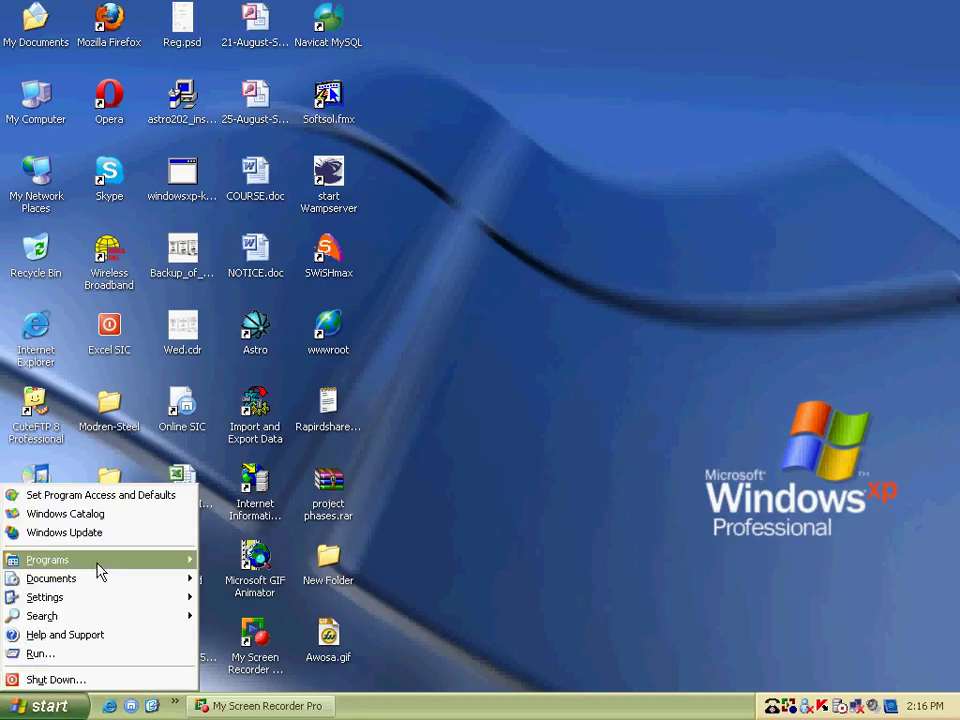
pyautogui.moveTo(256, 578)
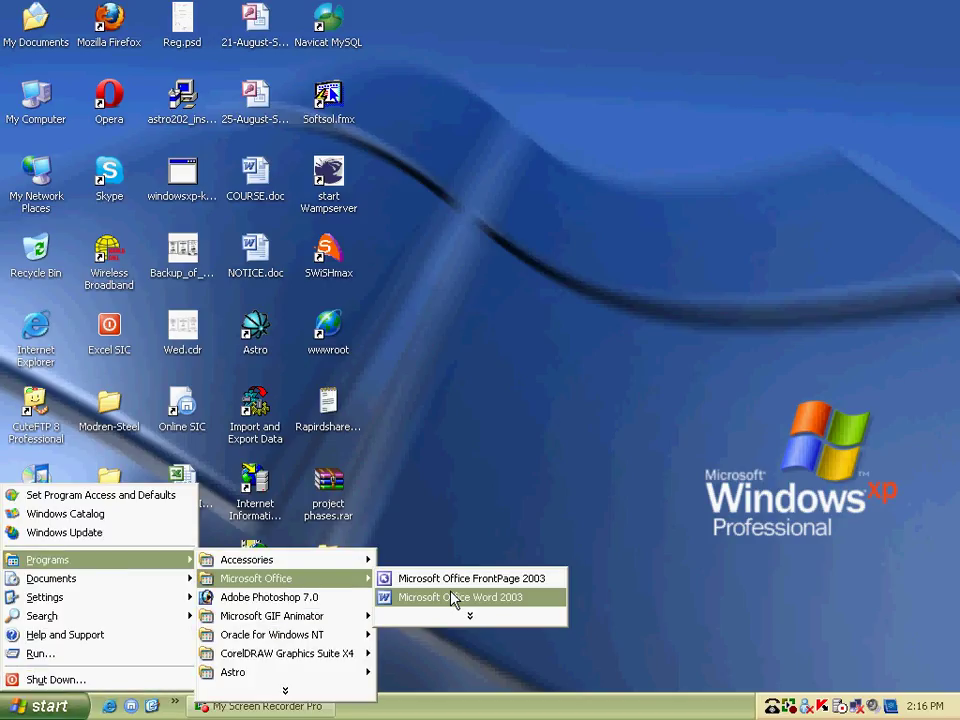
pyautogui.click(455, 597)
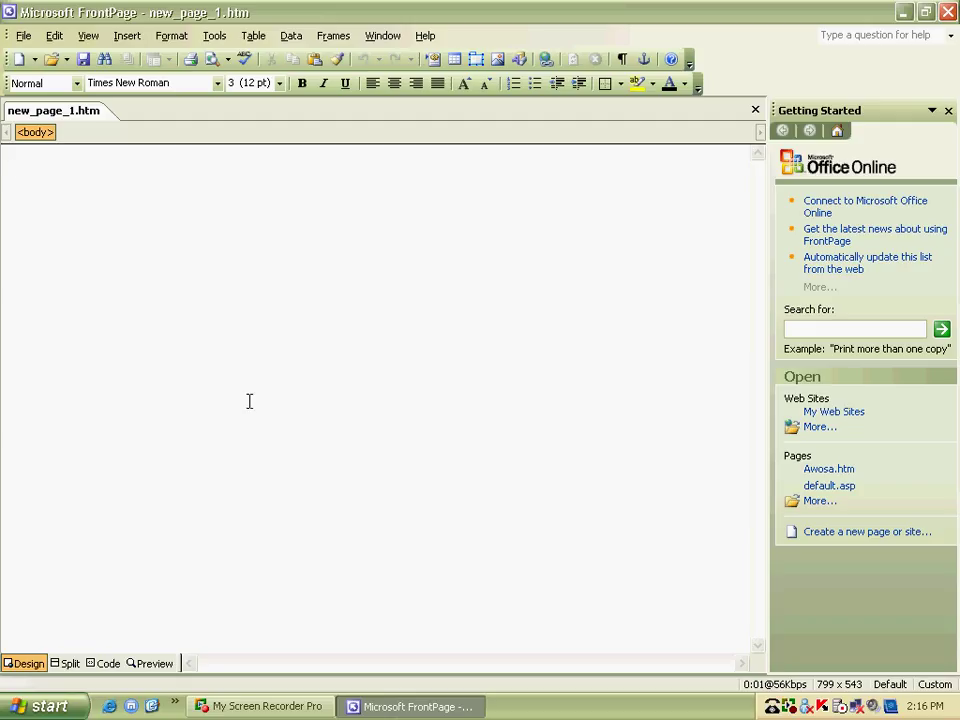
# Step: Insert a 3-by-3 table, confirm its Table Properties, and place the caret in the first cell
pyautogui.click(454, 60)
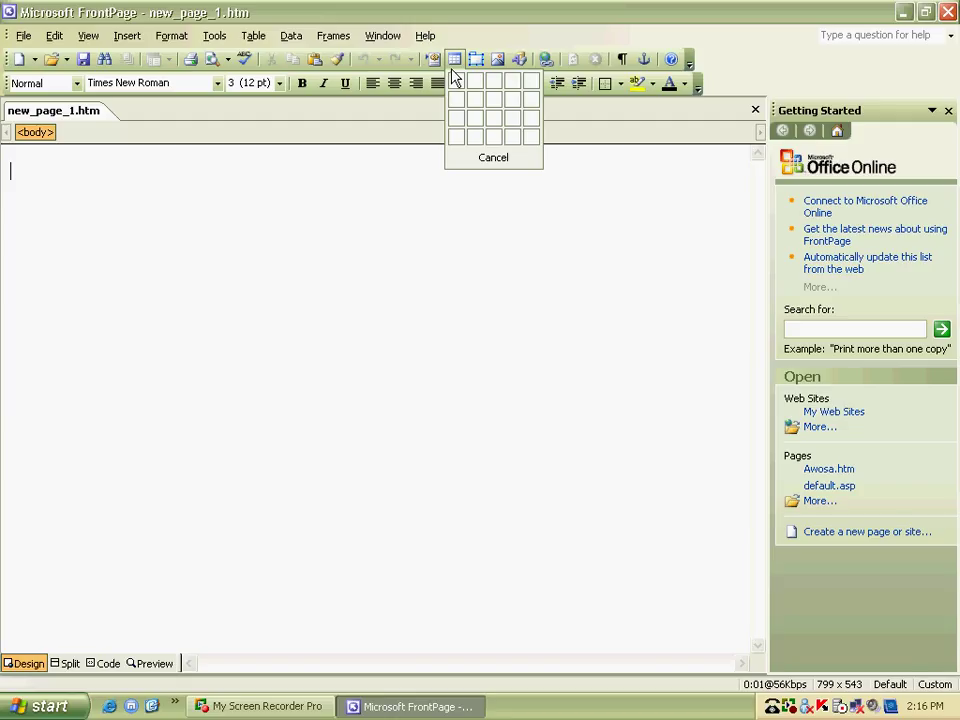
pyautogui.click(493, 118)
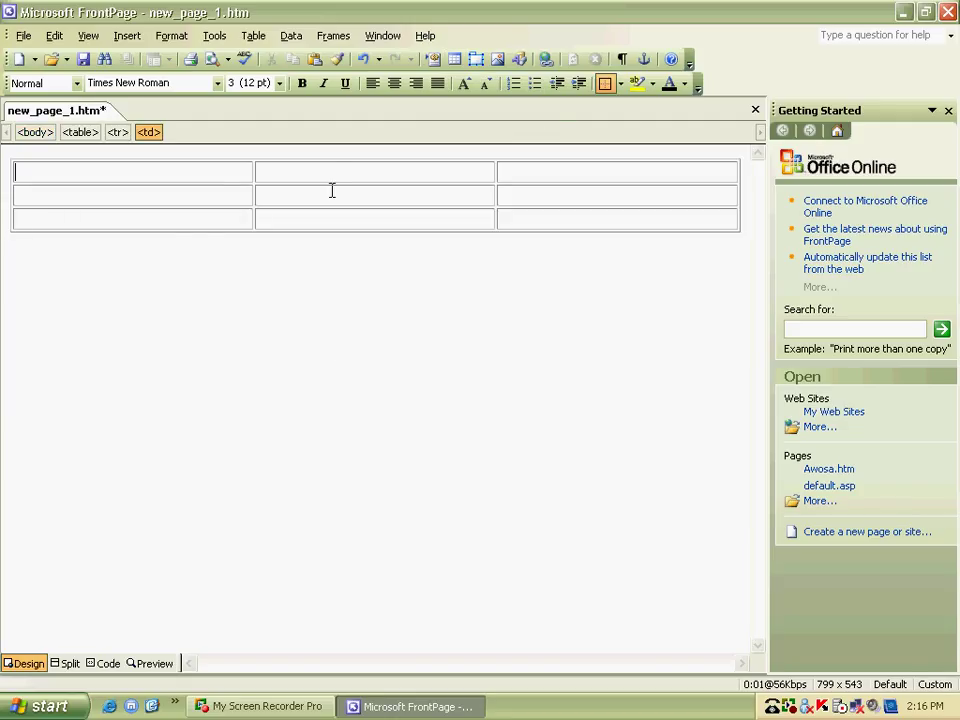
pyautogui.rightClick(331, 172)
pyautogui.click(391, 388)
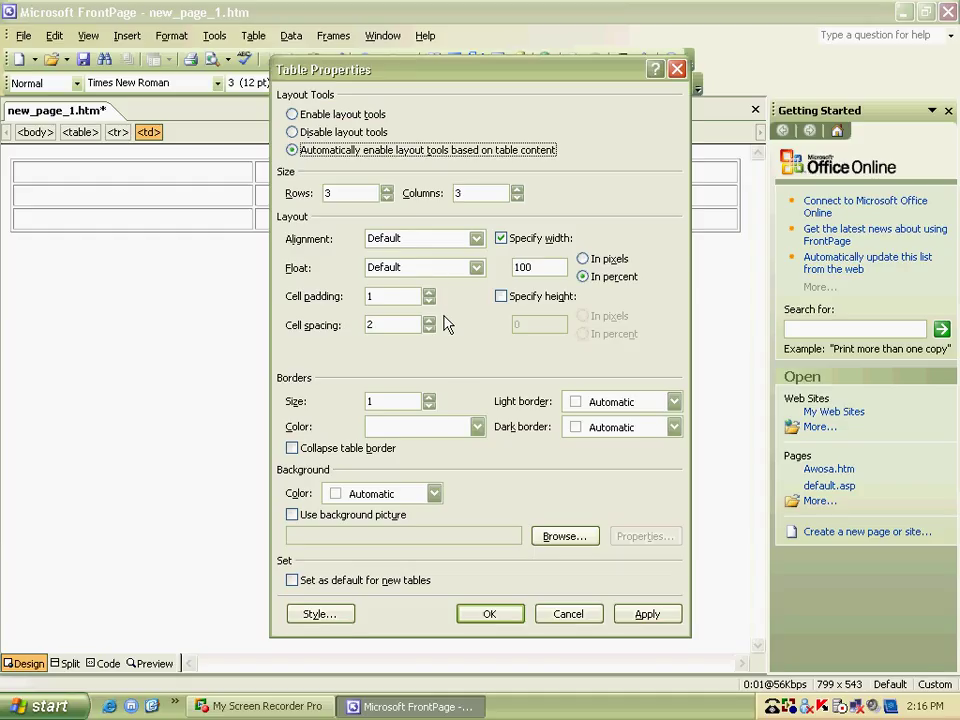
pyautogui.click(489, 613)
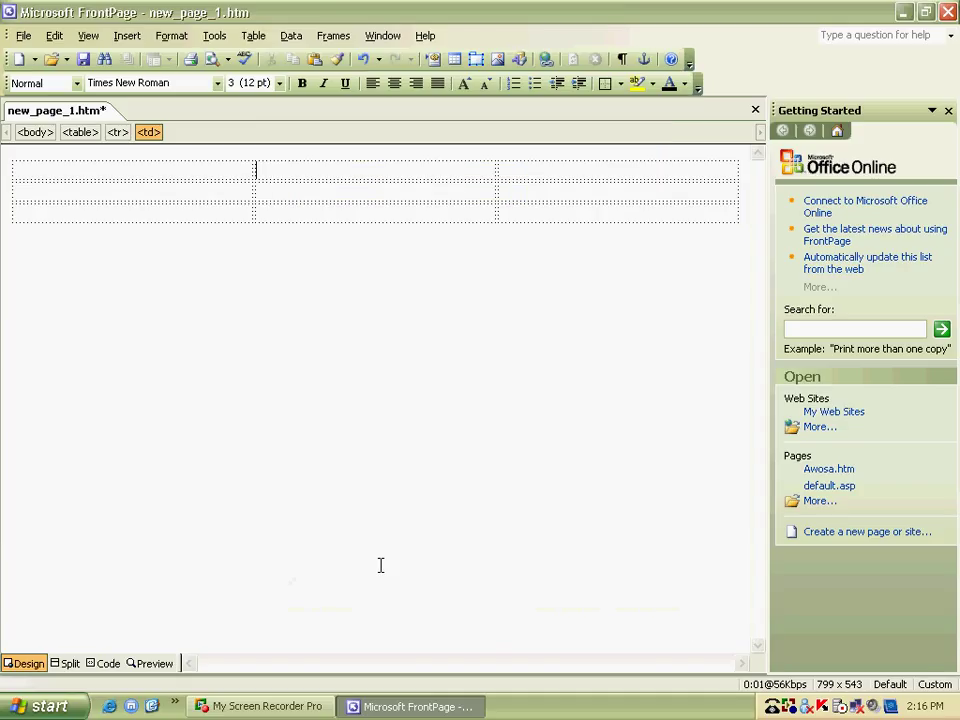
pyautogui.click(190, 169)
pyautogui.click(497, 59)
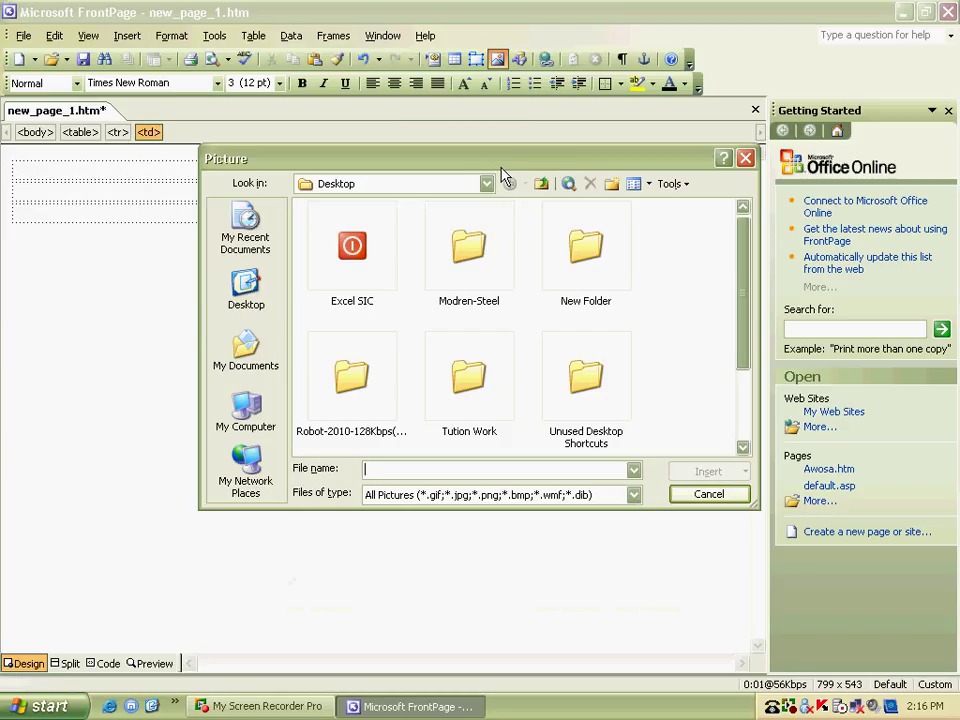
# Step: Insert the stacked-photos picture from Desktop > New Folder > images into the first cell
pyautogui.click(245, 290)
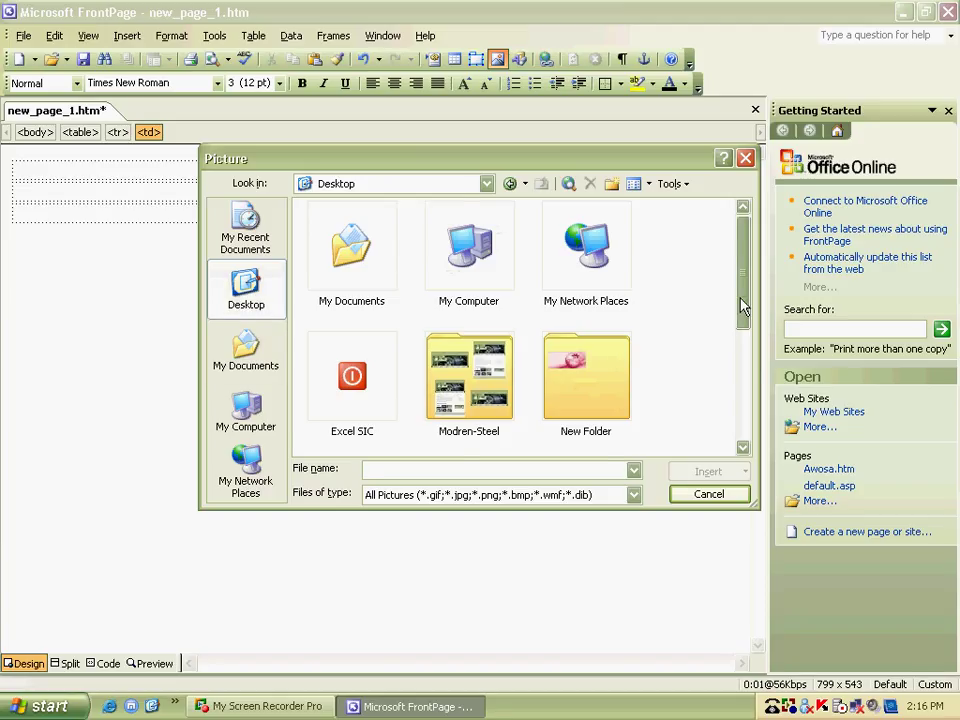
pyautogui.moveTo(743, 306)
pyautogui.mouseDown()
pyautogui.moveTo(750, 368)
pyautogui.moveTo(740, 450)
pyautogui.mouseUp()
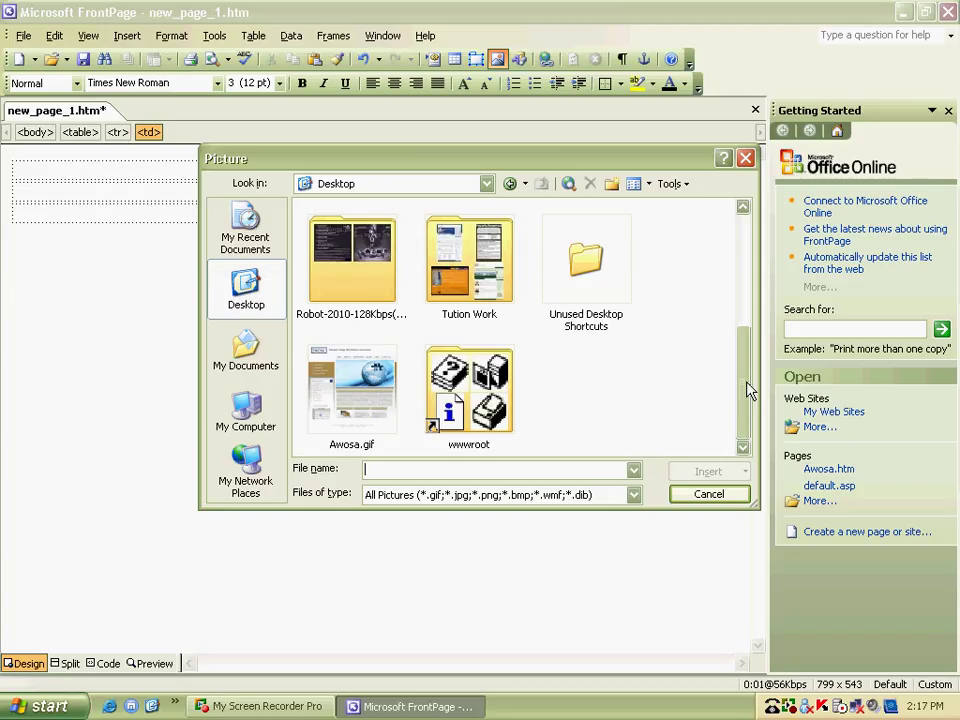
pyautogui.moveTo(750, 390); pyautogui.dragTo(748, 290)
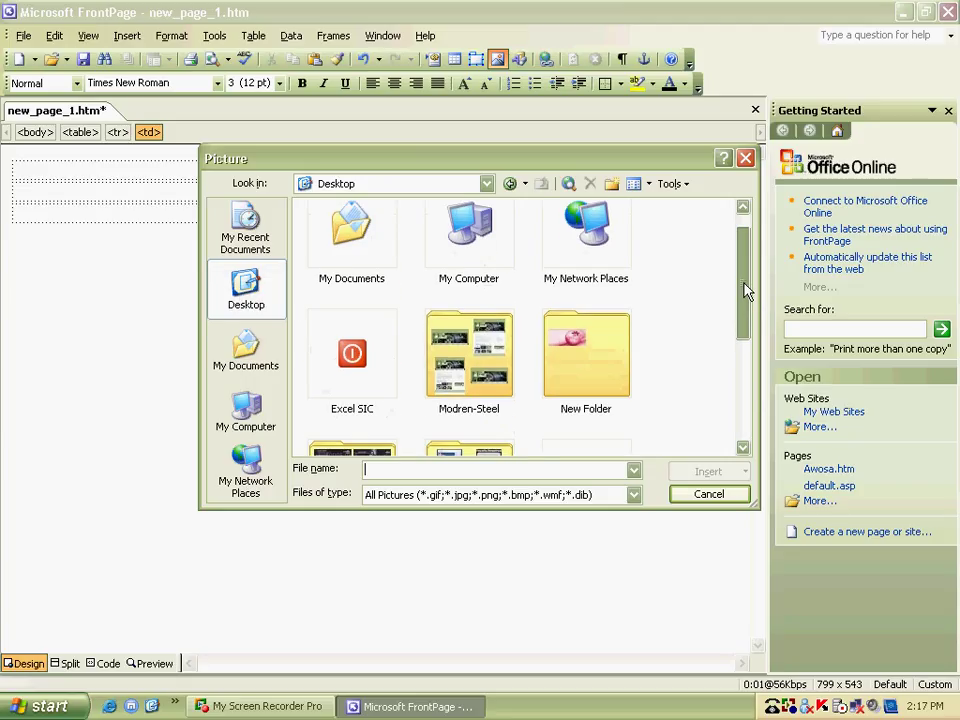
pyautogui.doubleClick(586, 355)
pyautogui.doubleClick(332, 243)
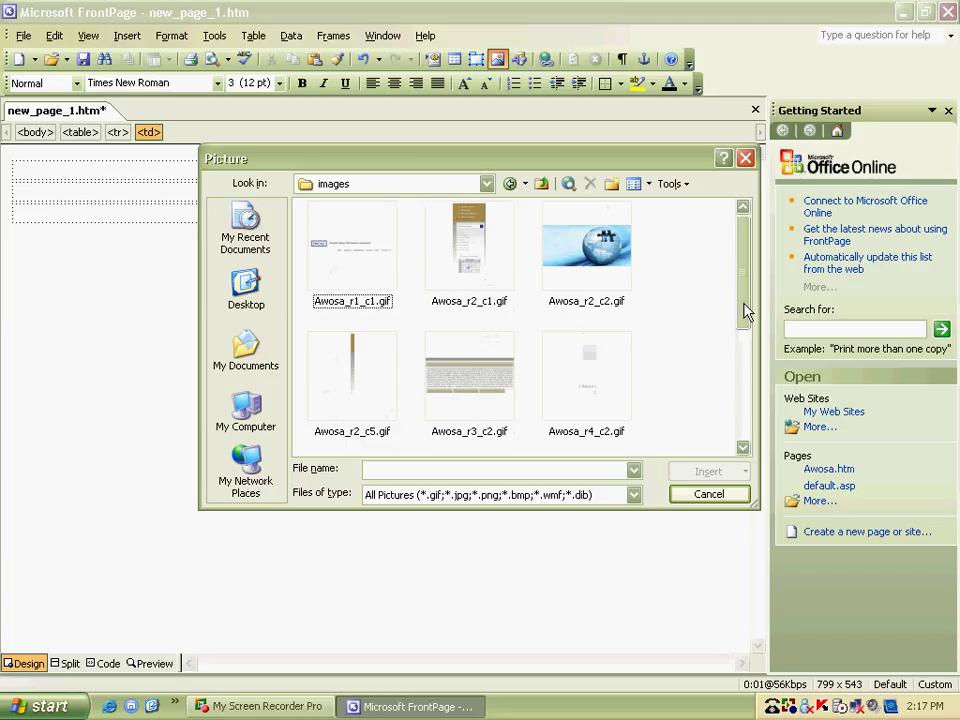
pyautogui.moveTo(745, 313); pyautogui.dragTo(745, 400)
pyautogui.doubleClick(356, 326)
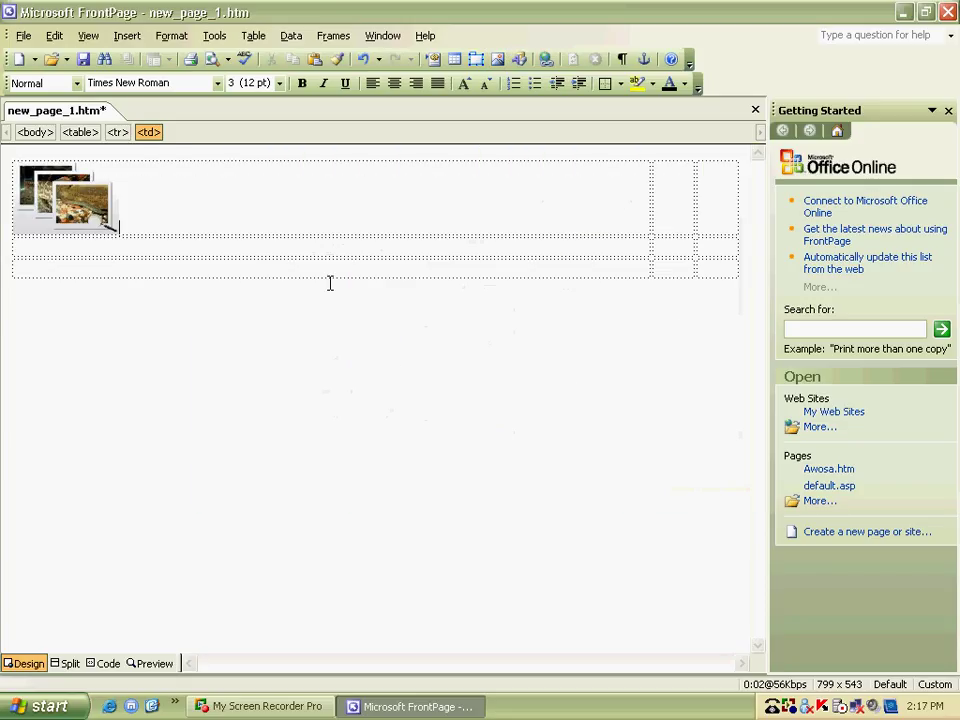
# Step: Copy the stacked-photos picture and paste it into all eight remaining table cells
pyautogui.click(62, 195)
pyautogui.click(160, 201)
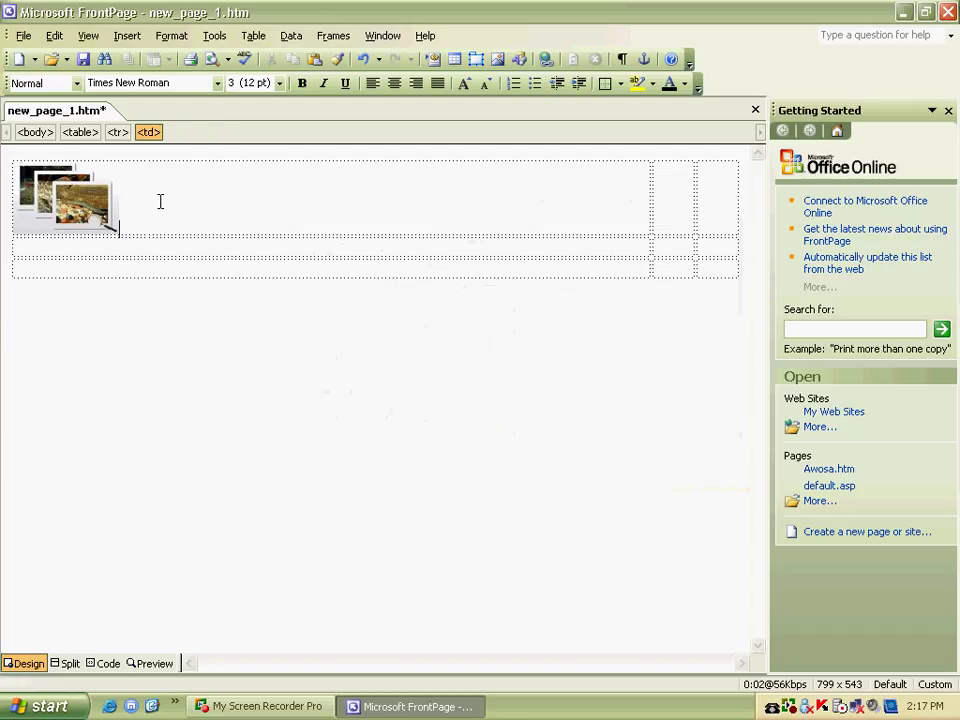
pyautogui.click(62, 192)
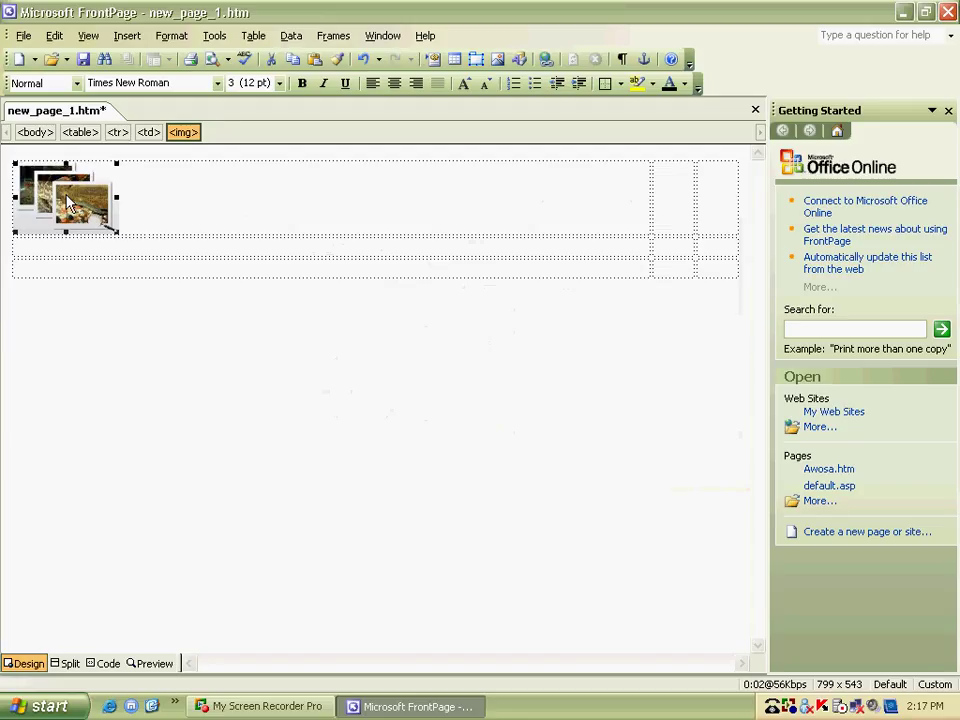
pyautogui.hotkey('ctrl', 'c')
pyautogui.click(671, 208)
pyautogui.hotkey('ctrl', 'v')
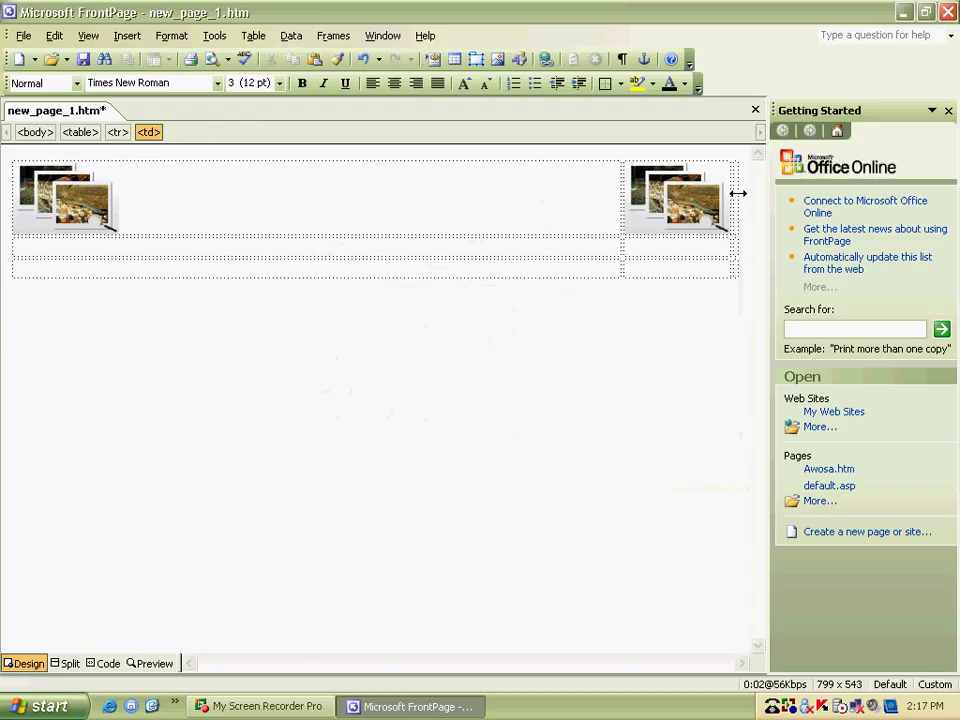
pyautogui.hotkey('ctrl', 'v')
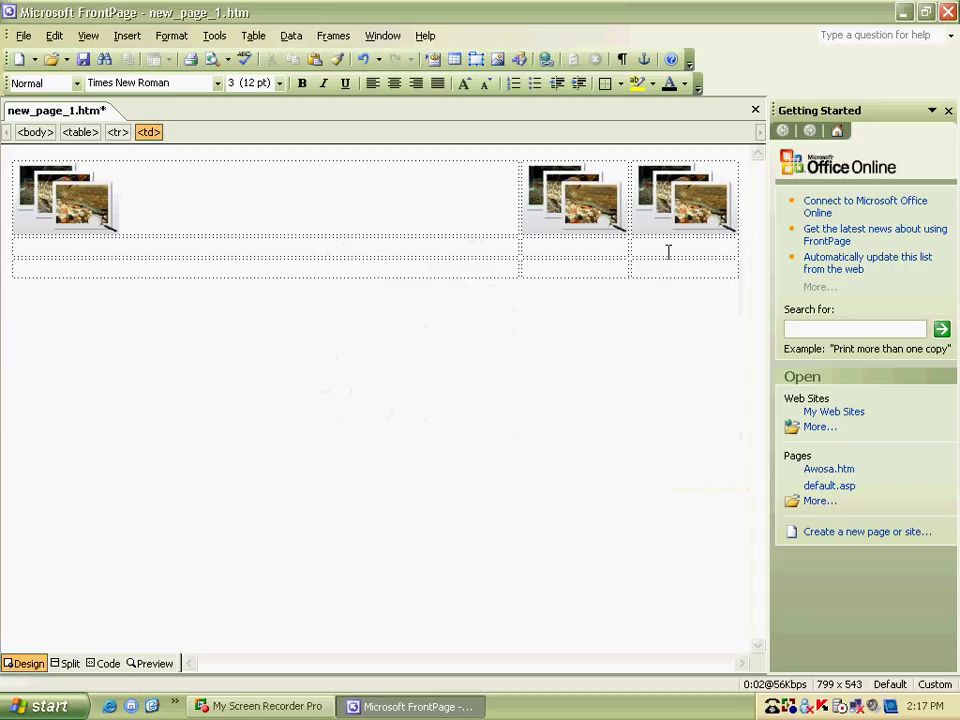
pyautogui.click(669, 252)
pyautogui.hotkey('ctrl', 'v')
pyautogui.click(572, 305)
pyautogui.hotkey('ctrl', 'v')
pyautogui.click(469, 285)
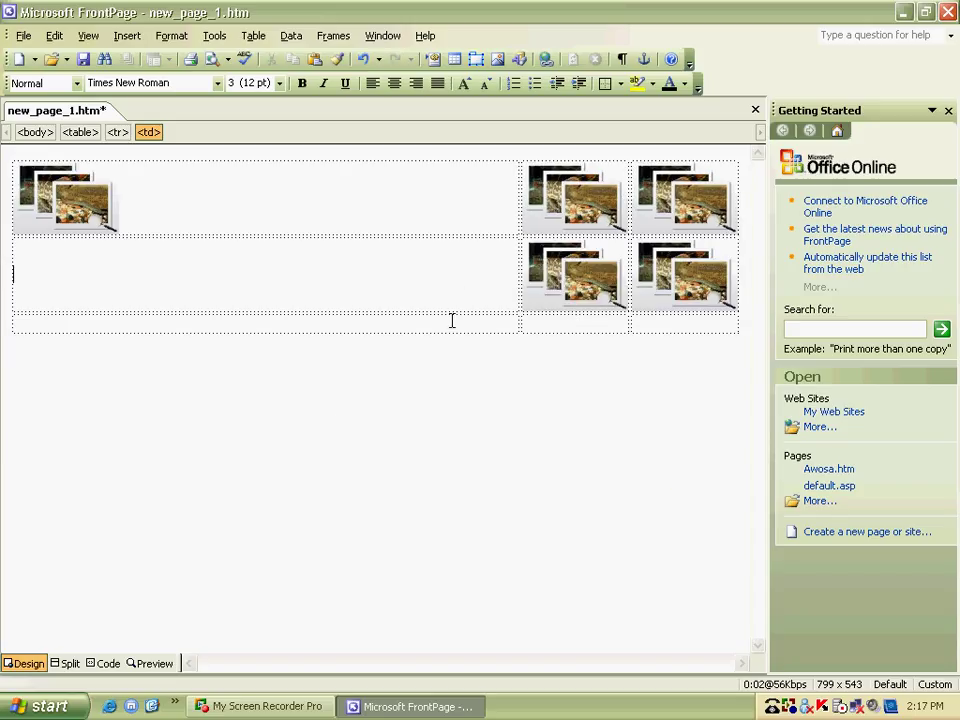
pyautogui.hotkey('ctrl', 'v')
pyautogui.click(463, 330)
pyautogui.hotkey('ctrl', 'v')
pyautogui.click(566, 328)
pyautogui.hotkey('ctrl', 'v')
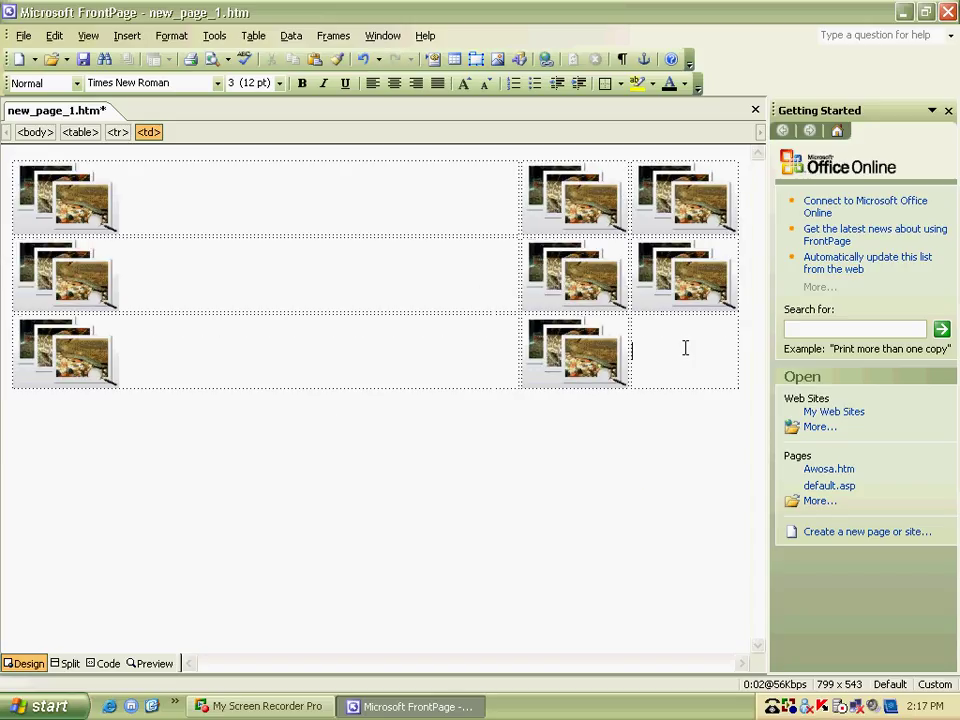
pyautogui.hotkey('ctrl', 'v')
# Step: Centre every picture in the table and narrow the first column so columns even out
pyautogui.moveTo(465, 200); pyautogui.dragTo(607, 280)
pyautogui.hotkey('ctrl', 'a')
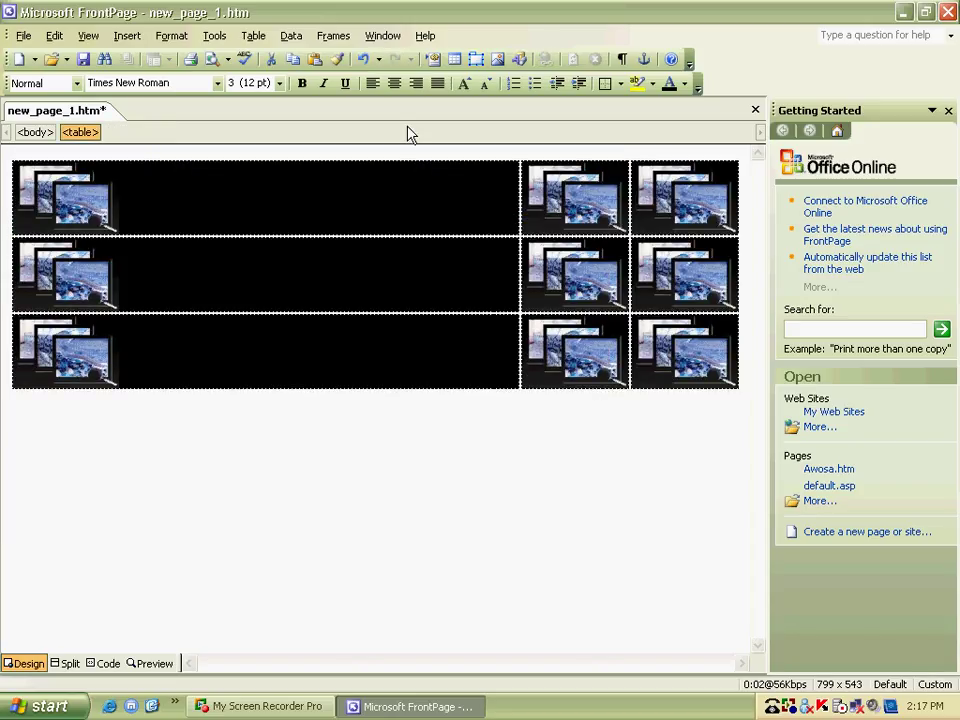
pyautogui.click(394, 83)
pyautogui.click(510, 274)
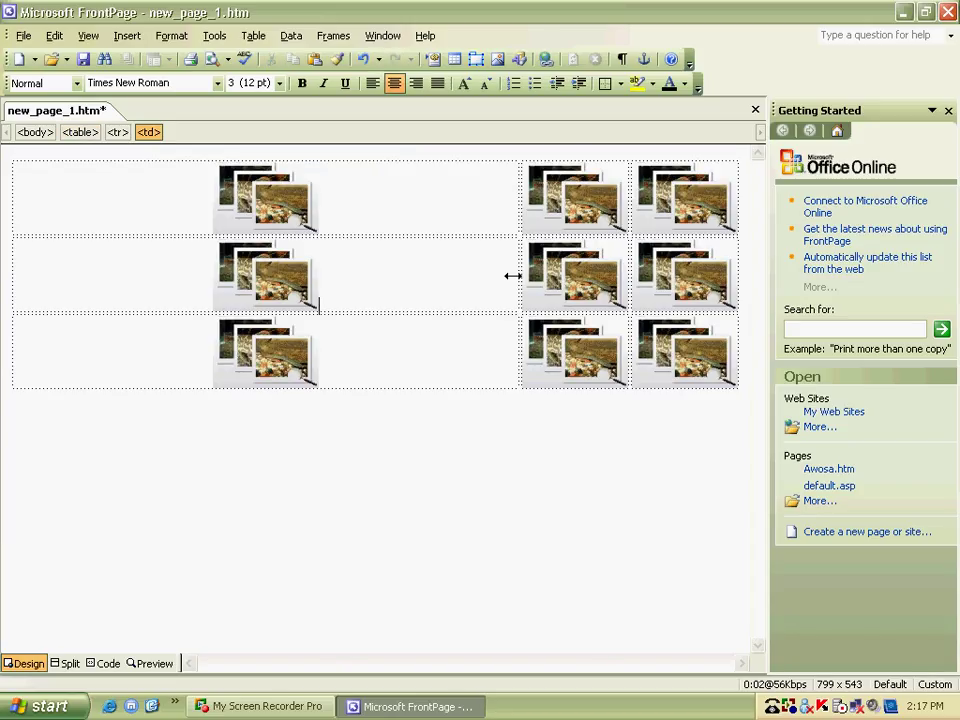
pyautogui.moveTo(520, 272)
pyautogui.mouseDown()
pyautogui.moveTo(212, 264)
pyautogui.moveTo(235, 278)
pyautogui.mouseUp()
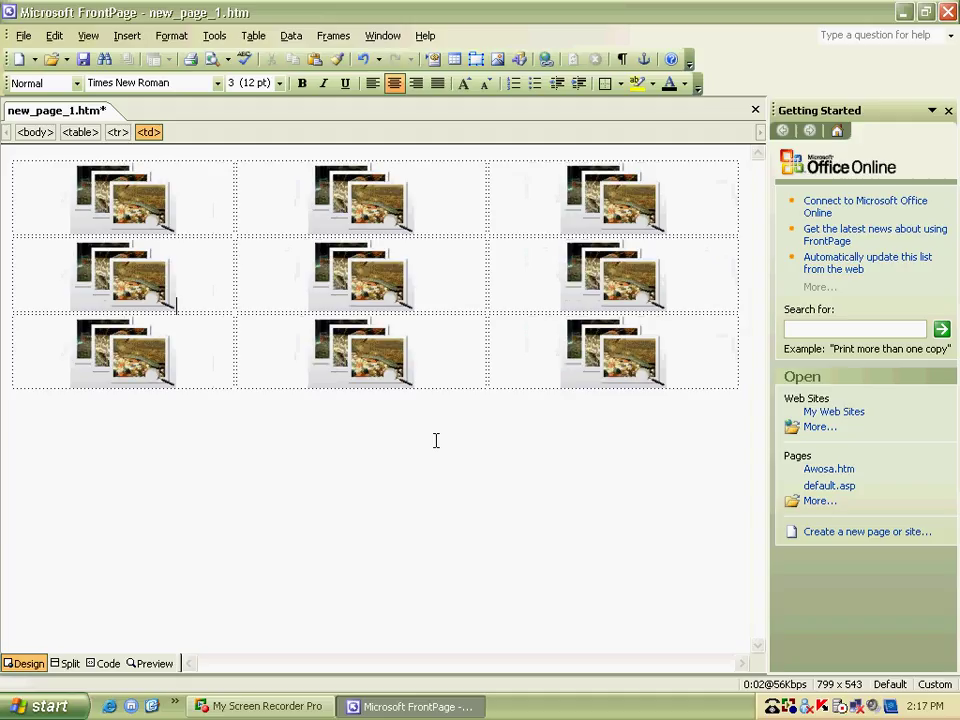
# Step: Hyperlink the top-left picture to a GIF in Desktop > New Folder > images
pyautogui.click(124, 208)
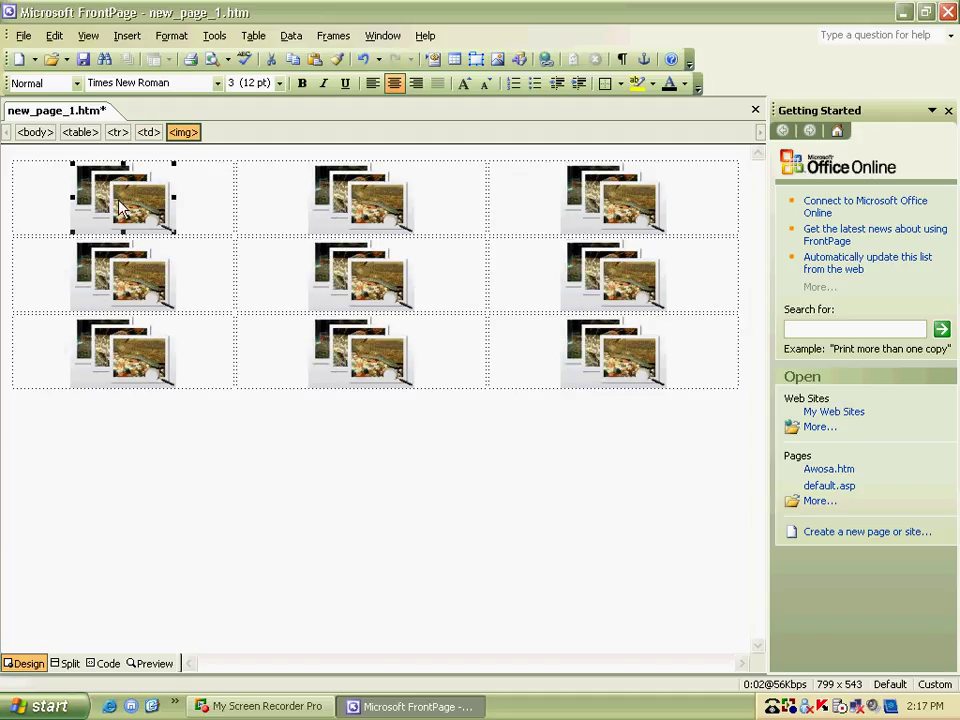
pyautogui.rightClick(124, 201)
pyautogui.click(206, 550)
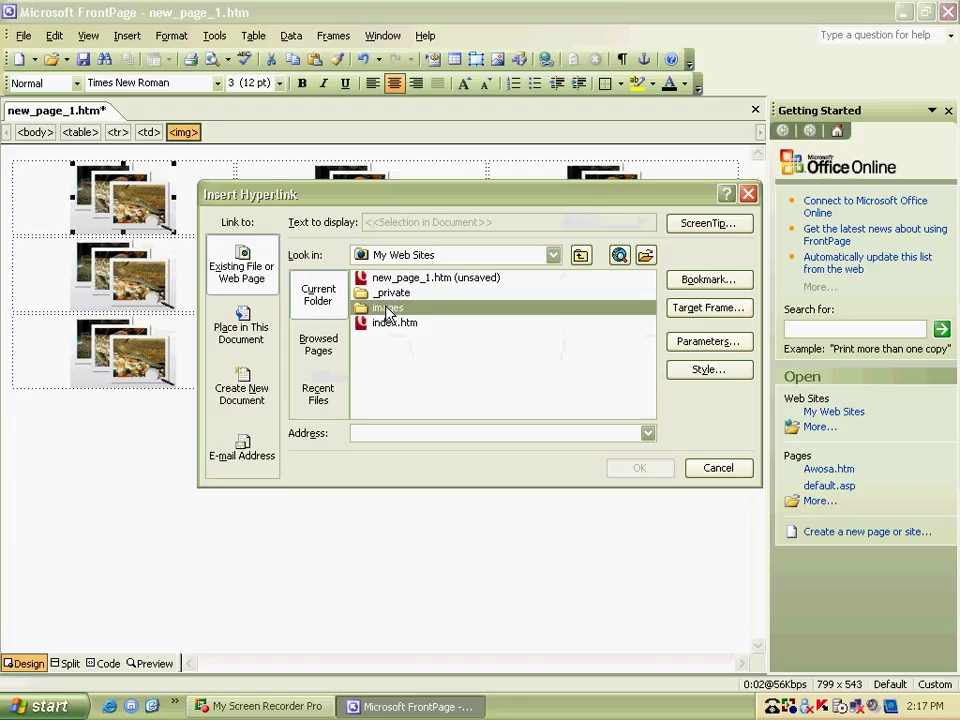
pyautogui.doubleClick(385, 308)
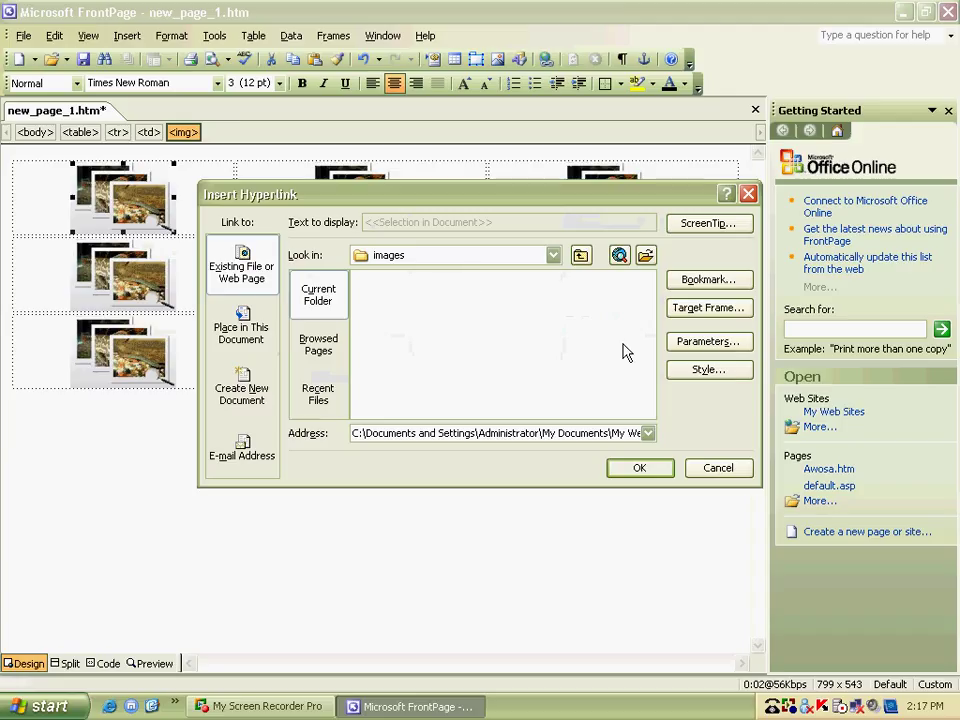
pyautogui.click(554, 256)
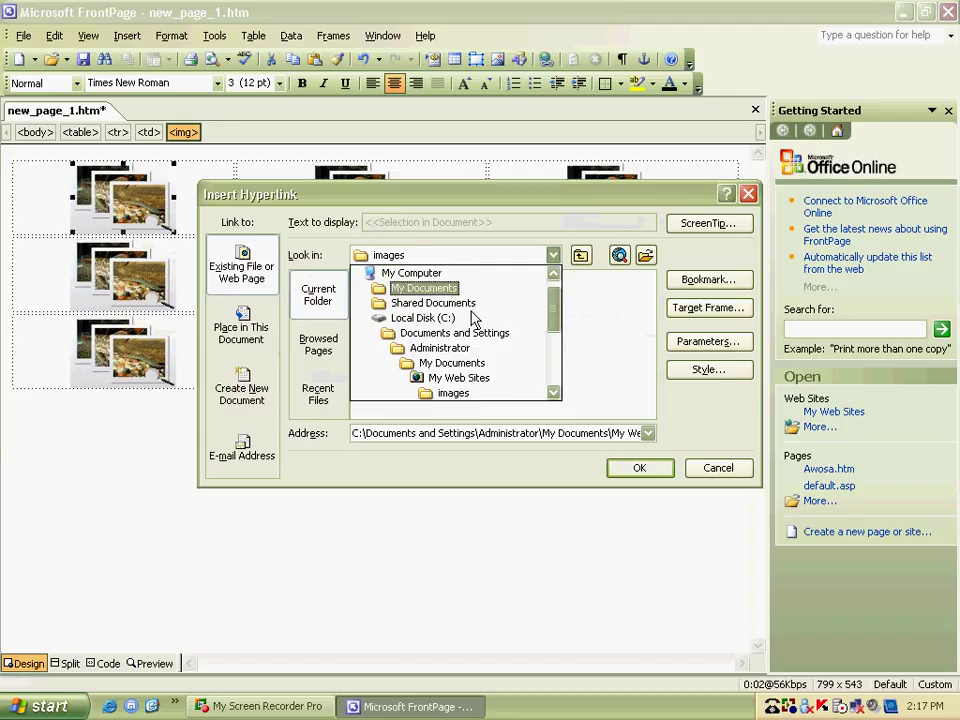
pyautogui.scroll(1, 493, 289)
pyautogui.click(385, 274)
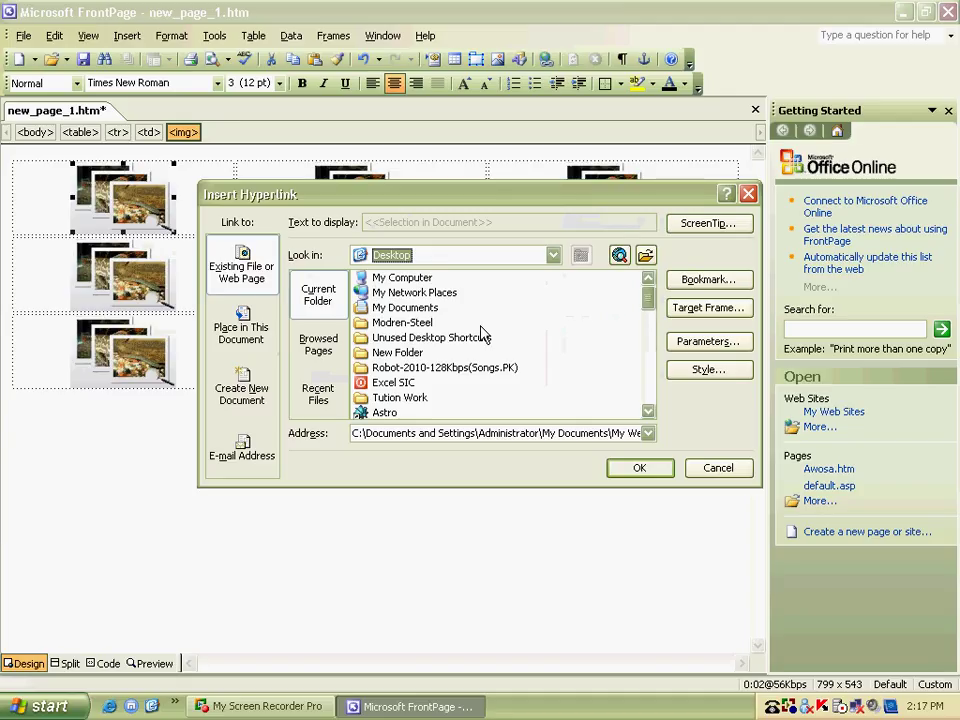
pyautogui.doubleClick(405, 354)
pyautogui.doubleClick(387, 279)
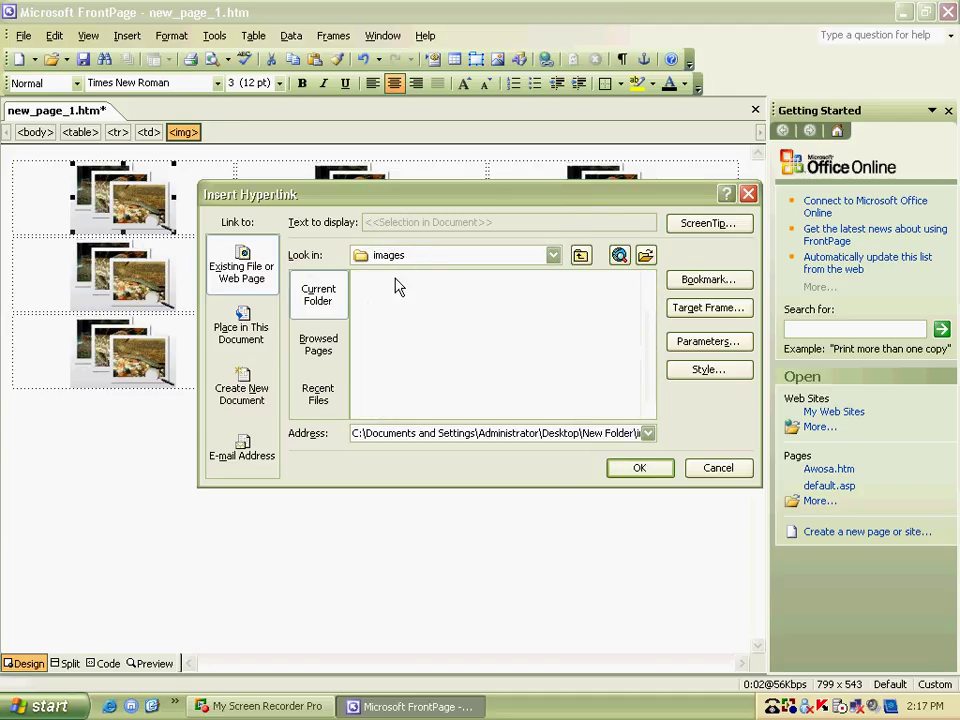
pyautogui.scroll(-1, 389, 338)
pyautogui.doubleClick(389, 338)
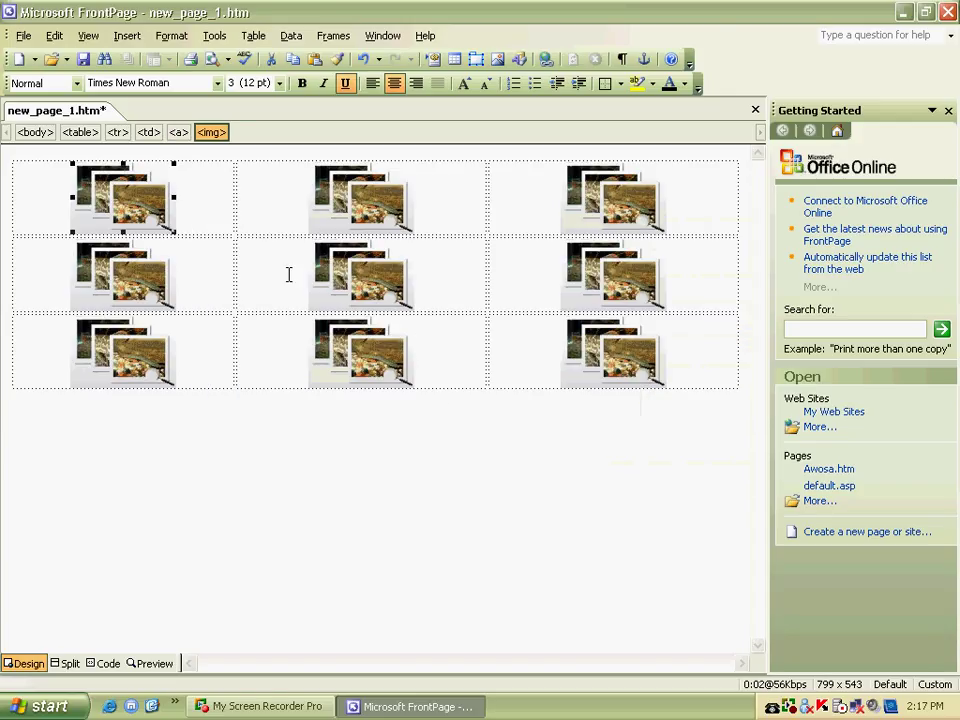
# Step: Save the page as new_page_1.htm in My Web Sites, along with its embedded picture
pyautogui.click(24, 36)
pyautogui.click(40, 167)
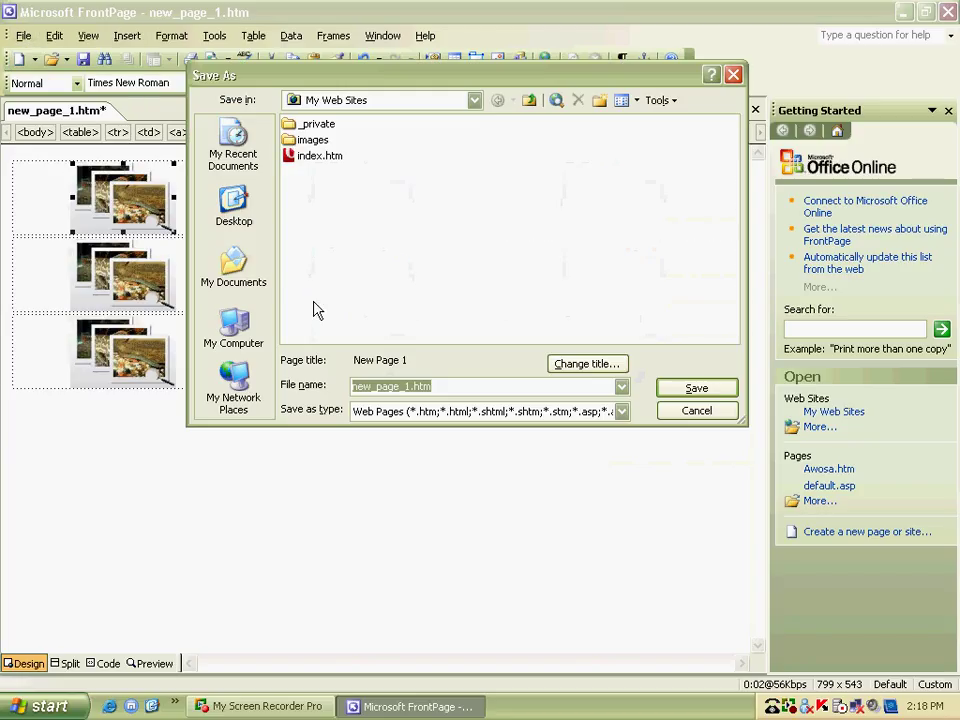
pyautogui.click(697, 389)
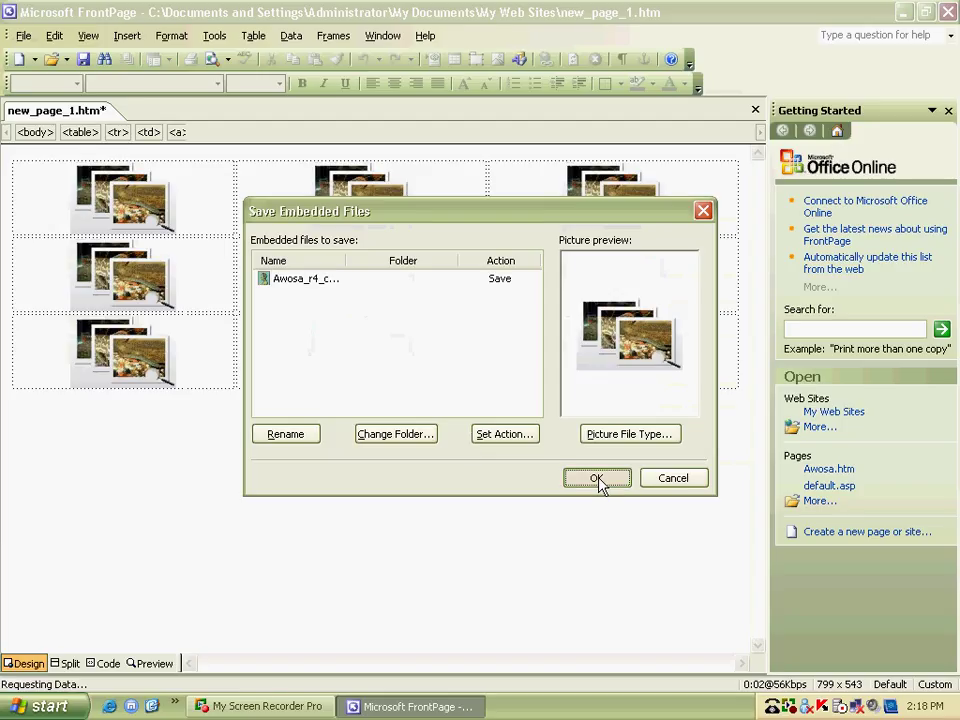
pyautogui.click(597, 478)
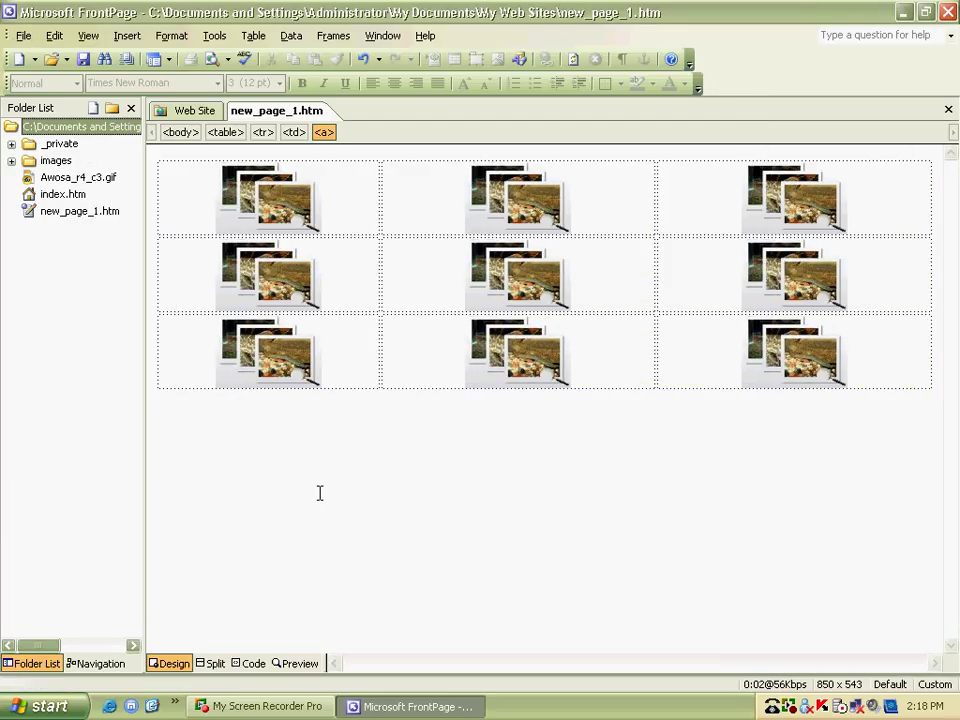
# Step: Preview the nine-picture page and test the top-left picture's link to Awosa_r3_c2.gif
pyautogui.click(290, 666)
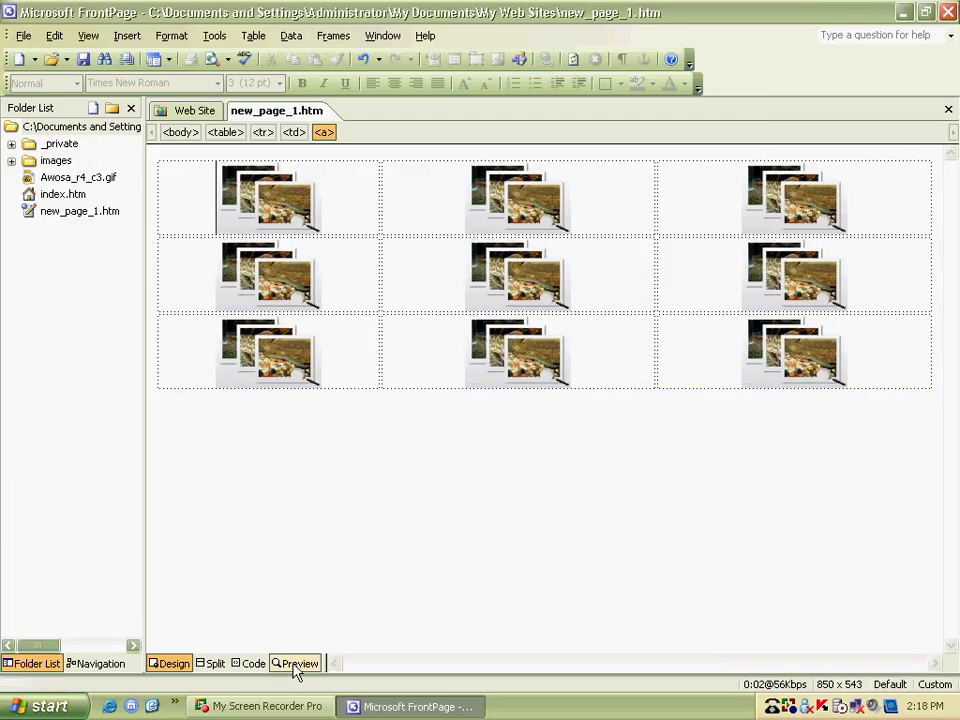
pyautogui.click(130, 108)
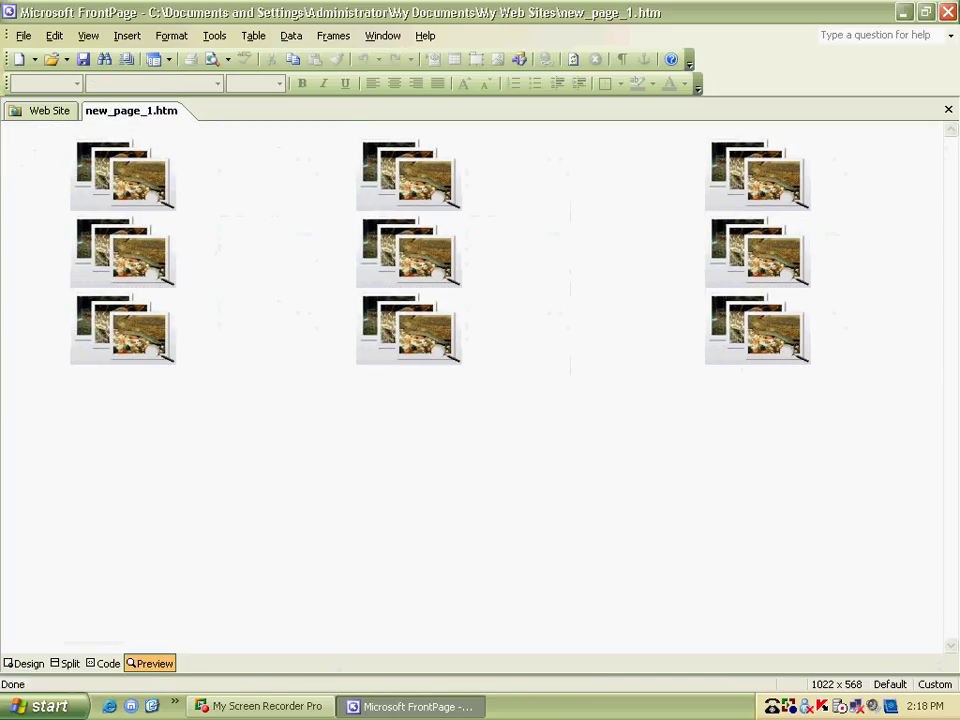
pyautogui.click(124, 180)
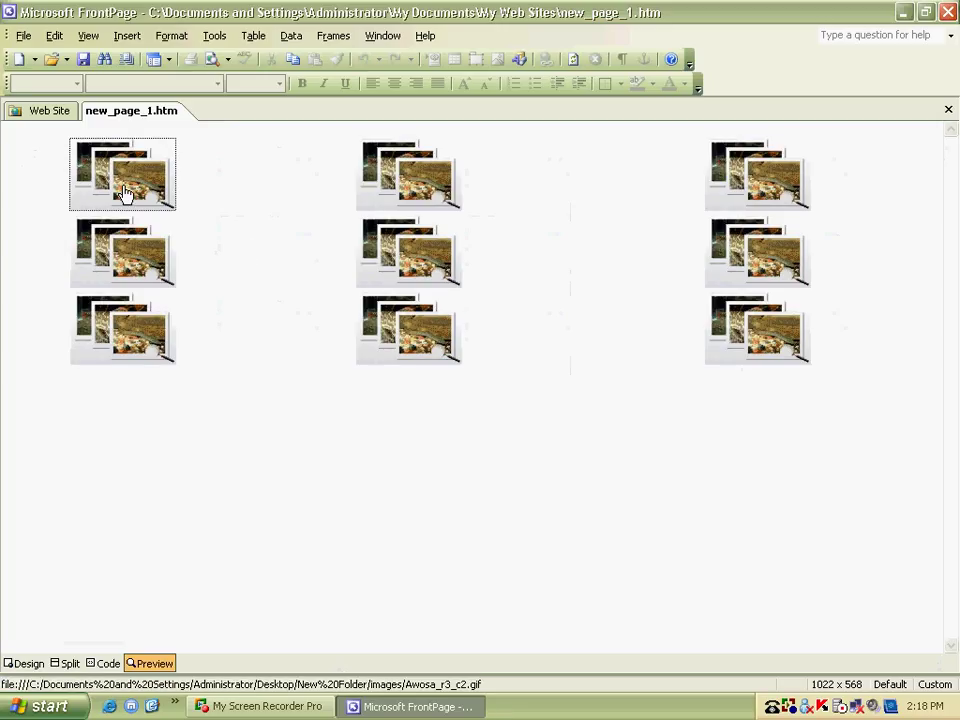
# Step: Open the desktop's New Folder and its Awosa.htm page, then return to FrontPage
pyautogui.click(368, 708)
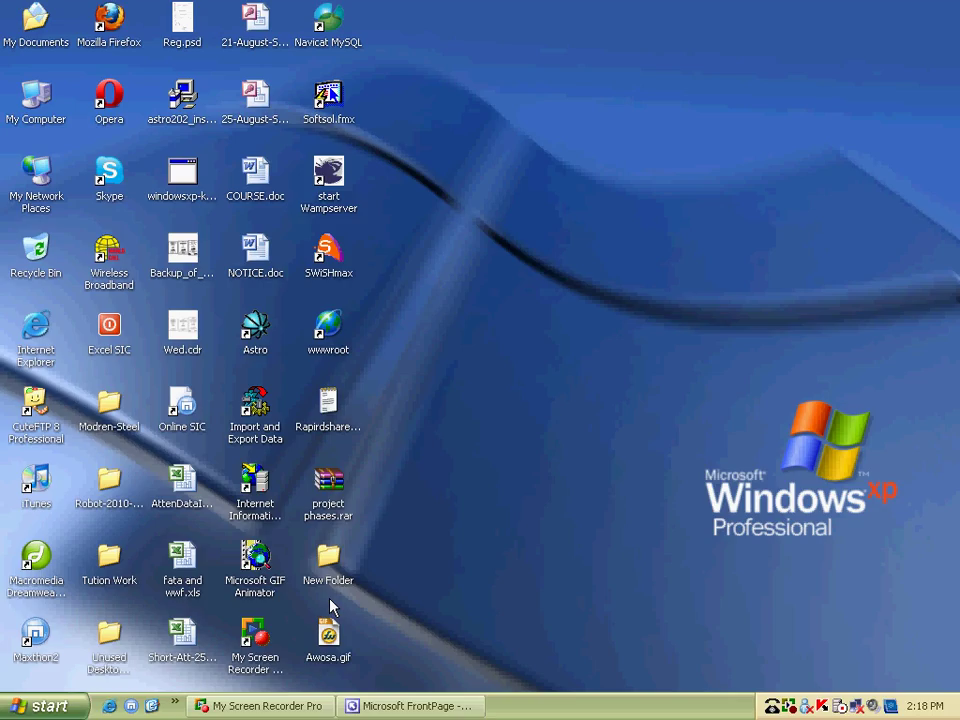
pyautogui.doubleClick(329, 575)
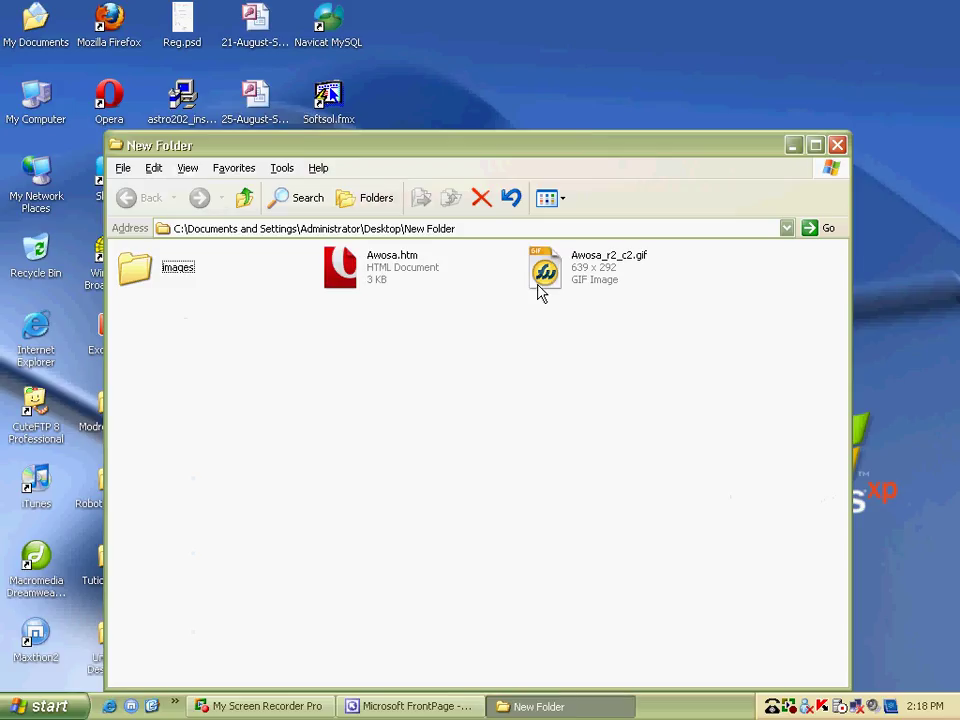
pyautogui.doubleClick(374, 280)
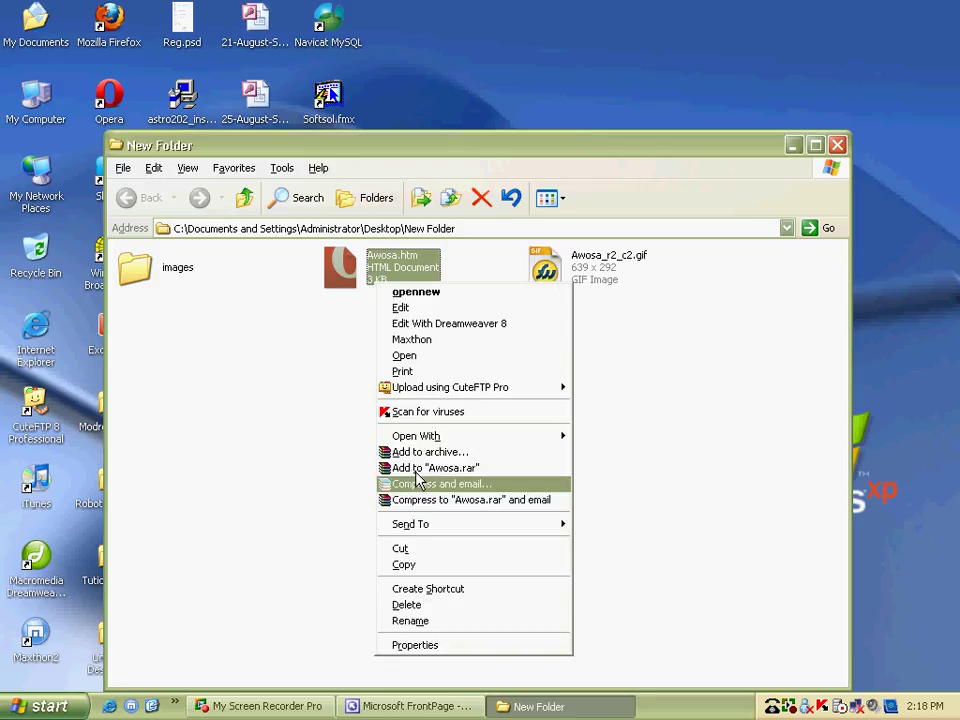
pyautogui.click(396, 710)
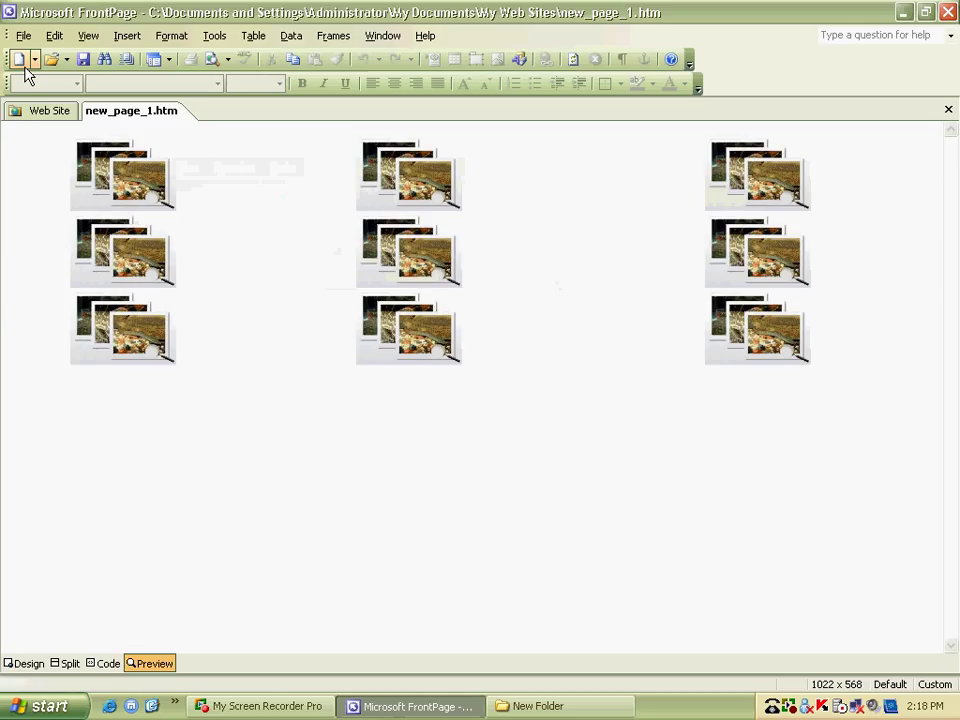
# Step: Save a copy of the nine-picture page as gallery.htm in Desktop\New Folder
pyautogui.click(23, 35)
pyautogui.click(90, 189)
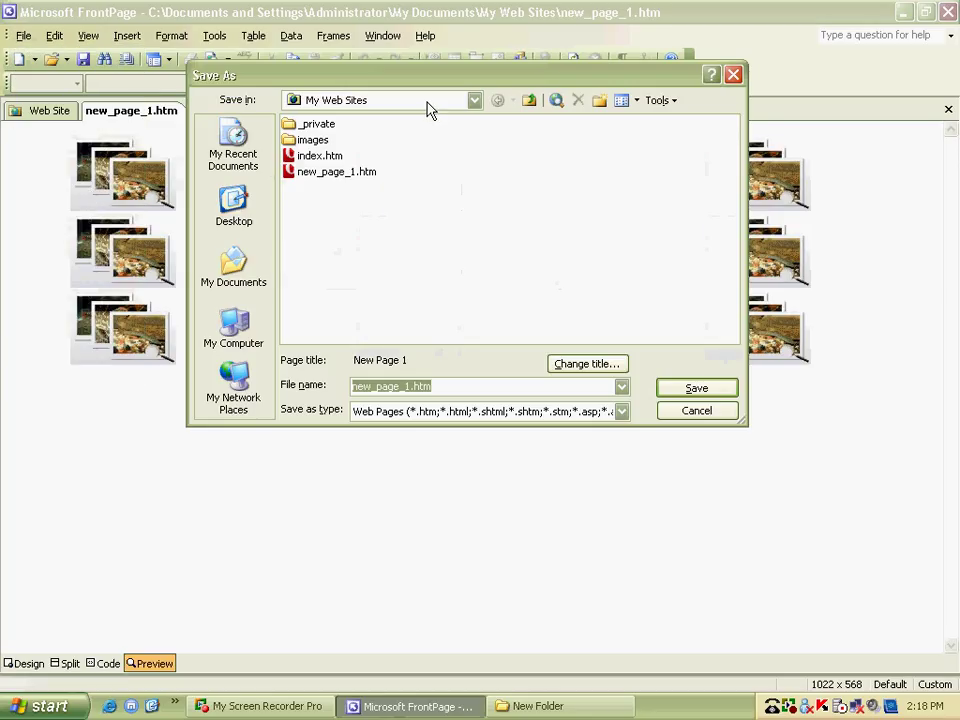
pyautogui.click(428, 100)
pyautogui.click(321, 118)
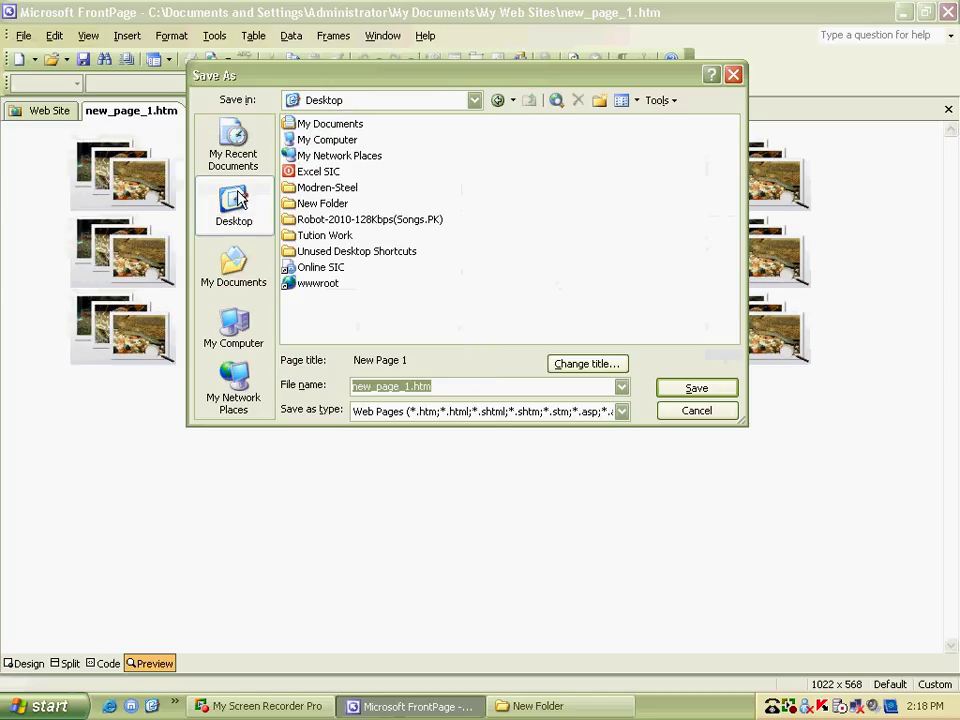
pyautogui.doubleClick(322, 203)
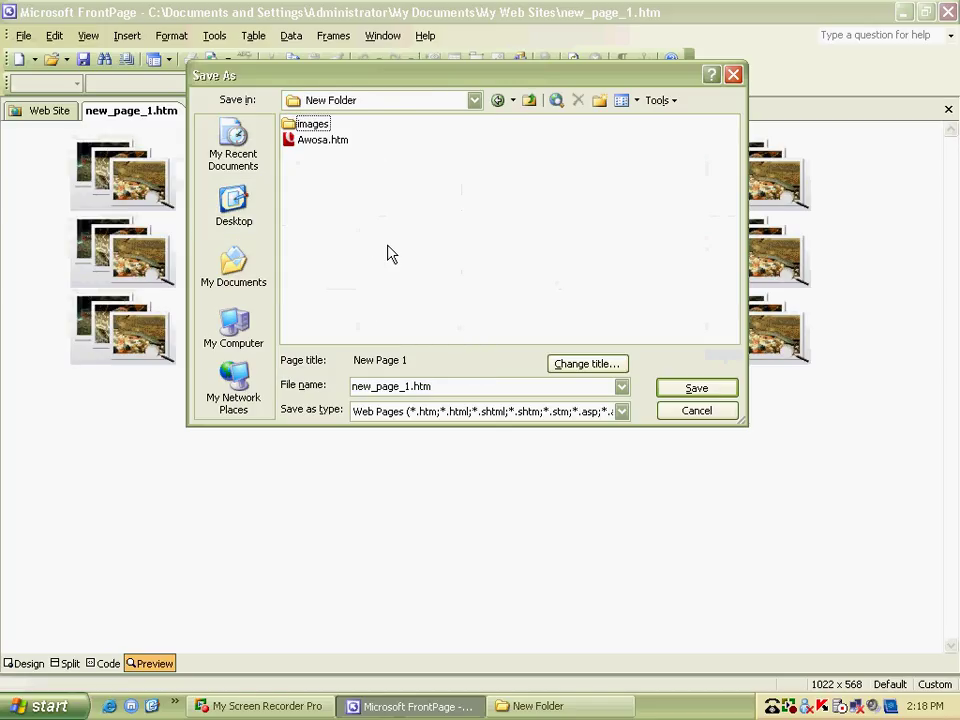
pyautogui.click(446, 390)
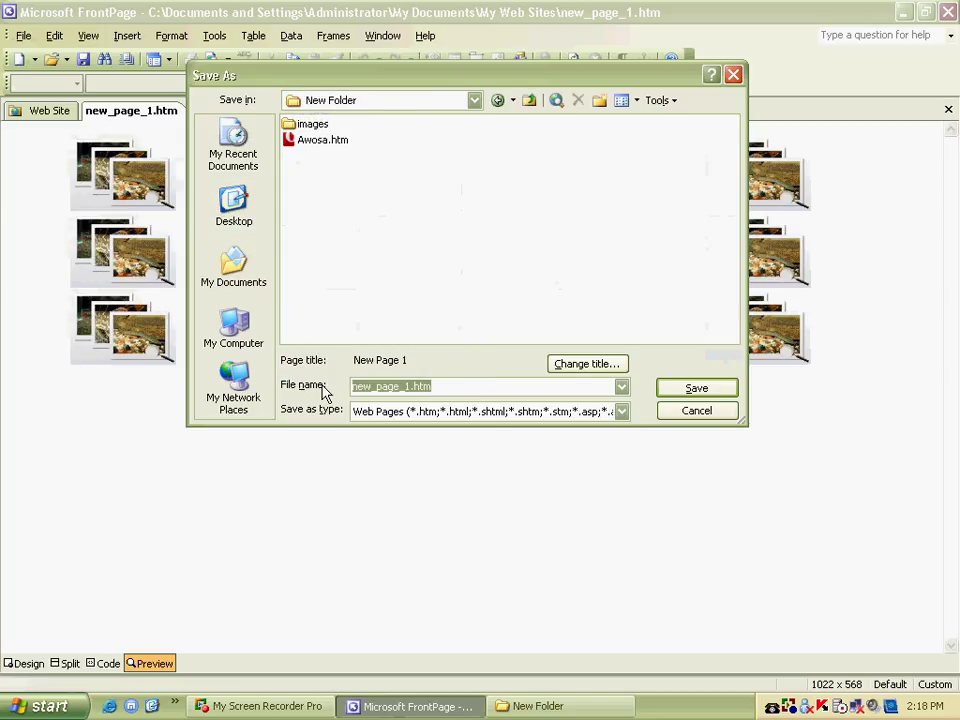
pyautogui.write('galler')
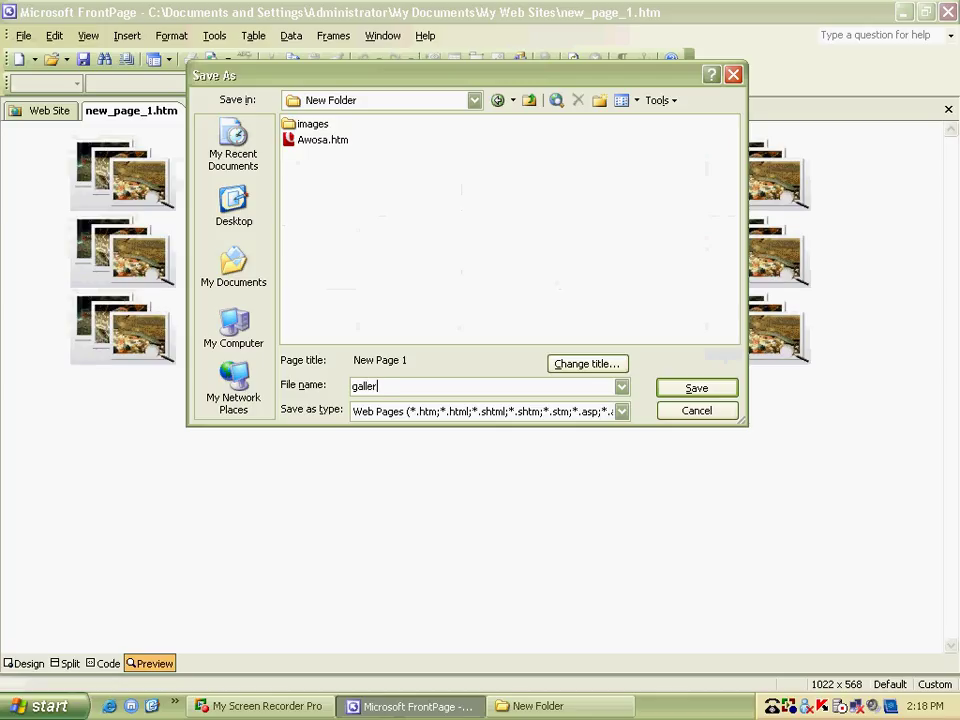
pyautogui.write('y.htm')
pyautogui.click(700, 392)
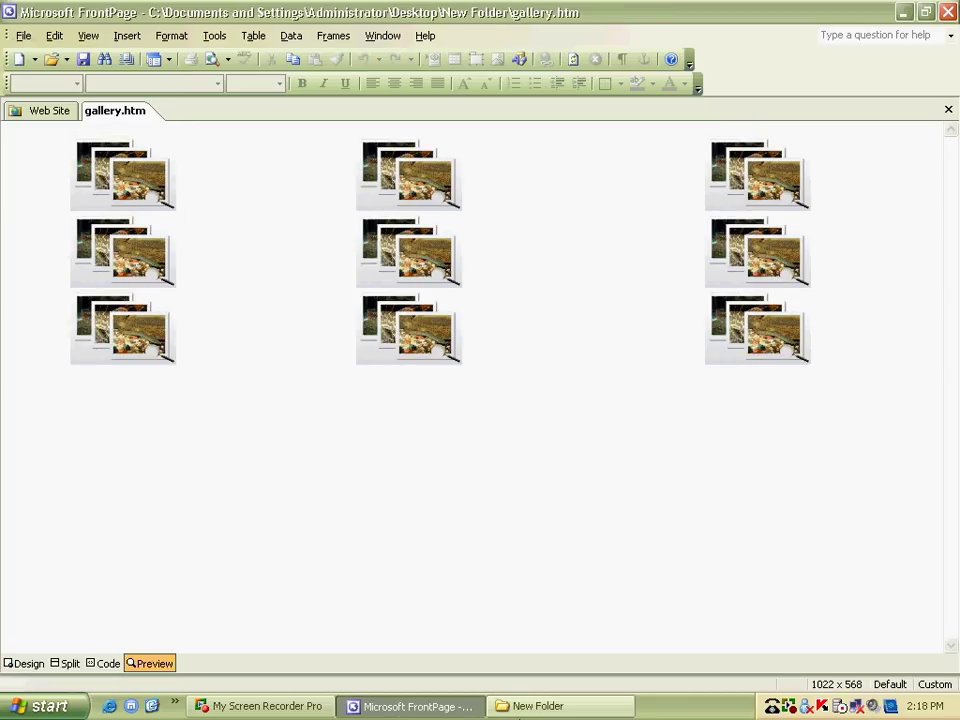
# Step: View gallery.htm in Internet Explorer, follow a thumbnail link and return, then close the browser
pyautogui.hotkey('alt', 'Tab')
pyautogui.click(165, 334)
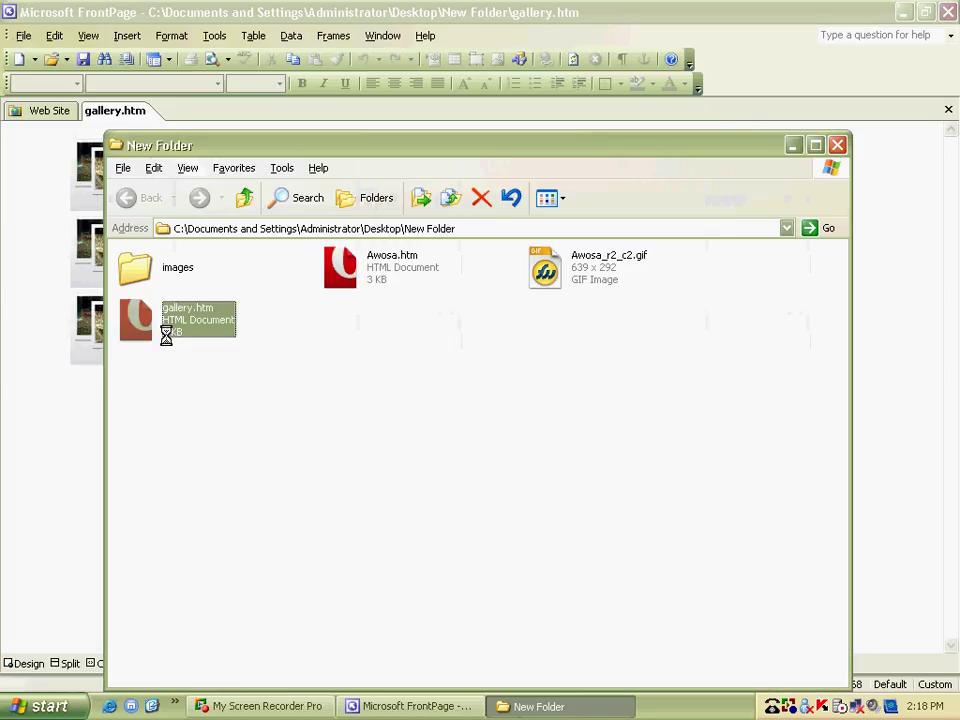
pyautogui.rightClick(167, 338)
pyautogui.moveTo(262, 489)
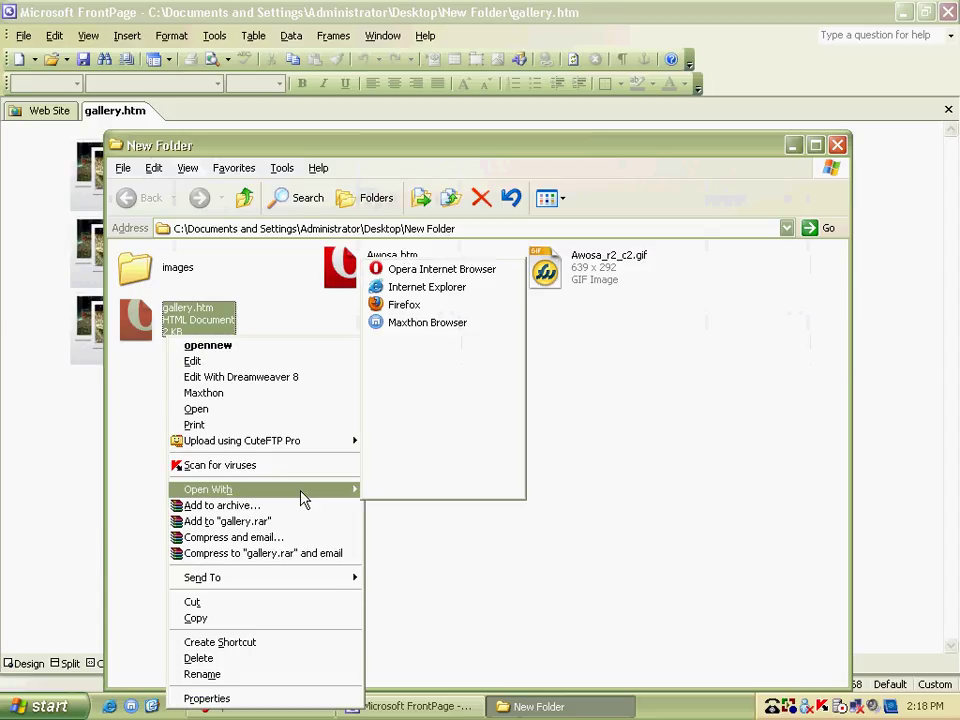
pyautogui.click(427, 323)
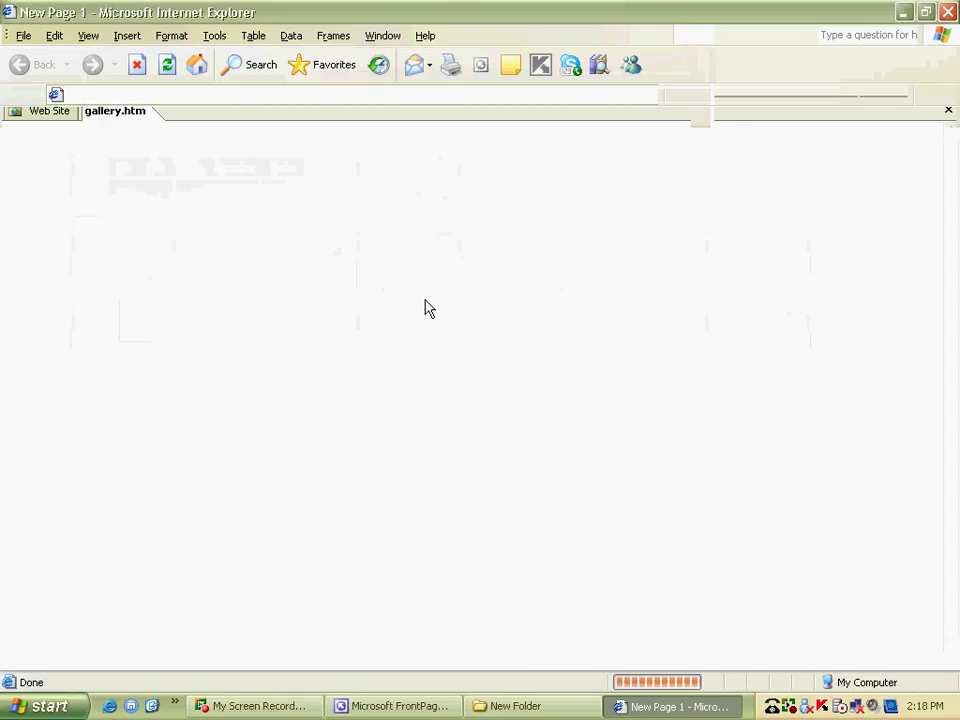
pyautogui.click(400, 306)
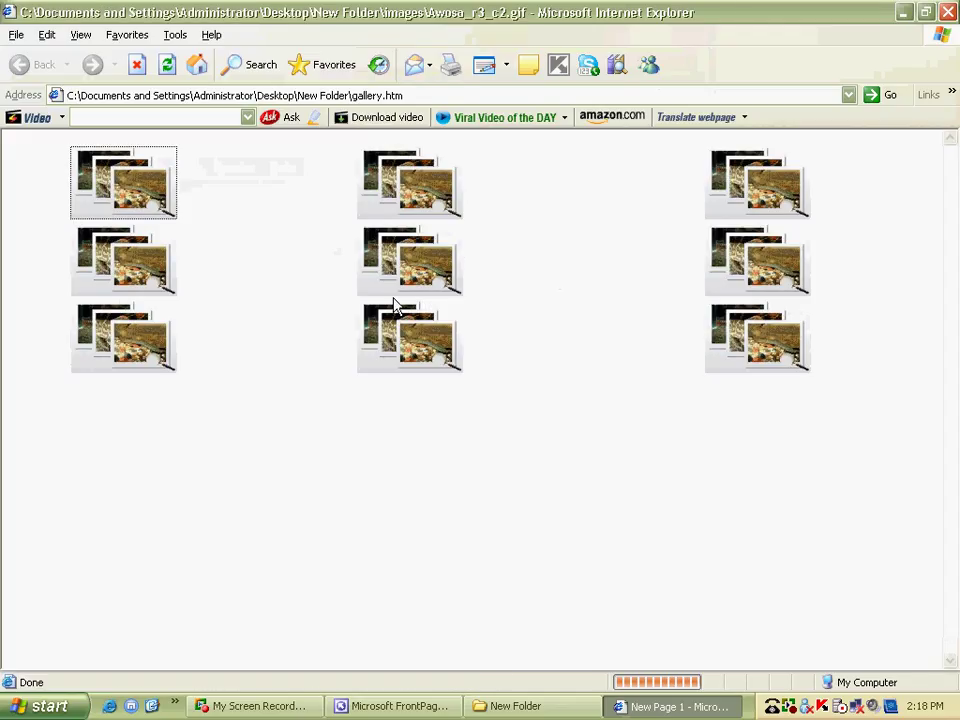
pyautogui.moveTo(310, 265)
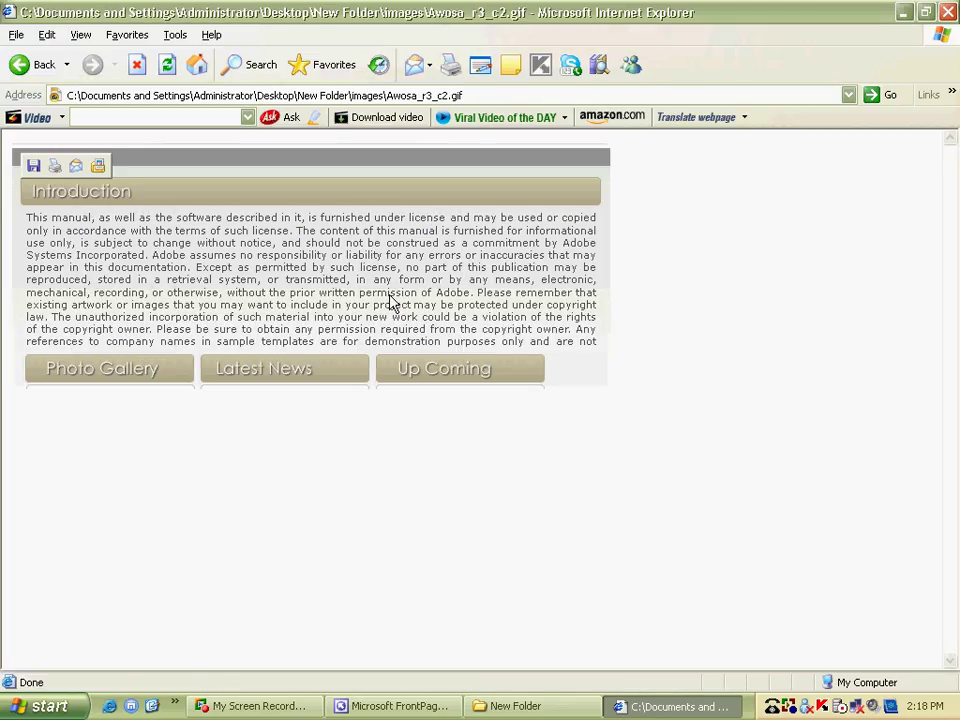
pyautogui.click(28, 63)
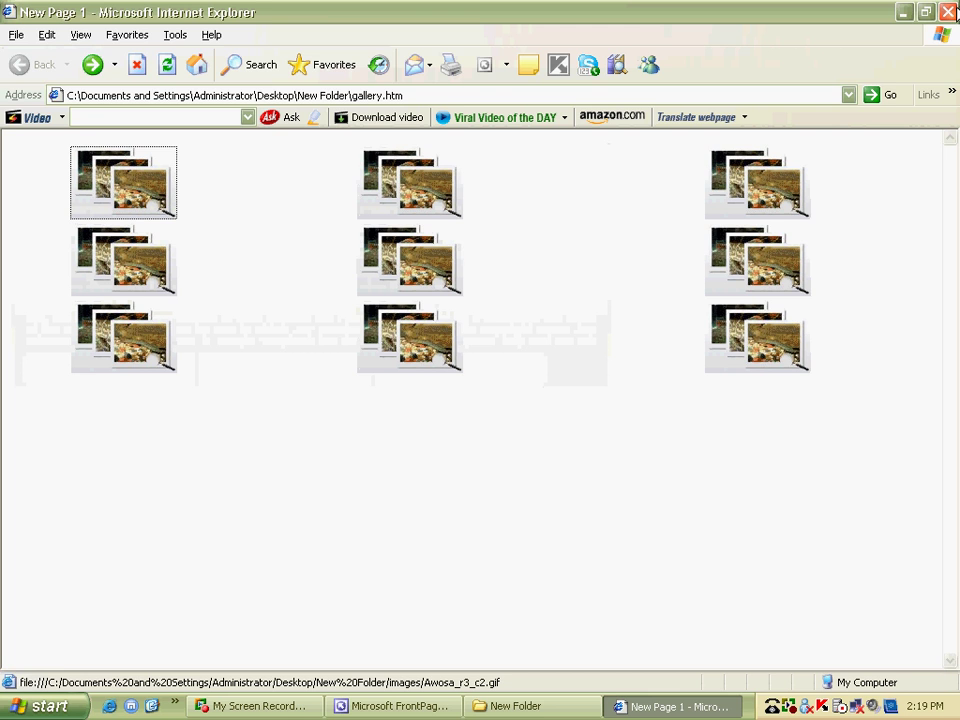
pyautogui.click(950, 12)
# Step: Close New Folder, the gallery page and FrontPage, then launch Adobe Photoshop 7.0
pyautogui.click(838, 146)
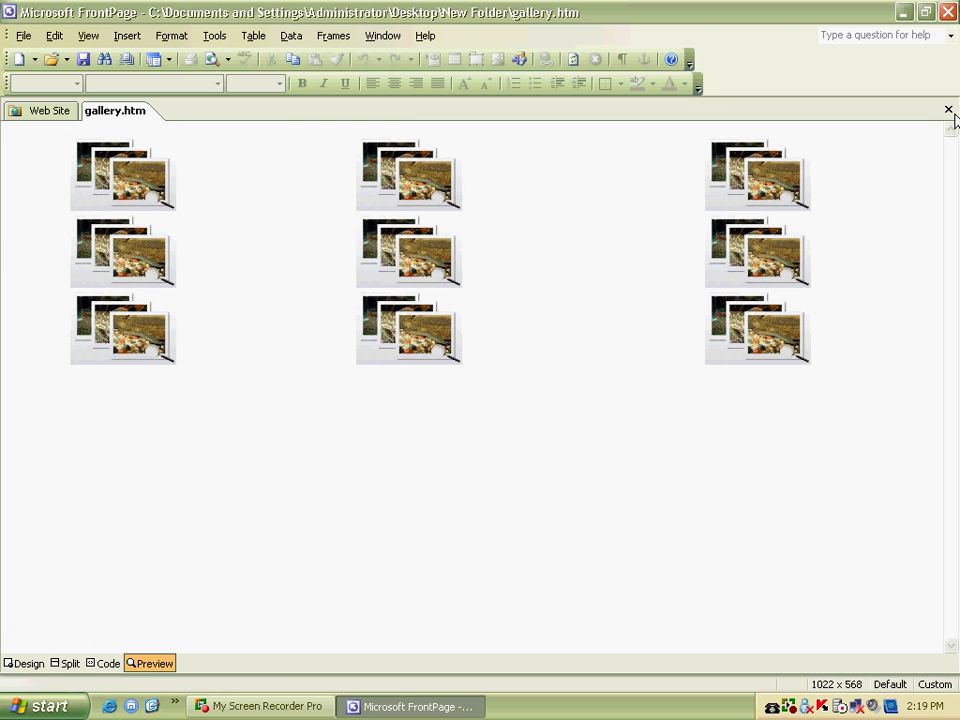
pyautogui.click(950, 111)
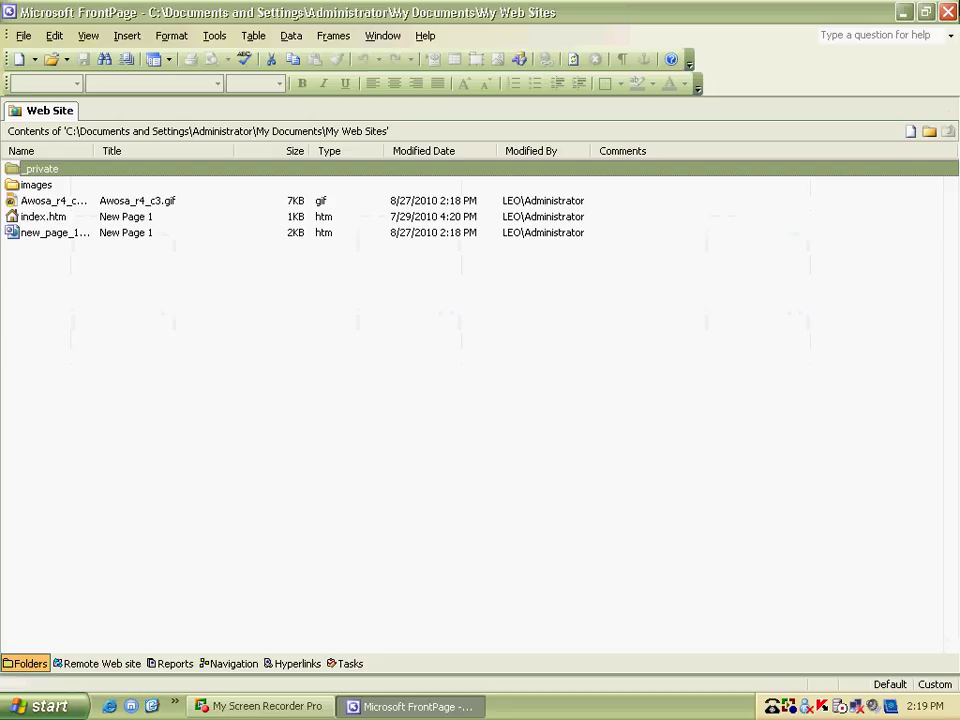
pyautogui.hotkey('alt', 'F4')
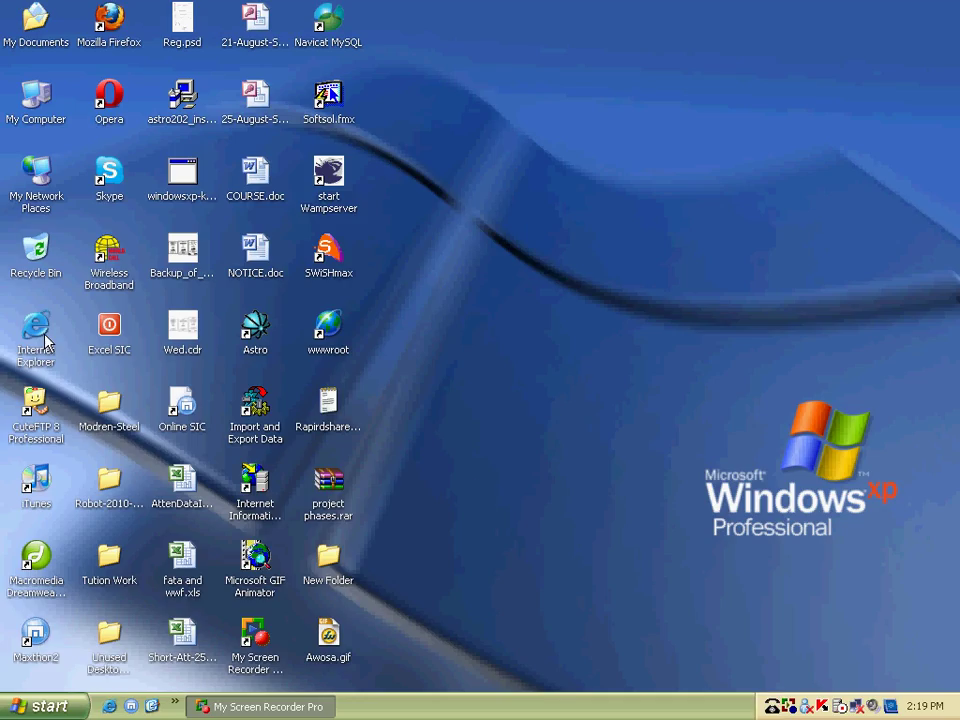
pyautogui.click(38, 708)
pyautogui.moveTo(60, 560)
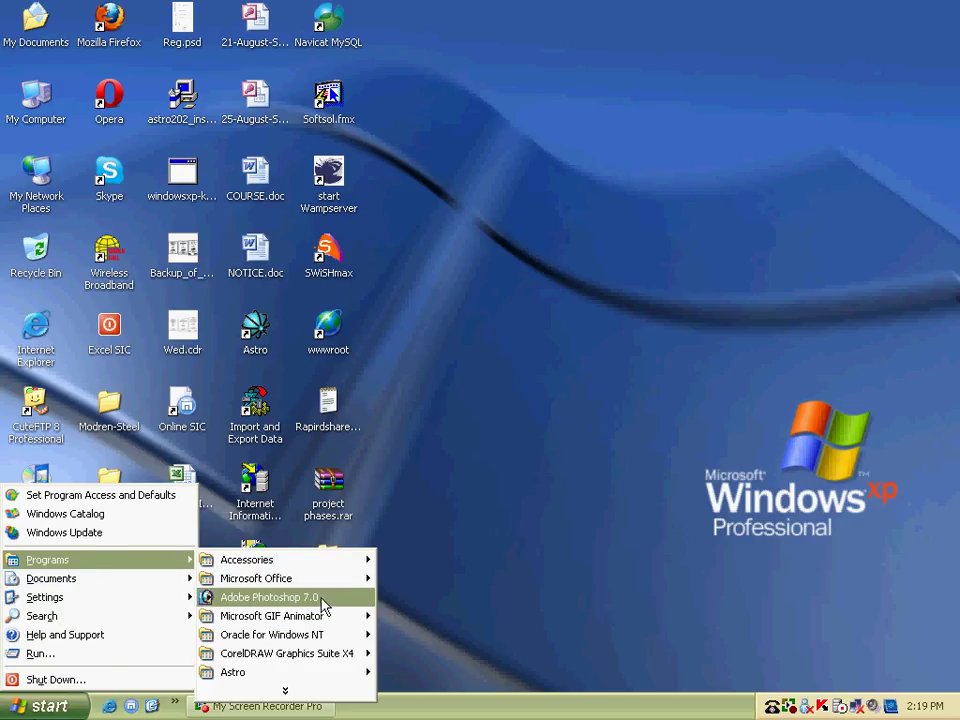
pyautogui.click(322, 600)
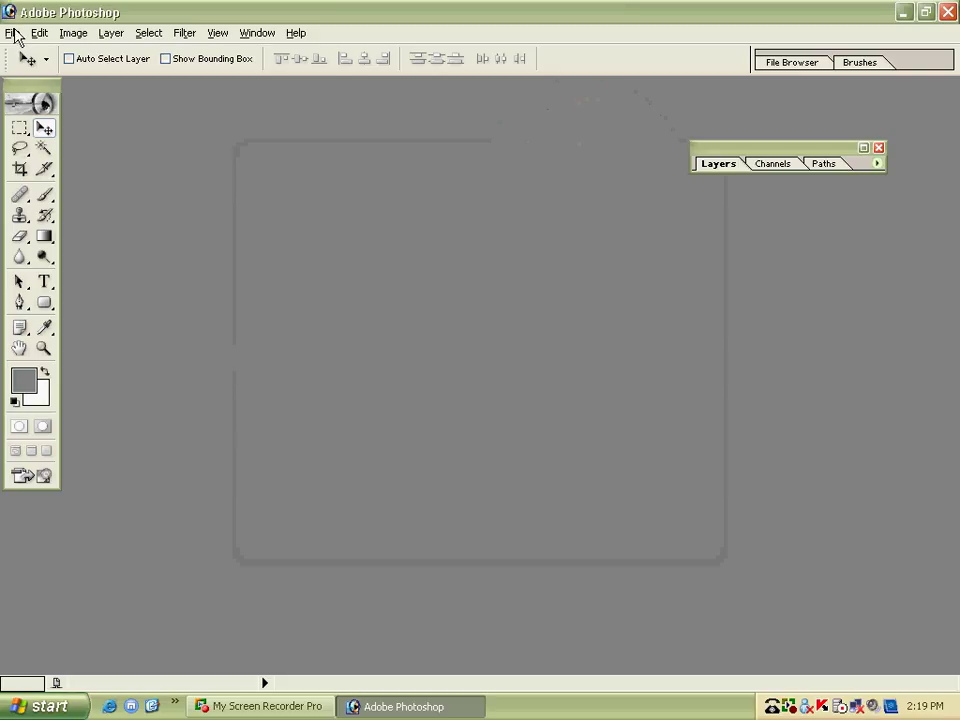
# Step: Create a new Photoshop document at the default size
pyautogui.click(12, 33)
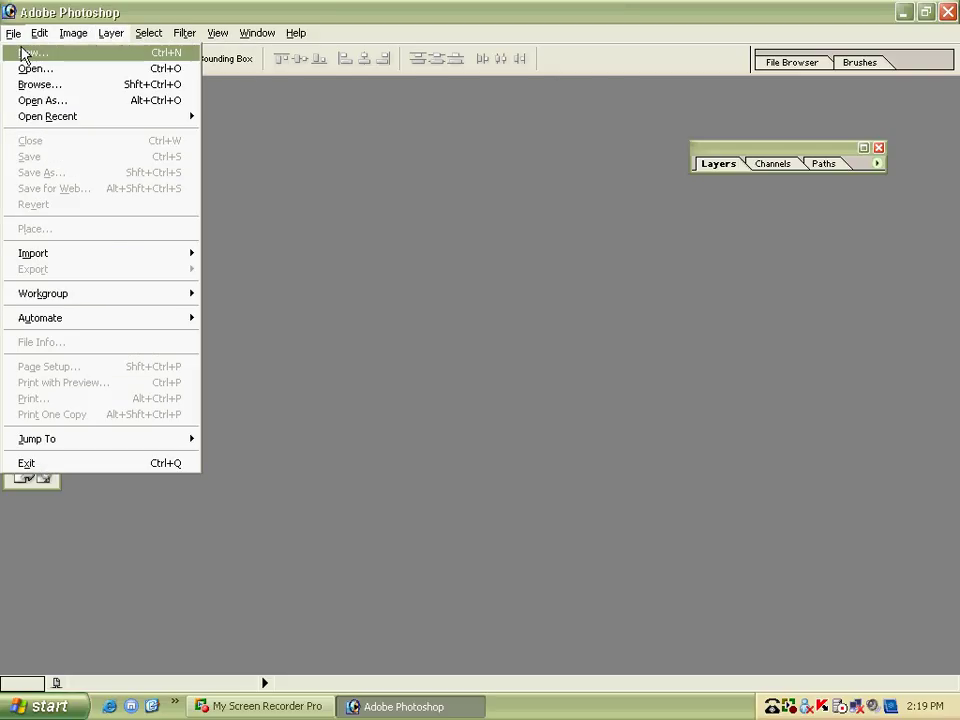
pyautogui.click(22, 52)
pyautogui.click(568, 223)
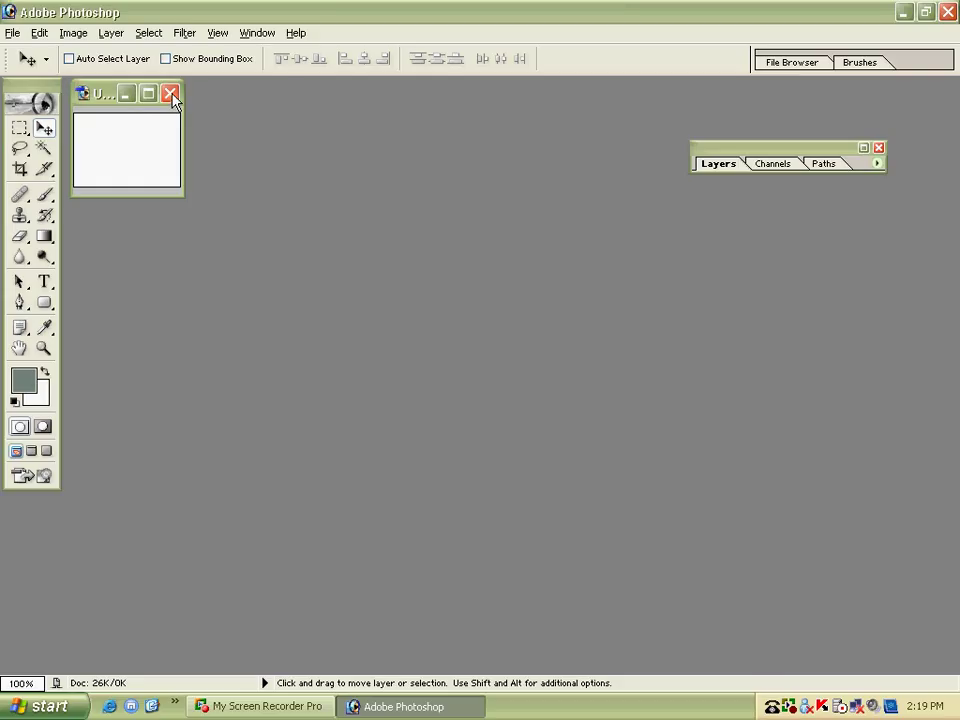
# Step: Create another blank white document sized 555 × 555 pixels
pyautogui.click(13, 34)
pyautogui.click(30, 52)
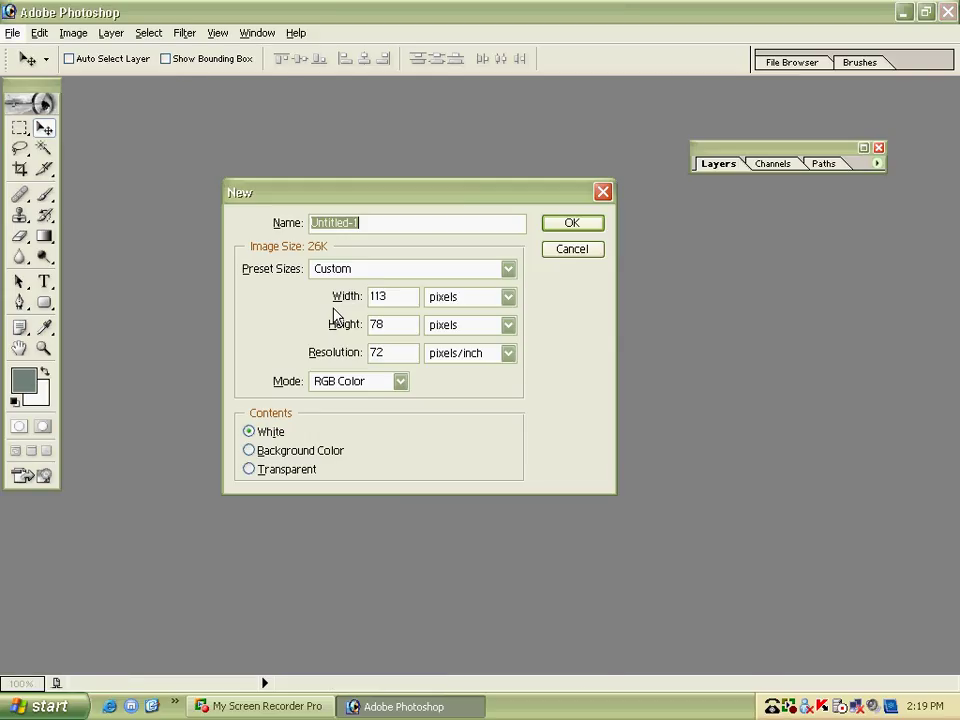
pyautogui.write('555')
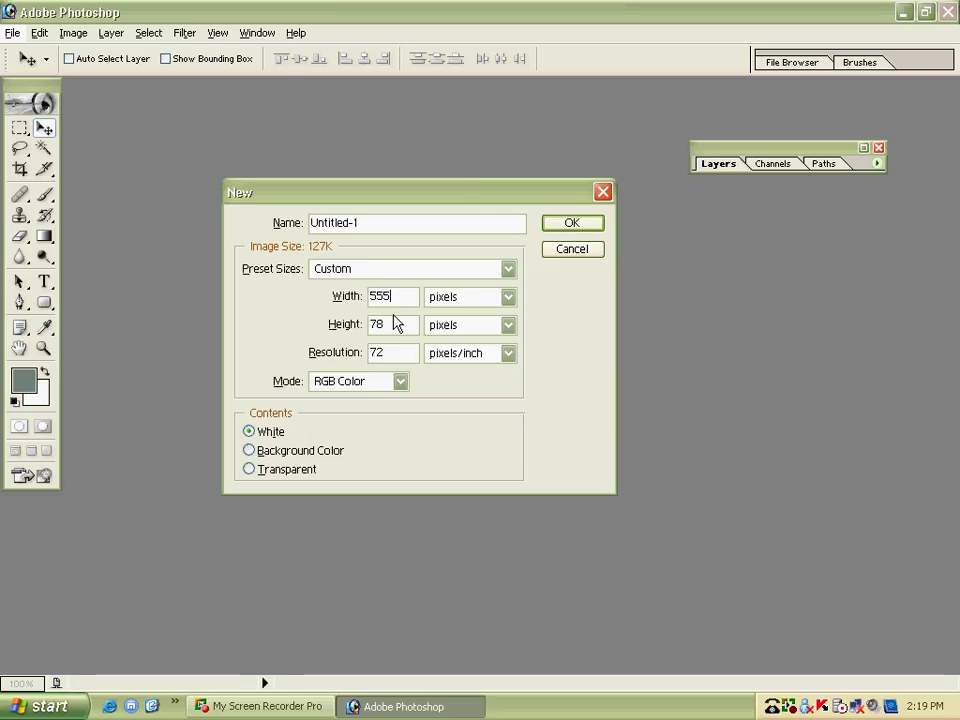
pyautogui.press('Tab')
pyautogui.write('555')
pyautogui.click(570, 222)
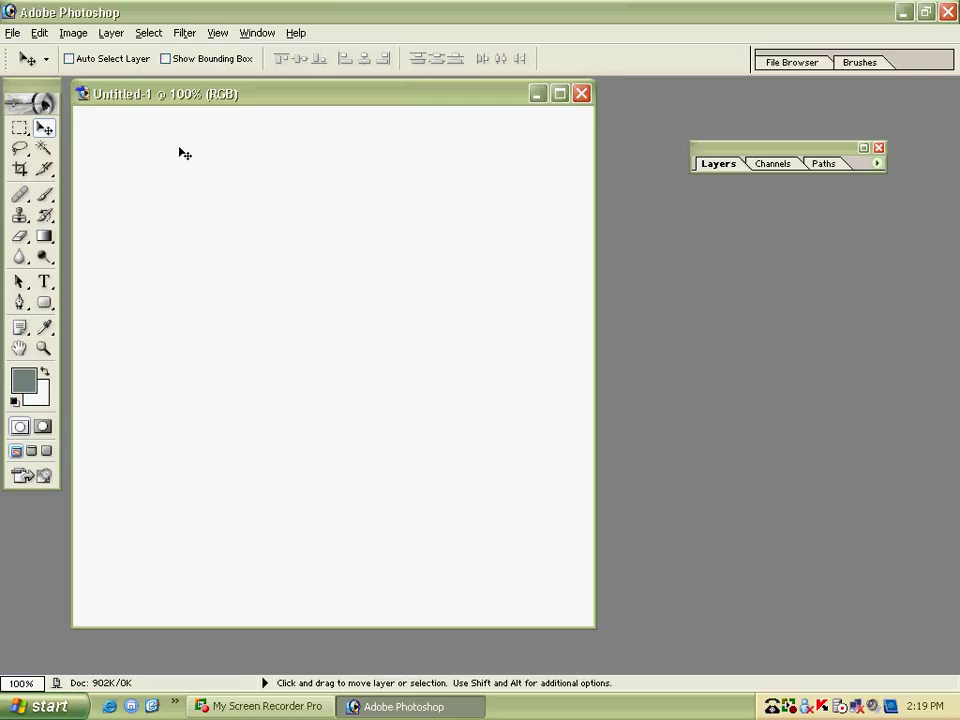
pyautogui.click(148, 34)
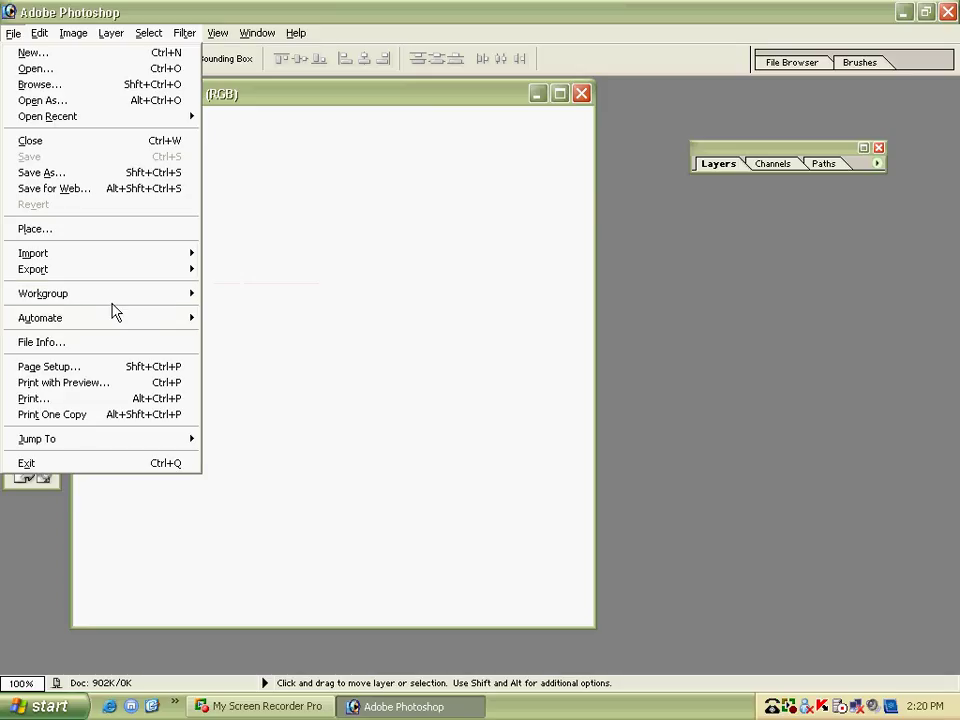
pyautogui.moveTo(40, 318)
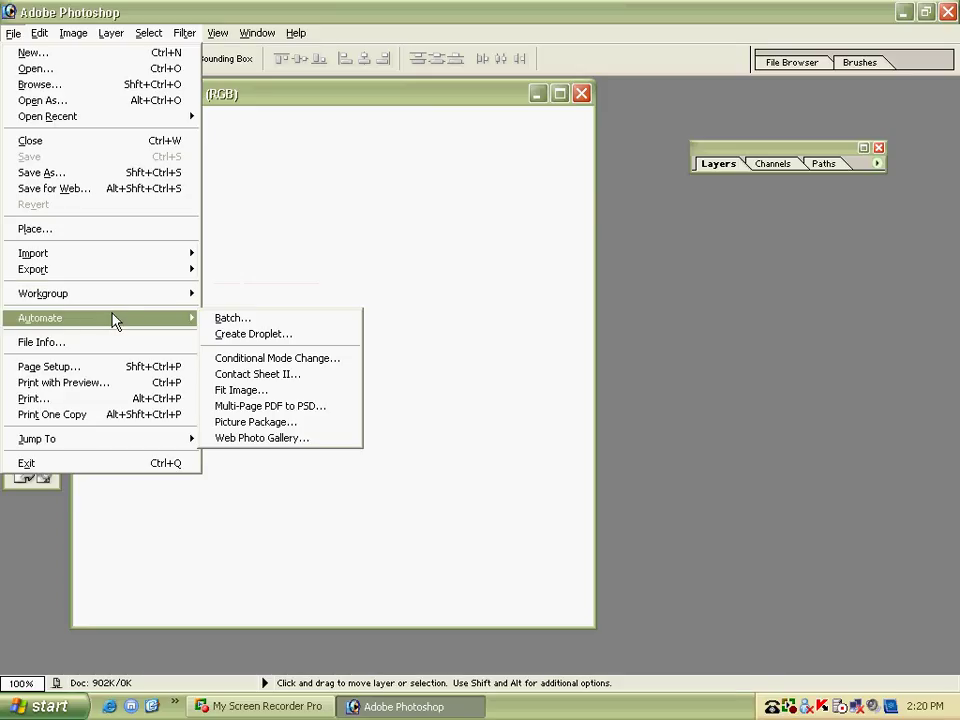
# Step: Set the Web Photo Gallery to the Horizontal Light style with .html page extension, after trying other styles
pyautogui.click(290, 447)
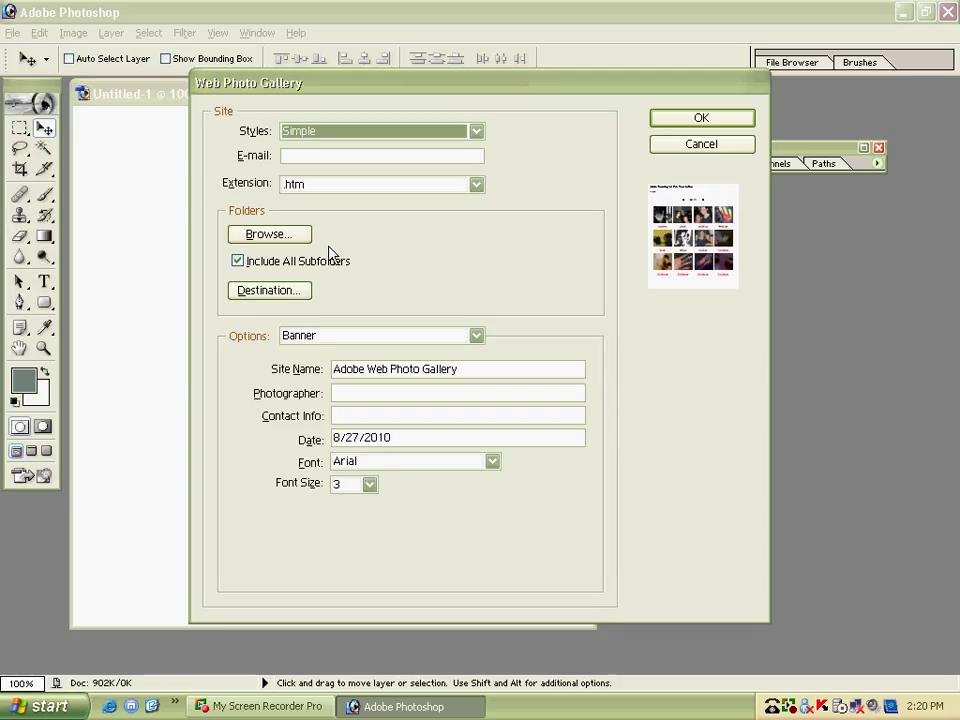
pyautogui.click(346, 133)
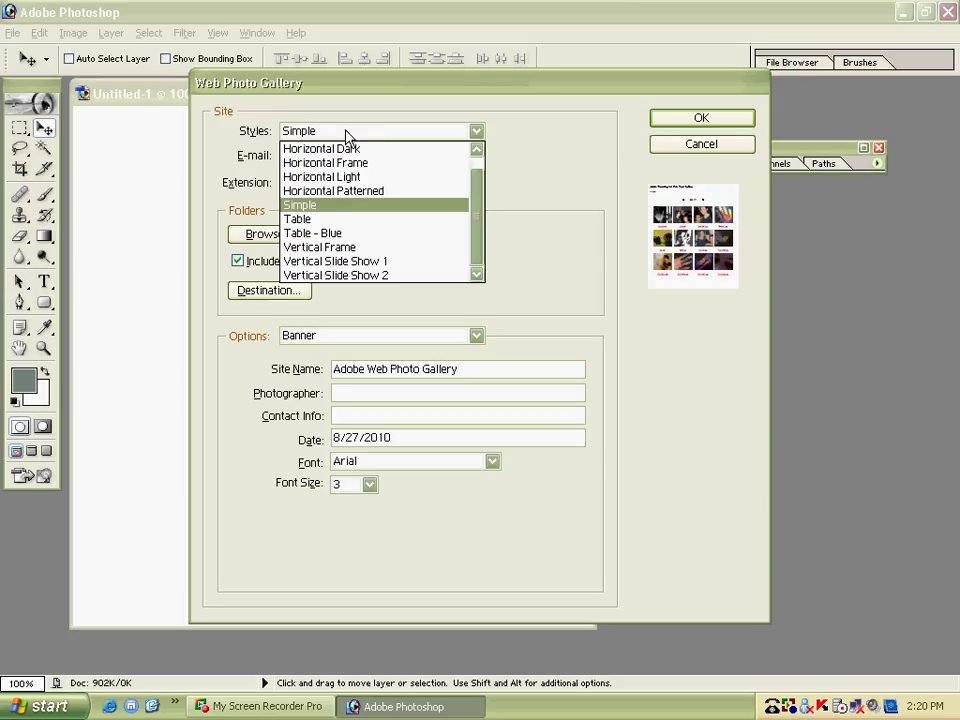
pyautogui.click(343, 161)
pyautogui.click(355, 133)
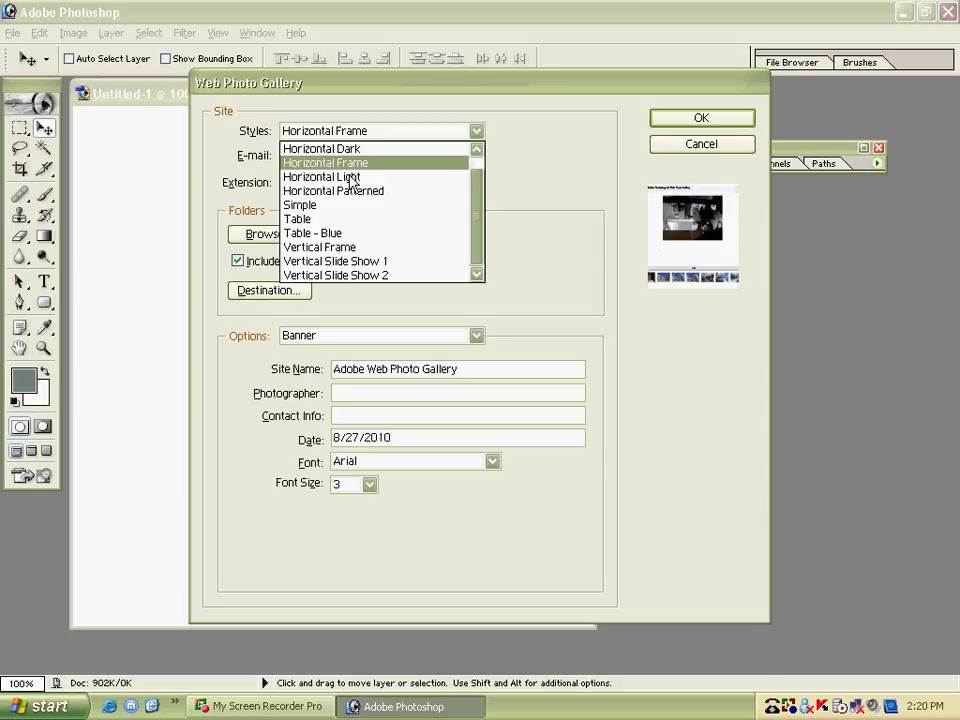
pyautogui.click(336, 218)
pyautogui.click(381, 132)
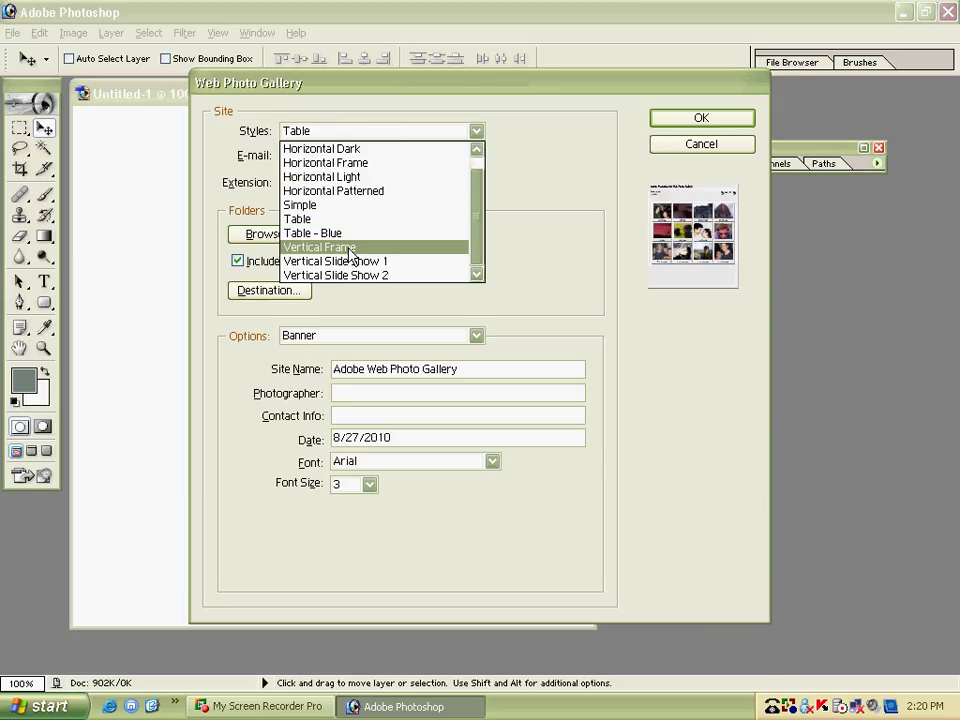
pyautogui.click(345, 247)
pyautogui.click(362, 133)
pyautogui.click(343, 182)
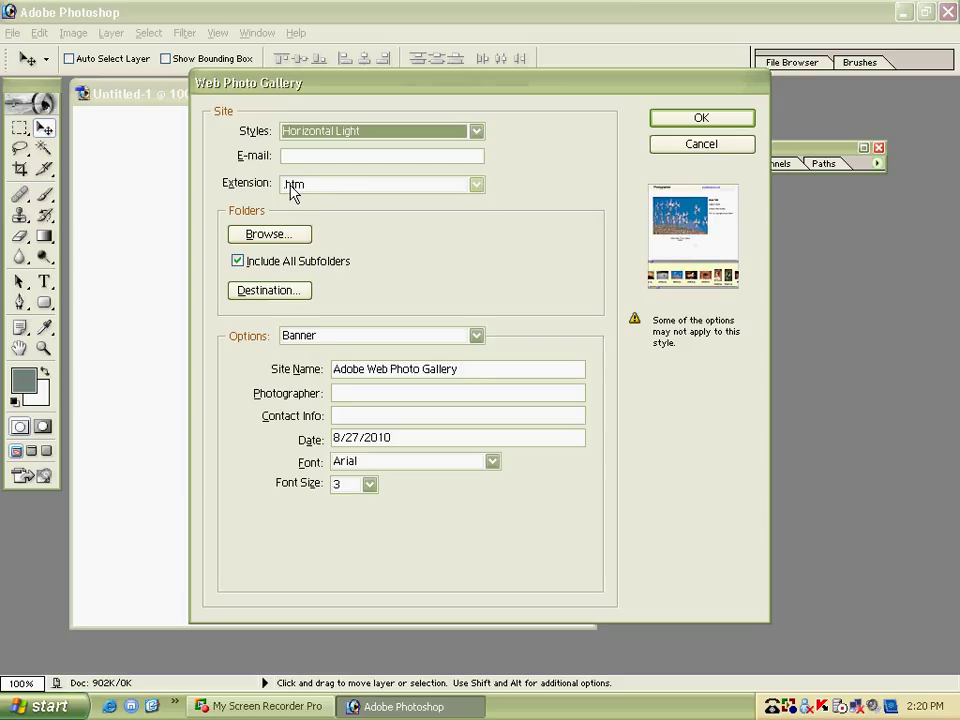
pyautogui.click(314, 186)
pyautogui.click(313, 218)
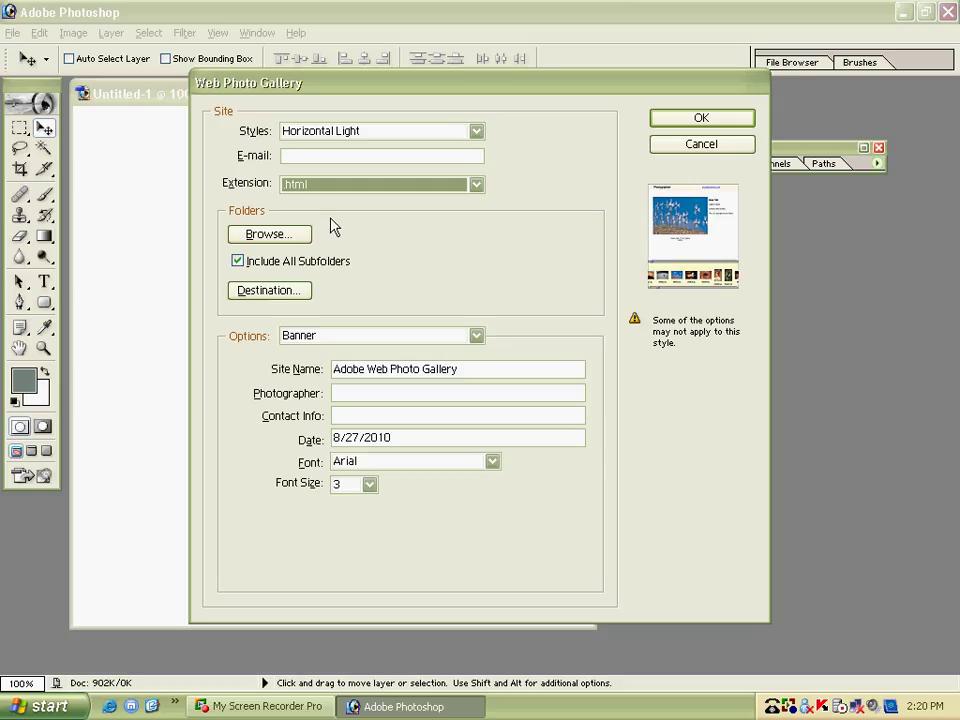
# Step: Set My Pictures as the gallery's source image folder
pyautogui.click(277, 238)
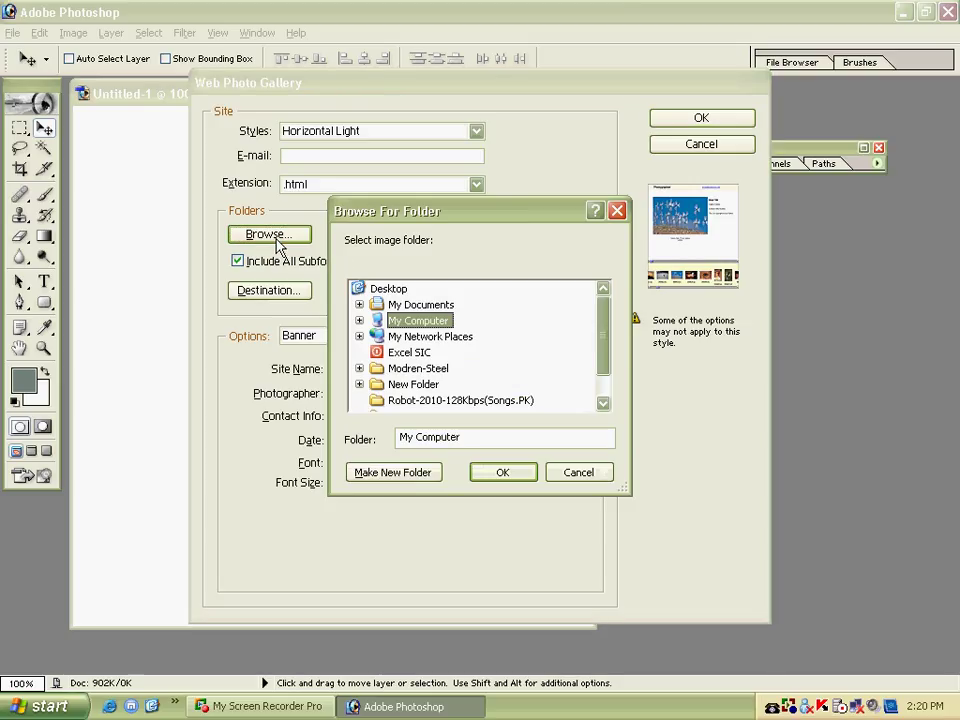
pyautogui.click(359, 304)
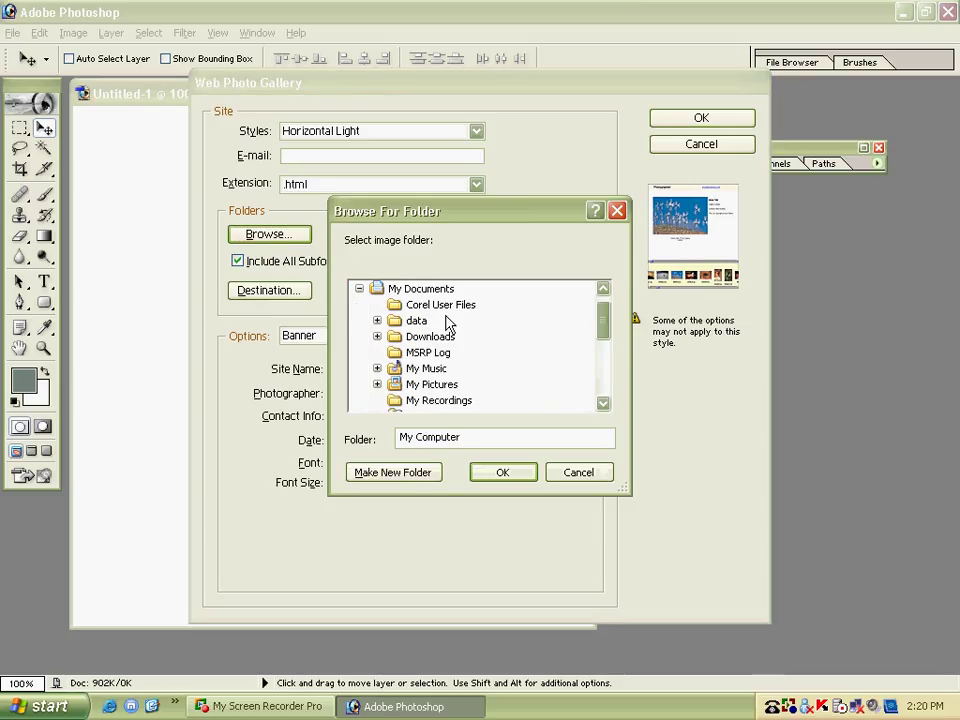
pyautogui.doubleClick(440, 384)
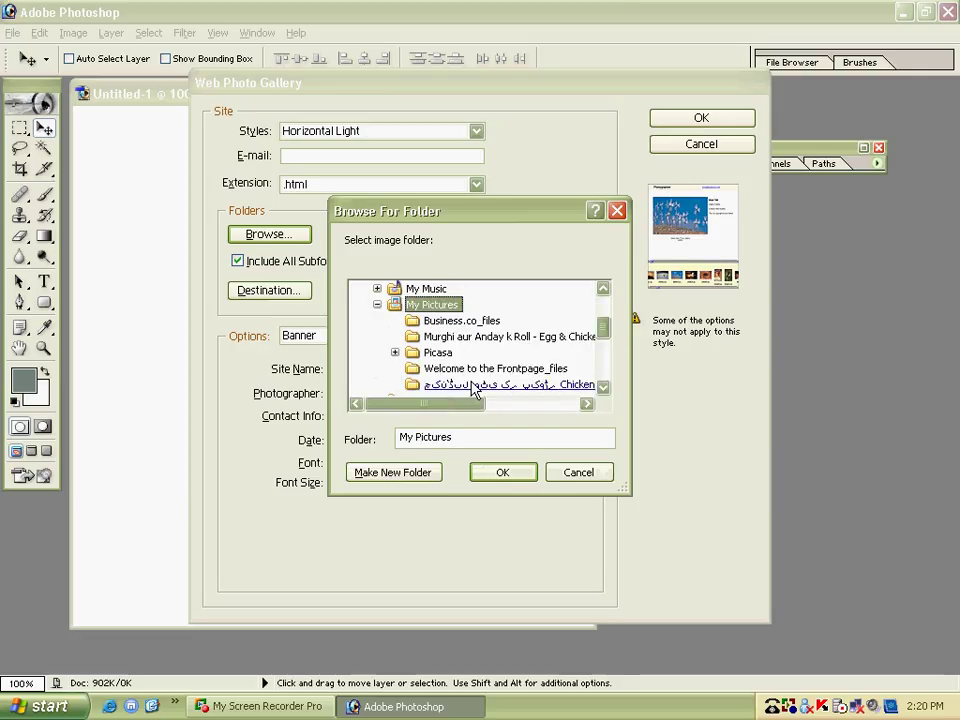
pyautogui.click(499, 478)
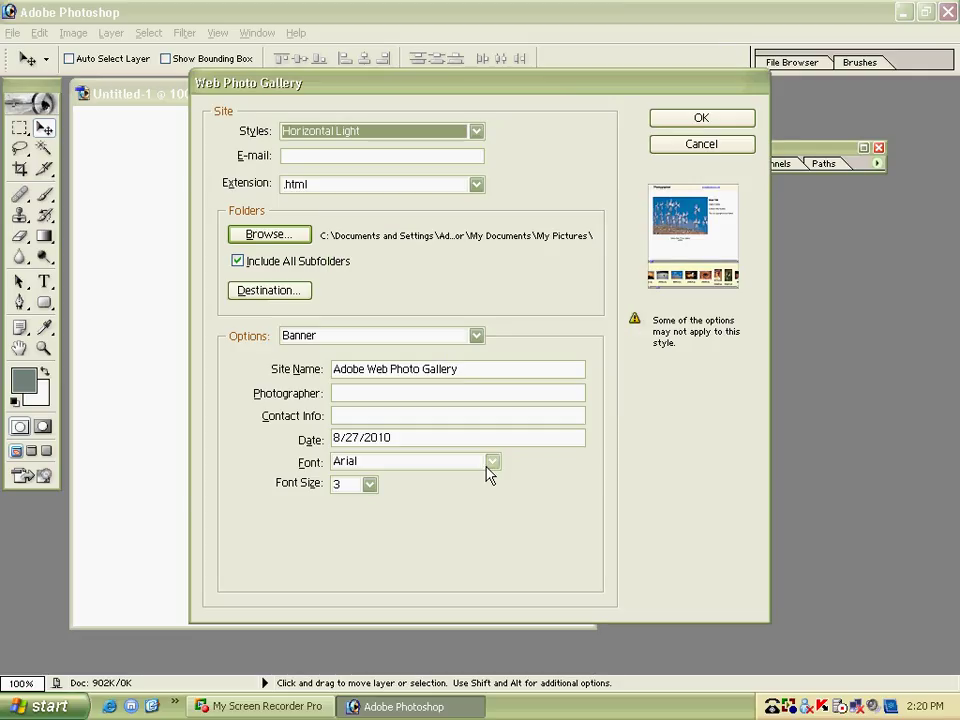
# Step: Set the Desktop's New Folder as the gallery's destination folder
pyautogui.click(270, 292)
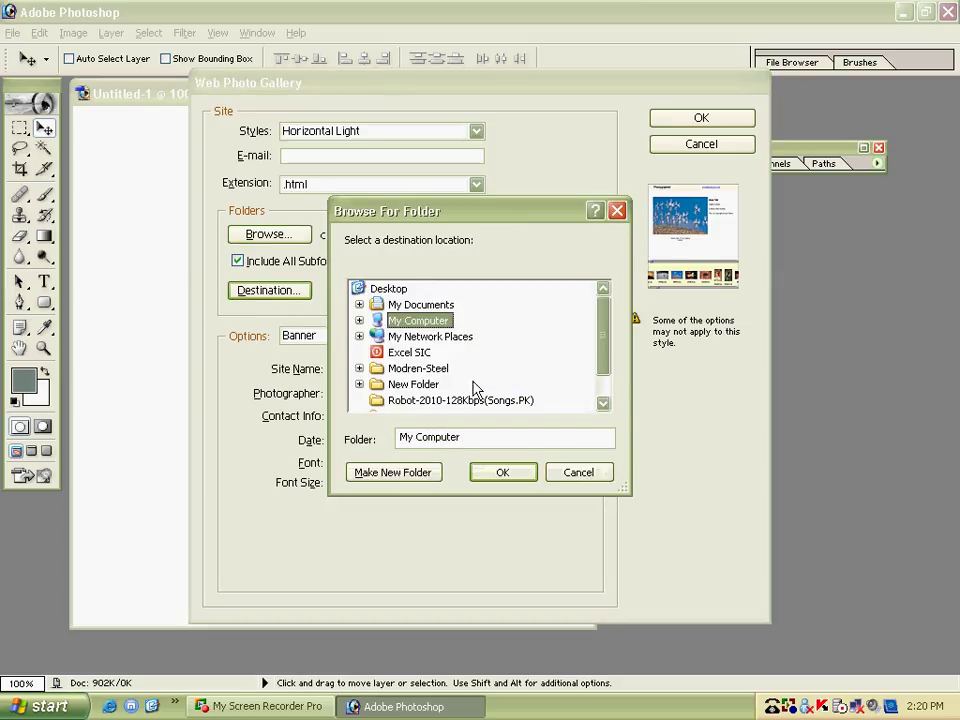
pyautogui.doubleClick(413, 384)
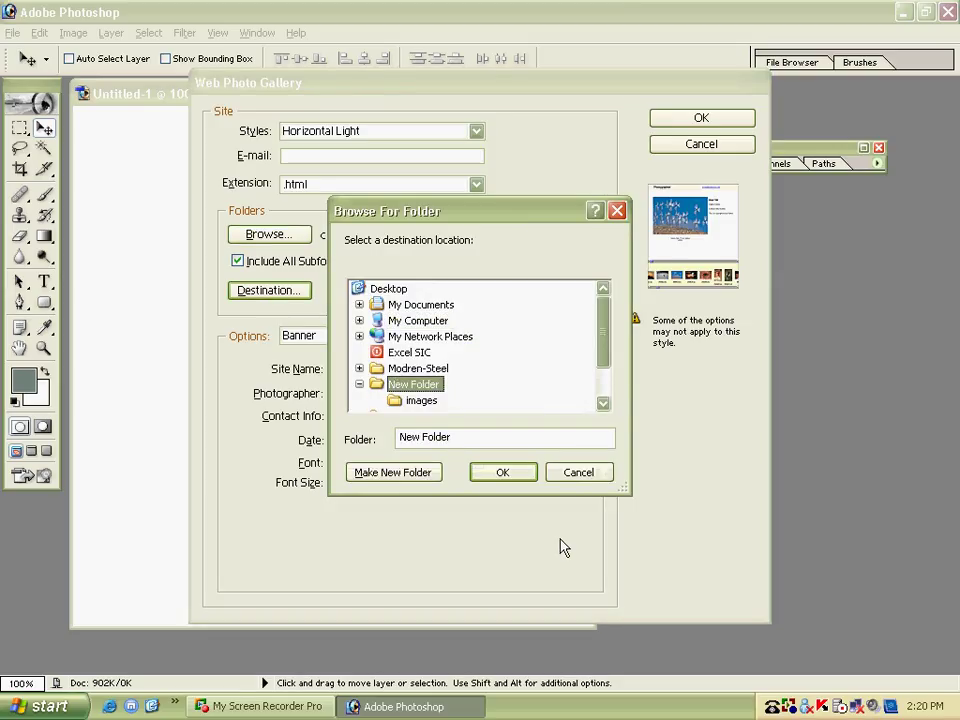
pyautogui.click(500, 476)
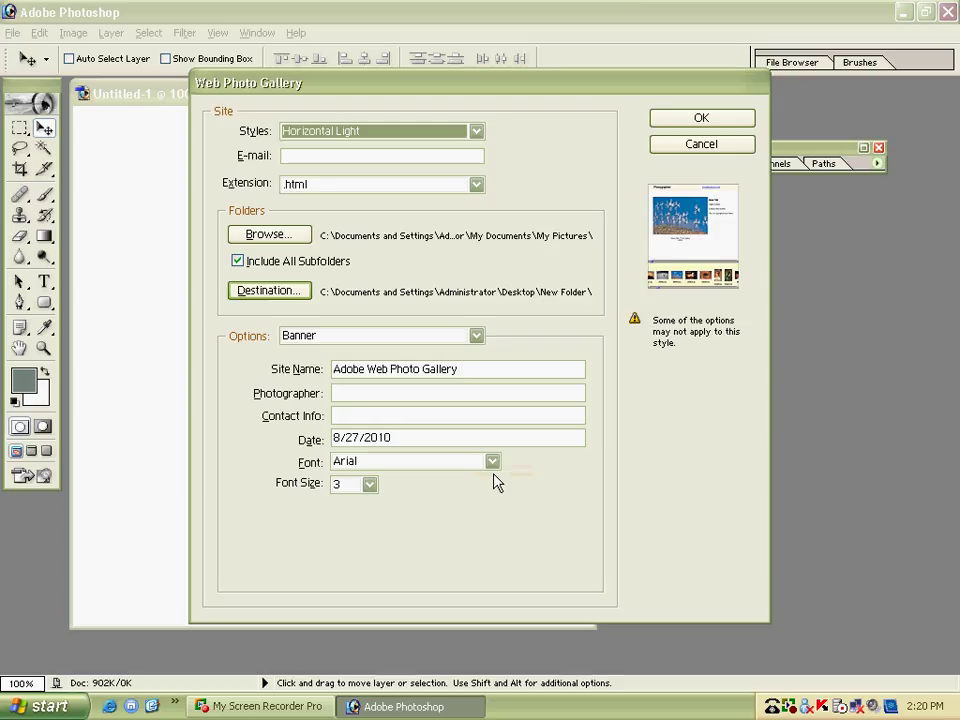
pyautogui.click(366, 337)
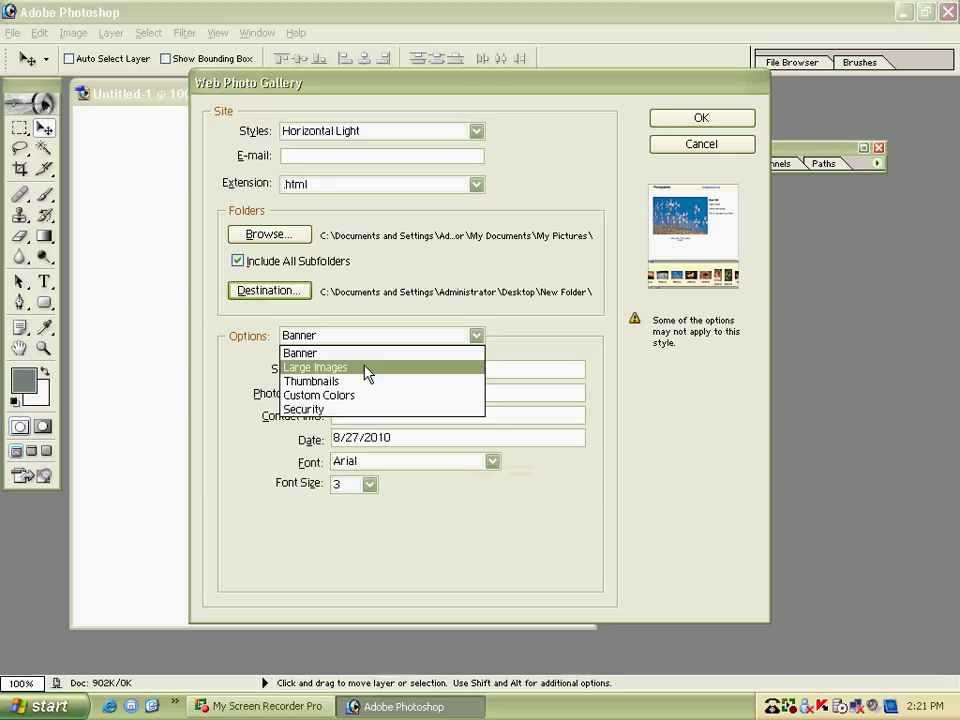
# Step: Check the Banner Site Name, then review Large Images: Medium 350 px, JPEG quality 5, filename titles
pyautogui.click(366, 370)
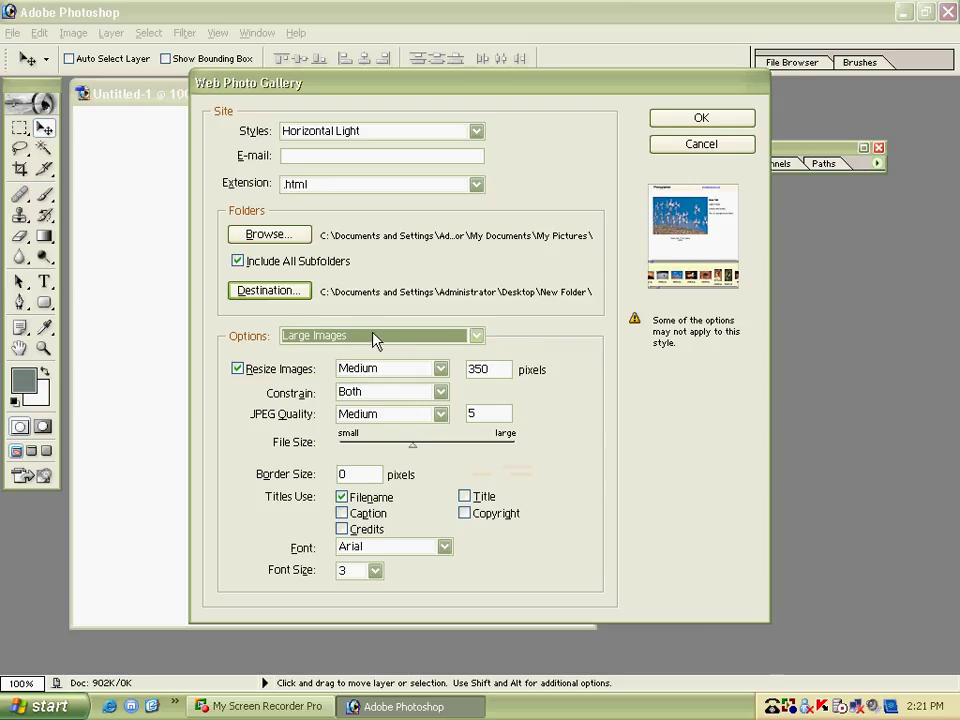
pyautogui.click(384, 336)
pyautogui.click(354, 349)
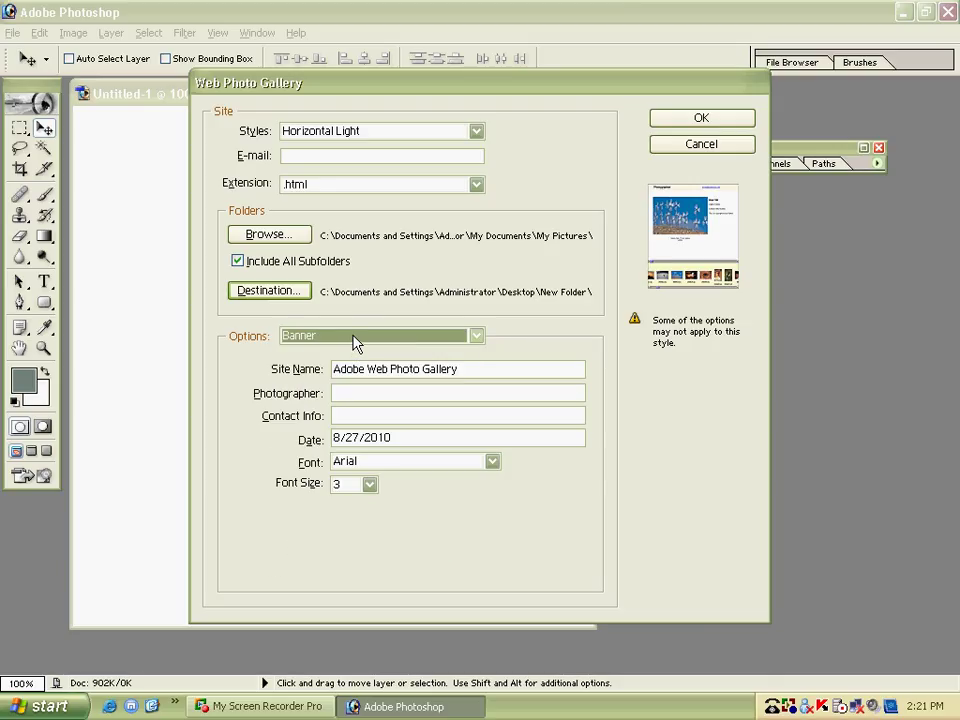
pyautogui.moveTo(482, 372); pyautogui.dragTo(318, 376)
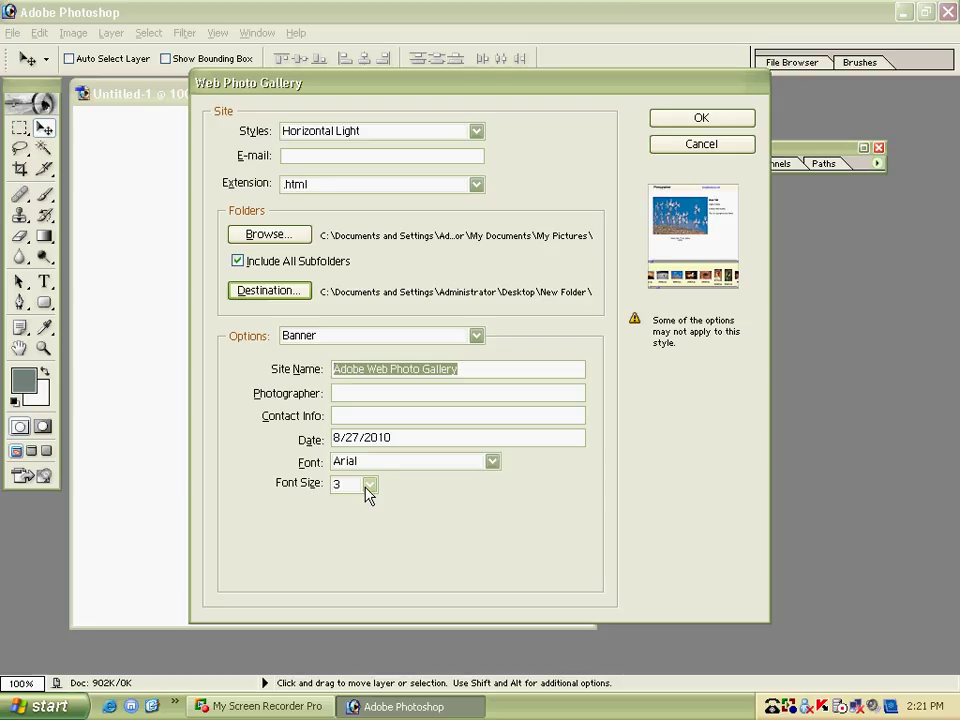
pyautogui.click(283, 336)
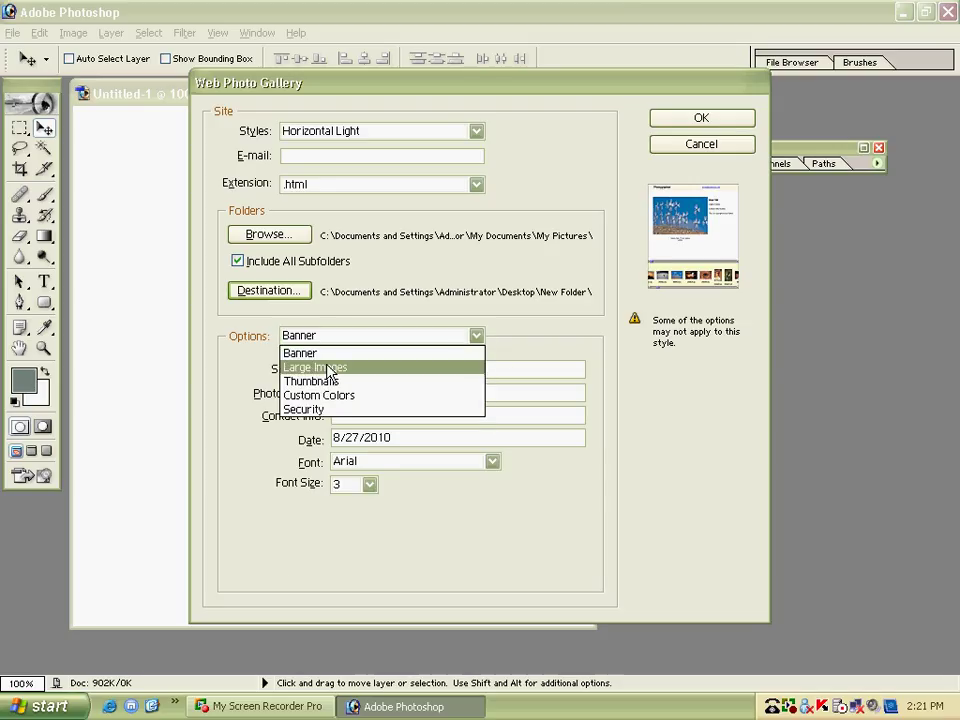
pyautogui.click(318, 367)
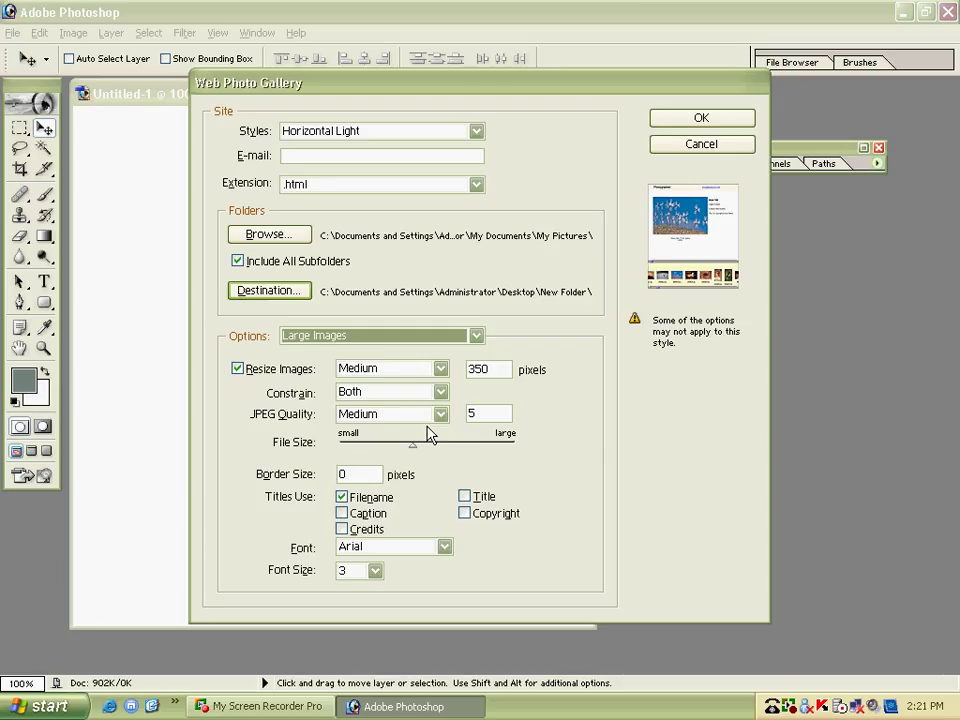
# Step: Add Title and Copyright to Filename thumbnail captions, at Medium 75 px in 5 columns × 3 rows
pyautogui.click(358, 335)
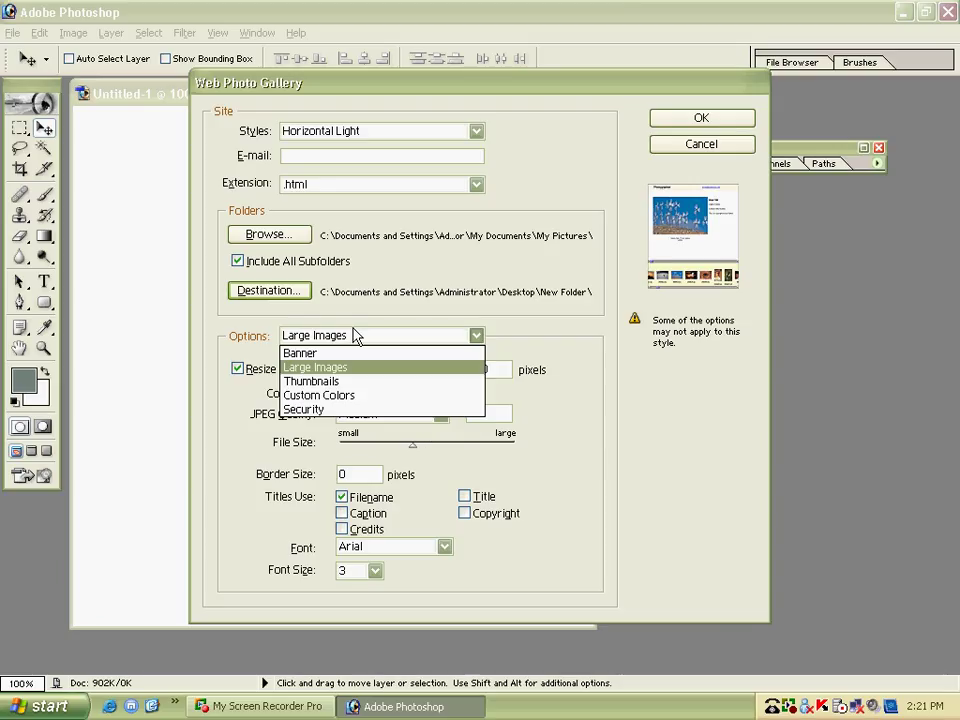
pyautogui.click(378, 382)
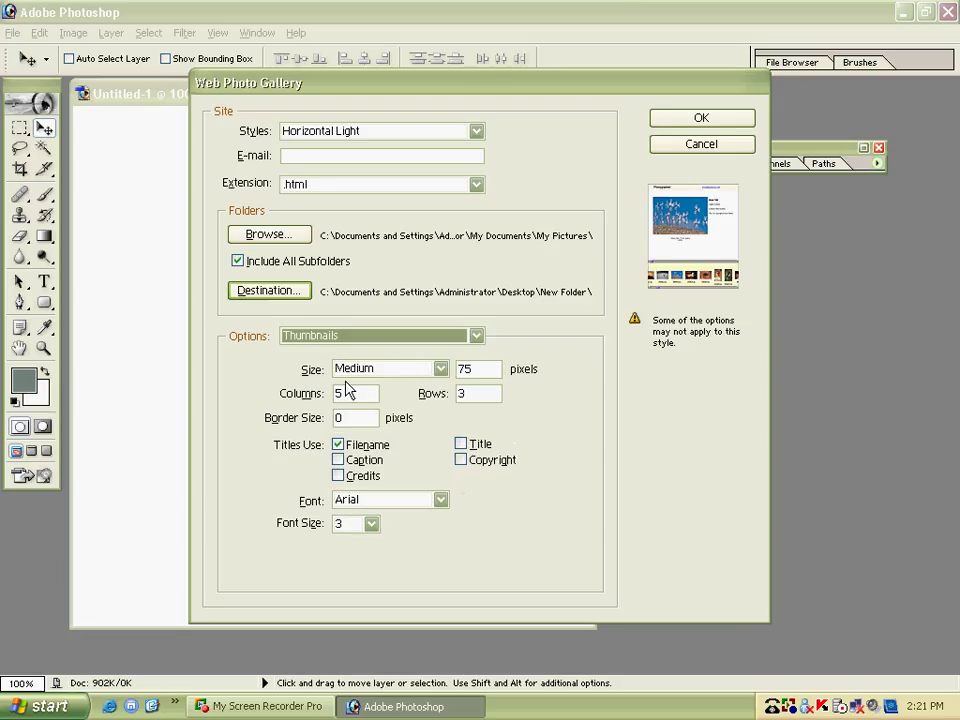
pyautogui.click(461, 444)
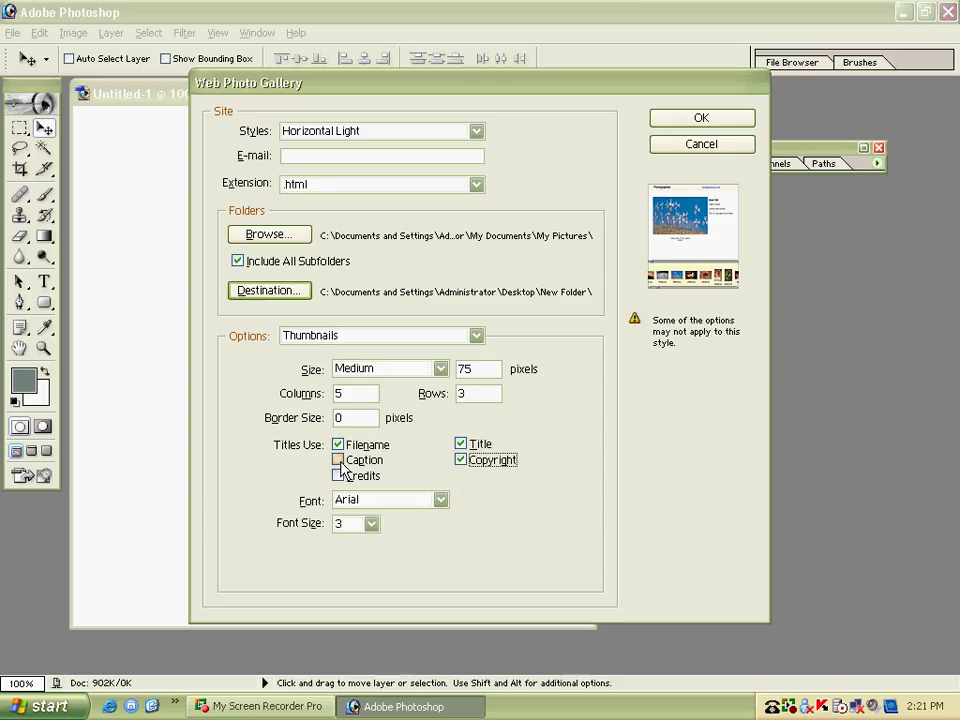
# Step: Review the Custom Colors link colours, then view Security options with content set to None
pyautogui.click(401, 336)
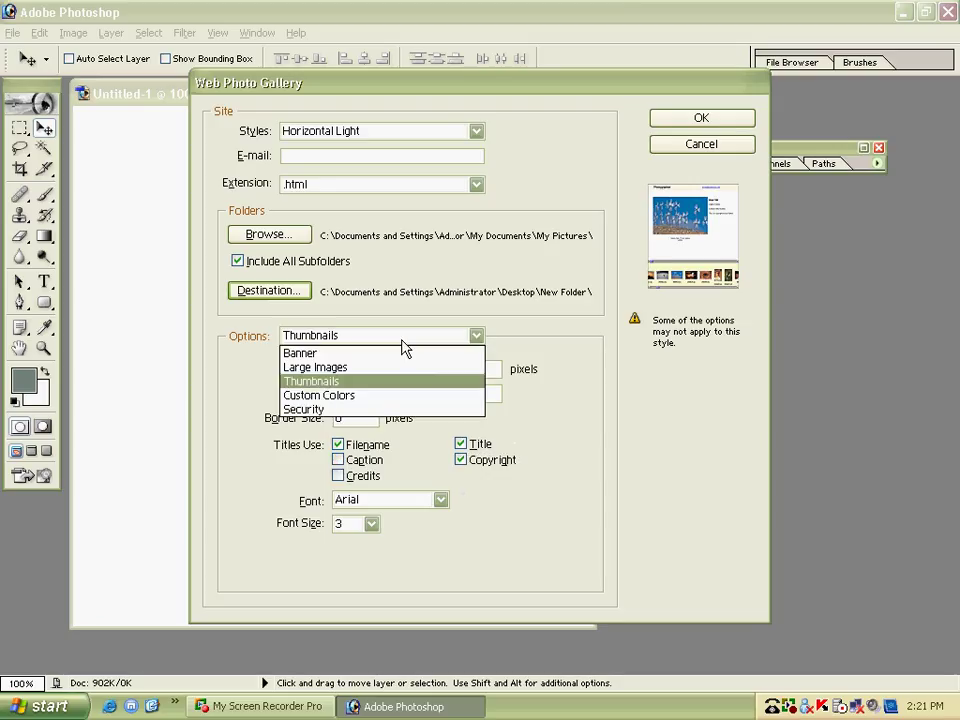
pyautogui.click(377, 396)
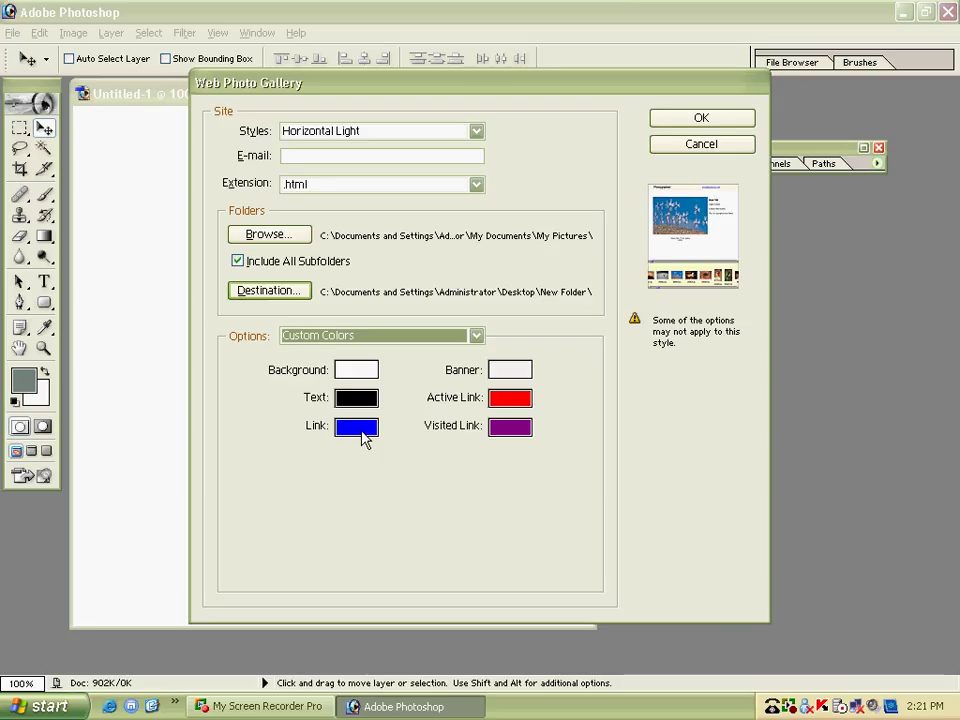
pyautogui.click(364, 336)
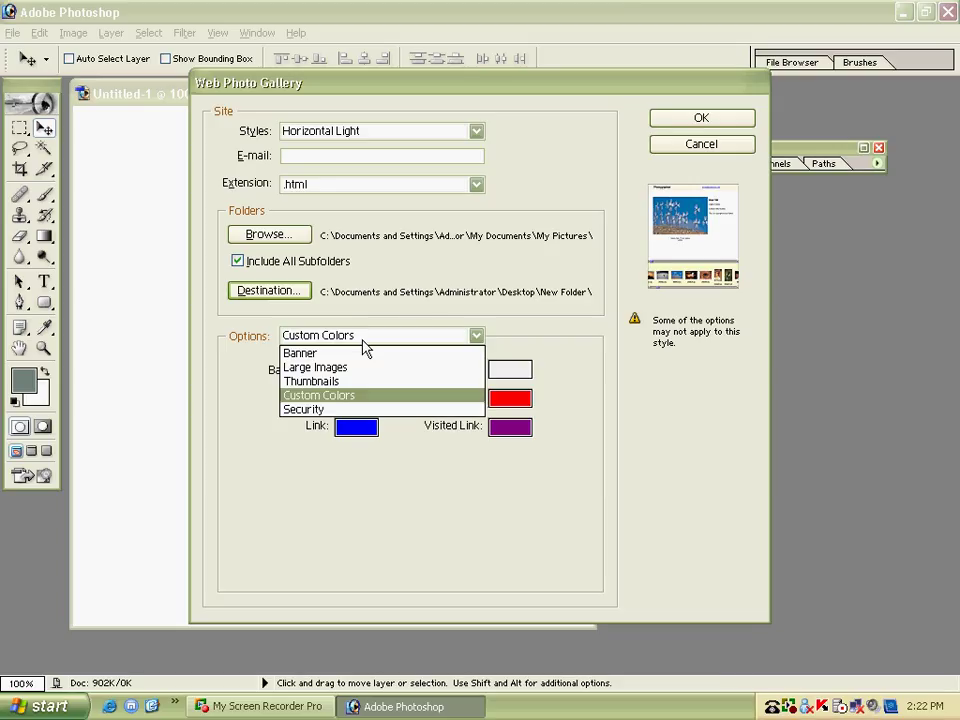
pyautogui.click(337, 410)
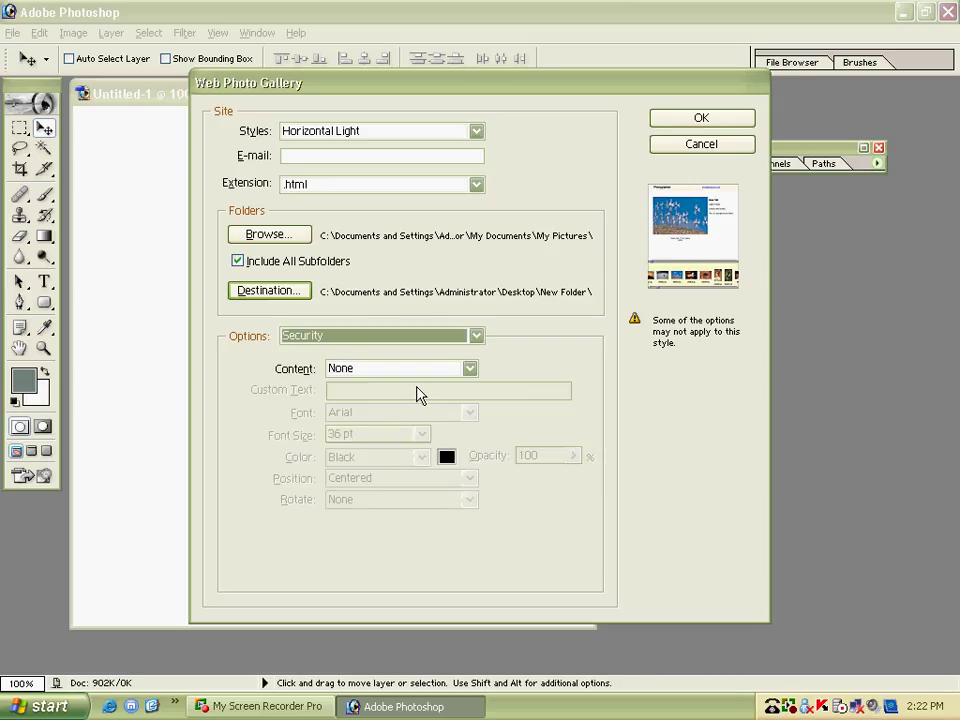
# Step: Set the gallery security content to Copyright, in 36 pt black Arial, centred
pyautogui.click(430, 372)
pyautogui.click(400, 428)
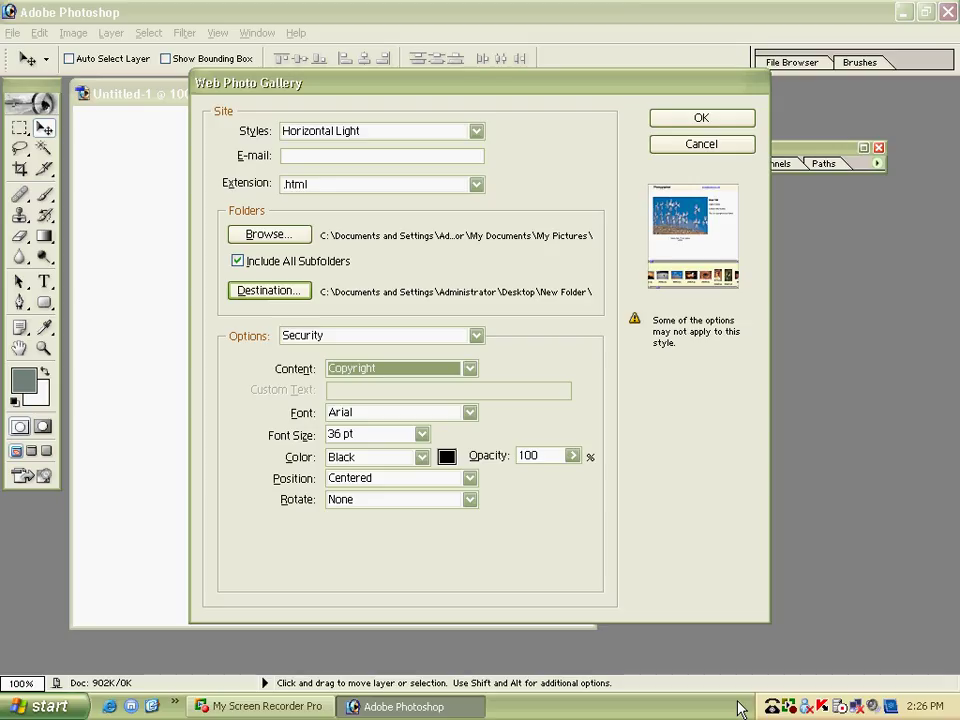
pyautogui.click(790, 707)
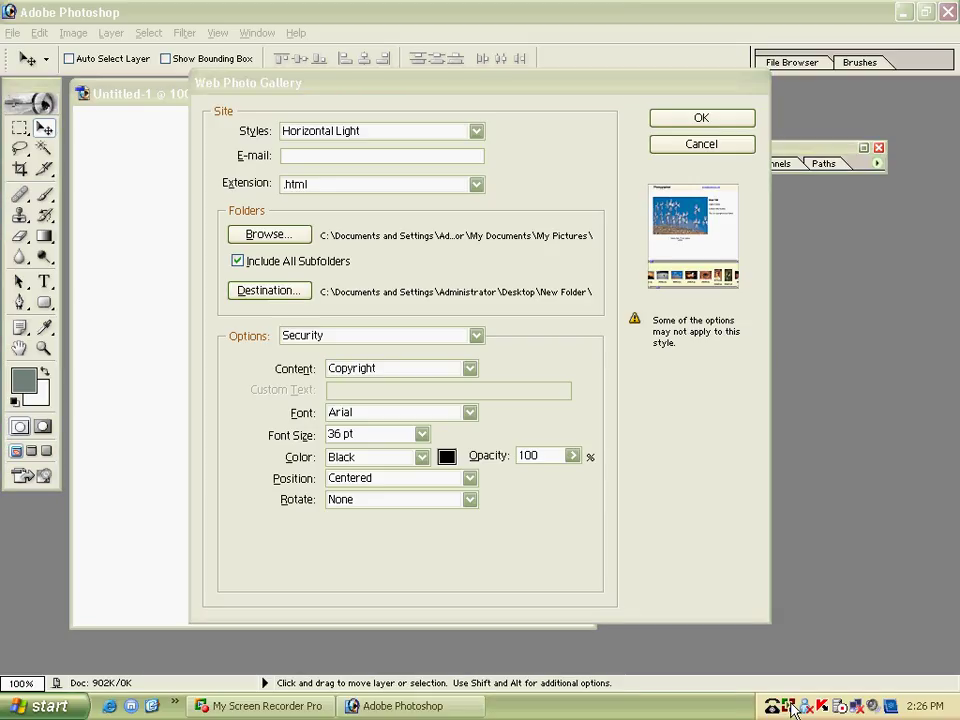
pyautogui.rightClick(790, 707)
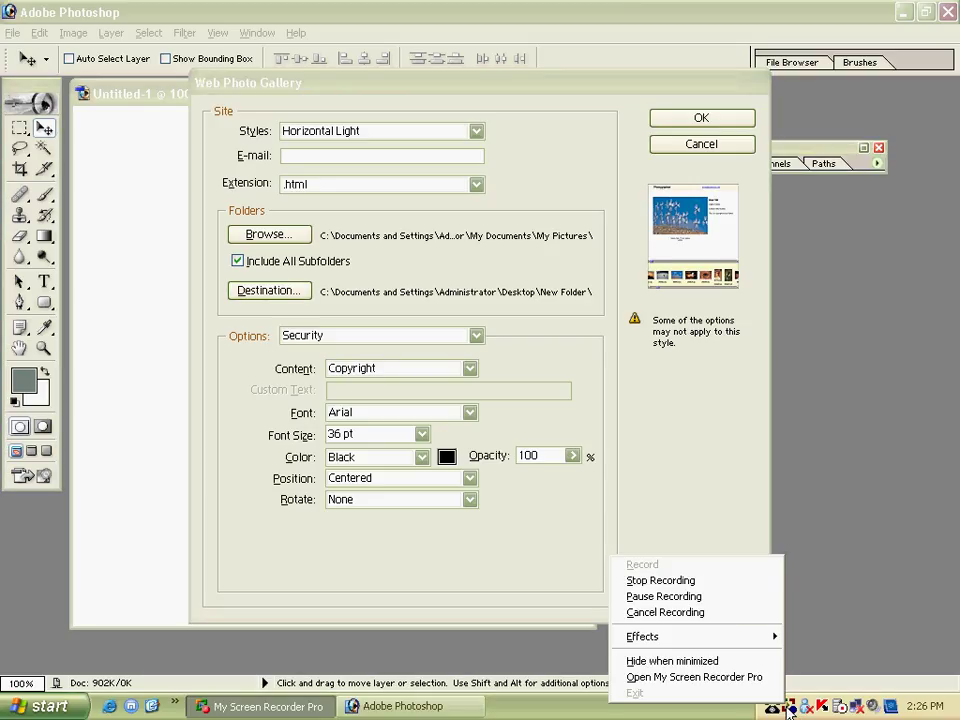
pyautogui.click(727, 625)
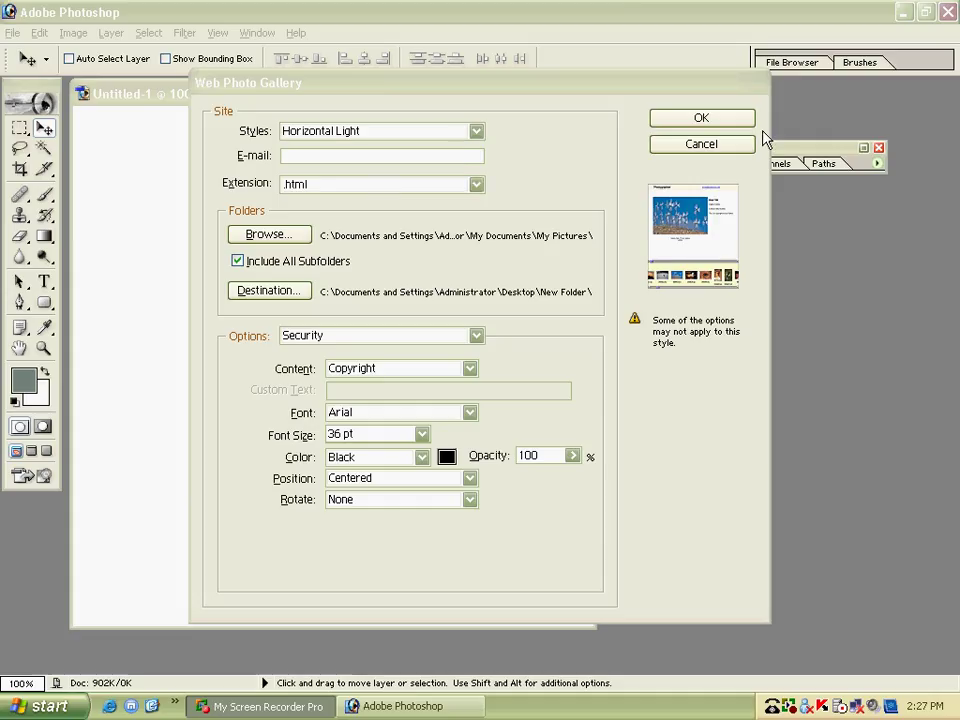
# Step: Accept the Web Photo Gallery settings to start generating the gallery
pyautogui.click(701, 118)
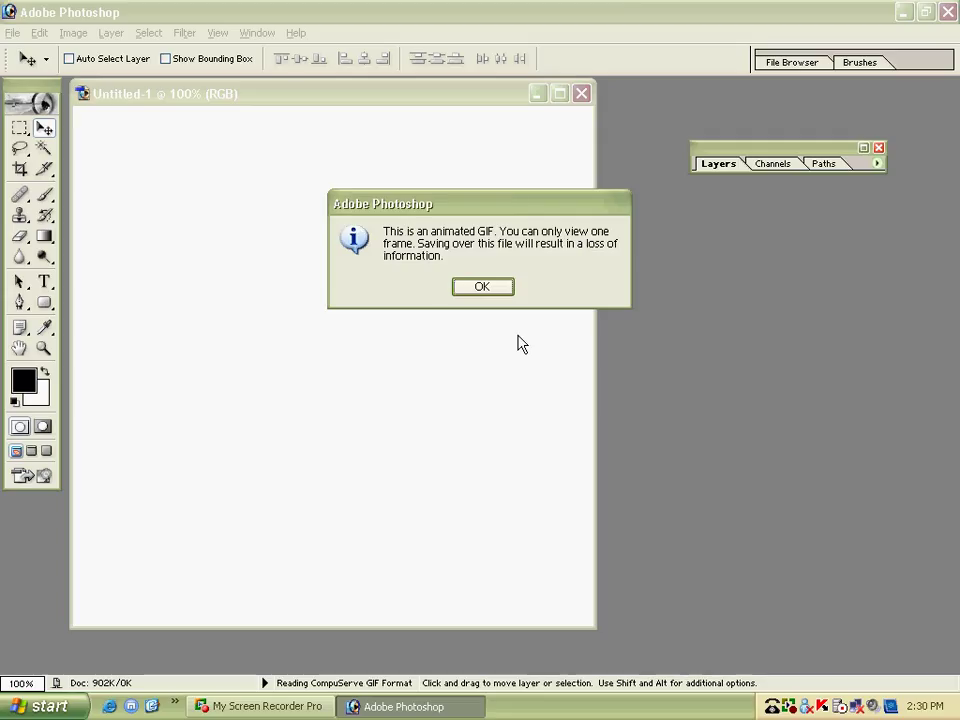
# Step: Dismiss the animated-GIF warning and minimize Photoshop to show the desktop
pyautogui.click(481, 287)
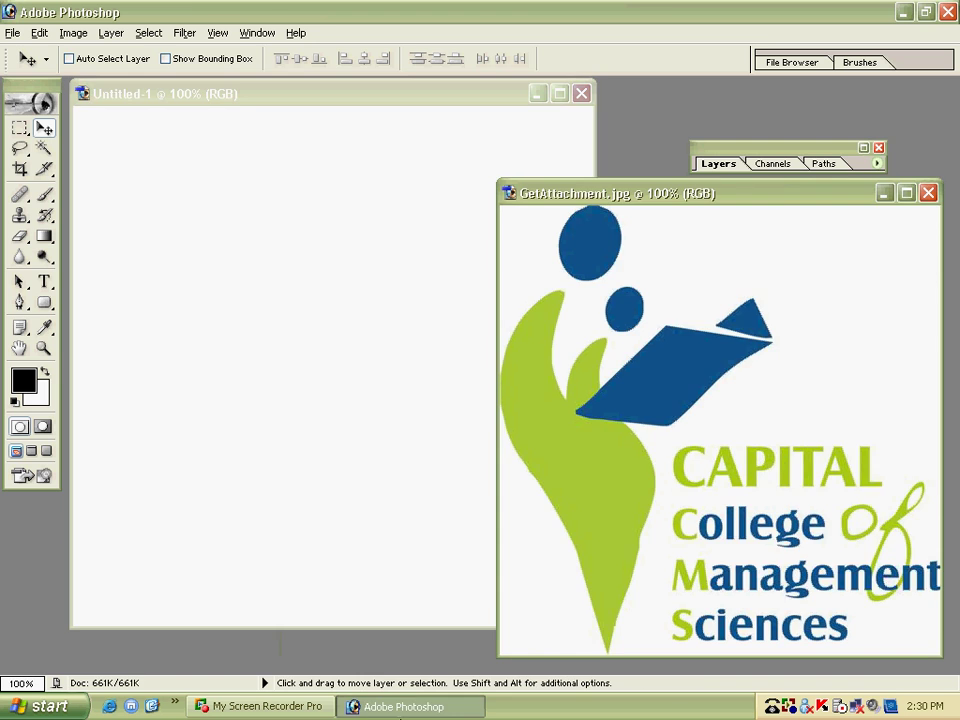
pyautogui.click(372, 704)
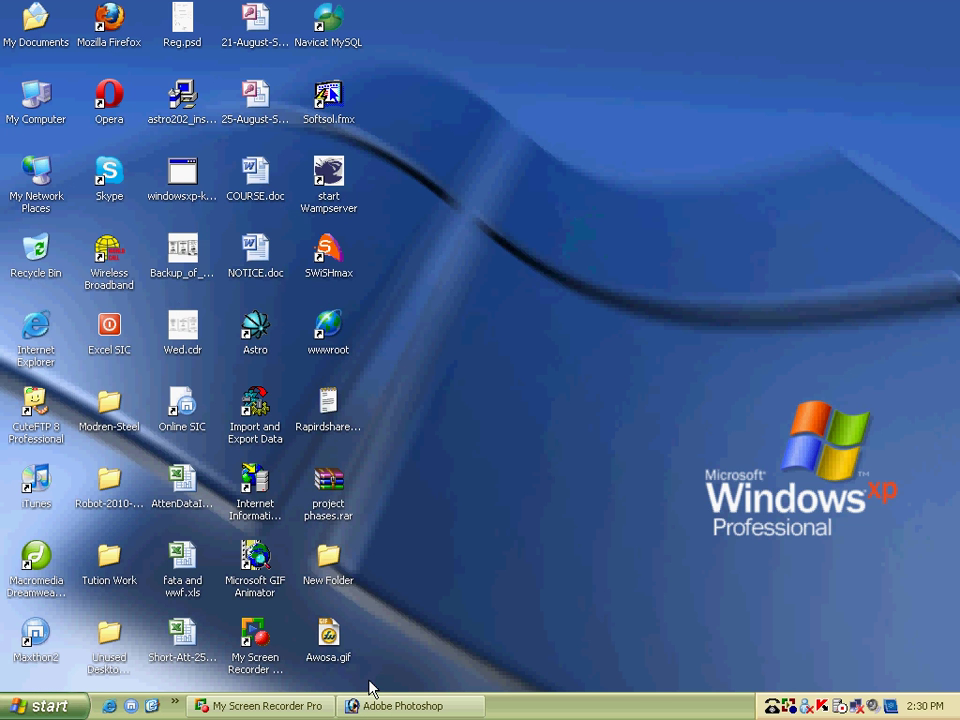
# Step: Browse the images in New Folder's thumbnails folder, then close the Explorer window
pyautogui.doubleClick(330, 565)
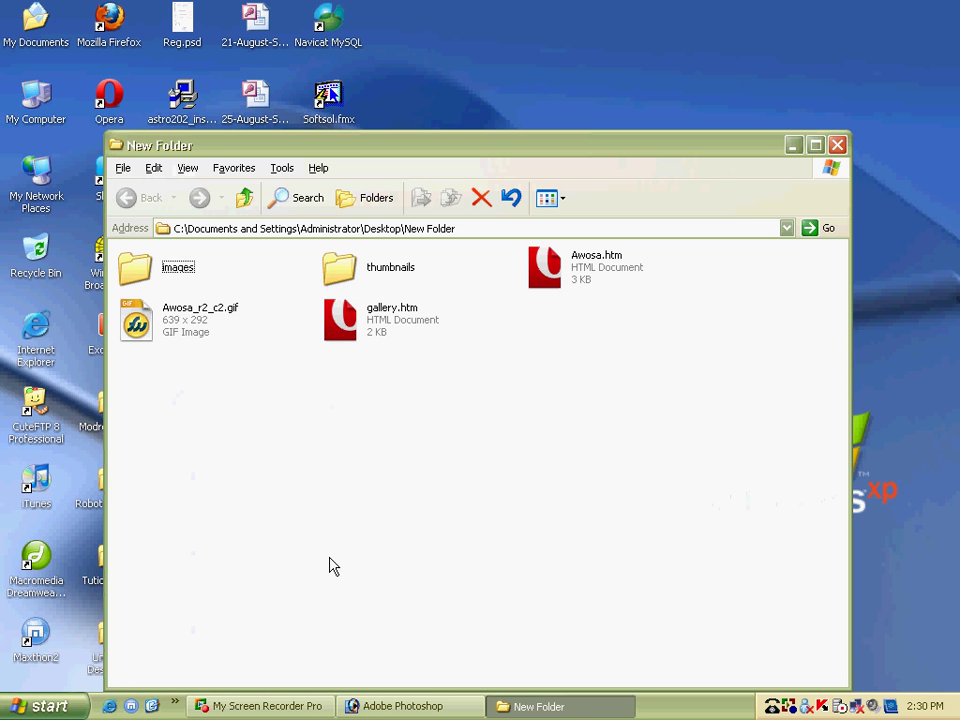
pyautogui.click(405, 708)
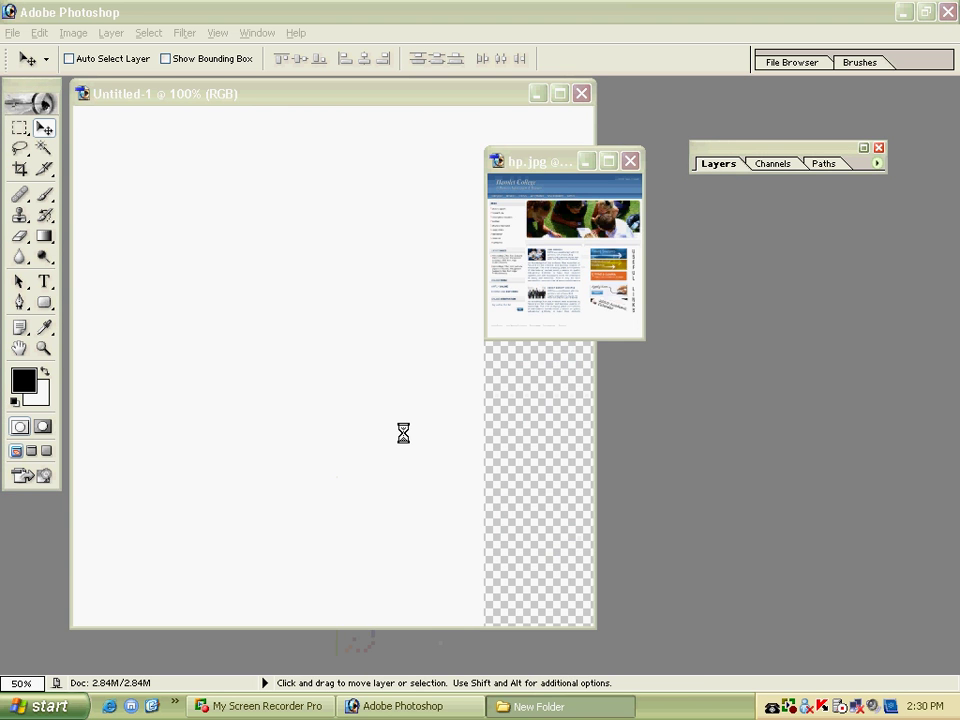
pyautogui.click(560, 706)
pyautogui.doubleClick(388, 274)
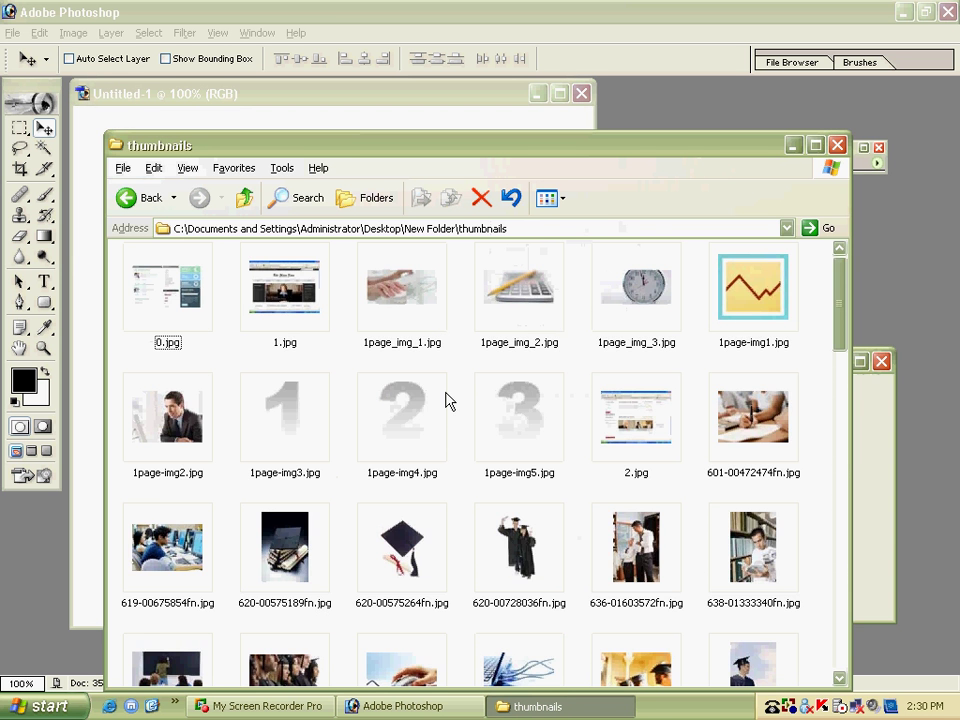
pyautogui.scroll(-10, 447, 401)
pyautogui.scroll(-10, 447, 401)
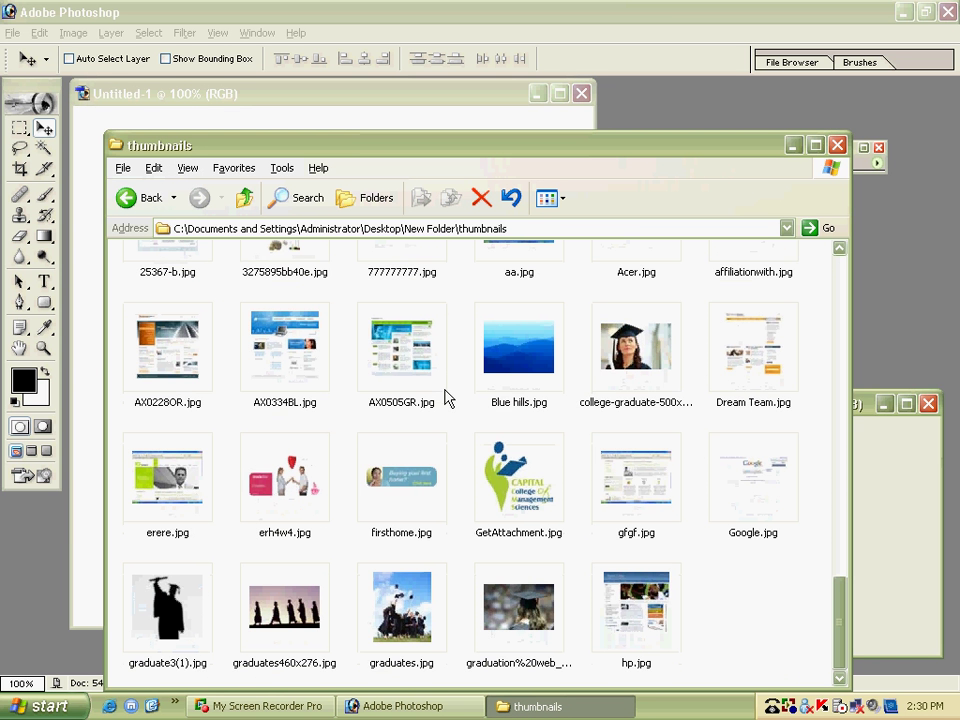
pyautogui.click(837, 145)
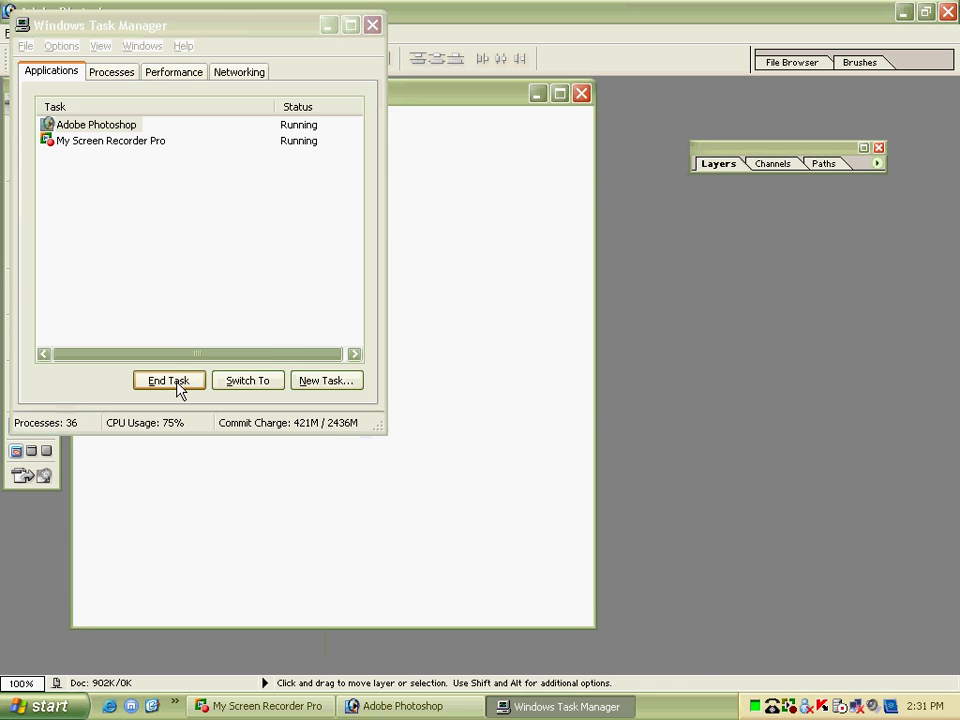
# Step: Force-end the unresponsive Adobe Photoshop task and close Task Manager
pyautogui.click(131, 126)
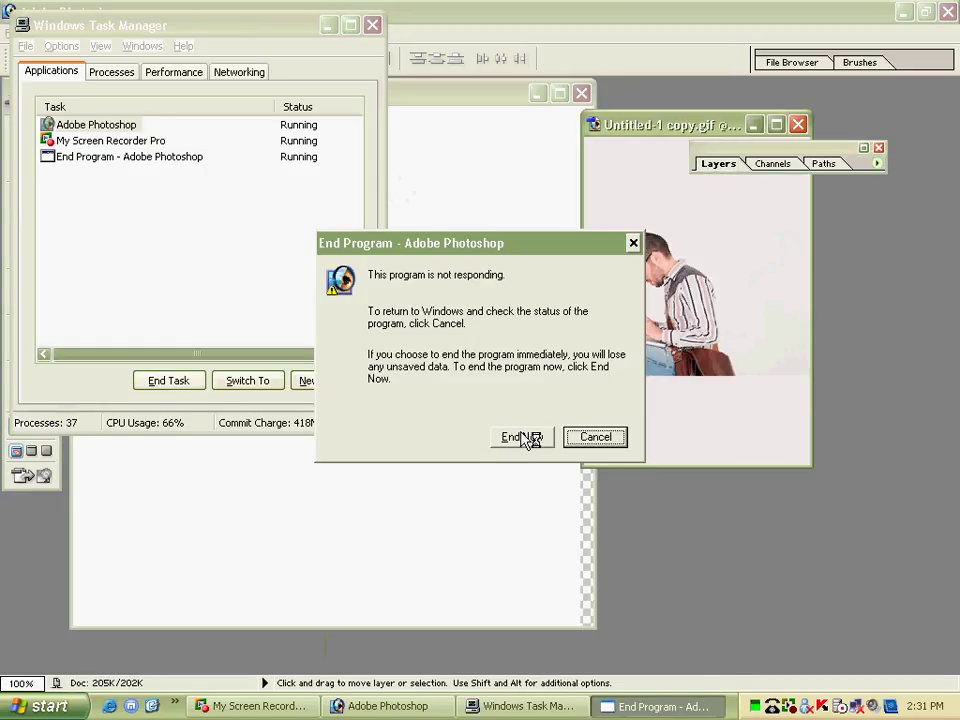
pyautogui.click(522, 437)
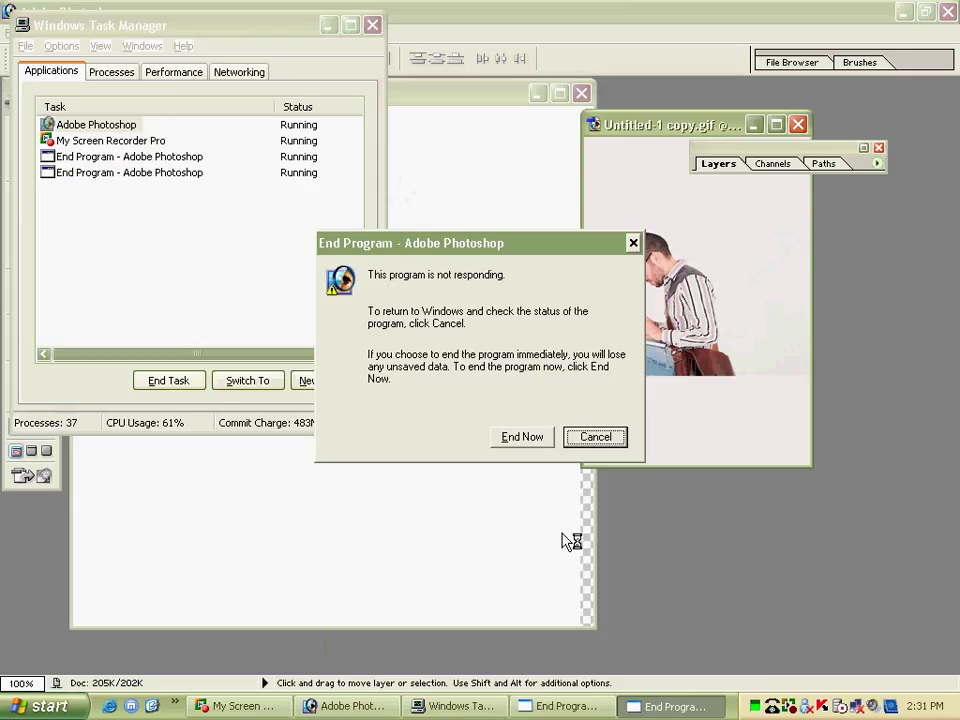
pyautogui.click(530, 444)
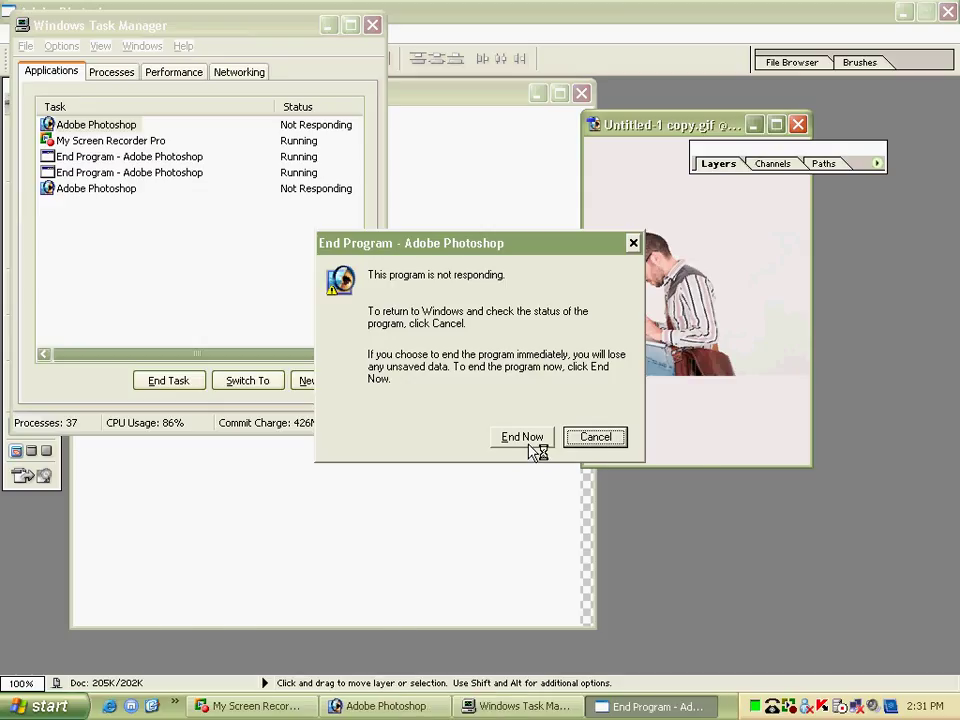
pyautogui.click(378, 25)
pyautogui.click(602, 450)
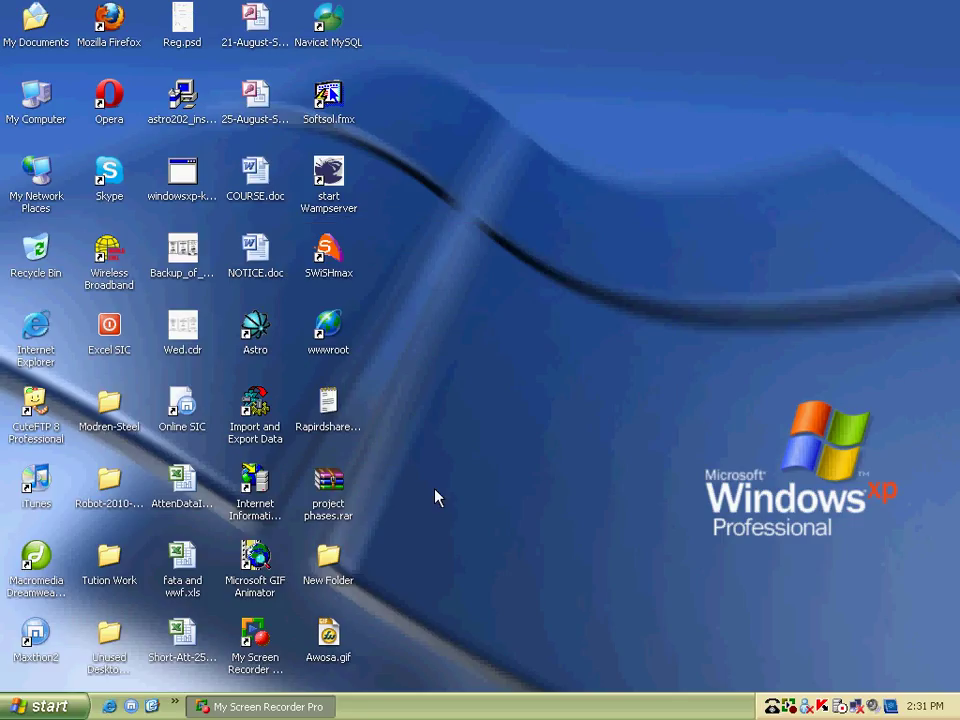
pyautogui.doubleClick(340, 572)
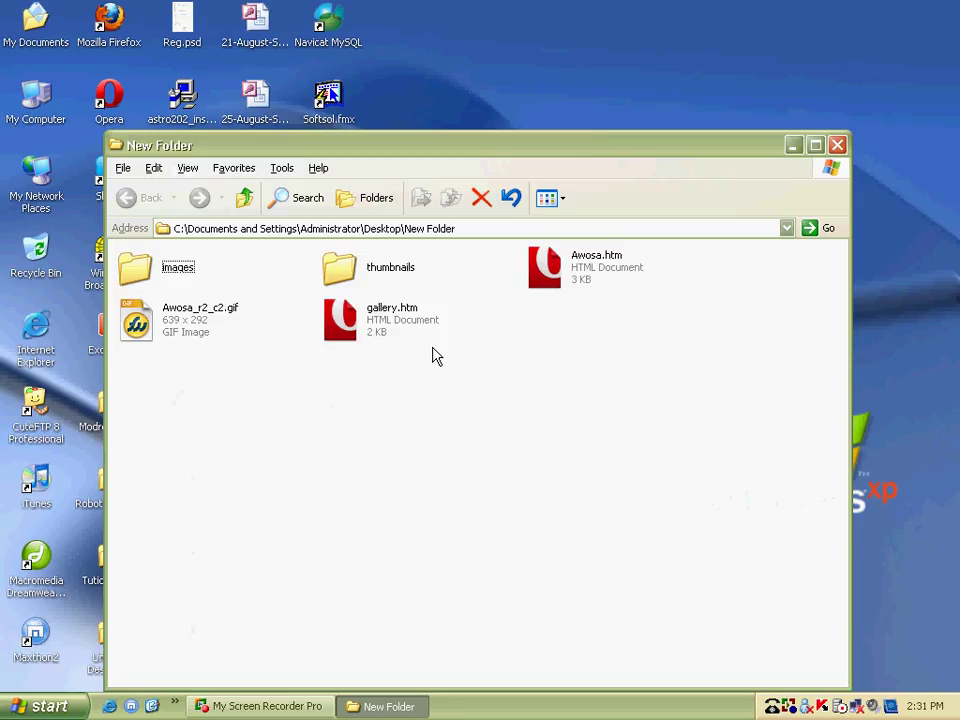
pyautogui.click(381, 325)
pyautogui.rightClick(380, 325)
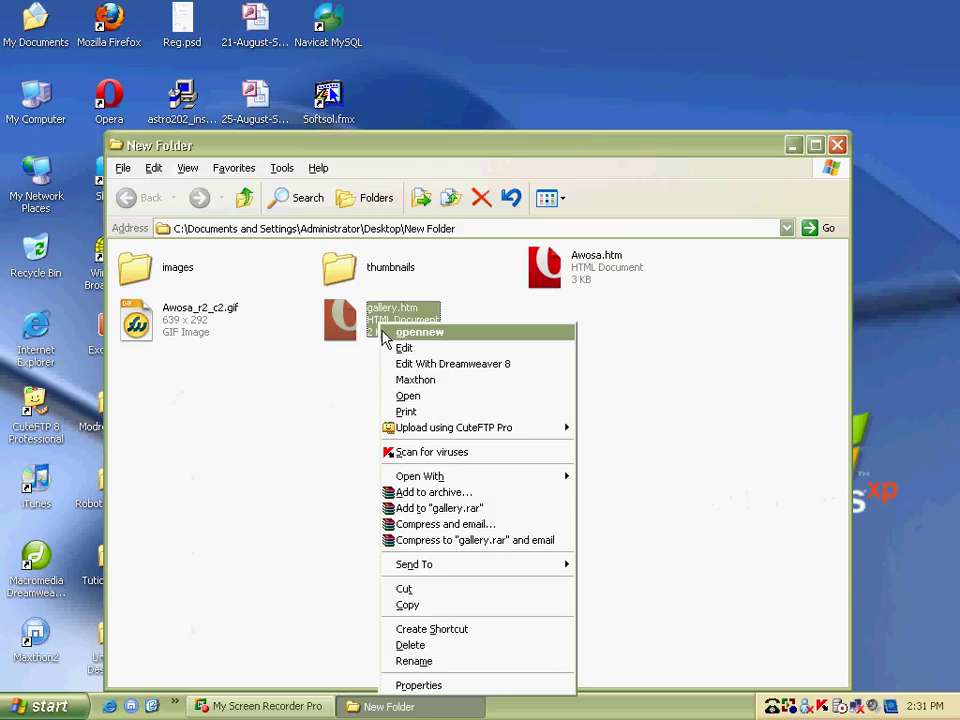
pyautogui.moveTo(475, 476)
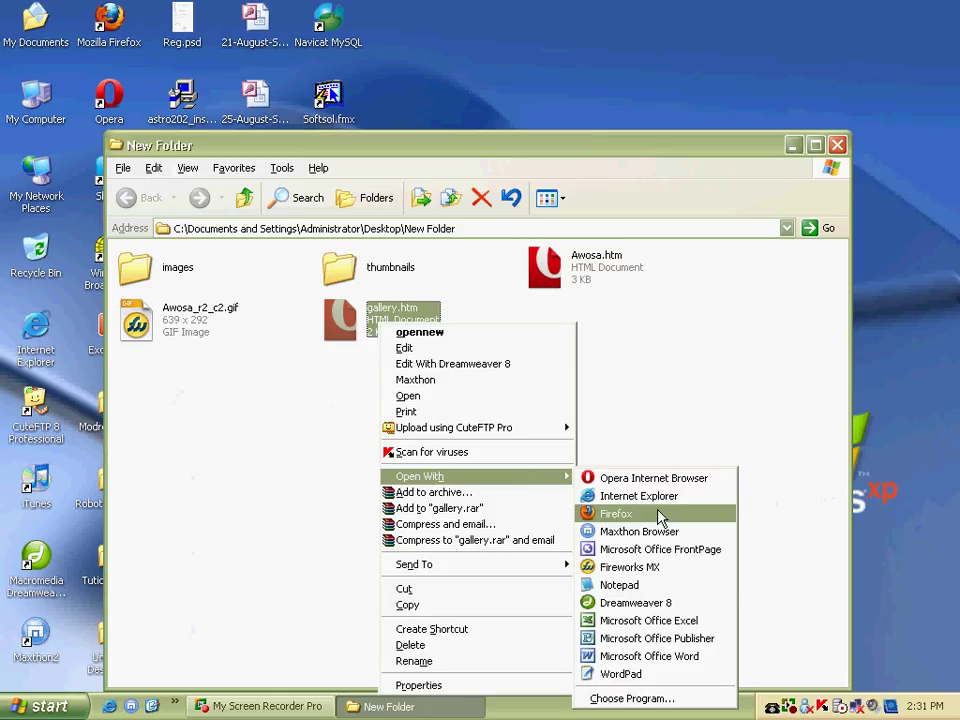
pyautogui.click(660, 514)
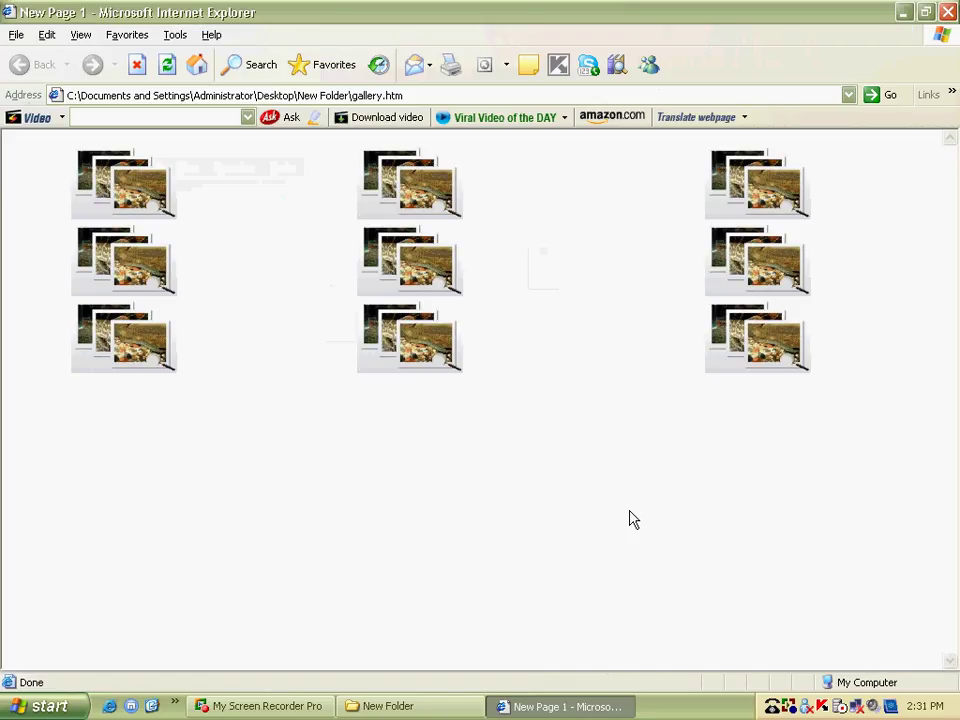
pyautogui.click(418, 710)
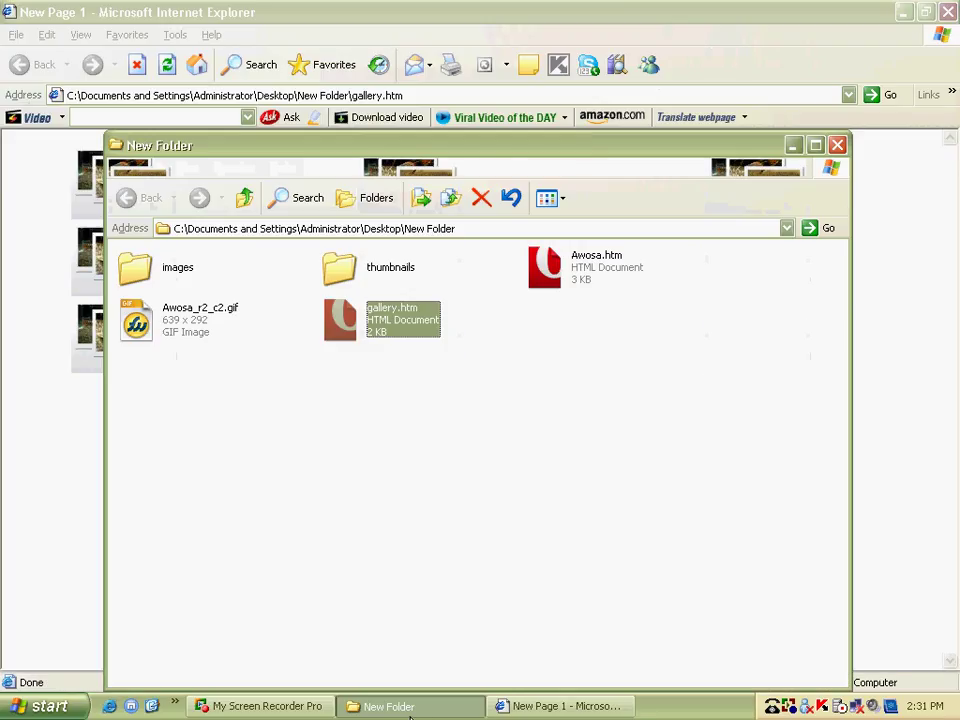
pyautogui.click(560, 285)
pyautogui.rightClick(560, 285)
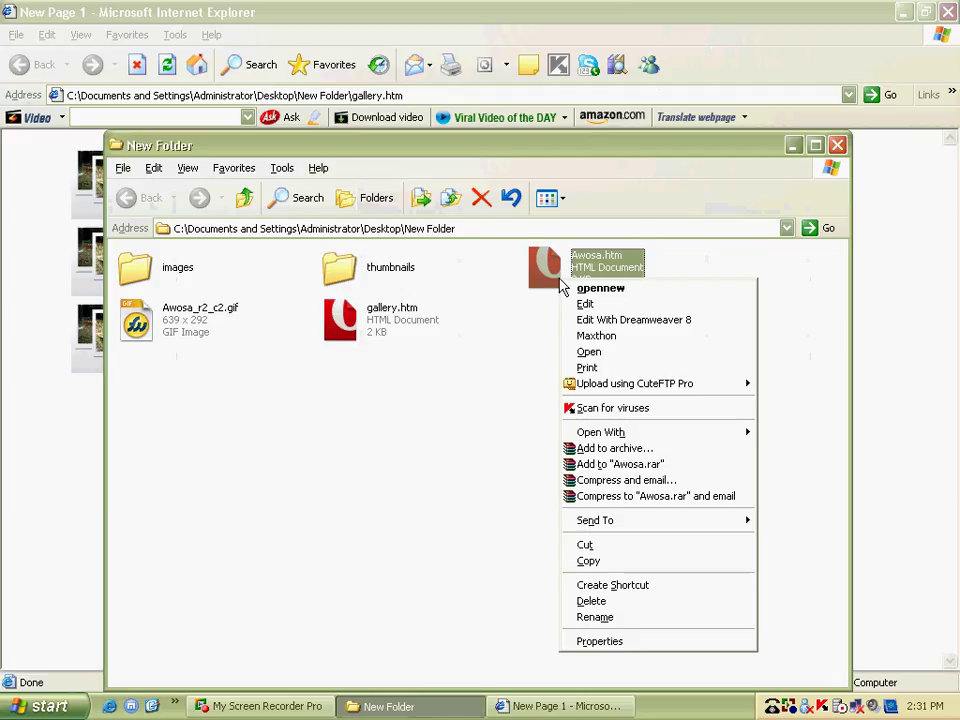
pyautogui.moveTo(601, 432)
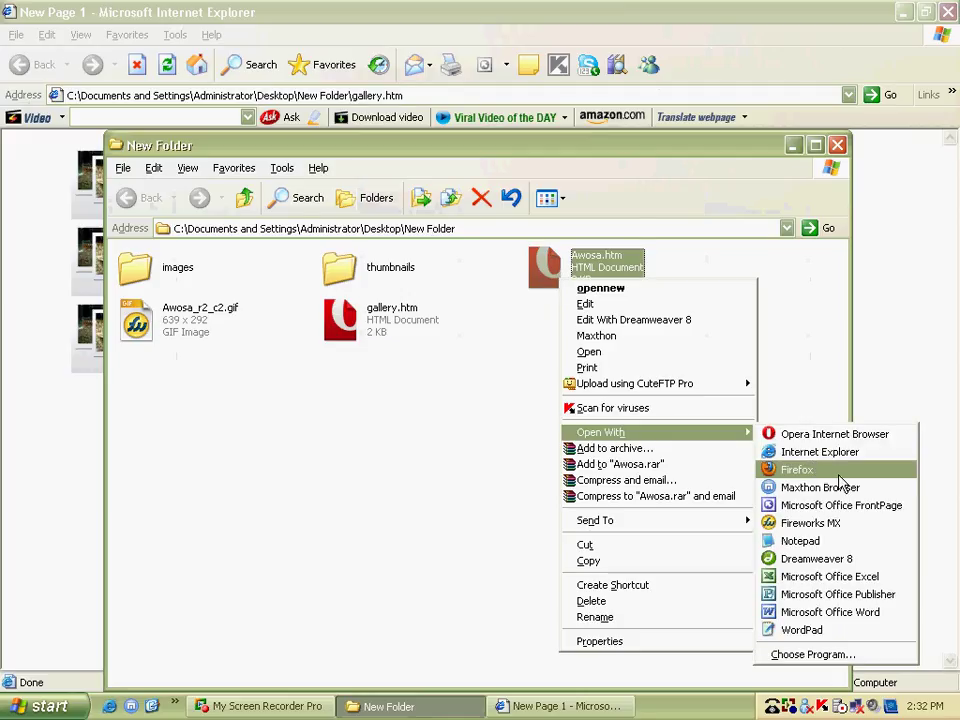
pyautogui.click(841, 455)
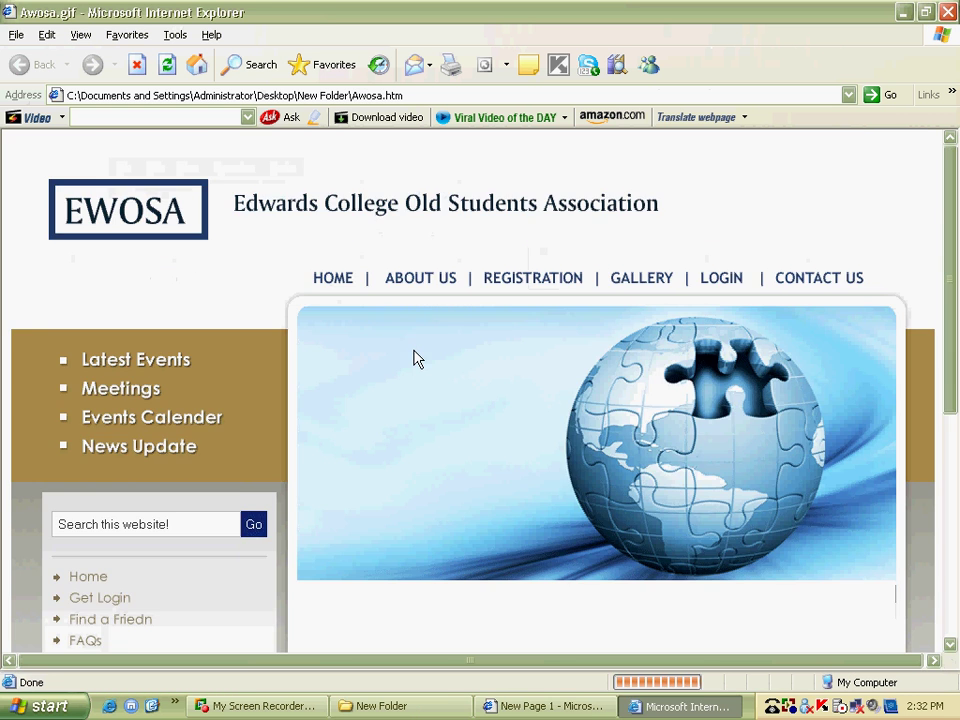
pyautogui.scroll(-5, 421, 399)
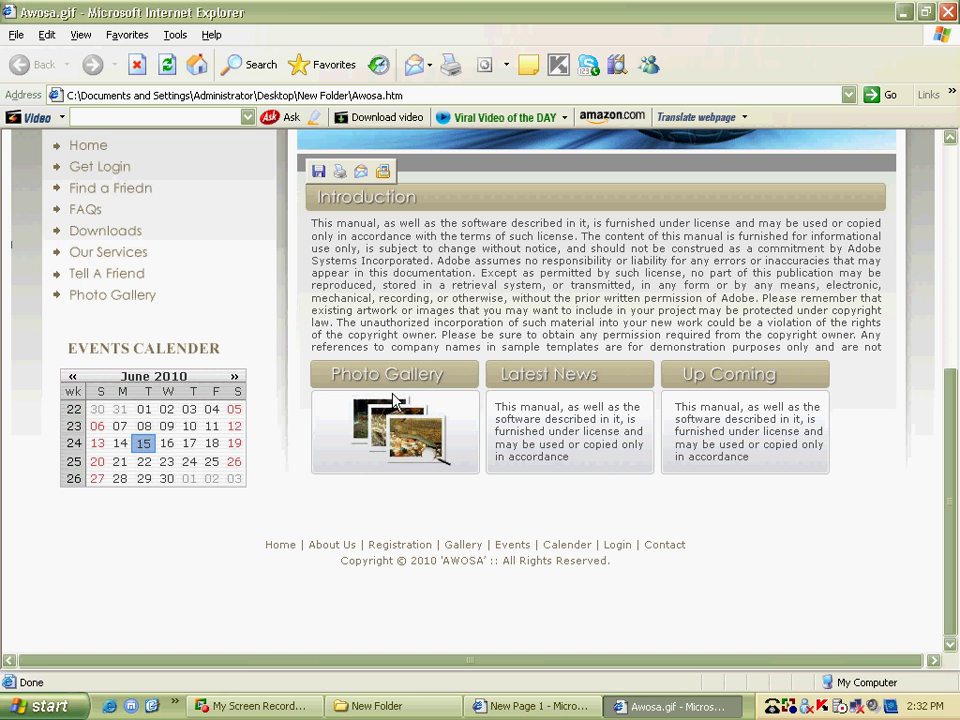
pyautogui.click(946, 14)
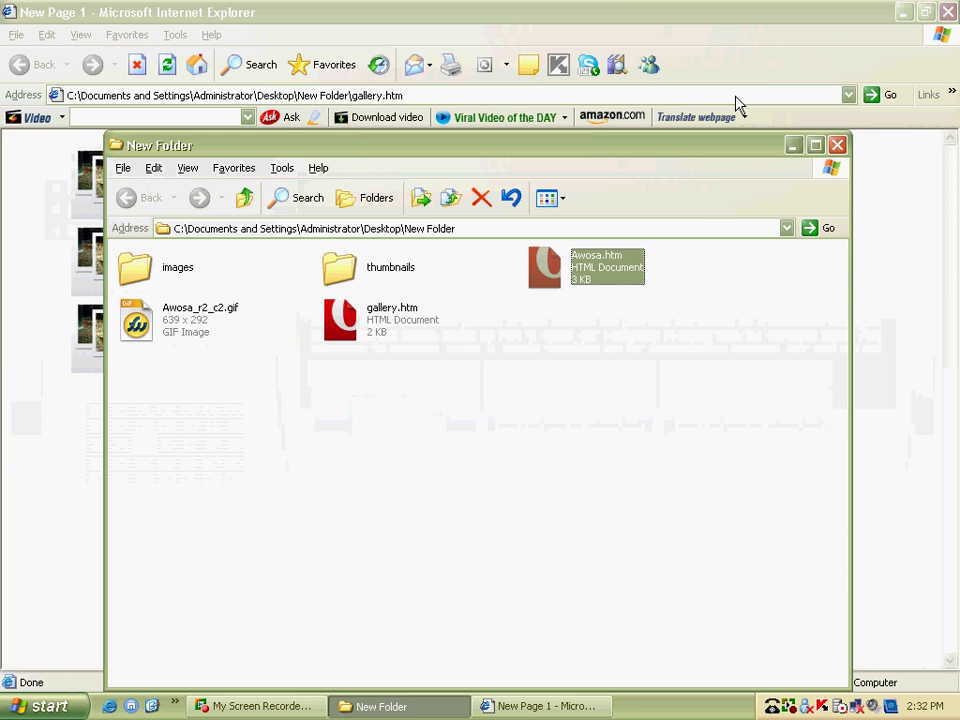
pyautogui.click(838, 145)
pyautogui.hotkey('alt', 'F4')
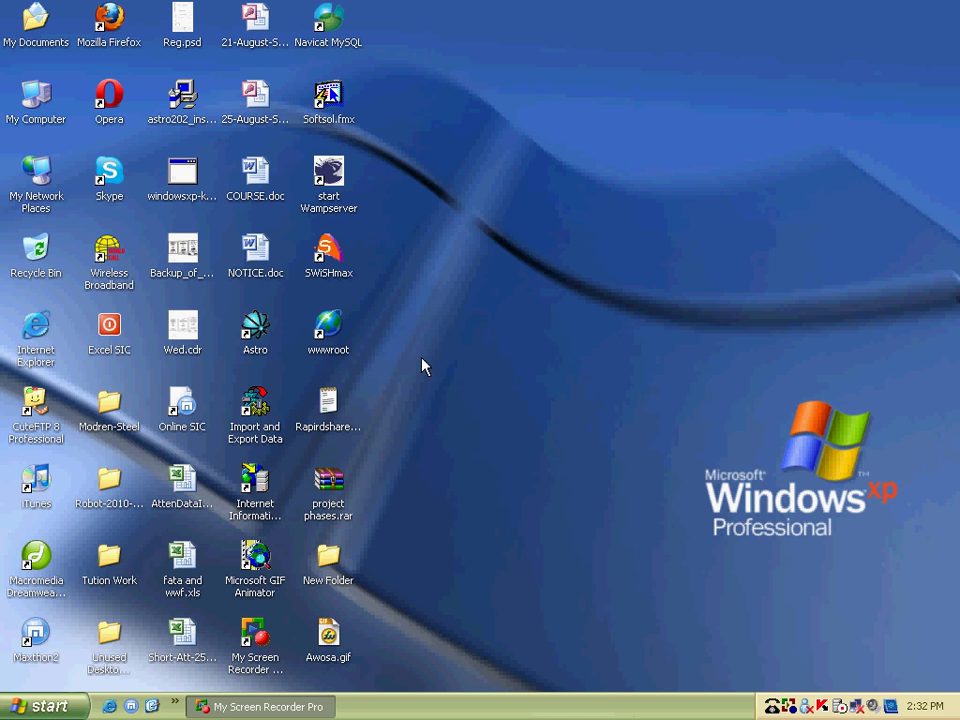
# Step: Select five My Documents jpgs, including tmp44, tmp55 and tmp33333, copy them, and close
pyautogui.doubleClick(56, 38)
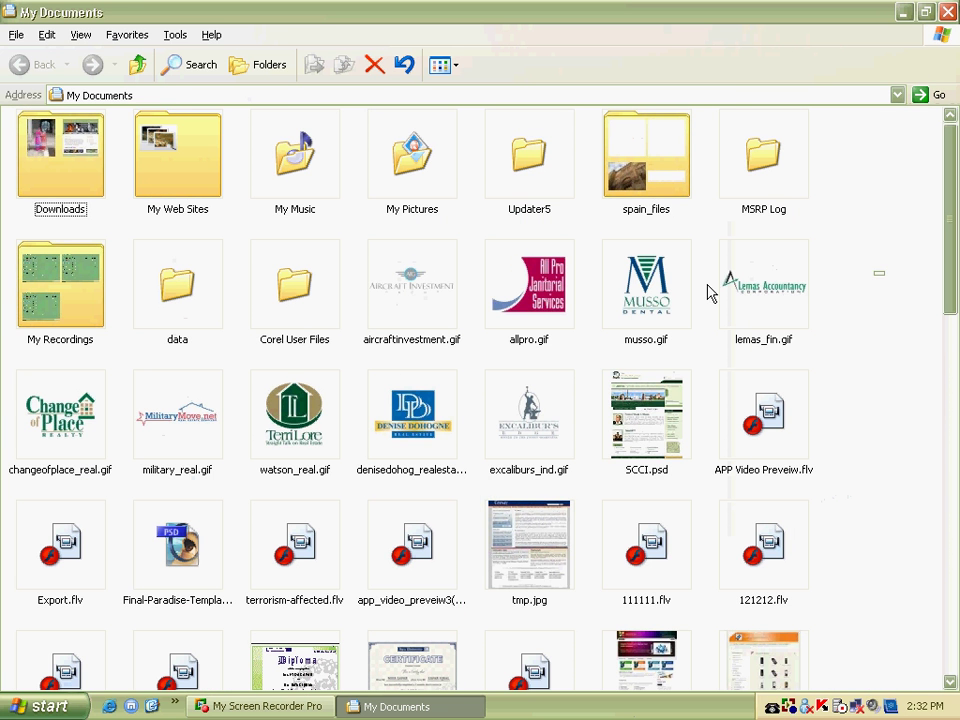
pyautogui.moveTo(707, 292); pyautogui.dragTo(484, 240)
pyautogui.scroll(-10, 668, 606)
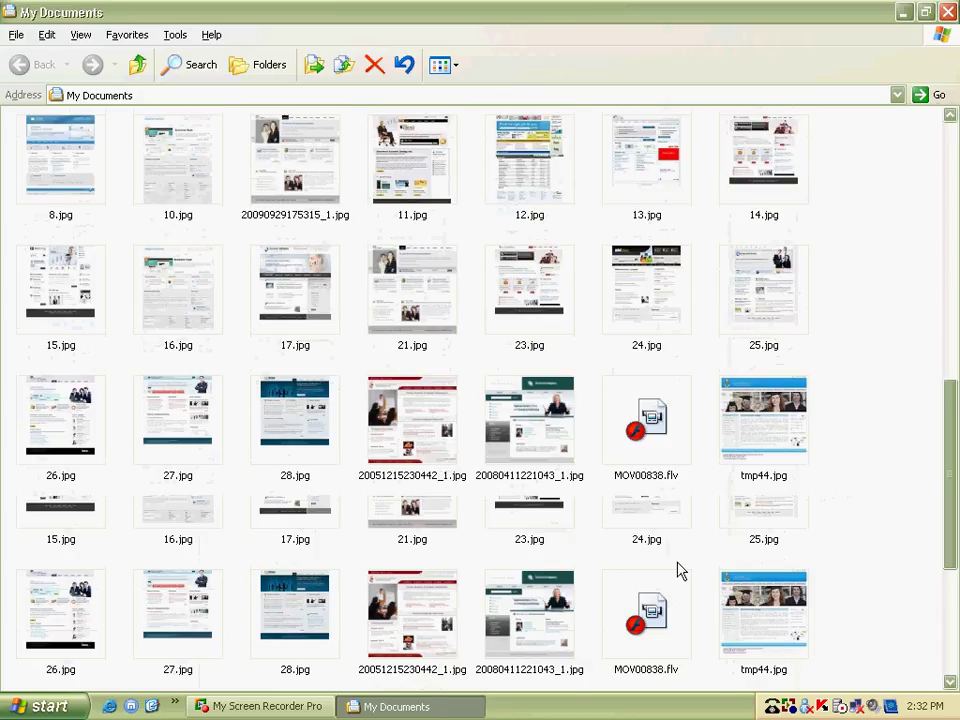
pyautogui.moveTo(590, 470); pyautogui.dragTo(370, 430)
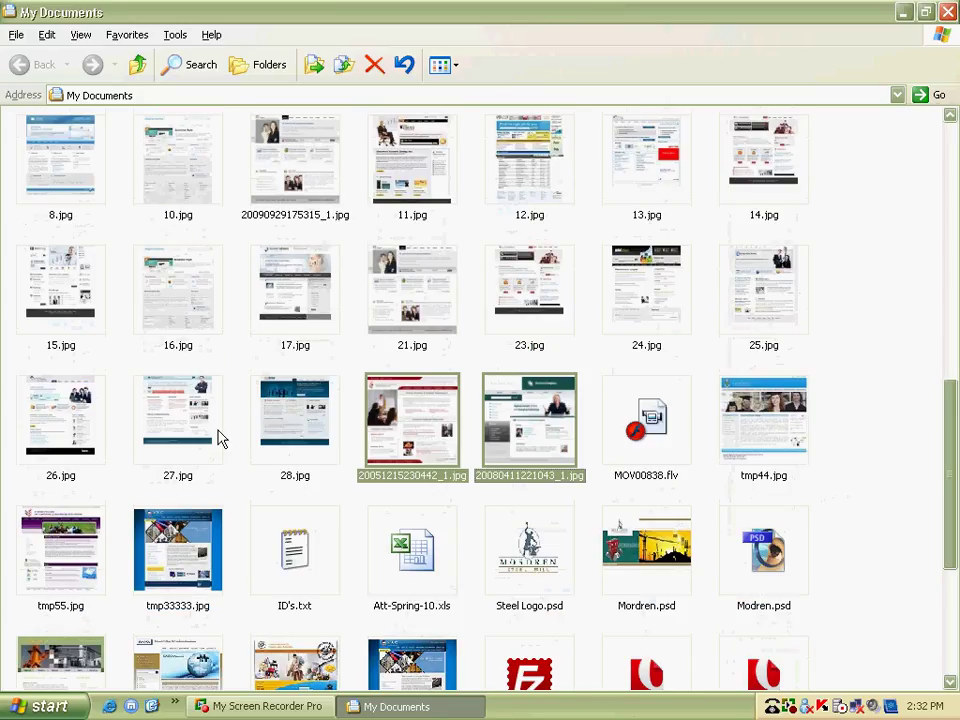
pyautogui.keyDown('ctrl'); pyautogui.click(60, 548); pyautogui.keyUp('ctrl')
pyautogui.keyDown('ctrl'); pyautogui.click(178, 548); pyautogui.keyUp('ctrl')
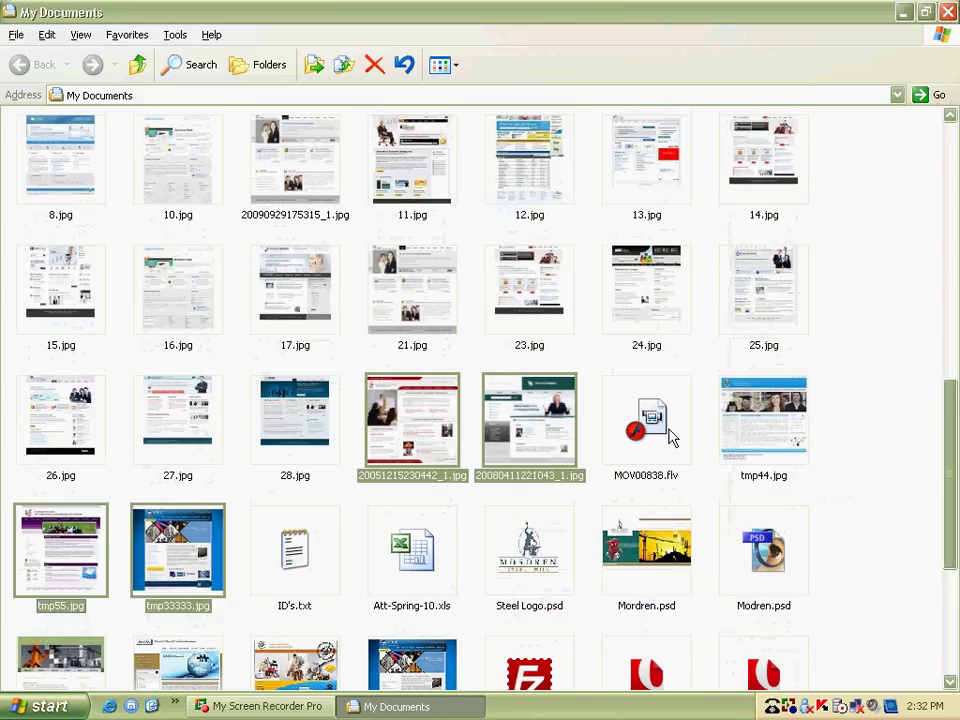
pyautogui.click(490, 458)
pyautogui.keyDown('ctrl'); pyautogui.click(765, 430); pyautogui.keyUp('ctrl')
pyautogui.keyDown('ctrl'); pyautogui.click(400, 430); pyautogui.keyUp('ctrl')
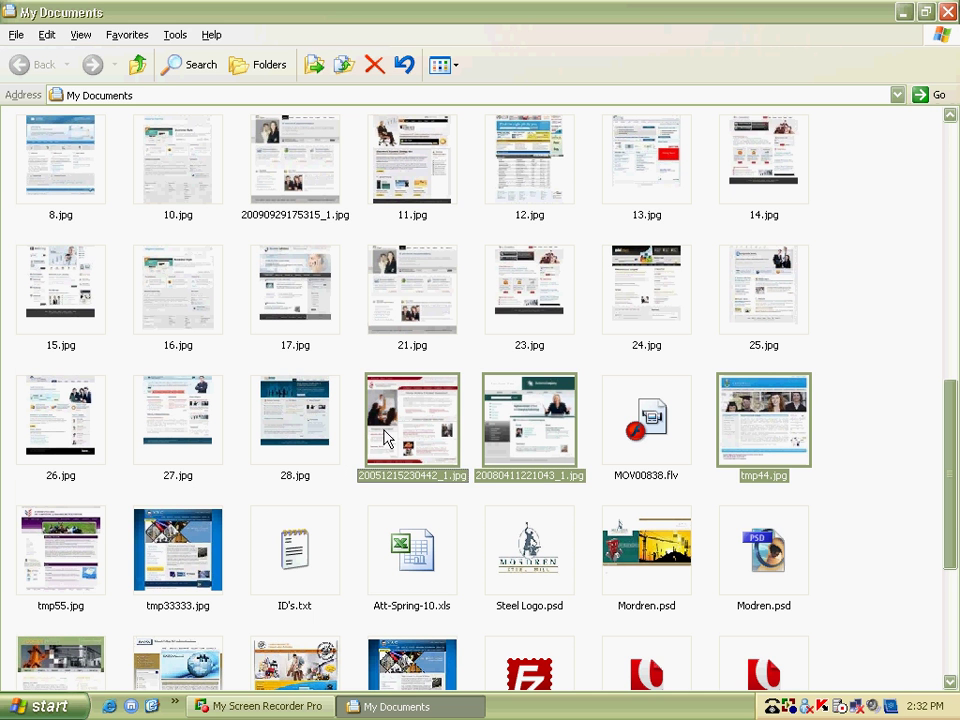
pyautogui.keyDown('ctrl'); pyautogui.click(178, 548); pyautogui.keyUp('ctrl')
pyautogui.keyDown('ctrl'); pyautogui.click(58, 570); pyautogui.keyUp('ctrl')
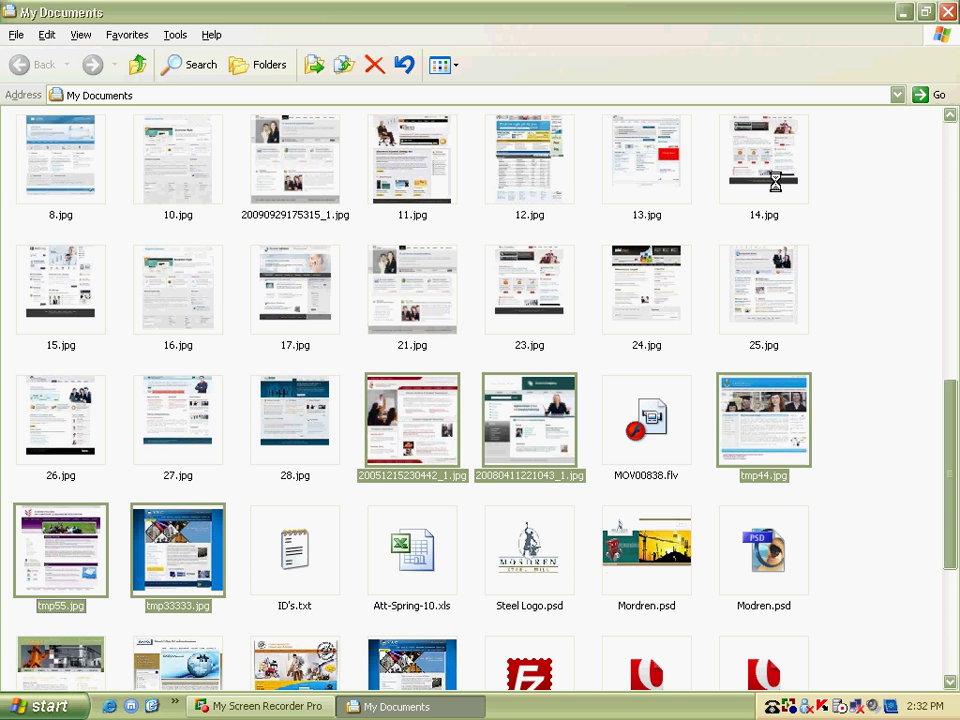
pyautogui.hotkey('alt', 'F4')
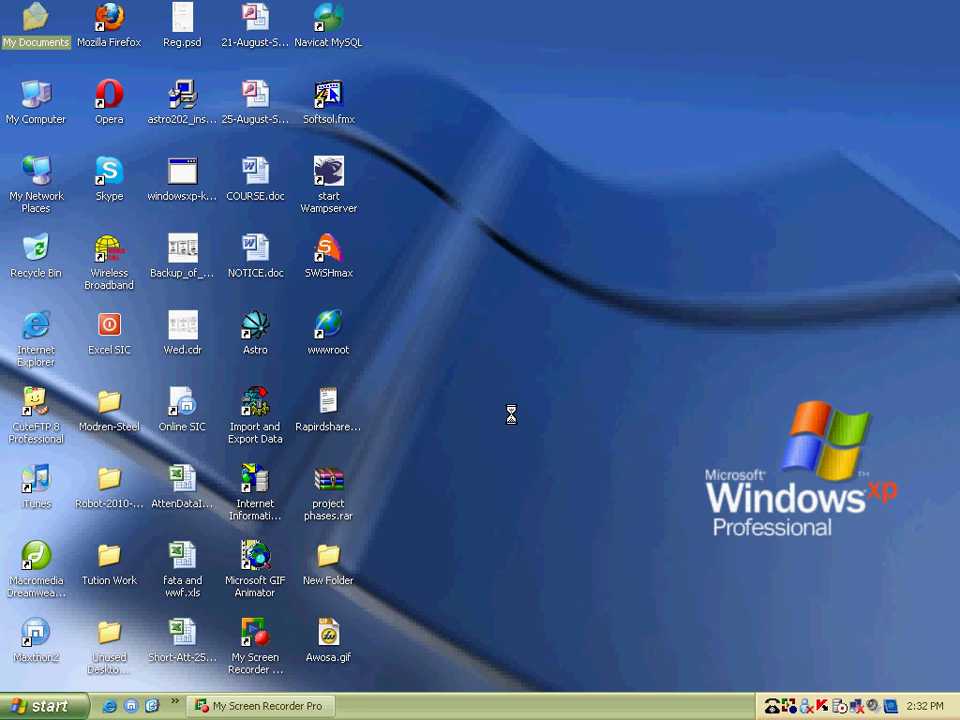
# Step: Create New Folder (2) on the desktop, paste the five images in, and relaunch Photoshop
pyautogui.rightClick(511, 412)
pyautogui.moveTo(575, 540)
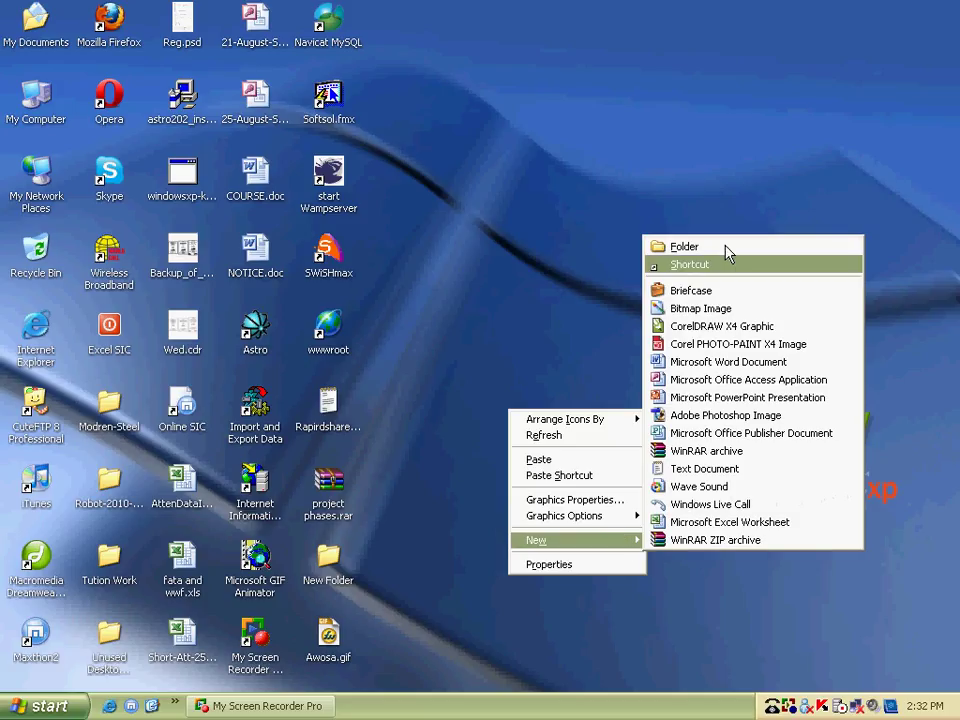
pyautogui.click(728, 248)
pyautogui.click(555, 412)
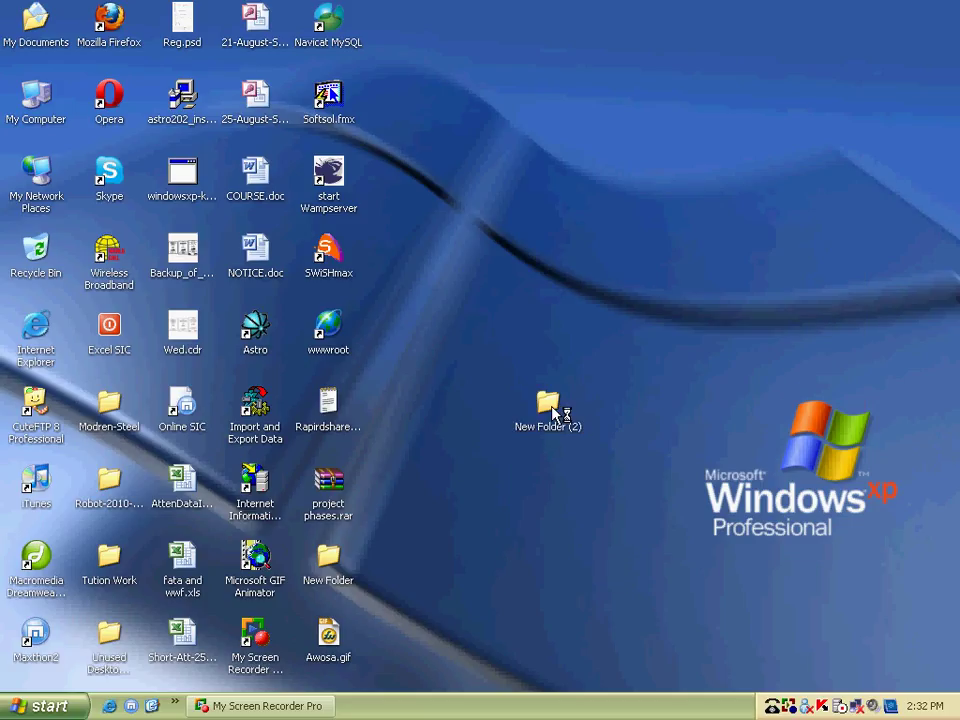
pyautogui.doubleClick(557, 410)
pyautogui.hotkey('ctrl', 'v')
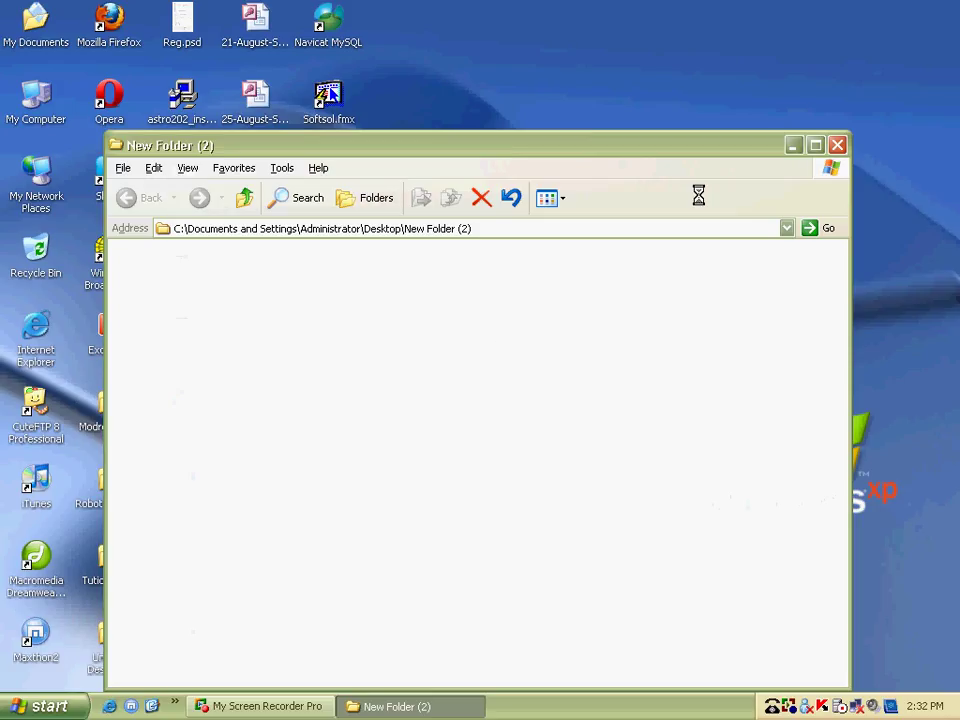
pyautogui.click(843, 146)
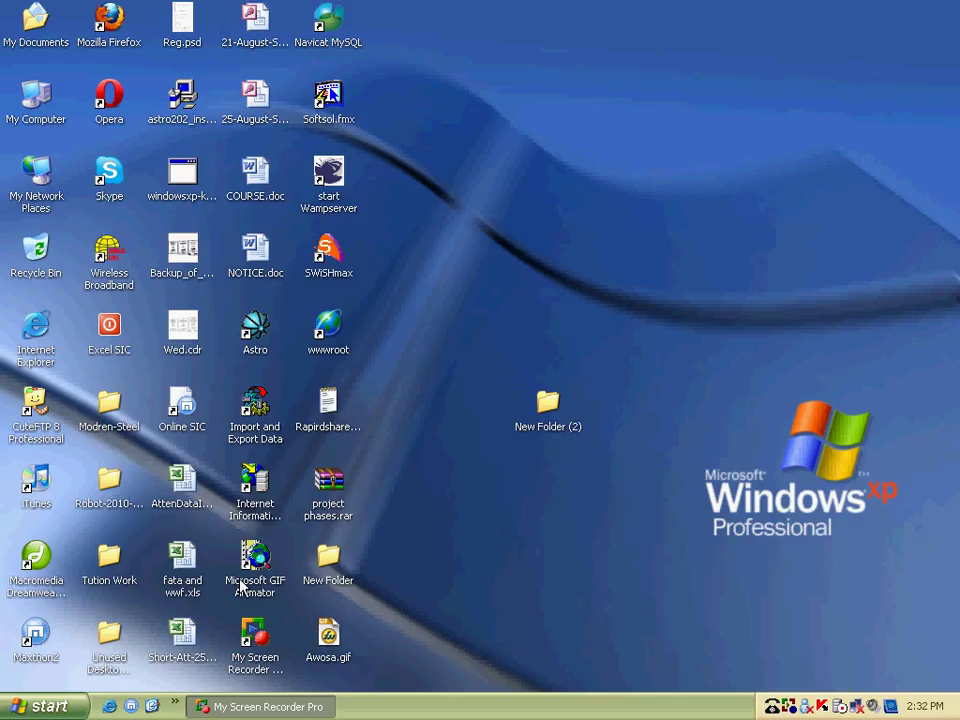
pyautogui.click(40, 706)
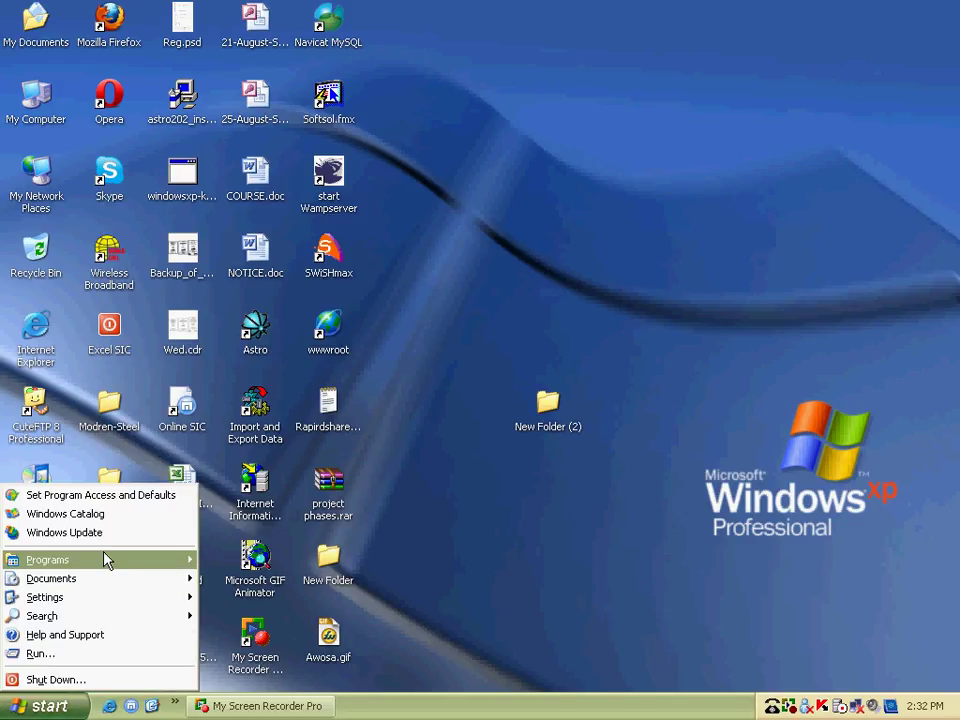
pyautogui.click(300, 595)
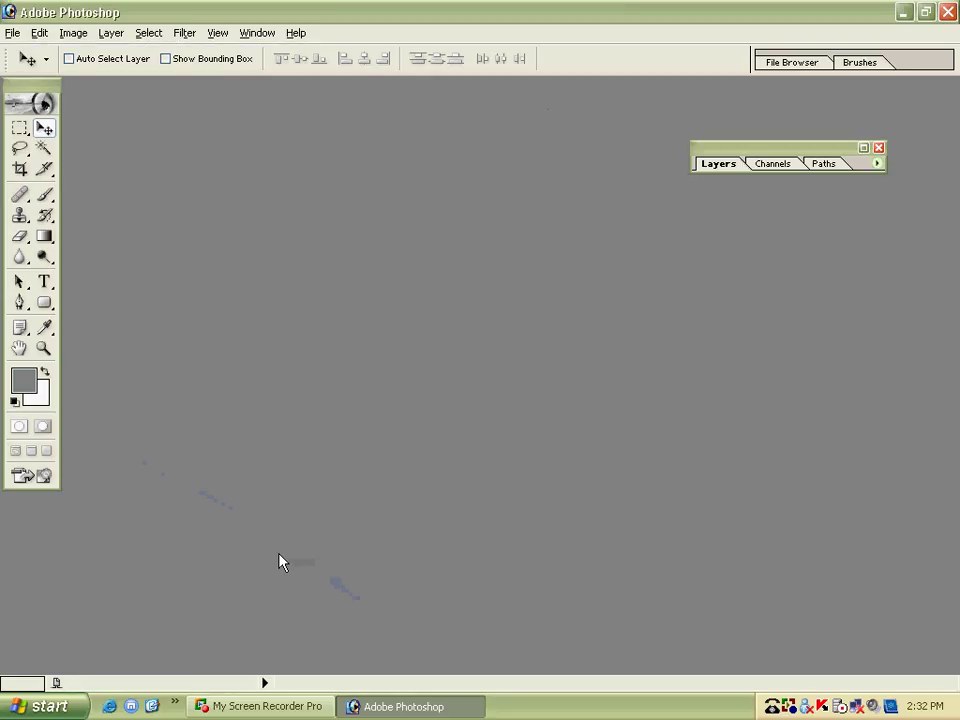
# Step: Generate a Web Photo Gallery from New Folder (2) with New Folder as destination
pyautogui.click(12, 37)
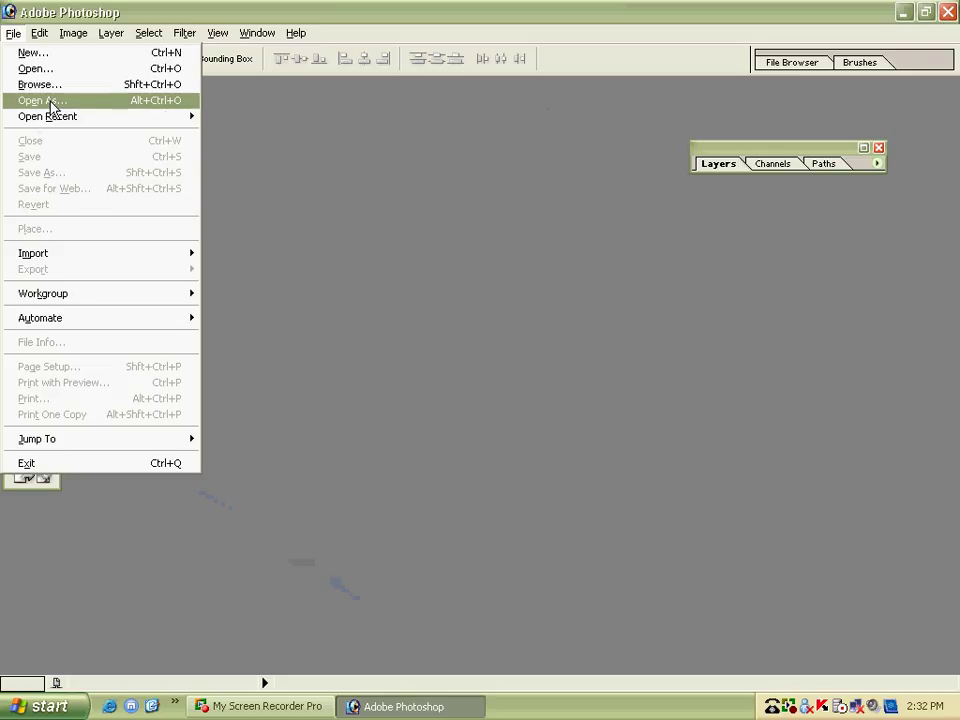
pyautogui.moveTo(60, 318)
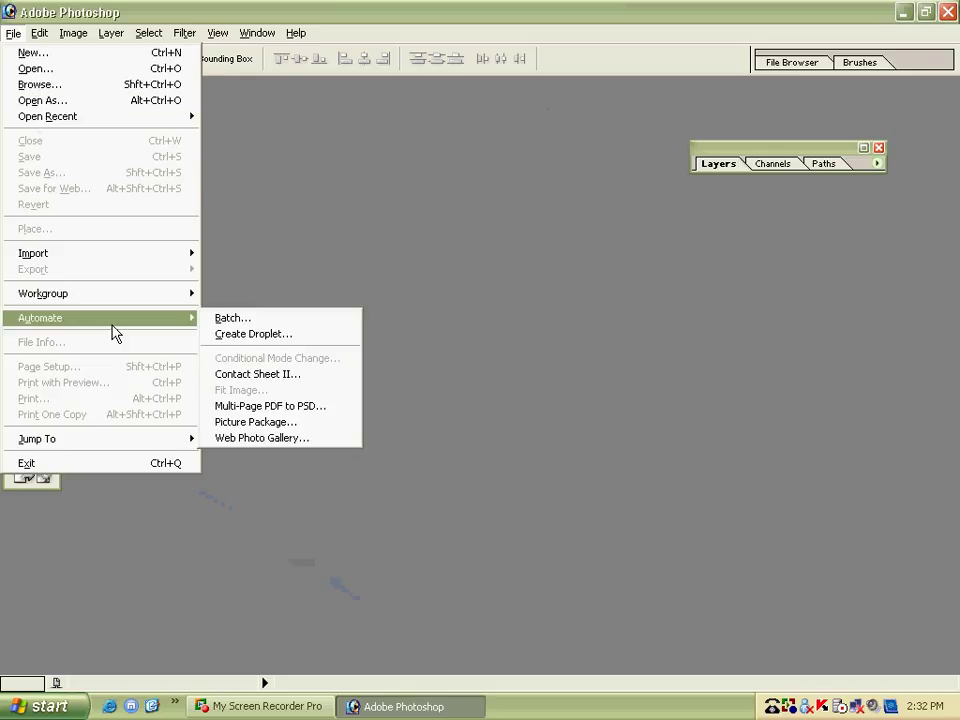
pyautogui.click(238, 439)
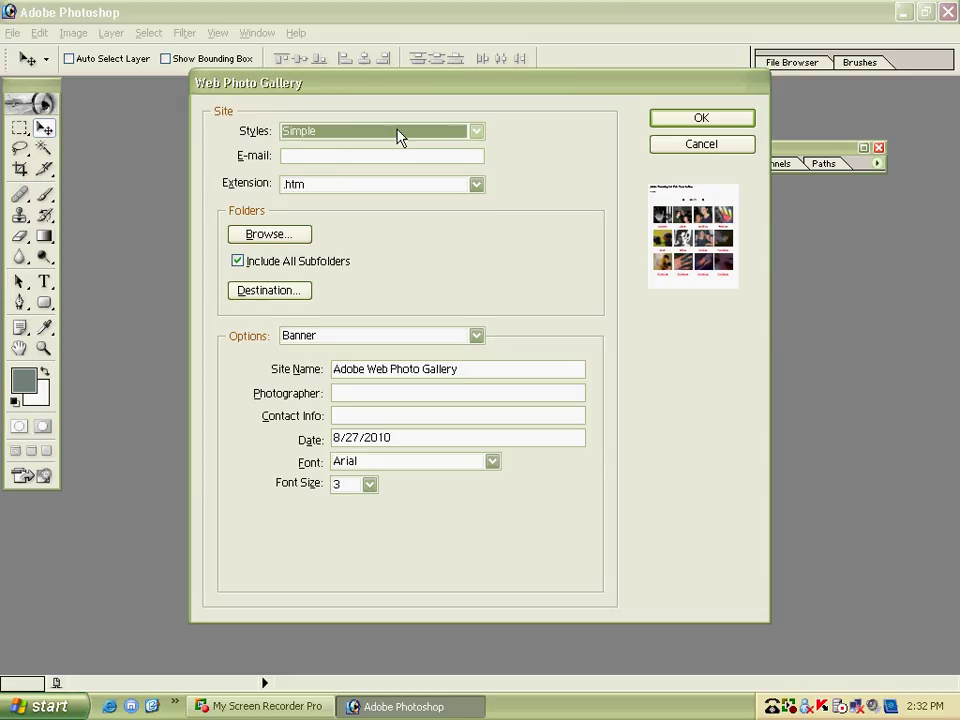
pyautogui.click(271, 233)
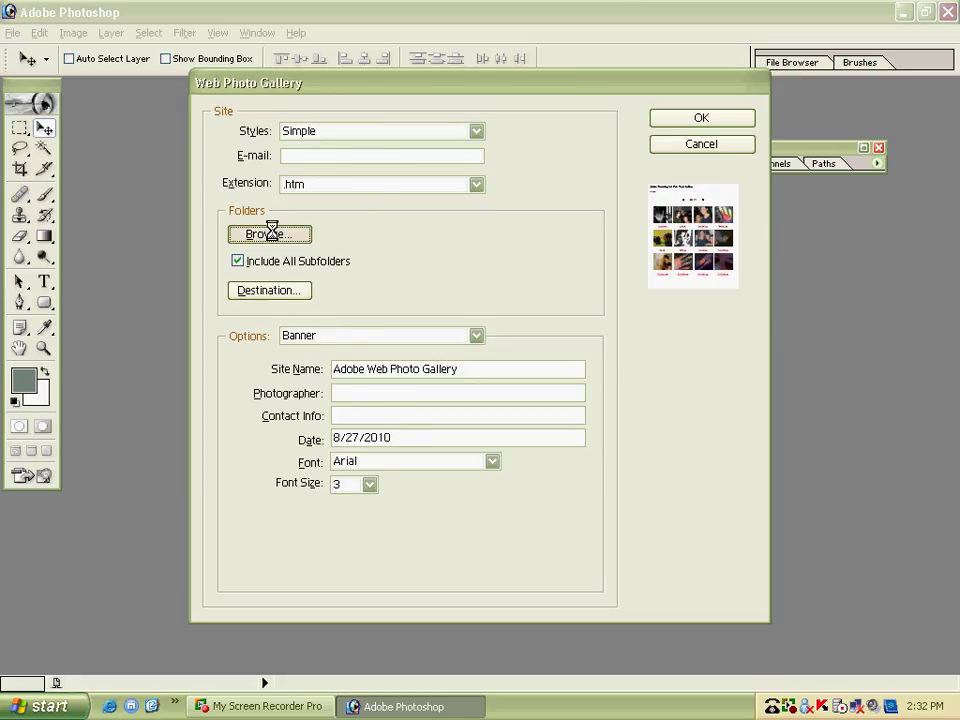
pyautogui.click(434, 405)
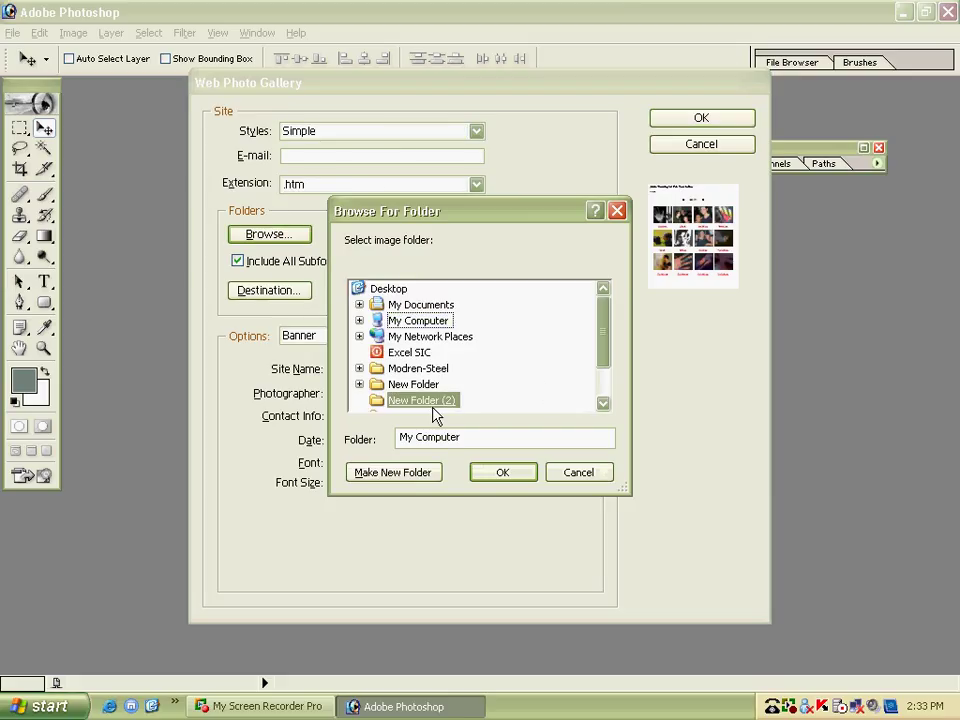
pyautogui.click(500, 473)
pyautogui.click(290, 292)
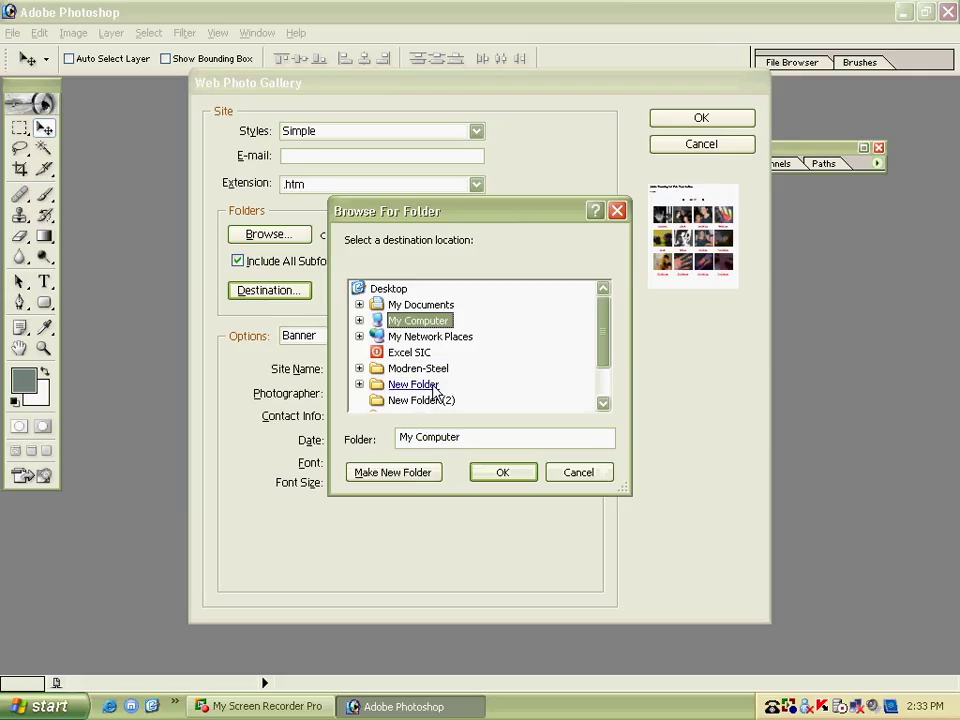
pyautogui.click(434, 388)
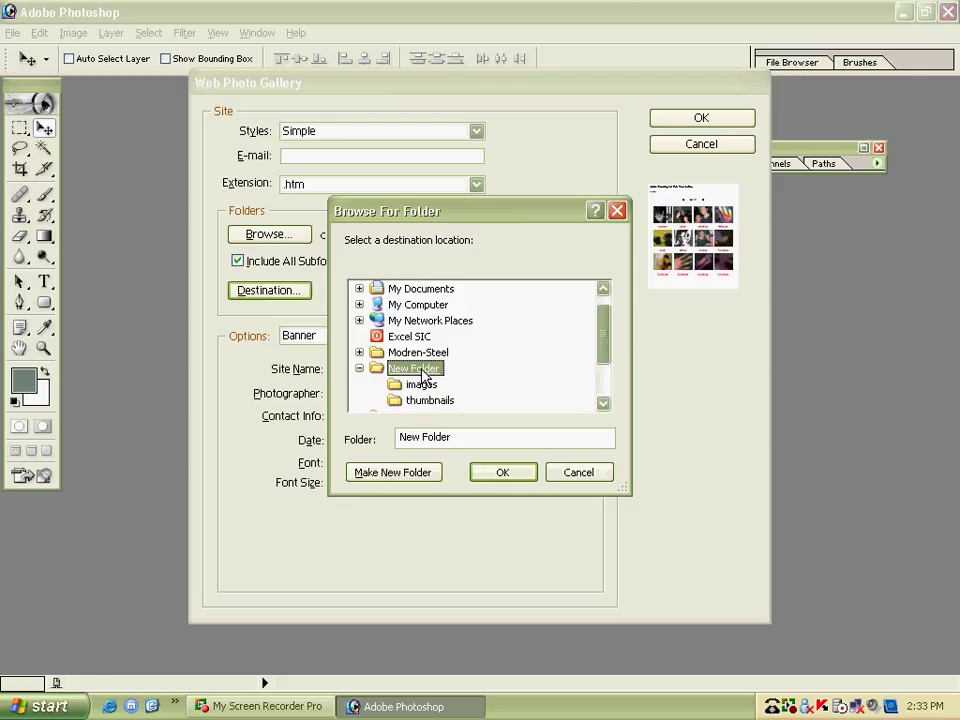
pyautogui.click(502, 474)
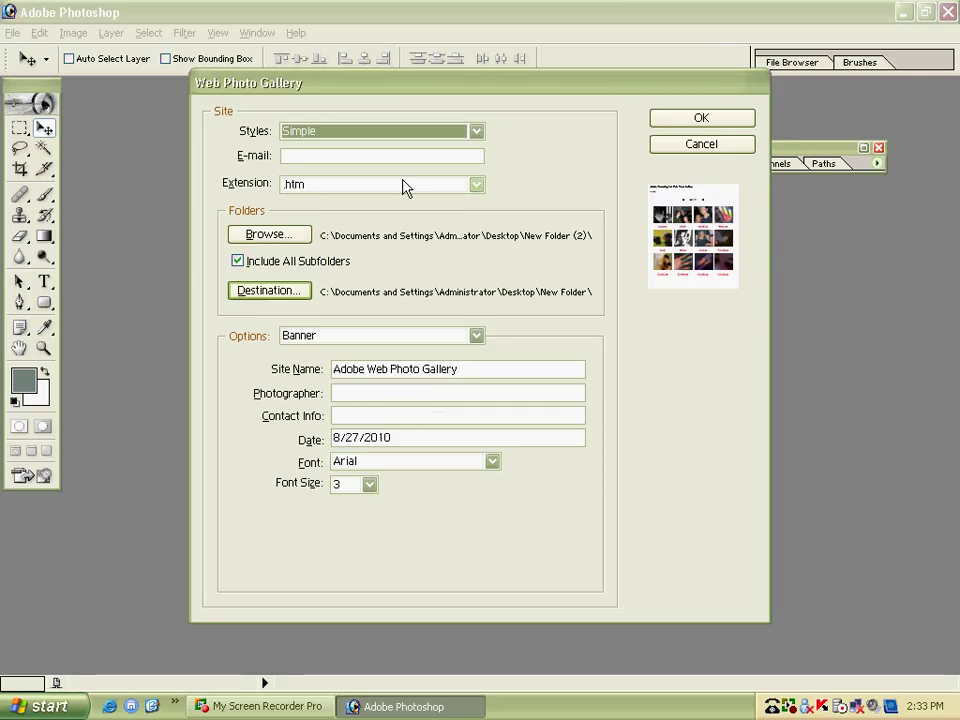
pyautogui.click(705, 122)
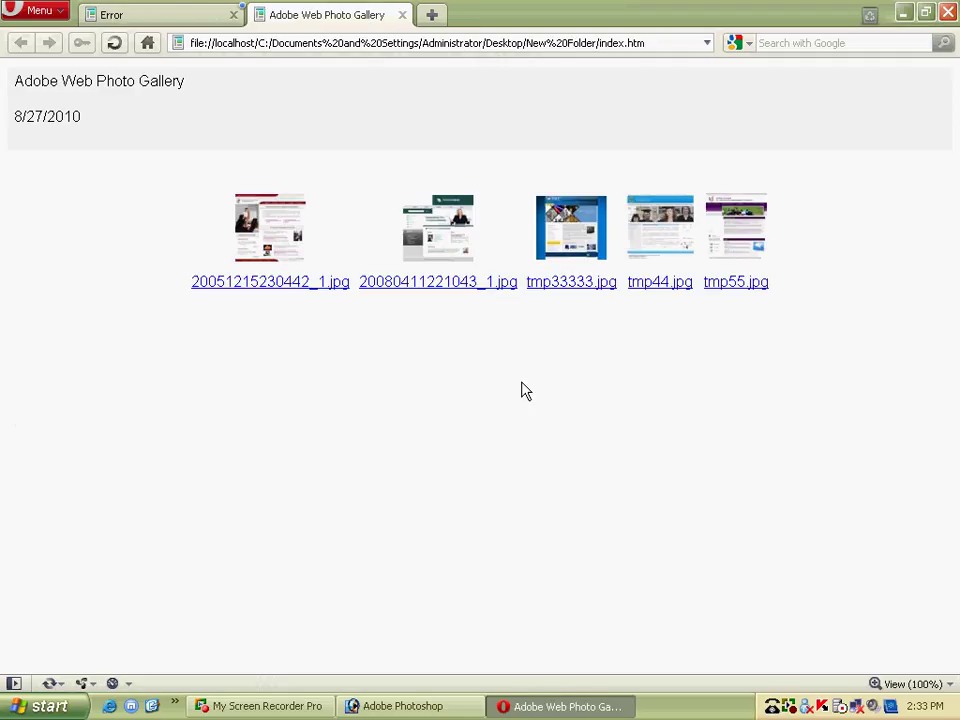
pyautogui.moveTo(26, 96); pyautogui.dragTo(133, 130)
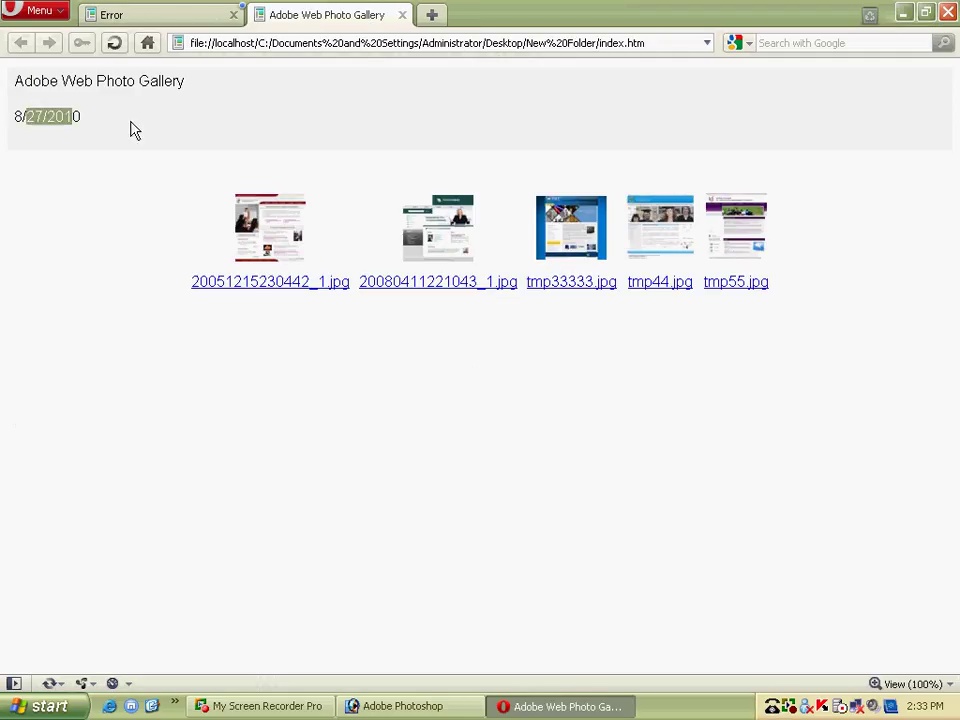
pyautogui.click(435, 262)
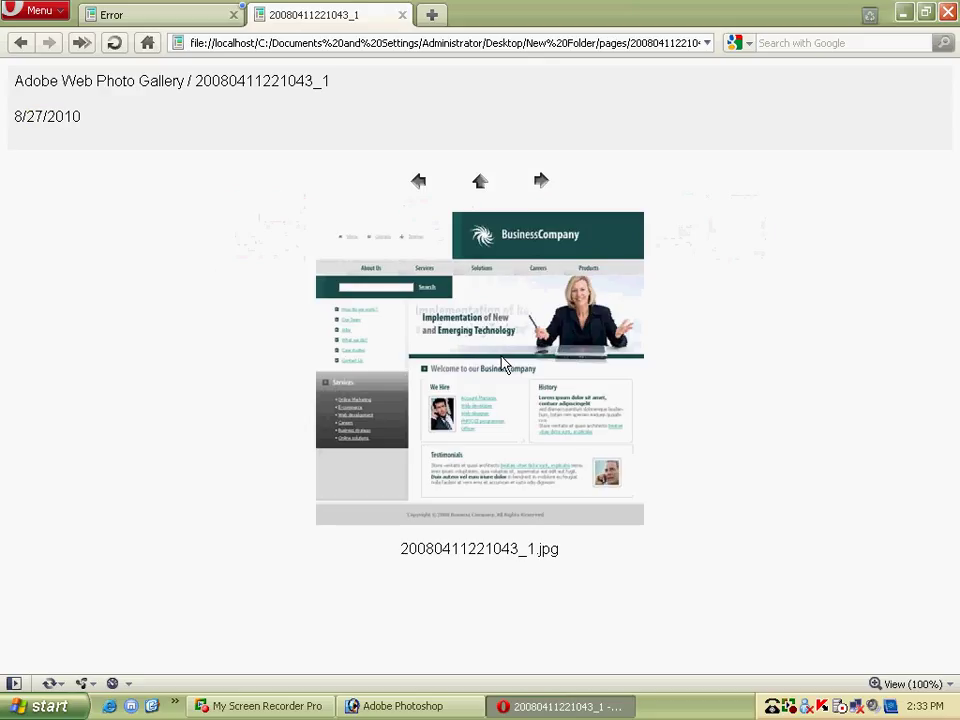
pyautogui.moveTo(22, 84); pyautogui.dragTo(311, 86)
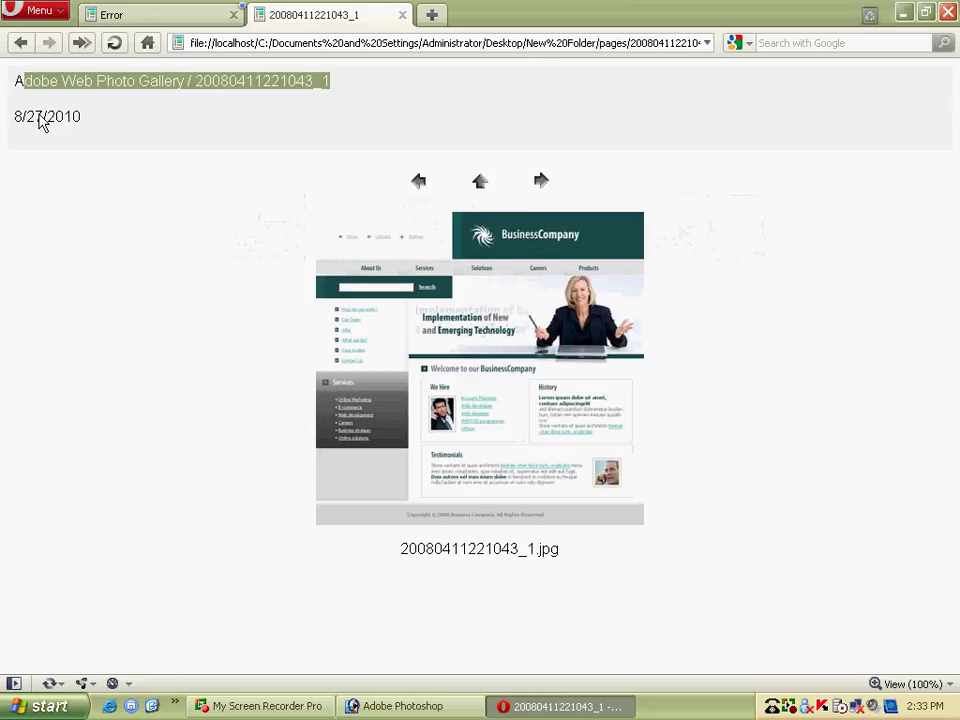
pyautogui.moveTo(35, 116); pyautogui.dragTo(144, 118)
pyautogui.click(465, 553)
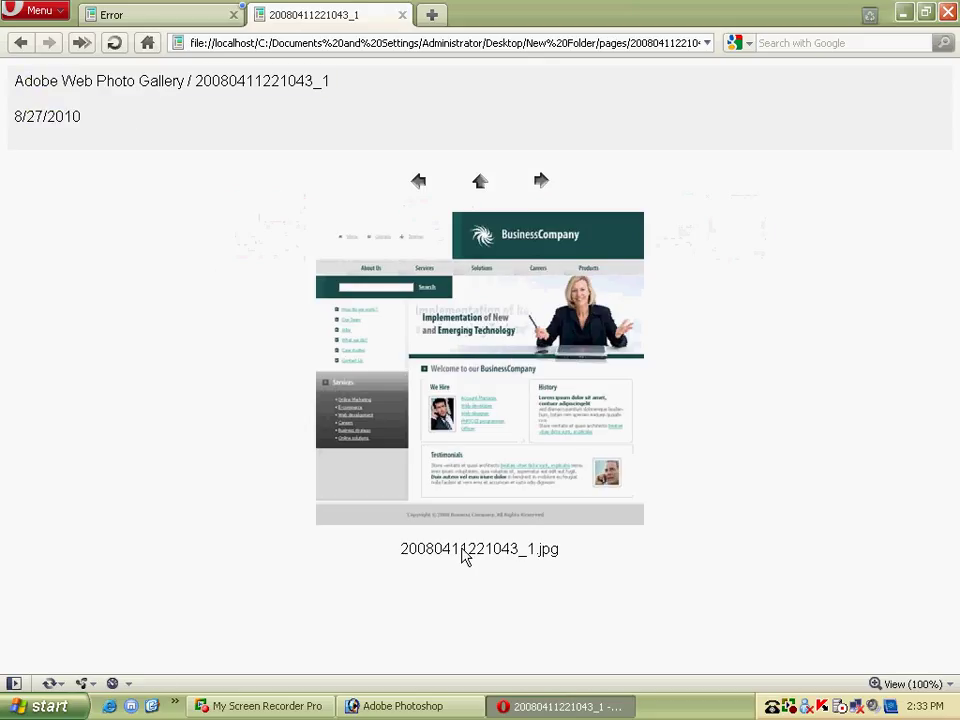
pyautogui.doubleClick(465, 553)
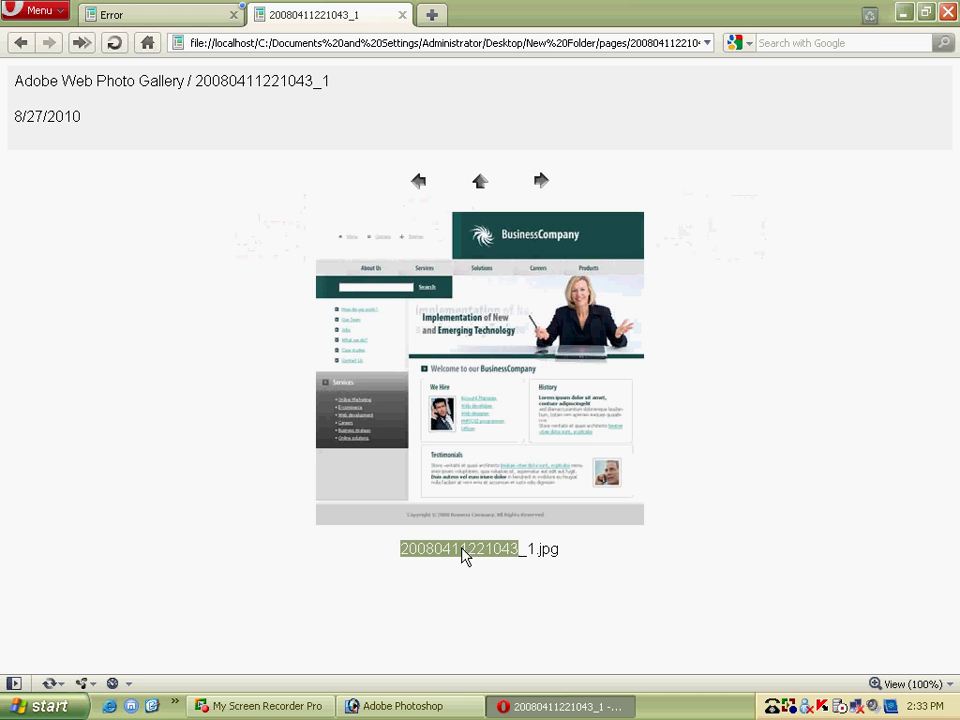
pyautogui.click(404, 14)
pyautogui.click(946, 12)
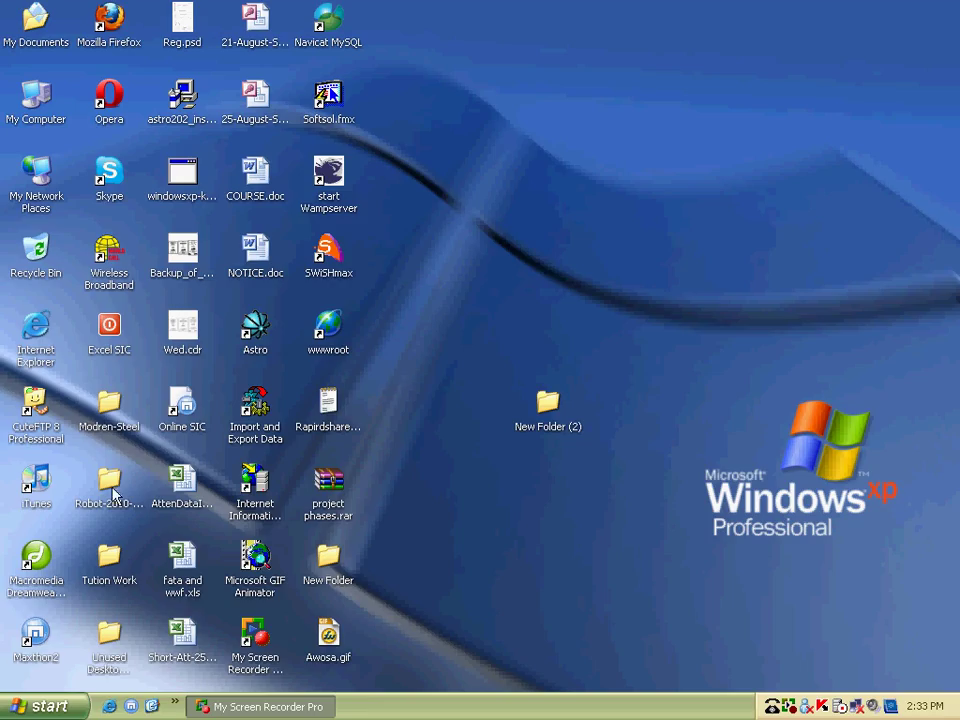
# Step: Navigate to E:\Softwares\Graphics and launch the Jalbum-install 8.exe installer
pyautogui.click(115, 40)
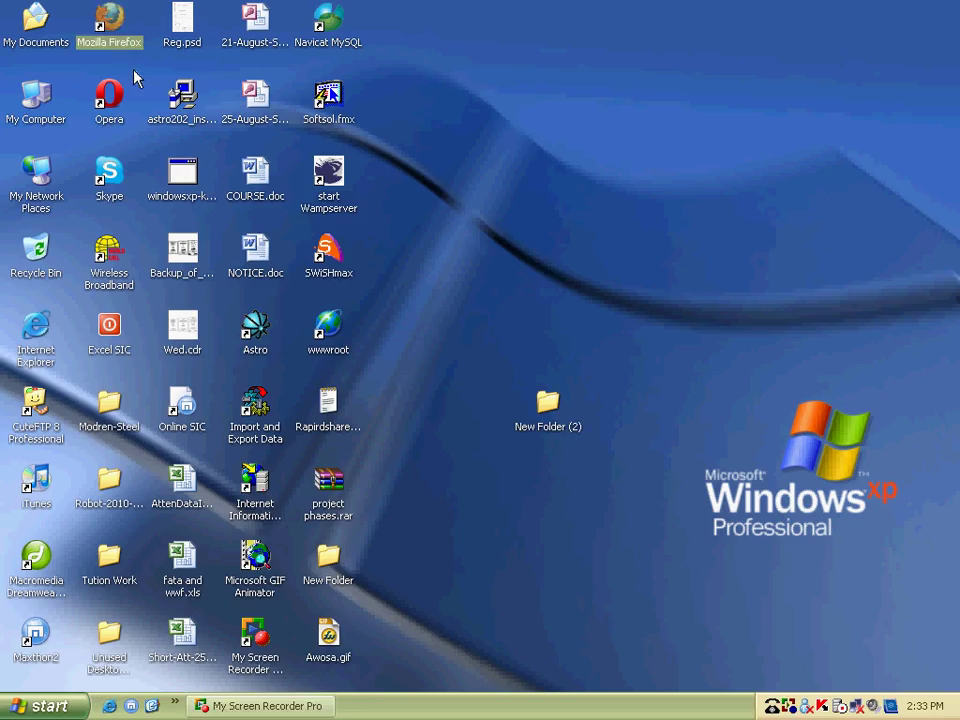
pyautogui.doubleClick(38, 118)
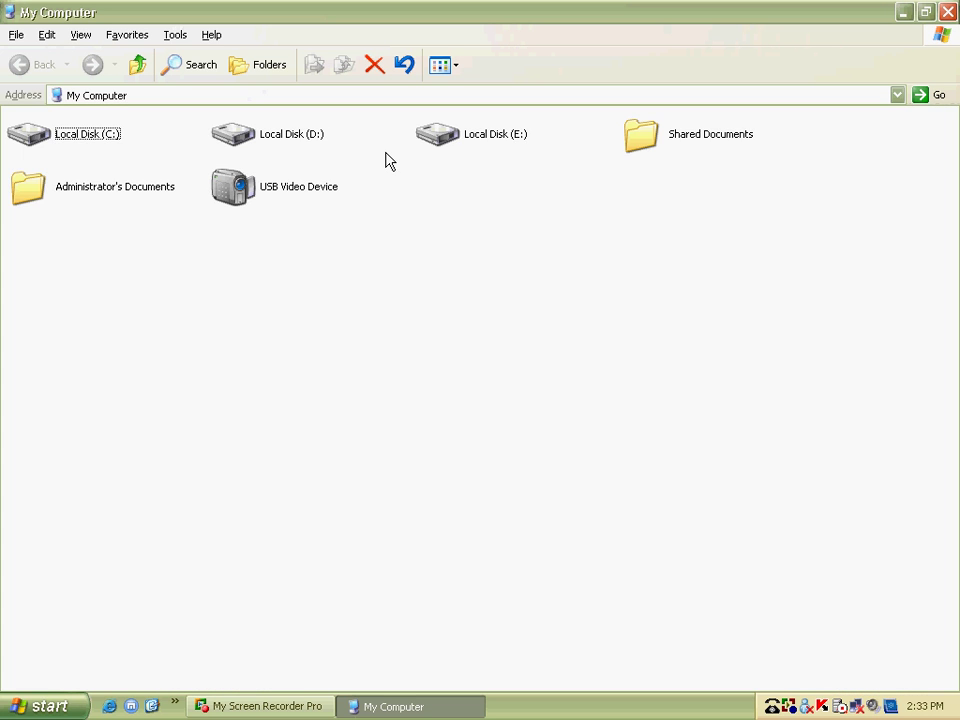
pyautogui.doubleClick(440, 134)
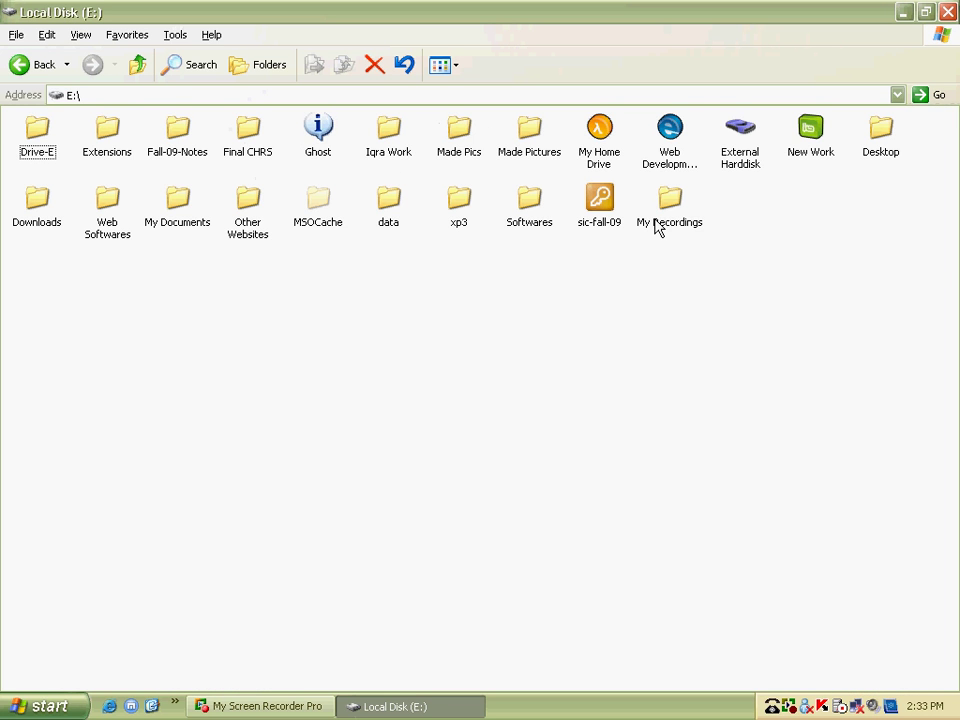
pyautogui.doubleClick(537, 232)
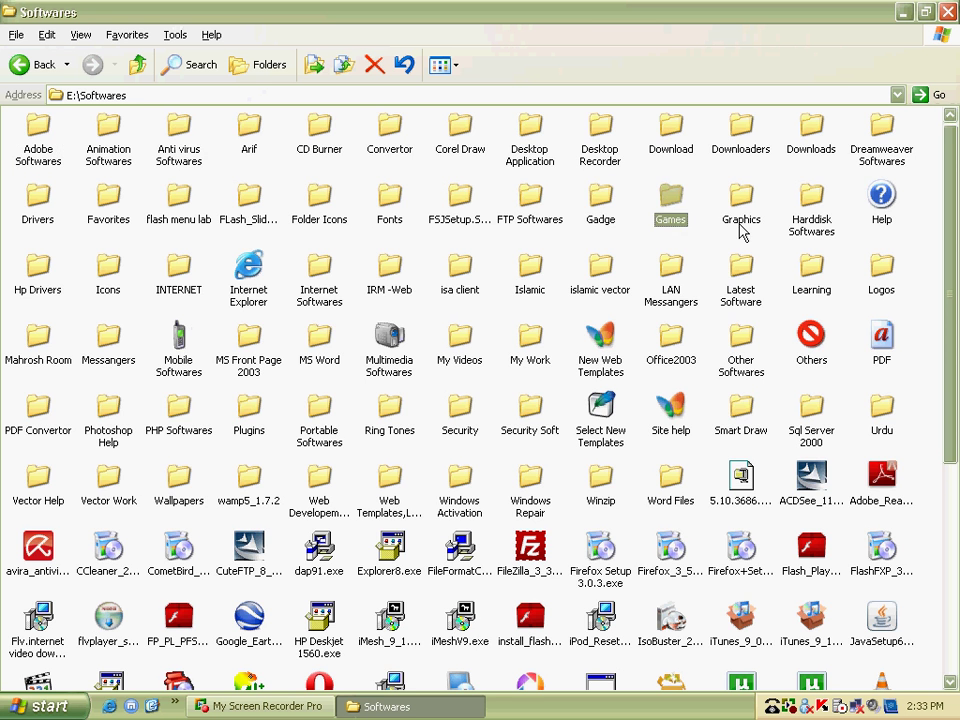
pyautogui.click(741, 205)
pyautogui.doubleClick(443, 205)
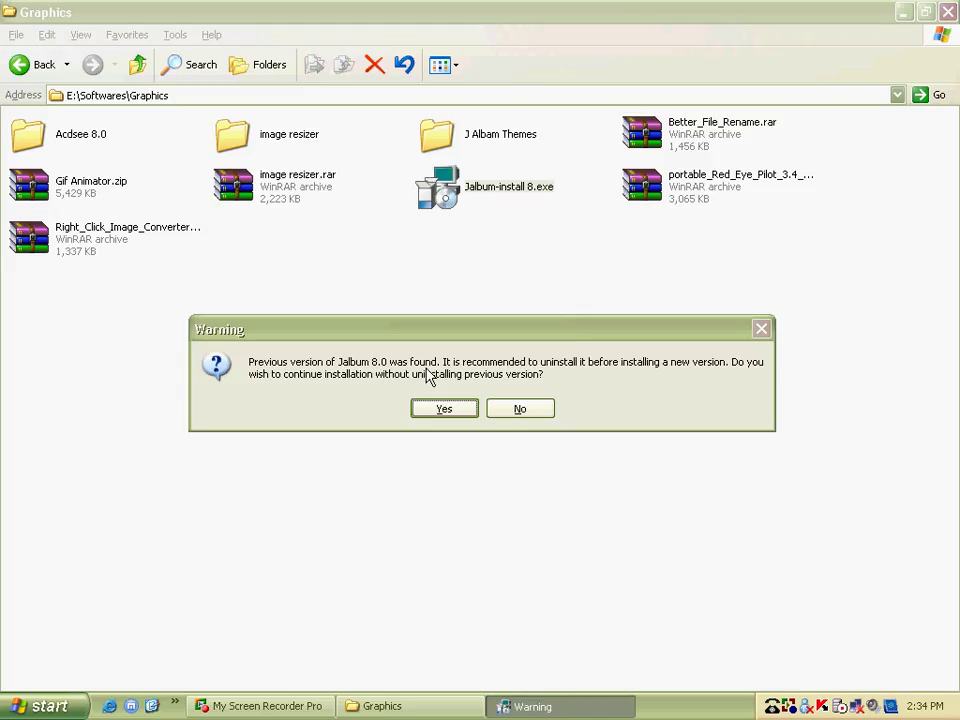
# Step: Install Jalbum 8.0 for all users with default folders and both file associations; close the Graphics folder window
pyautogui.click(446, 409)
pyautogui.click(577, 522)
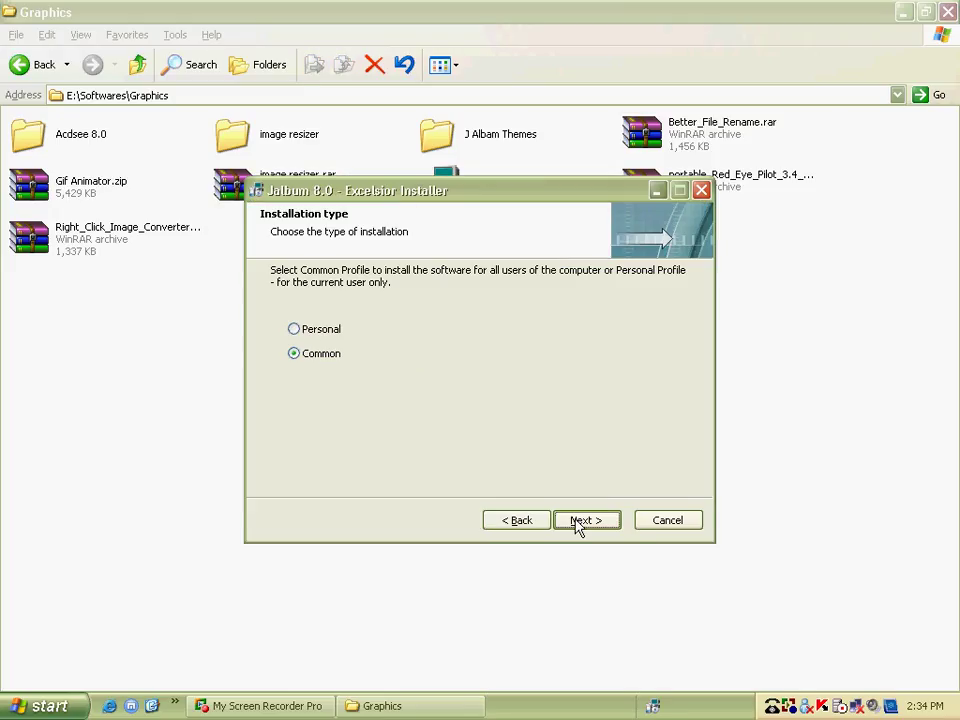
pyautogui.click(578, 522)
pyautogui.click(585, 524)
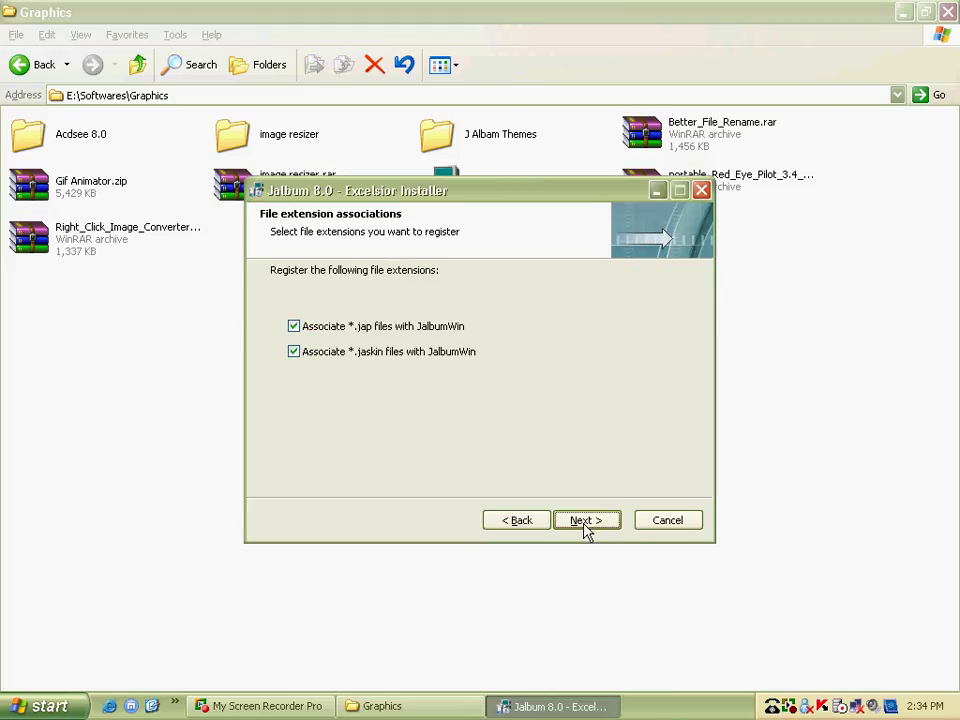
pyautogui.click(585, 524)
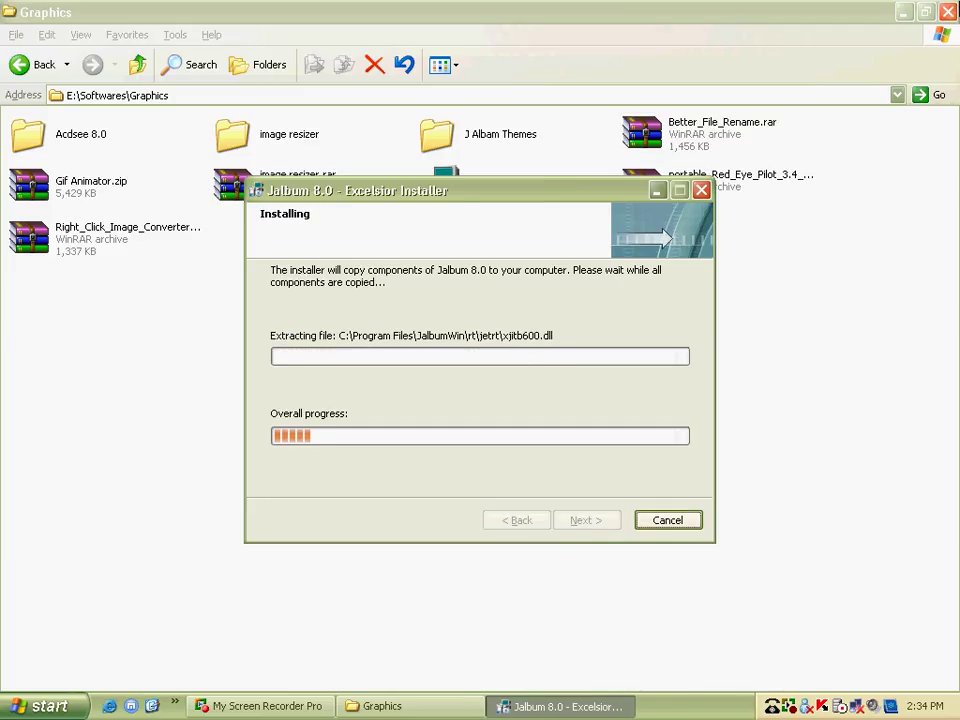
pyautogui.click(947, 12)
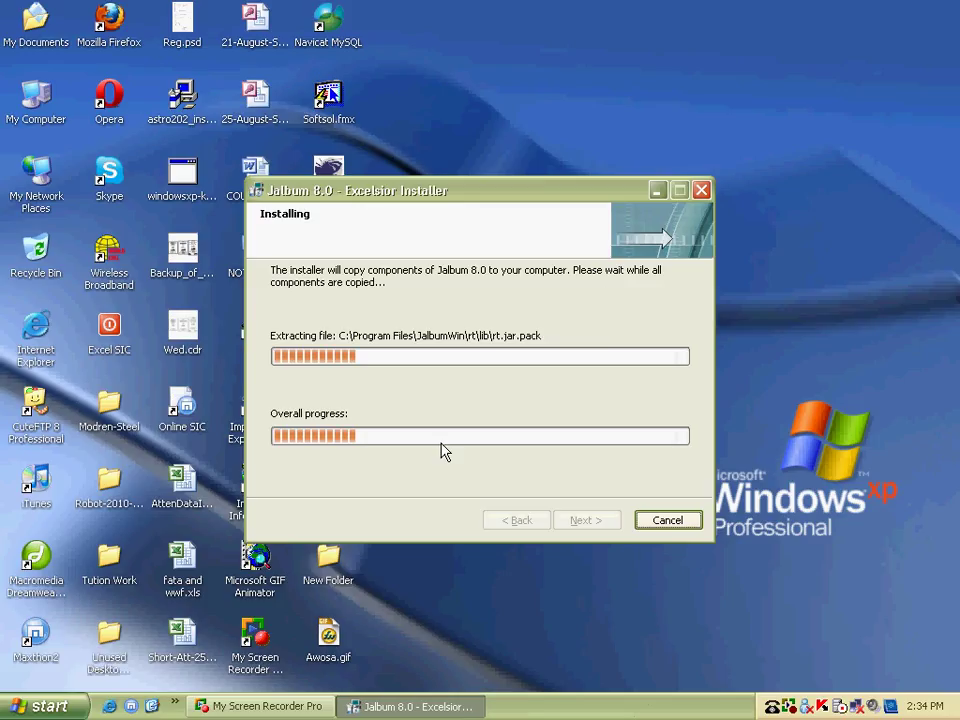
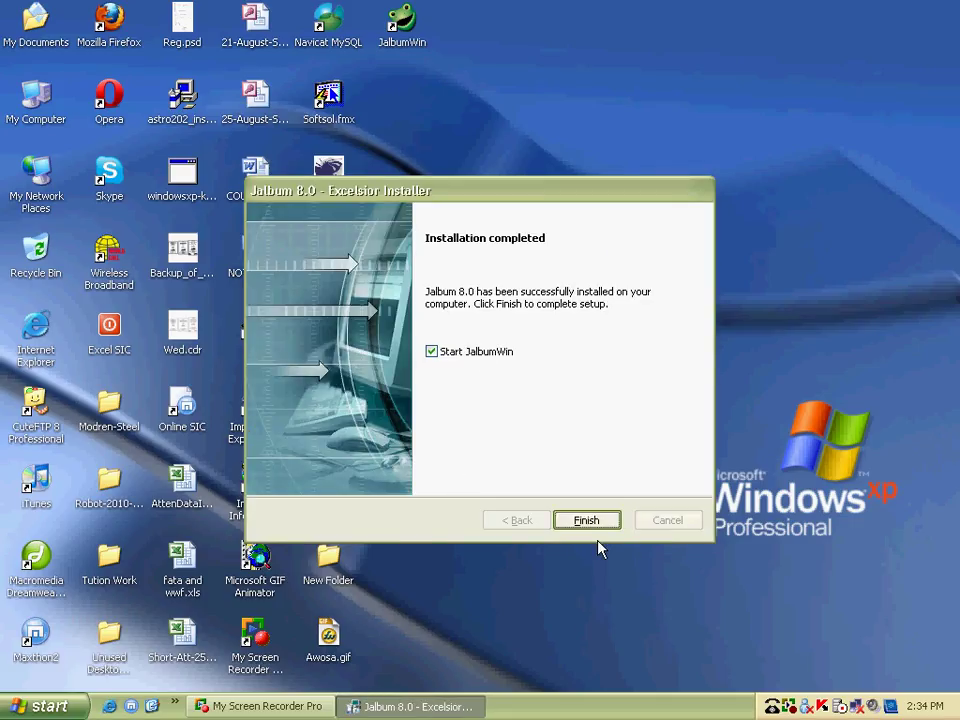
# Step: Finish the Jalbum installation and minimize the screen recorder to reach the desktop
pyautogui.click(596, 526)
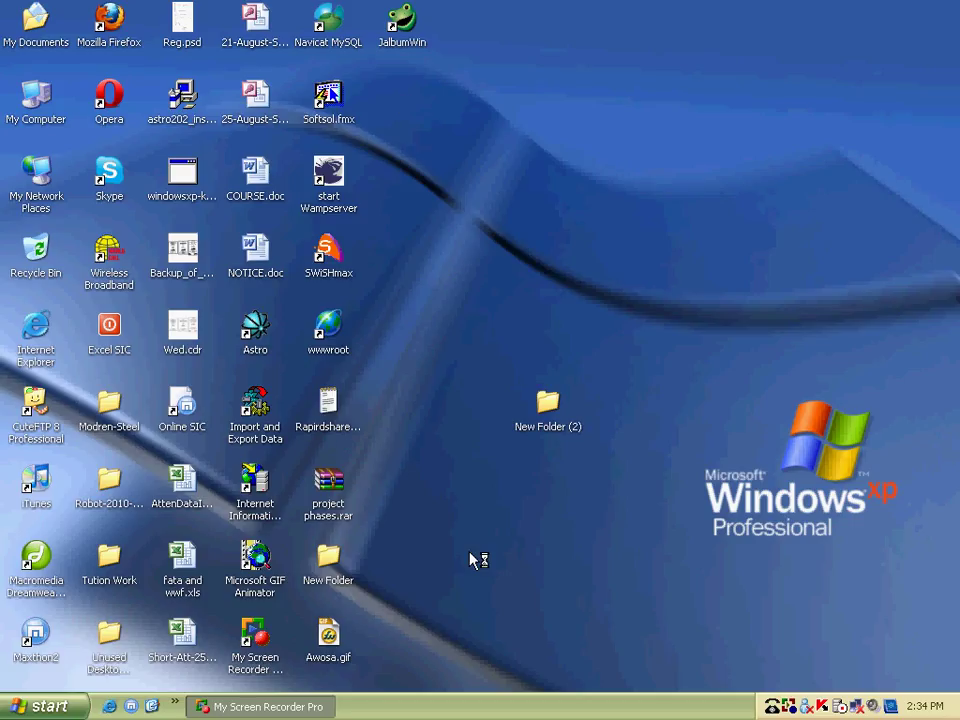
pyautogui.click(308, 708)
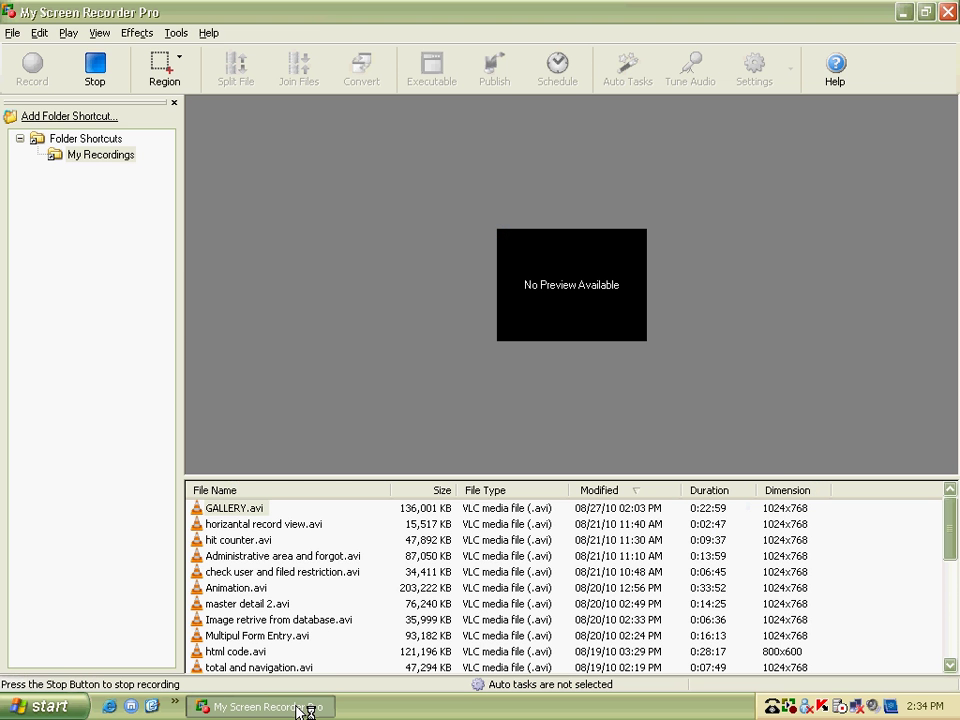
pyautogui.click(294, 706)
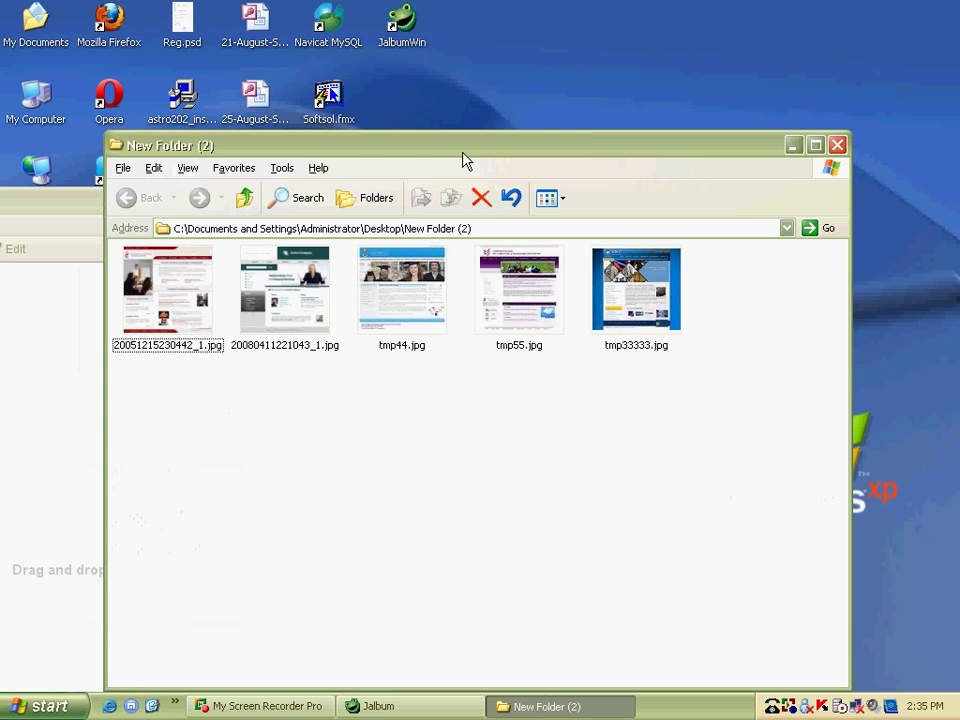
# Step: Drag the five screenshots into Jalbum as project New Folder (2), then centre the window
pyautogui.moveTo(463, 158); pyautogui.dragTo(698, 119)
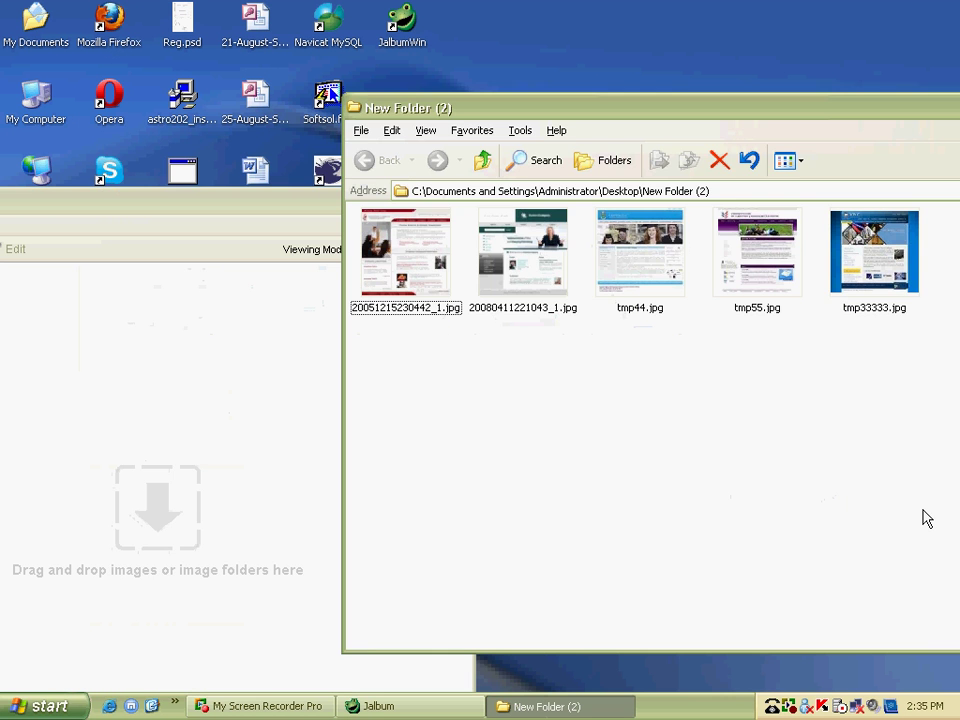
pyautogui.moveTo(926, 518)
pyautogui.mouseDown()
pyautogui.moveTo(422, 242)
pyautogui.moveTo(166, 390)
pyautogui.mouseUp()
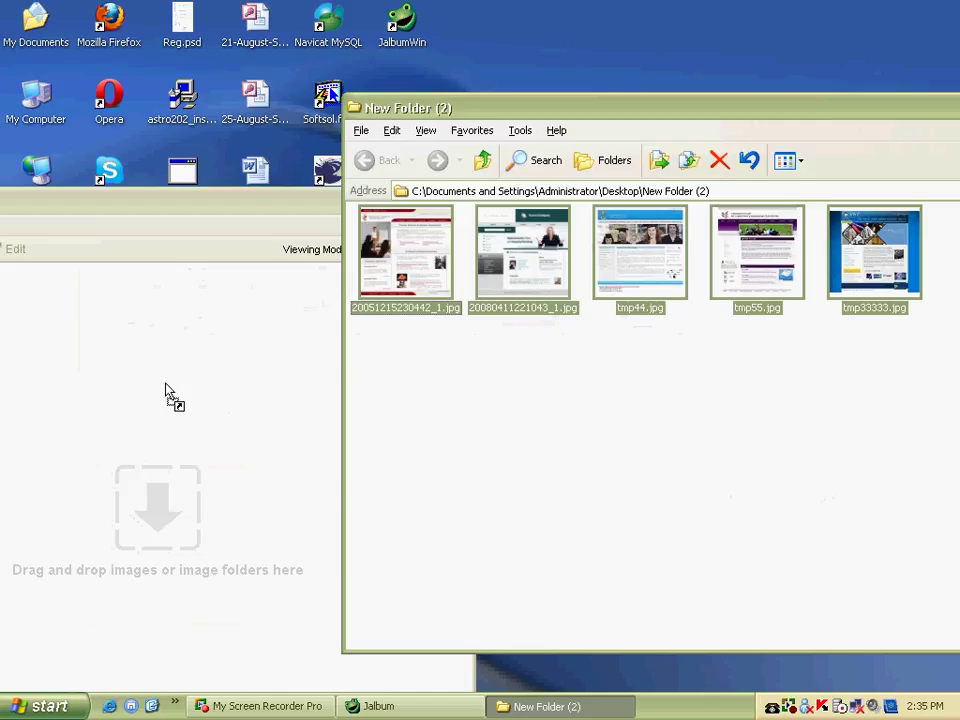
pyautogui.moveTo(166, 390); pyautogui.dragTo(166, 390)
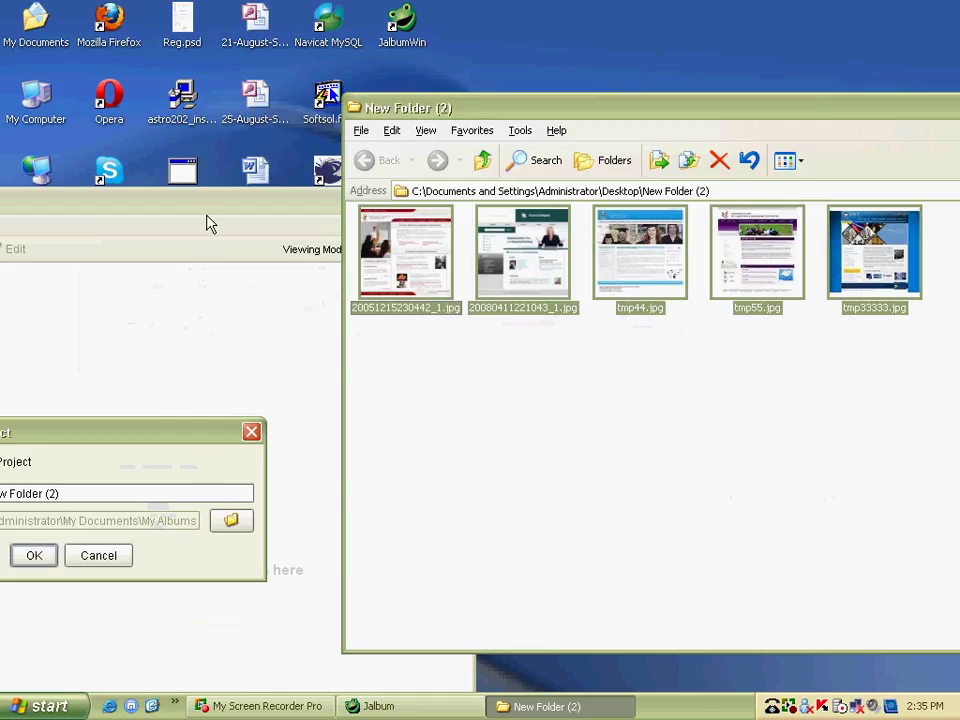
pyautogui.click(40, 562)
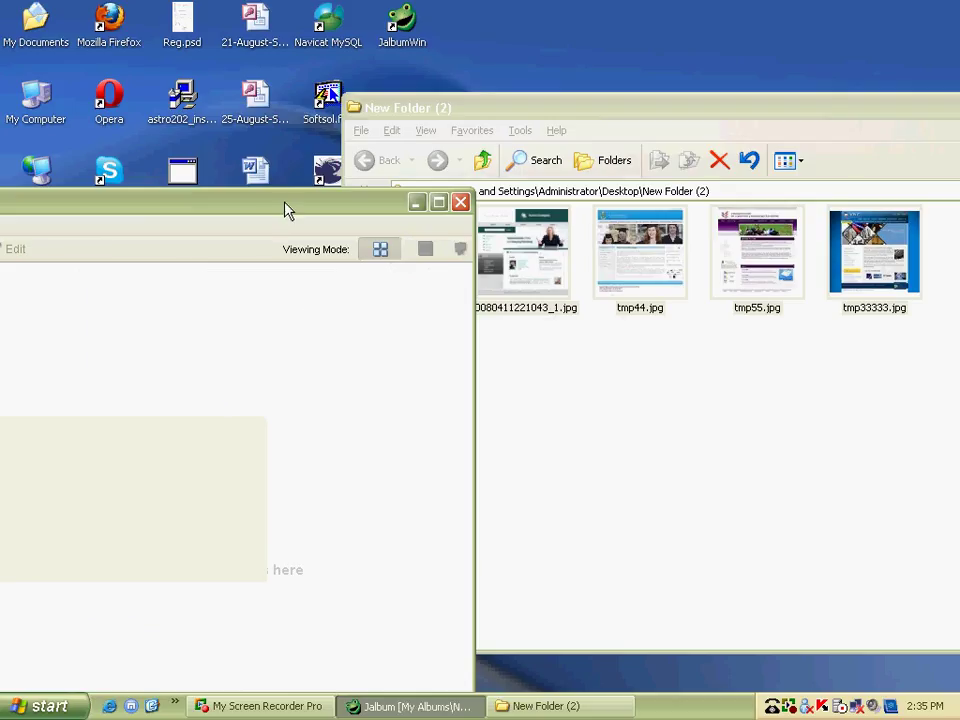
pyautogui.moveTo(285, 205); pyautogui.dragTo(607, 128)
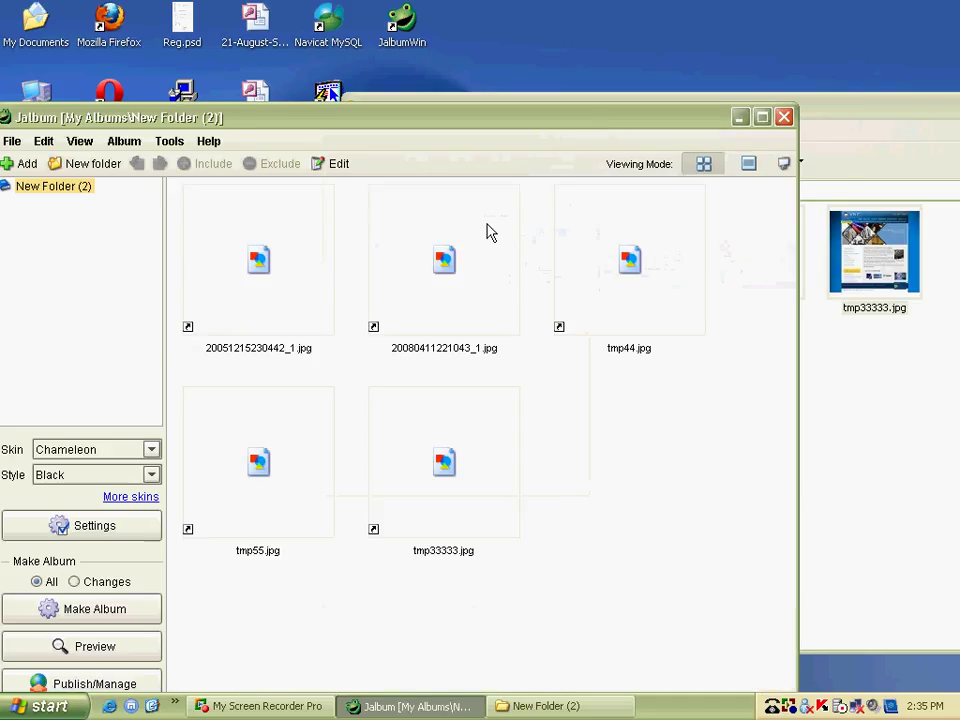
pyautogui.moveTo(525, 117); pyautogui.dragTo(630, 66)
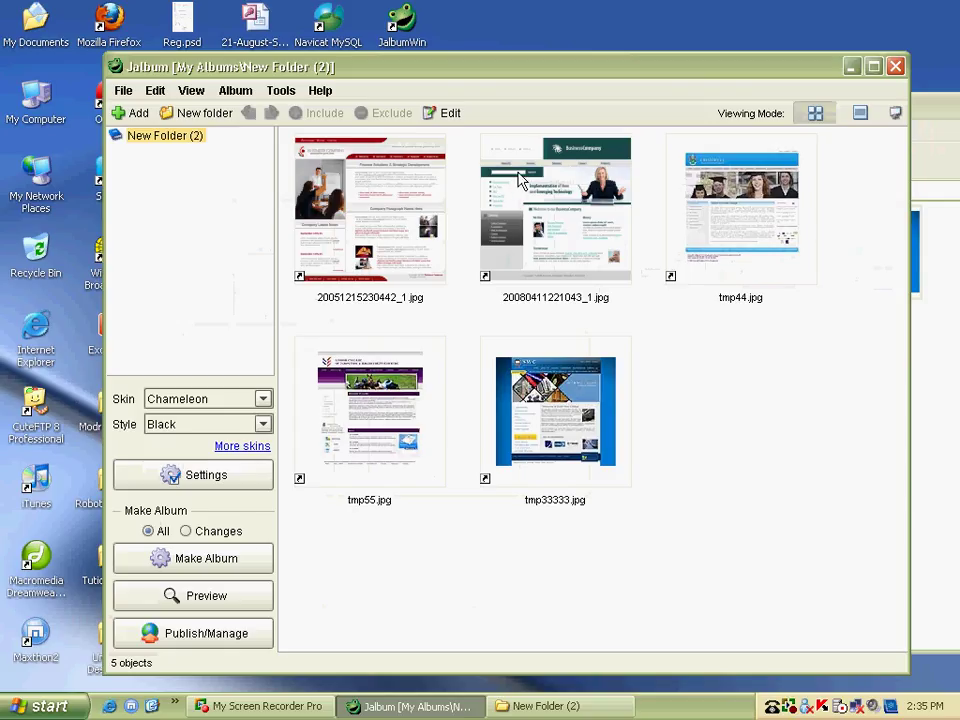
# Step: Keep the Chameleon skin, choose the Device style, and open the album settings
pyautogui.click(244, 404)
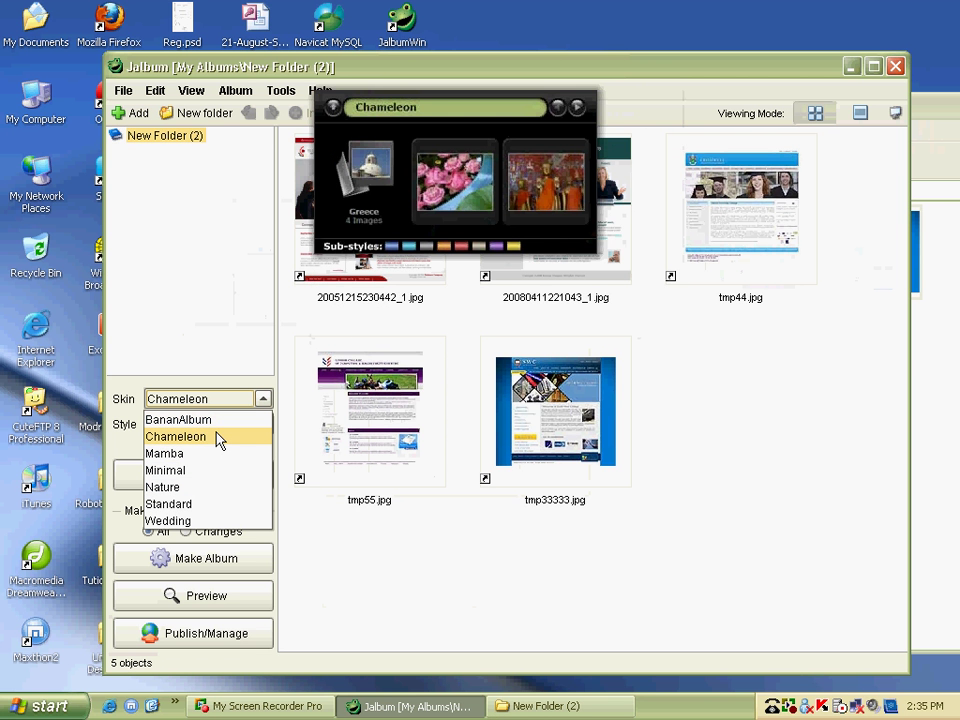
pyautogui.click(219, 437)
pyautogui.click(248, 426)
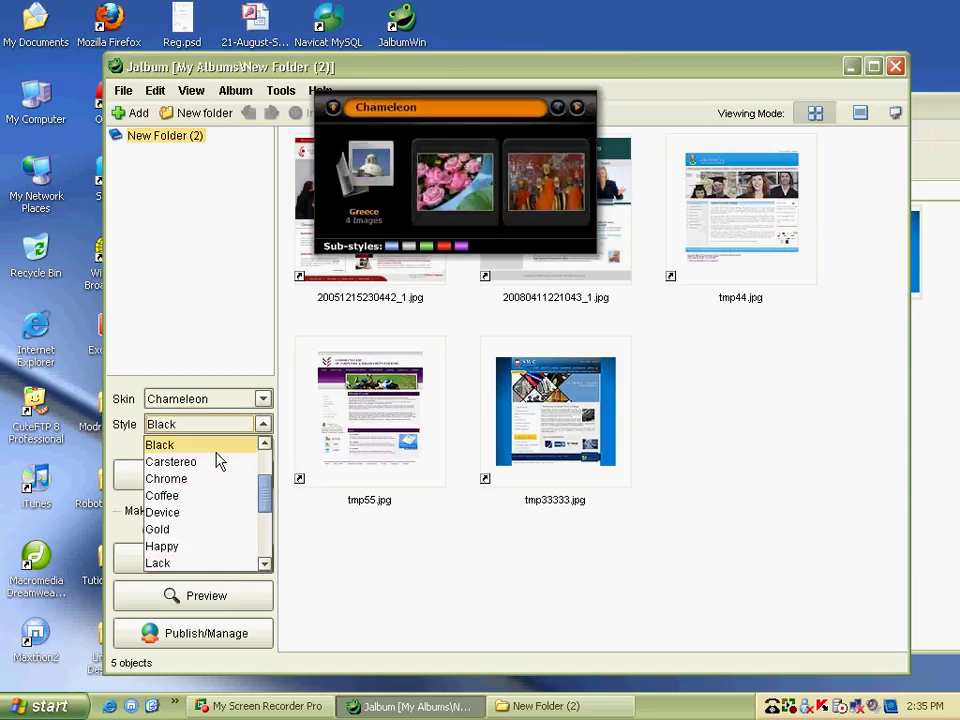
pyautogui.click(214, 525)
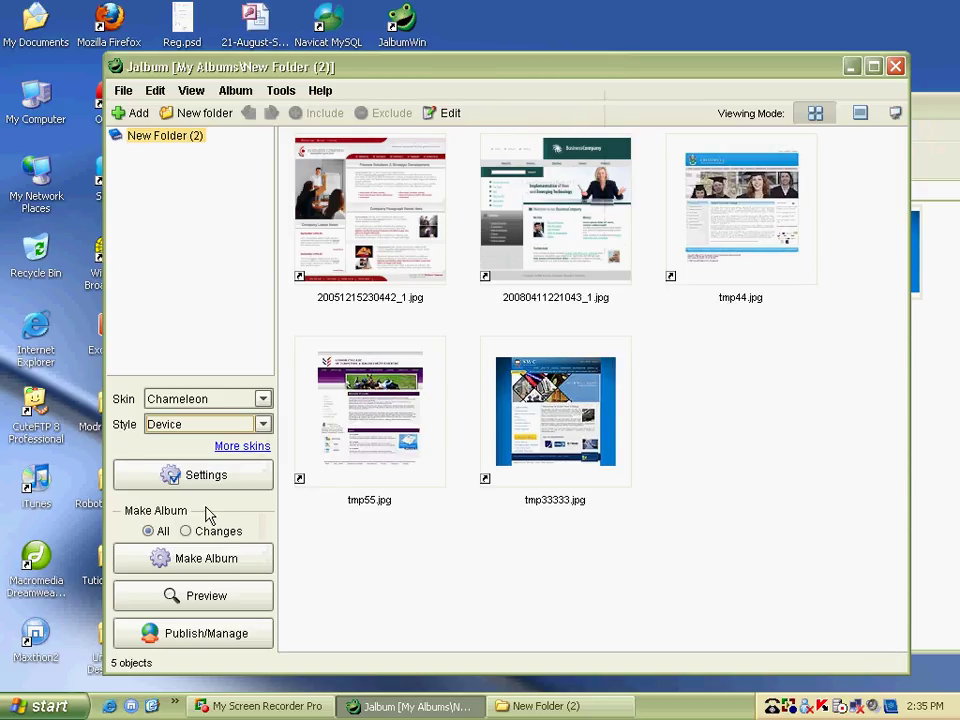
pyautogui.click(218, 474)
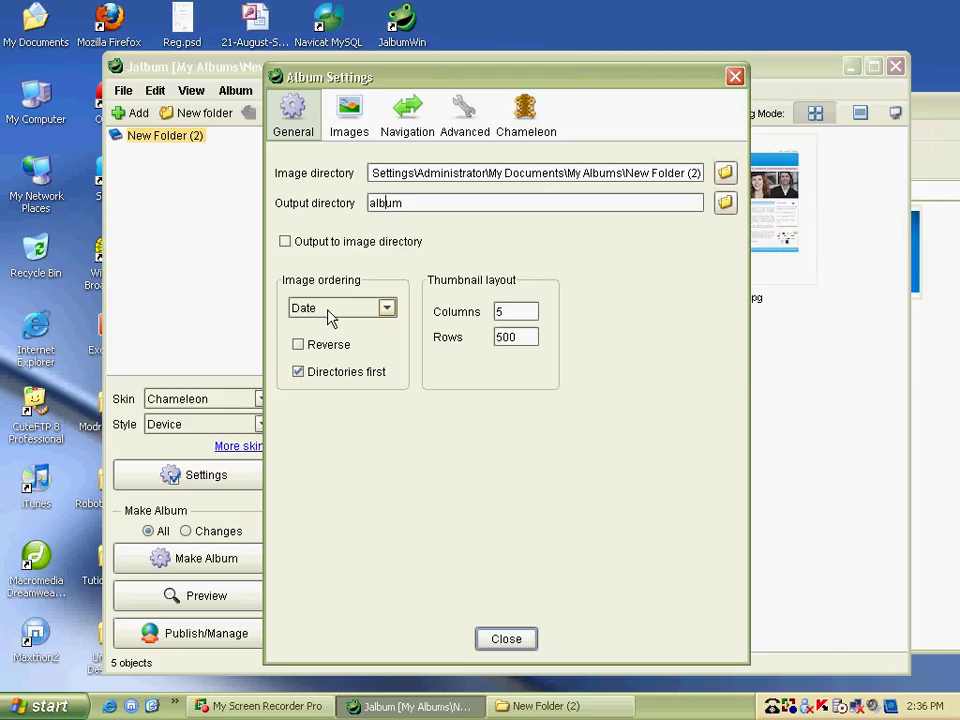
# Step: Keep ordering images by Date and set thumbnail columns to 3
pyautogui.click(333, 312)
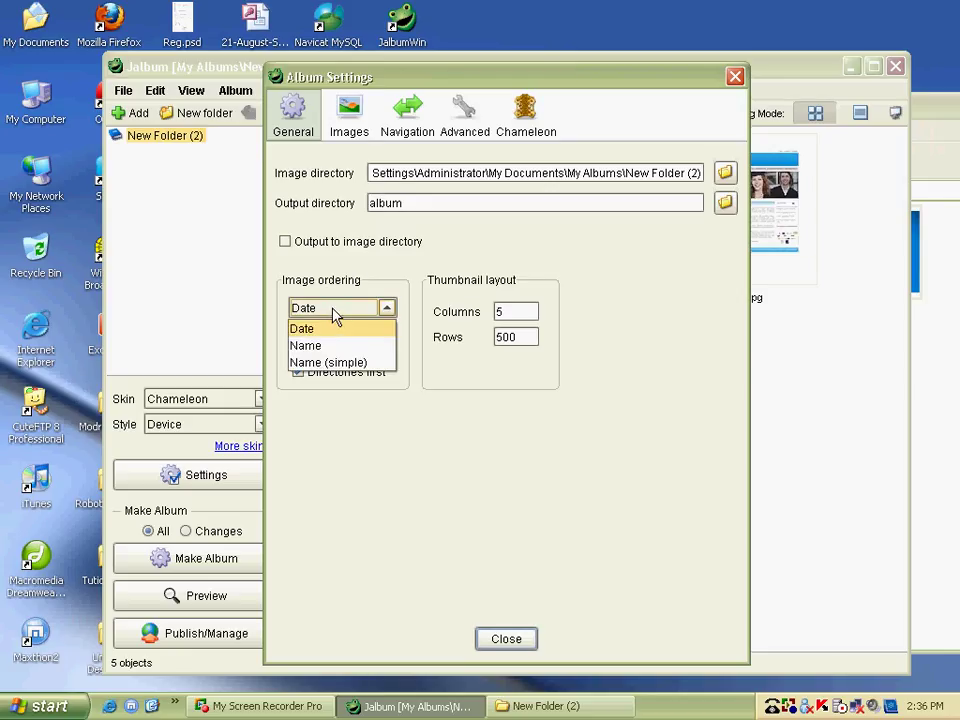
pyautogui.click(425, 300)
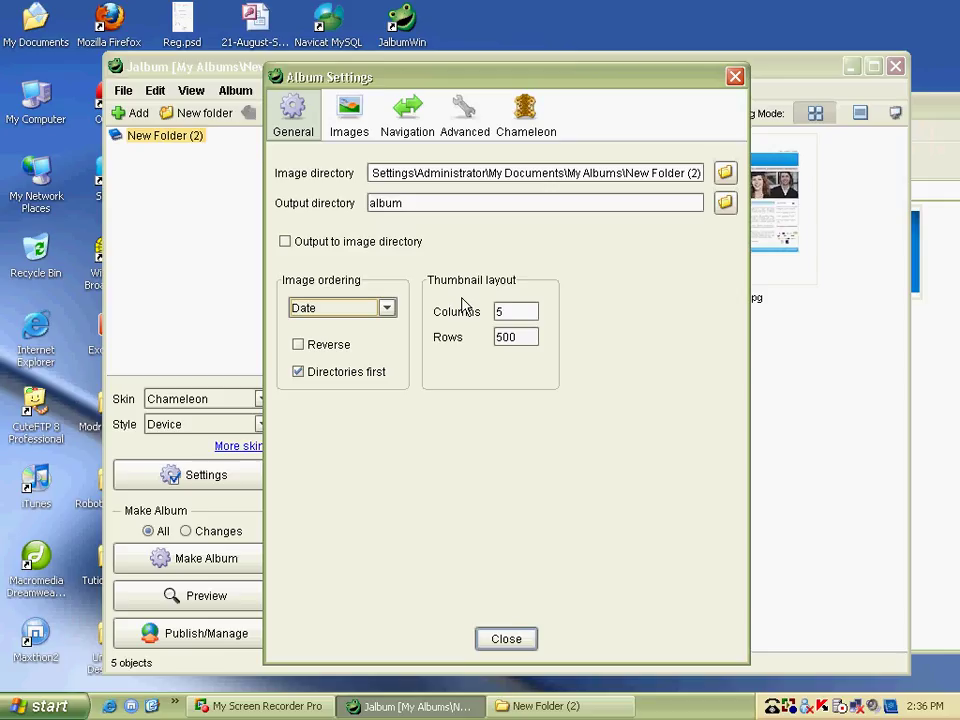
pyautogui.doubleClick(511, 318)
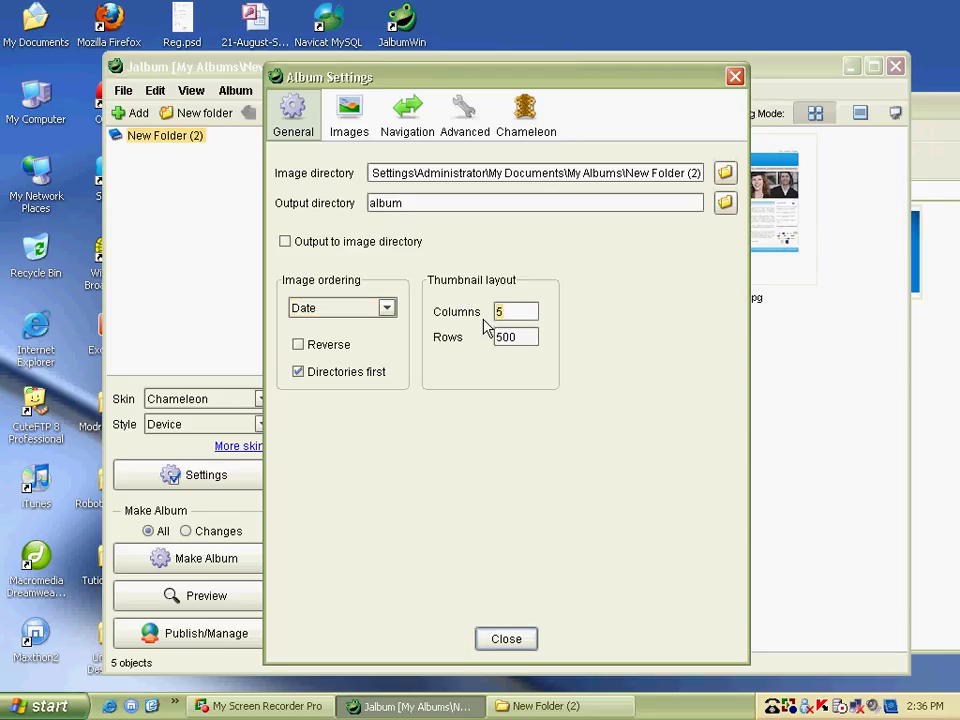
pyautogui.write('3')
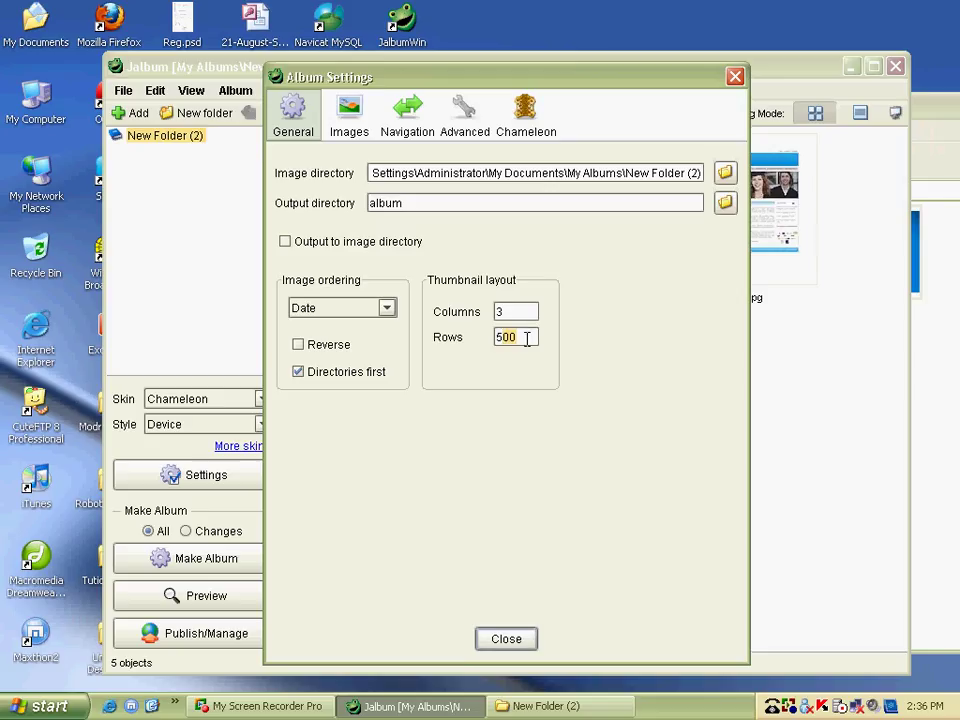
# Step: Set JPEG quality to 100, thumbnails to 120x120, and image bounds to 512x512
pyautogui.click(358, 133)
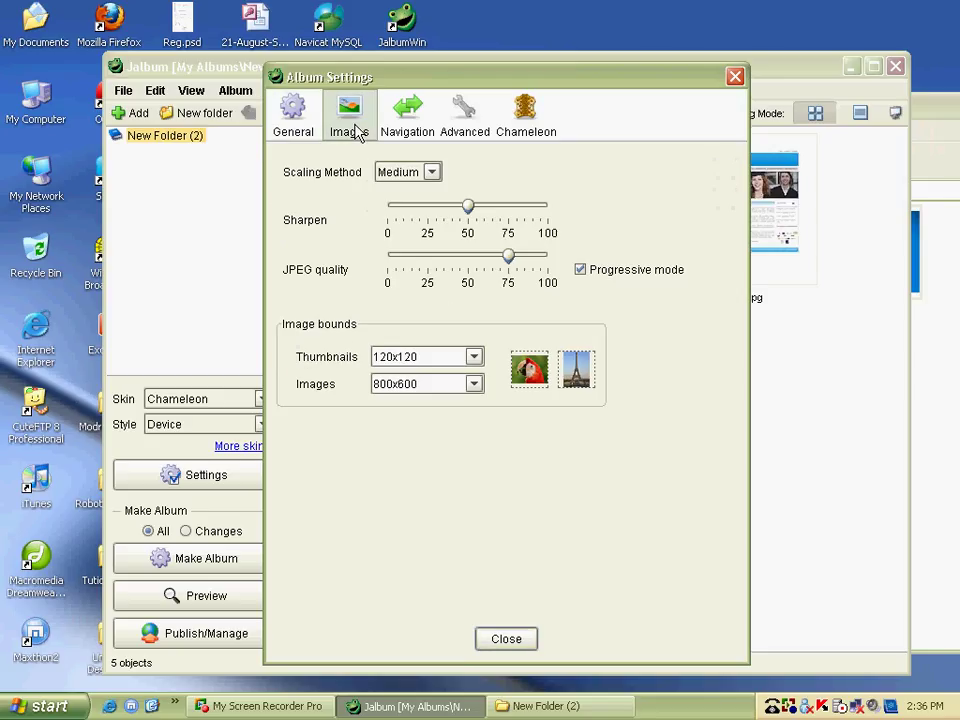
pyautogui.moveTo(508, 256); pyautogui.dragTo(551, 258)
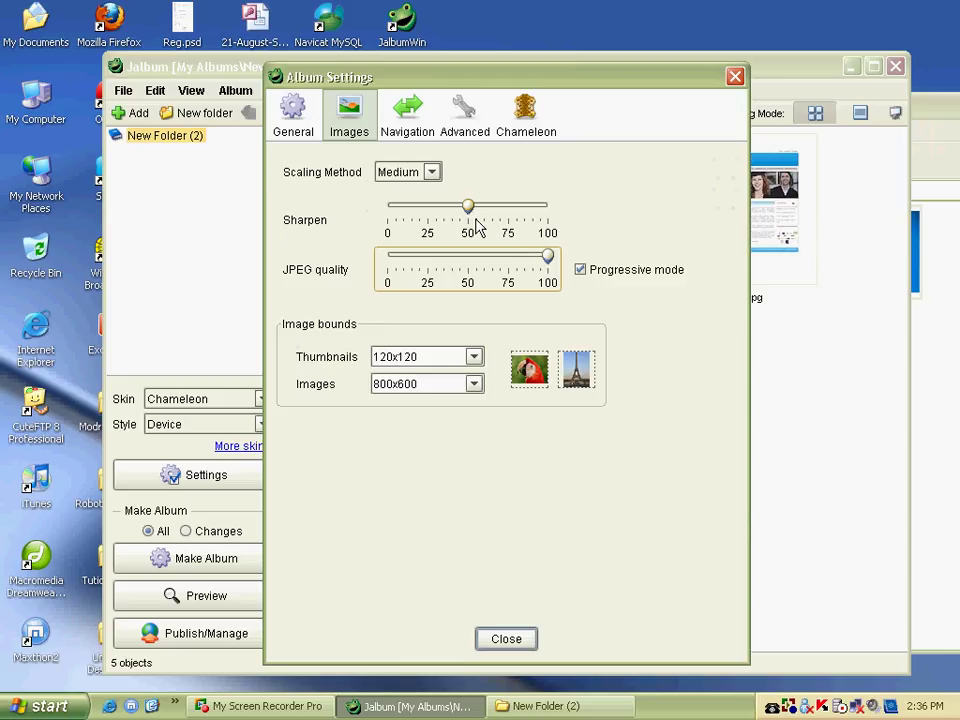
pyautogui.click(473, 357)
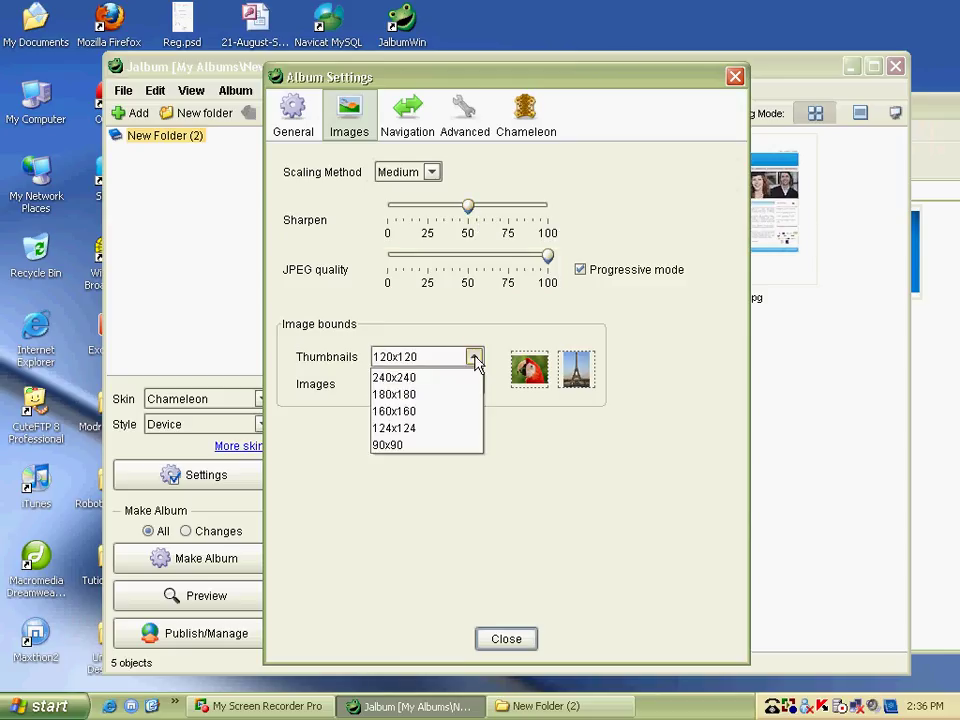
pyautogui.click(546, 450)
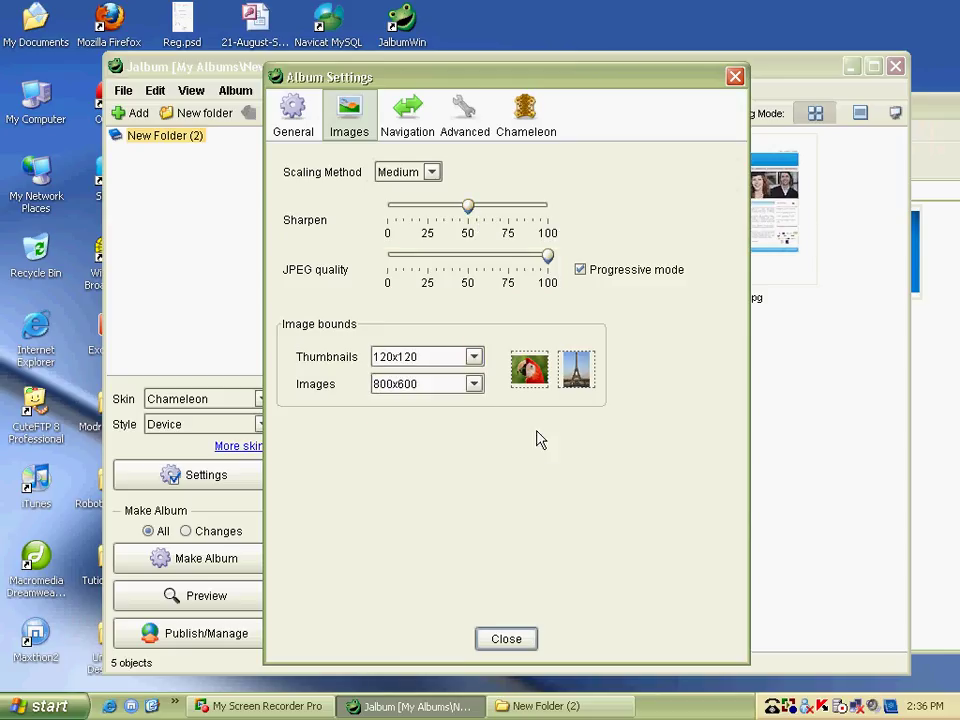
pyautogui.click(415, 384)
pyautogui.click(473, 384)
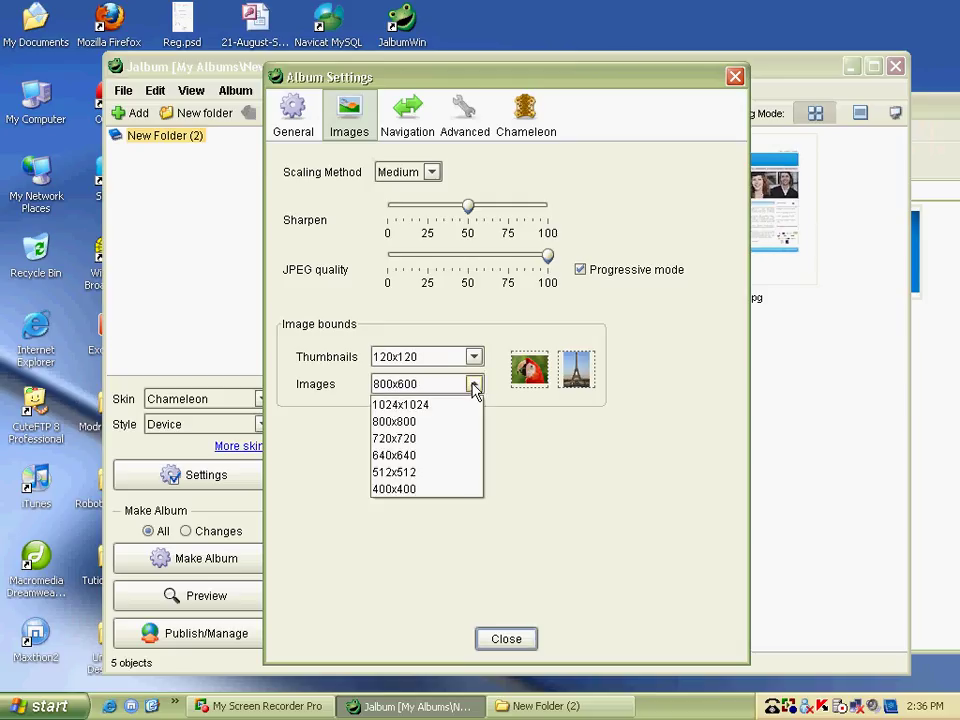
pyautogui.click(440, 472)
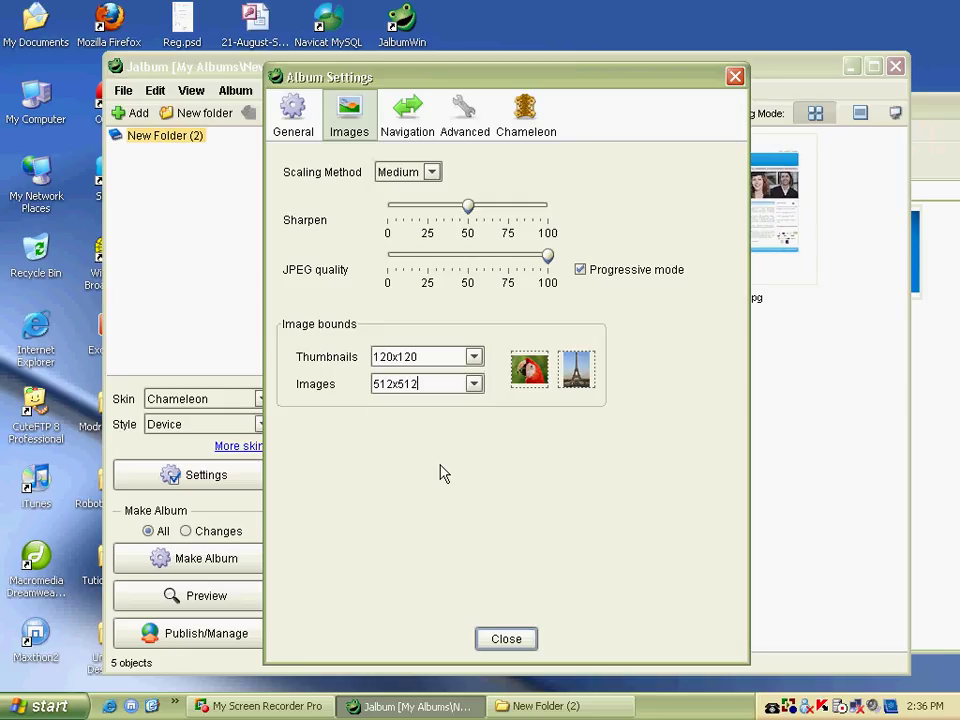
pyautogui.click(405, 120)
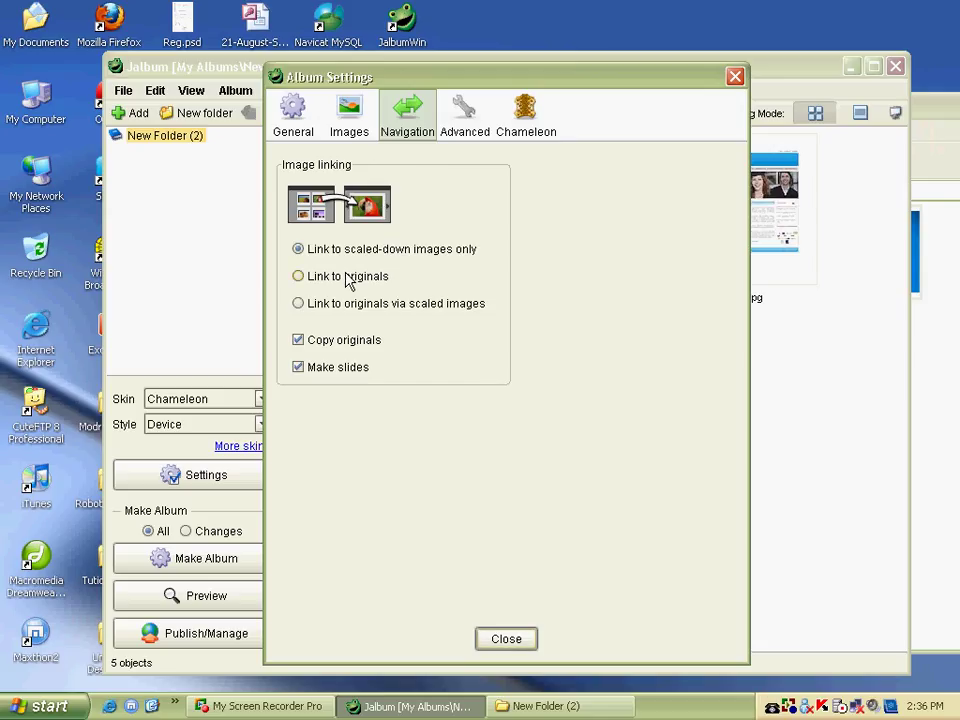
# Step: Look through the advanced settings' page naming and user variables options
pyautogui.click(462, 124)
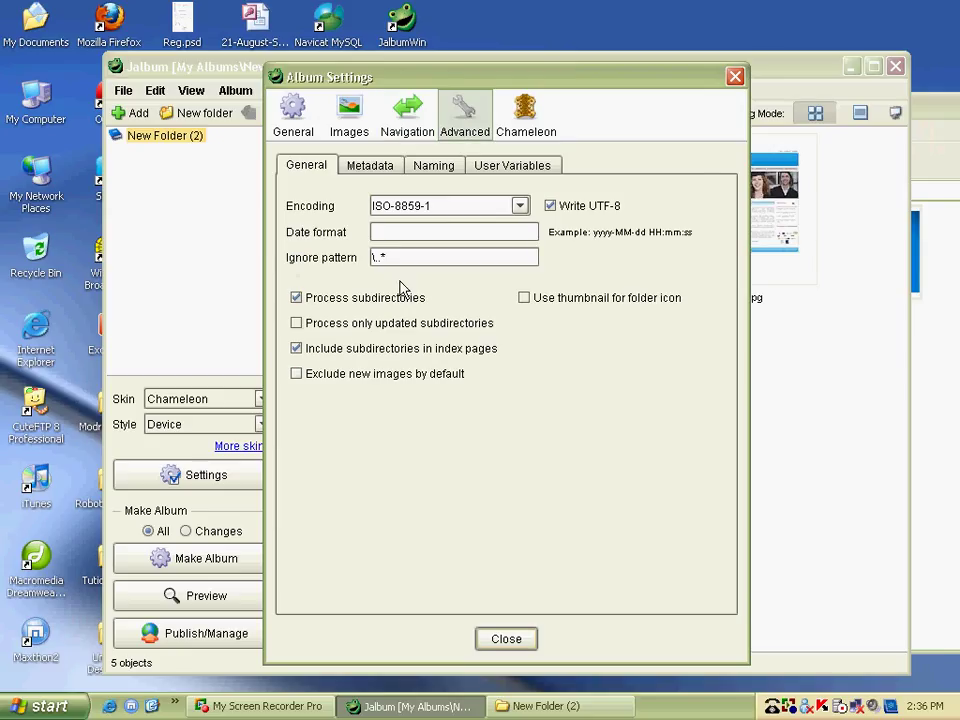
pyautogui.click(450, 168)
pyautogui.click(484, 168)
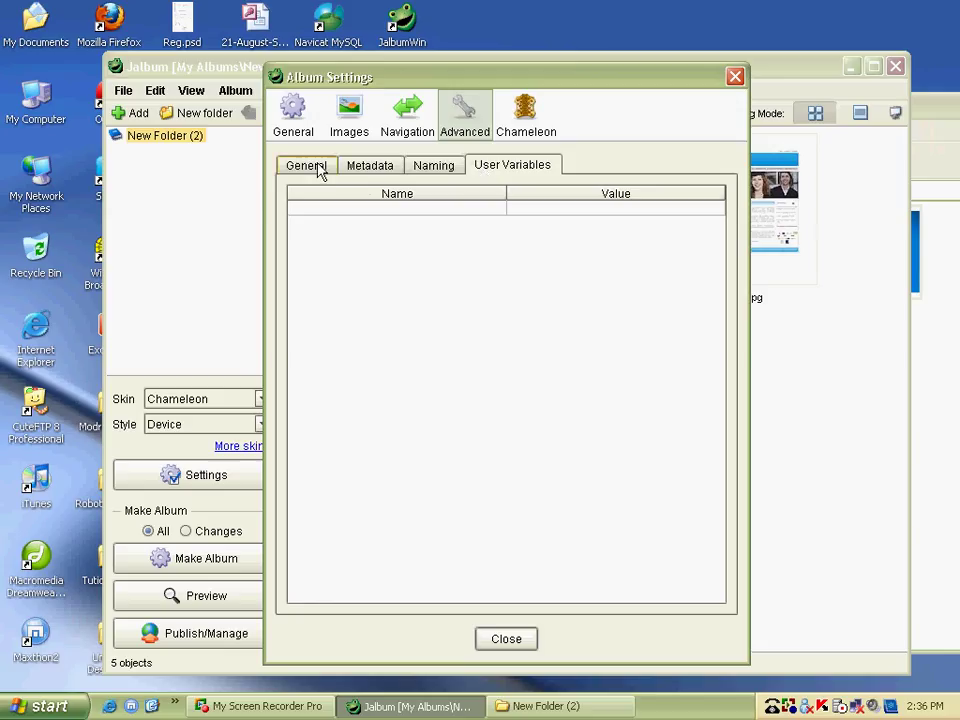
pyautogui.click(320, 168)
pyautogui.click(538, 168)
pyautogui.click(436, 168)
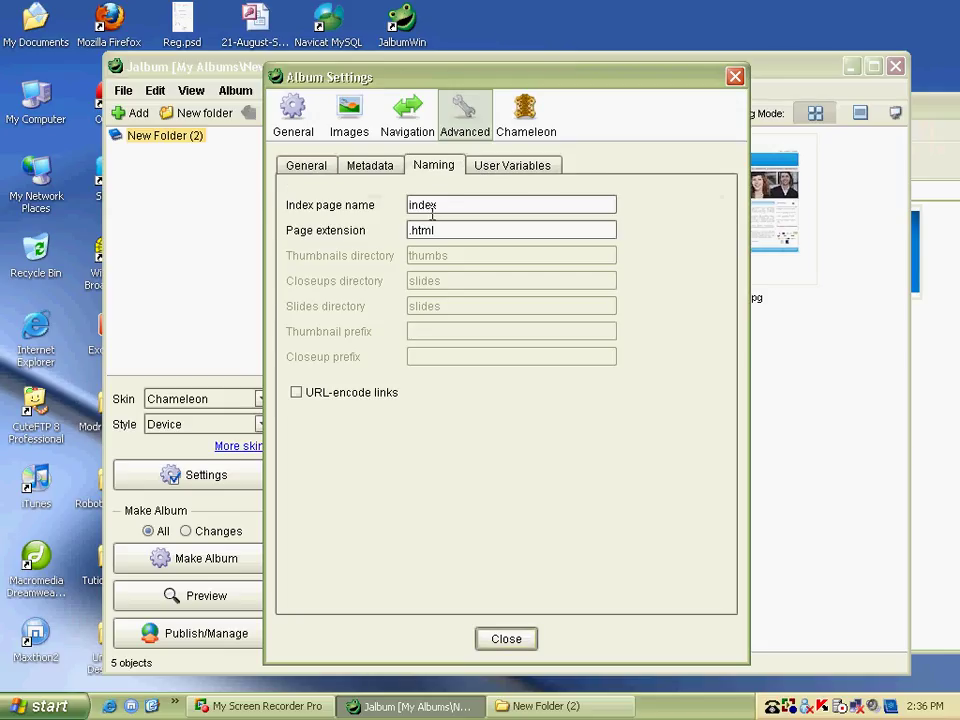
# Step: Review Chameleon's header/footer, thumbnail and filter settings, ending at the Logo filter options
pyautogui.click(524, 126)
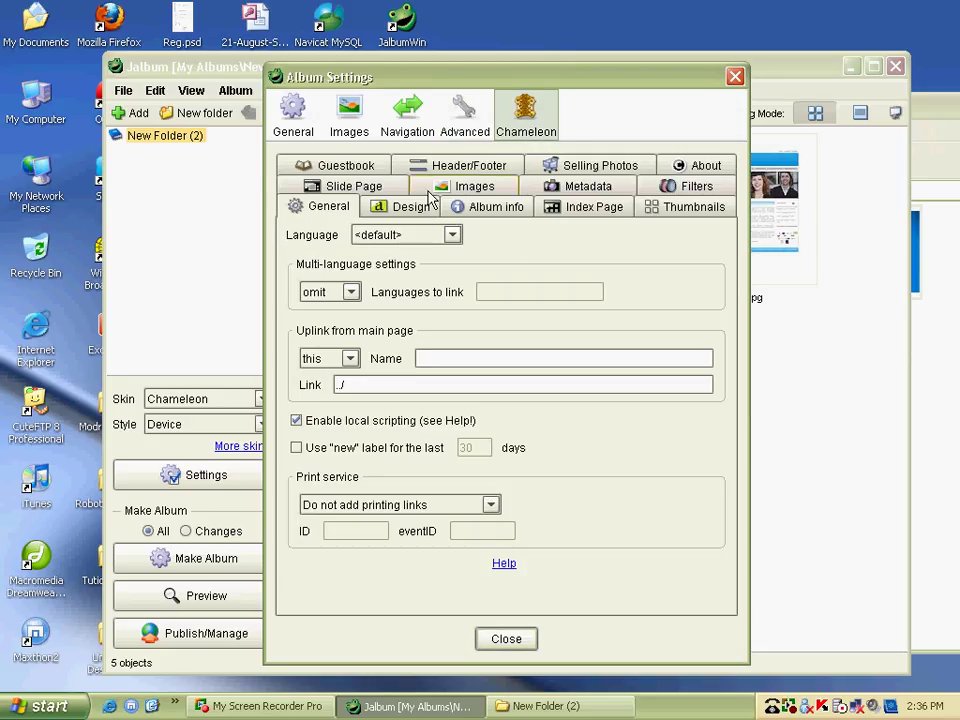
pyautogui.click(456, 166)
pyautogui.click(392, 332)
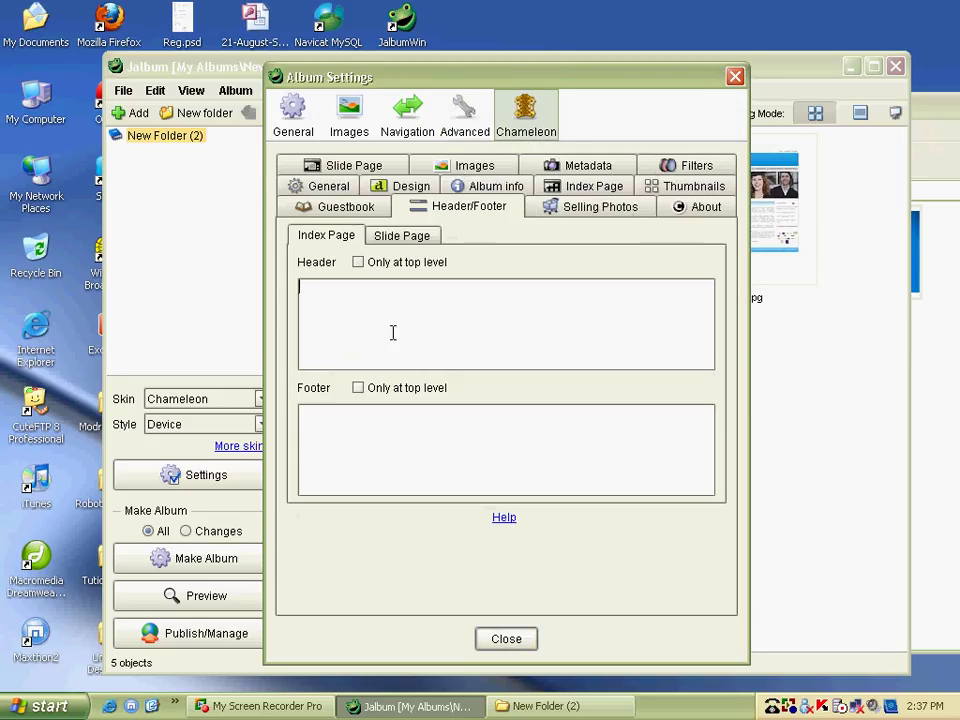
pyautogui.click(397, 458)
pyautogui.click(667, 190)
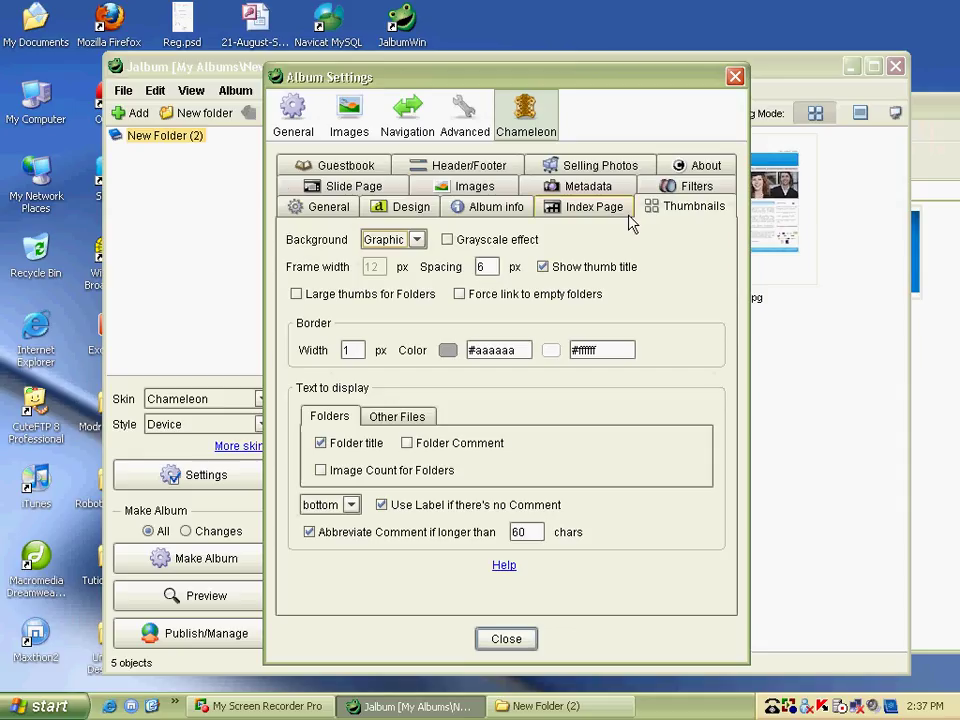
pyautogui.click(688, 189)
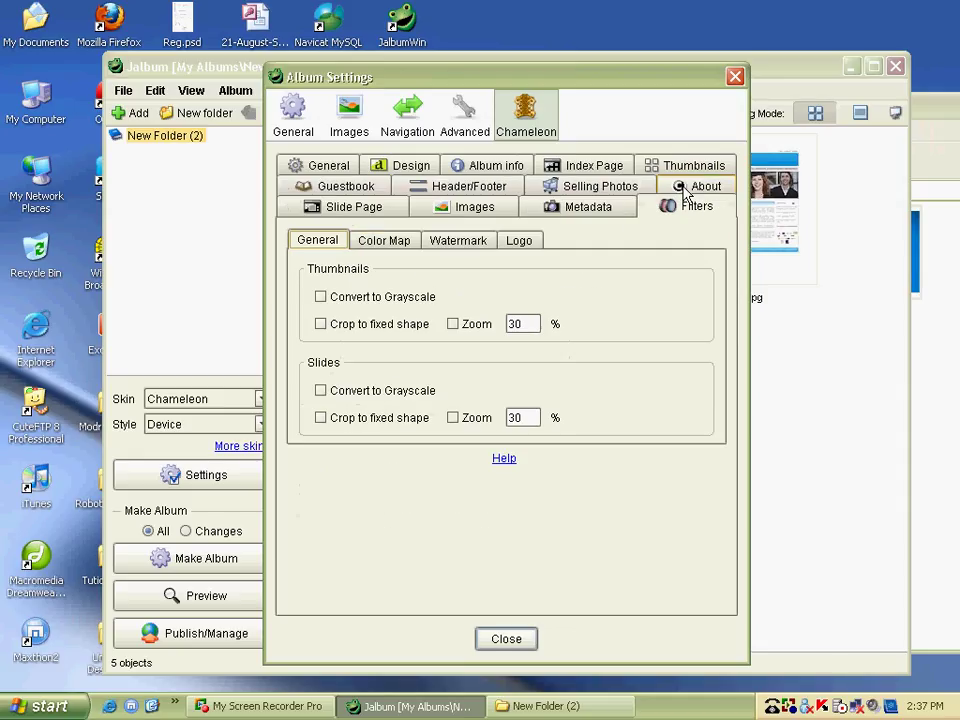
pyautogui.click(519, 241)
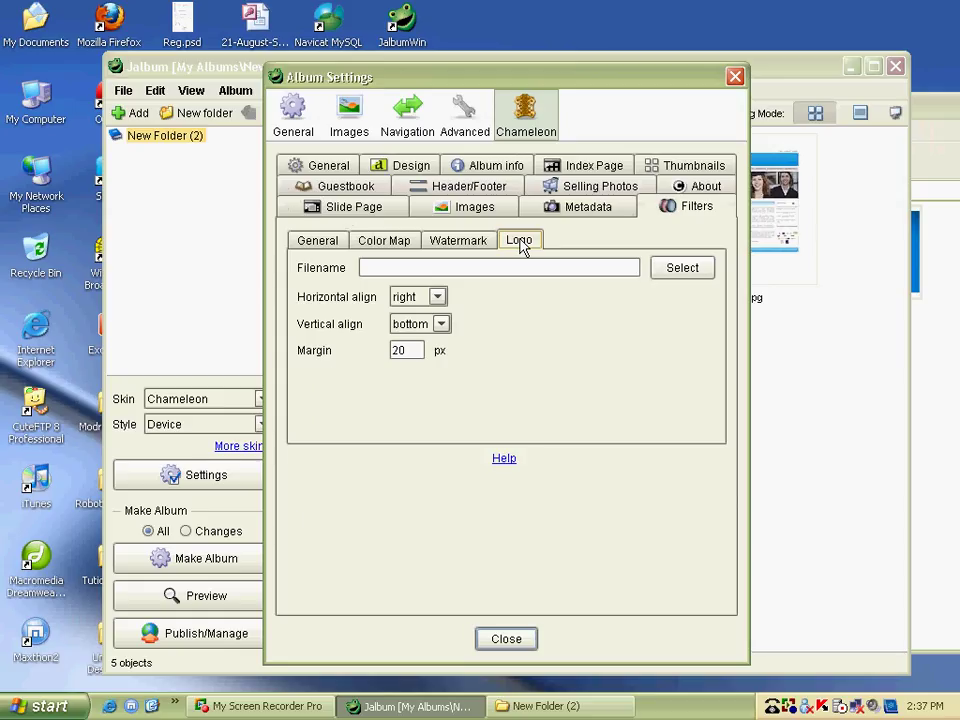
# Step: Open the logo file chooser and browse to C:\Inetpub\wwwroot\iqra
pyautogui.click(665, 272)
pyautogui.click(452, 246)
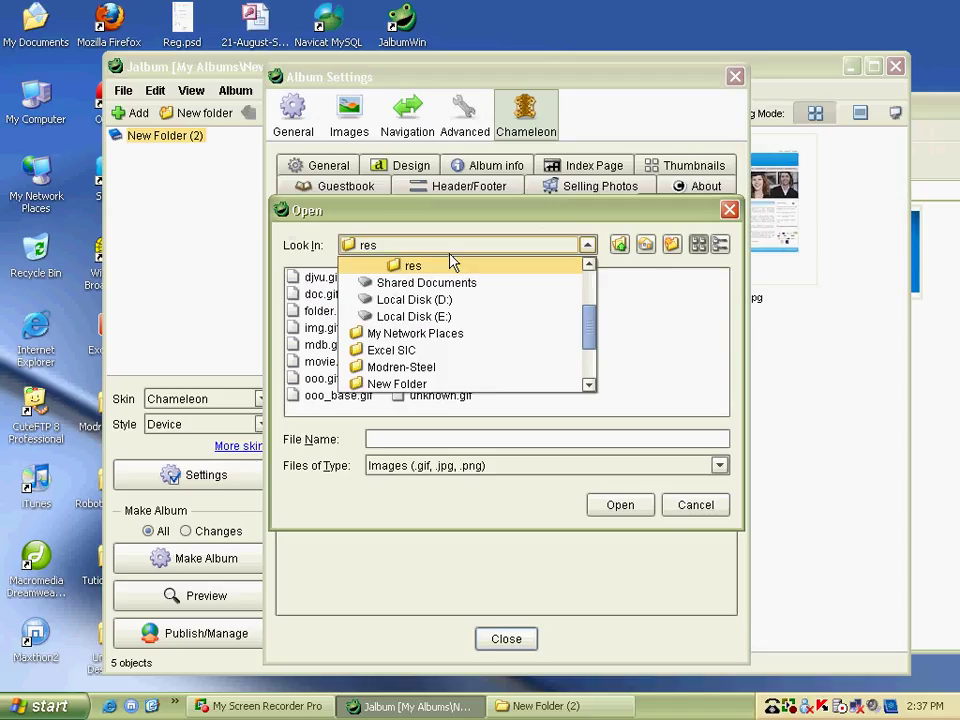
pyautogui.moveTo(589, 335); pyautogui.dragTo(589, 312)
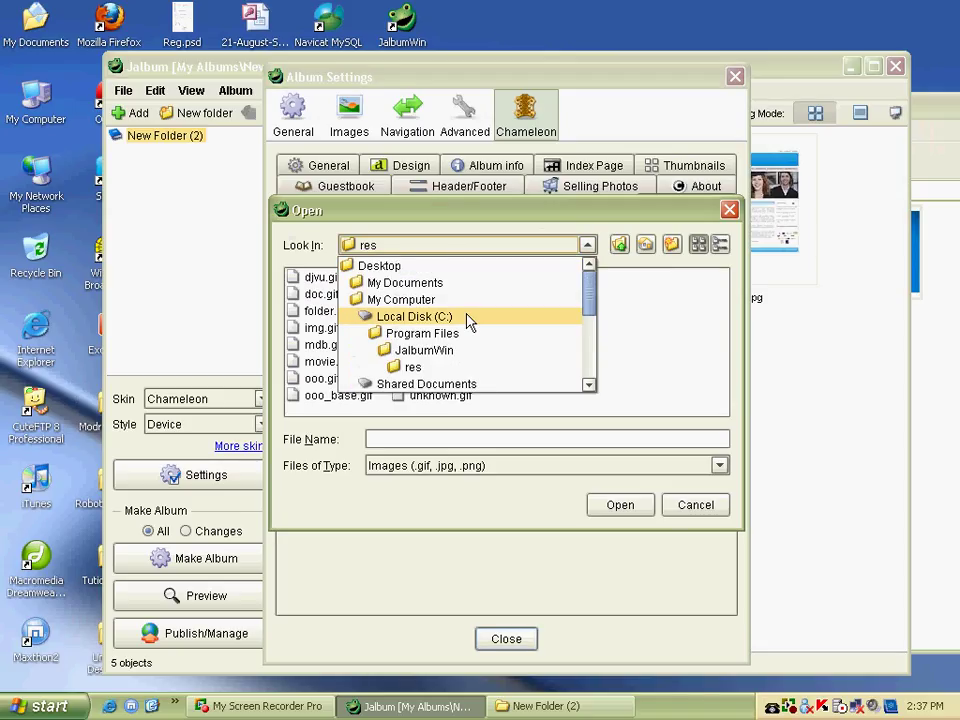
pyautogui.click(469, 320)
pyautogui.doubleClick(336, 314)
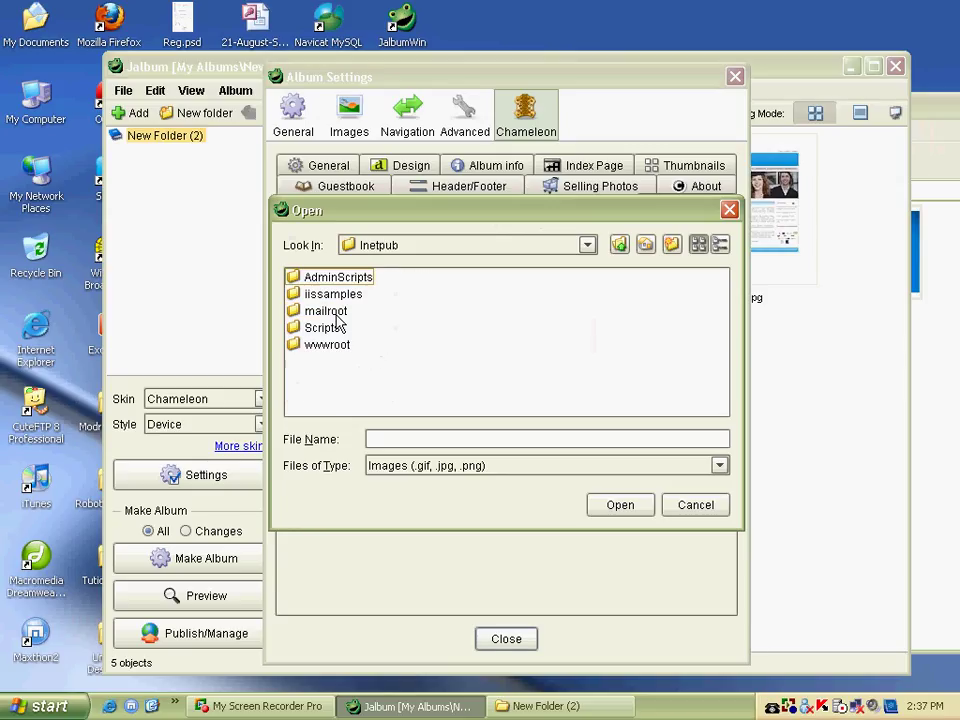
pyautogui.doubleClick(330, 346)
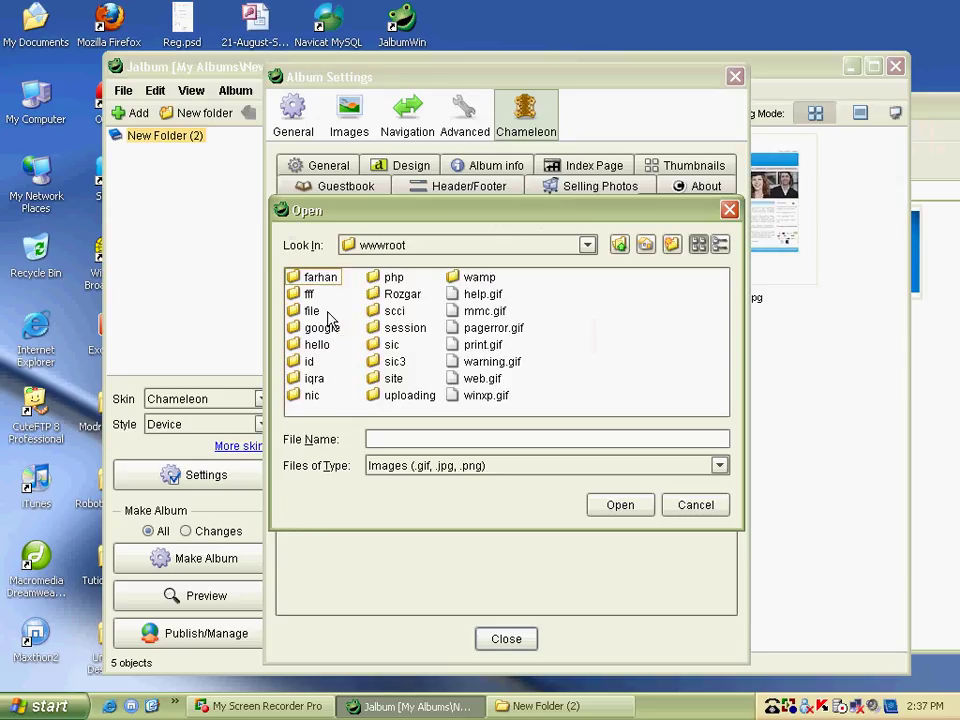
pyautogui.click(322, 328)
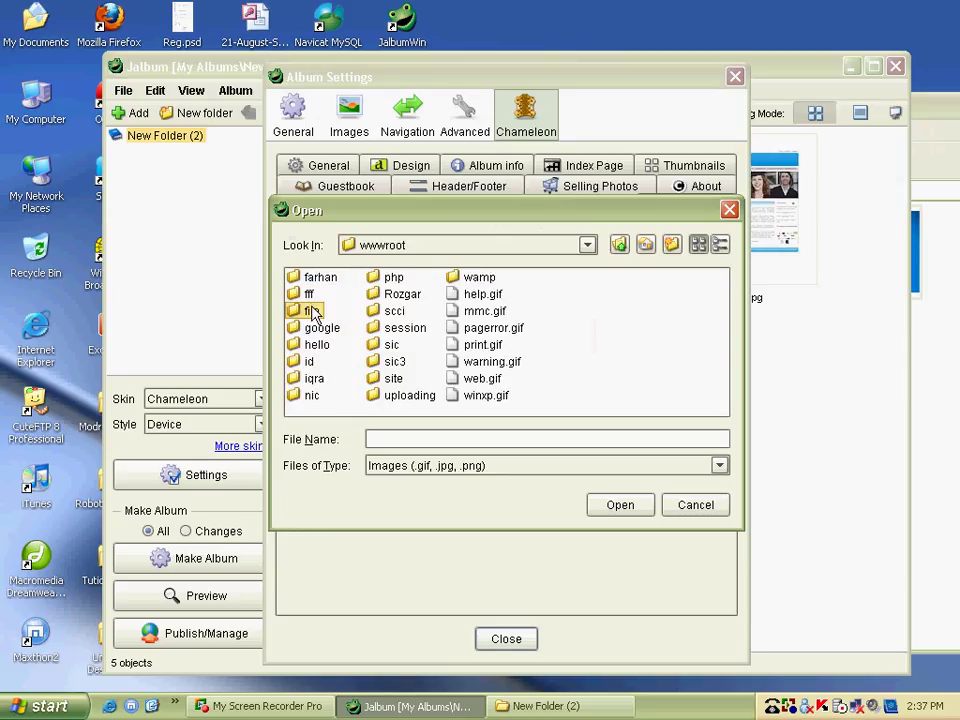
pyautogui.click(309, 361)
pyautogui.click(314, 378)
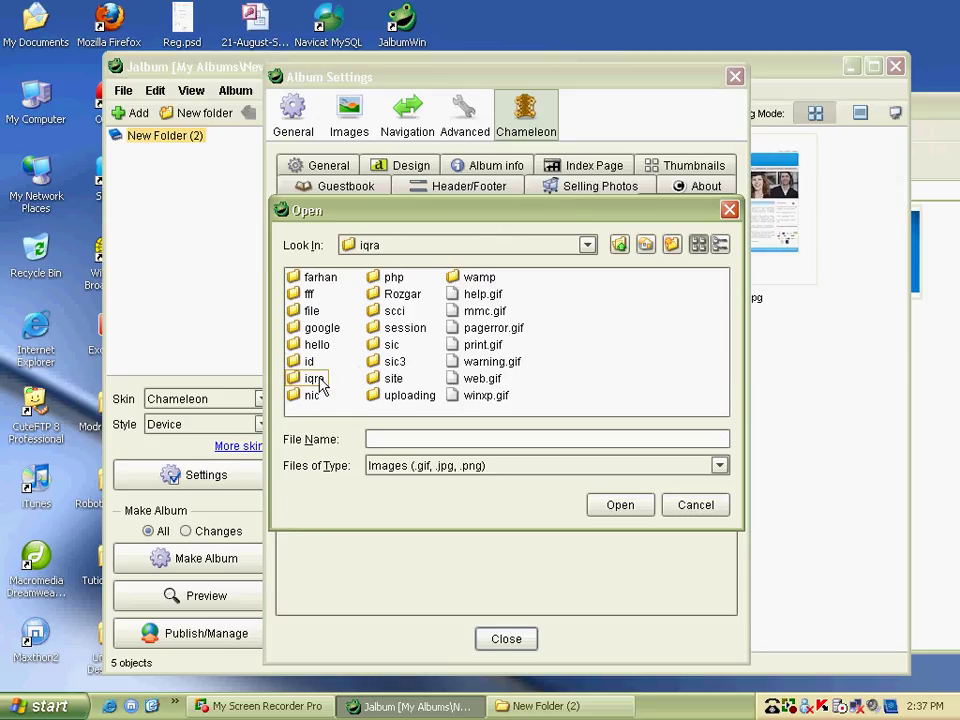
pyautogui.doubleClick(318, 379)
# Step: Go back to wwwroot, open the sic folder, and select logo-university[1].gif
pyautogui.click(463, 365)
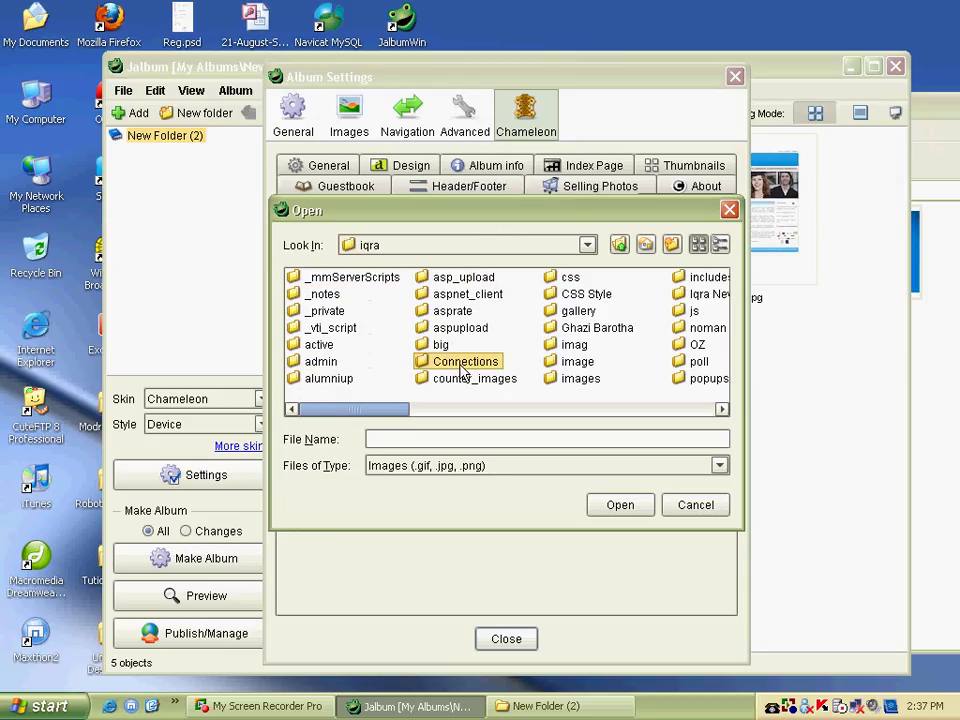
pyautogui.press('l')
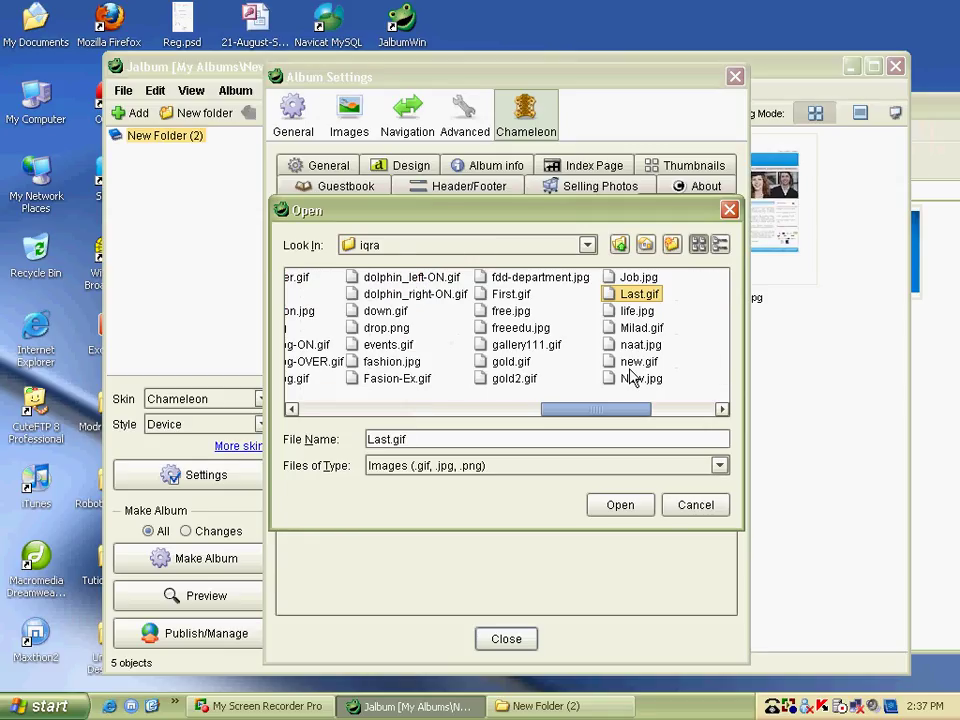
pyautogui.click(511, 311)
pyautogui.press('i')
pyautogui.press('i')
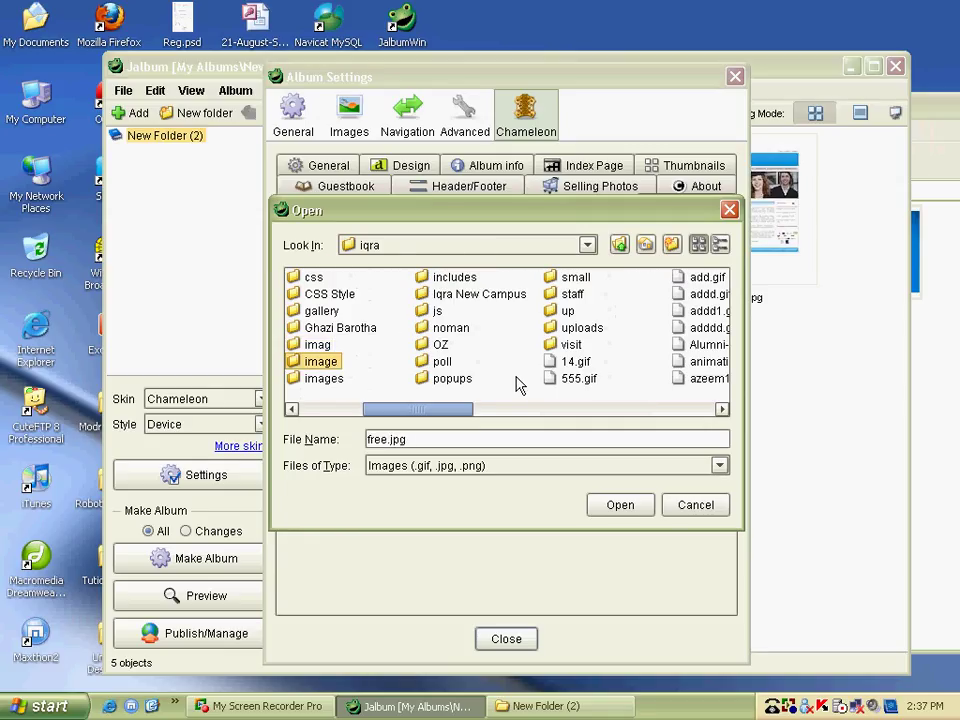
pyautogui.press('i')
pyautogui.press('i')
pyautogui.press('i')
pyautogui.press('i')
pyautogui.press('i')
pyautogui.press('i')
pyautogui.press('i')
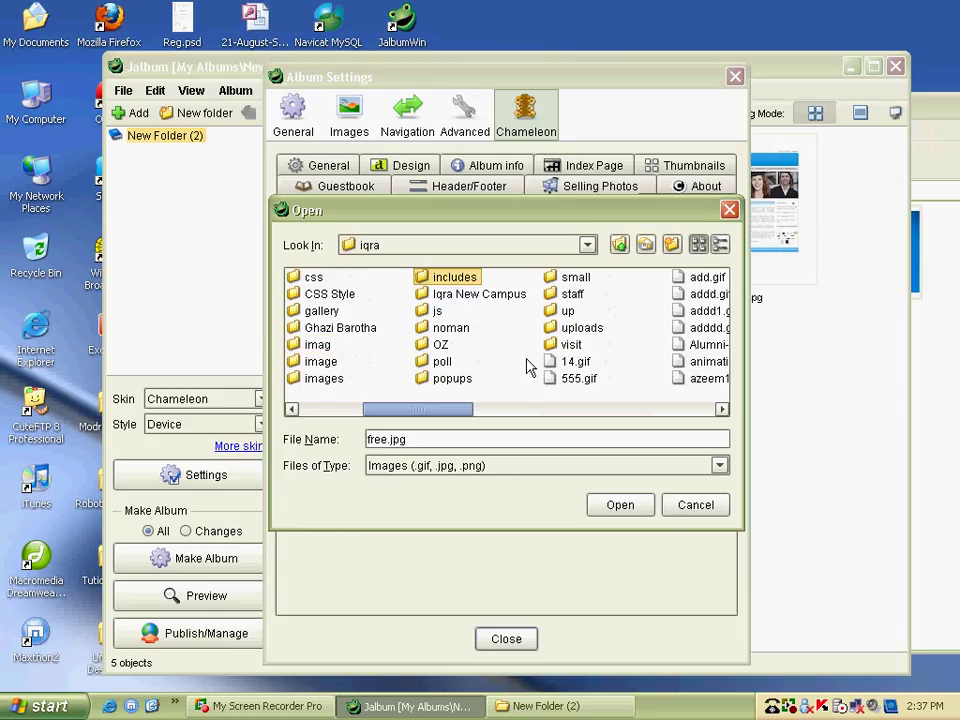
pyautogui.press('i')
pyautogui.press('i')
pyautogui.press('i')
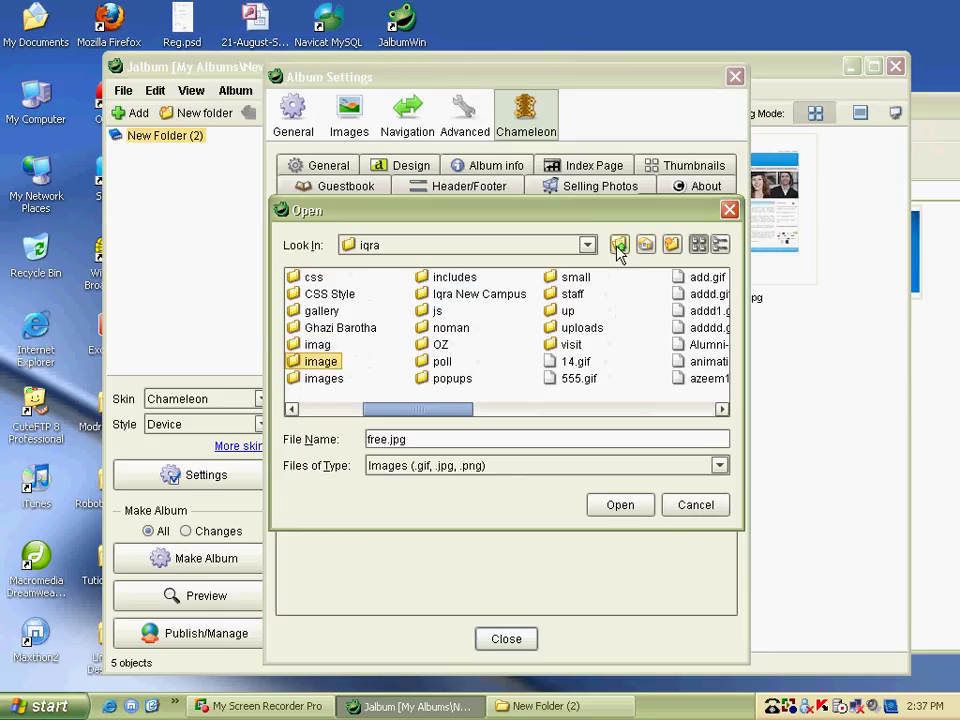
pyautogui.click(621, 245)
pyautogui.doubleClick(390, 344)
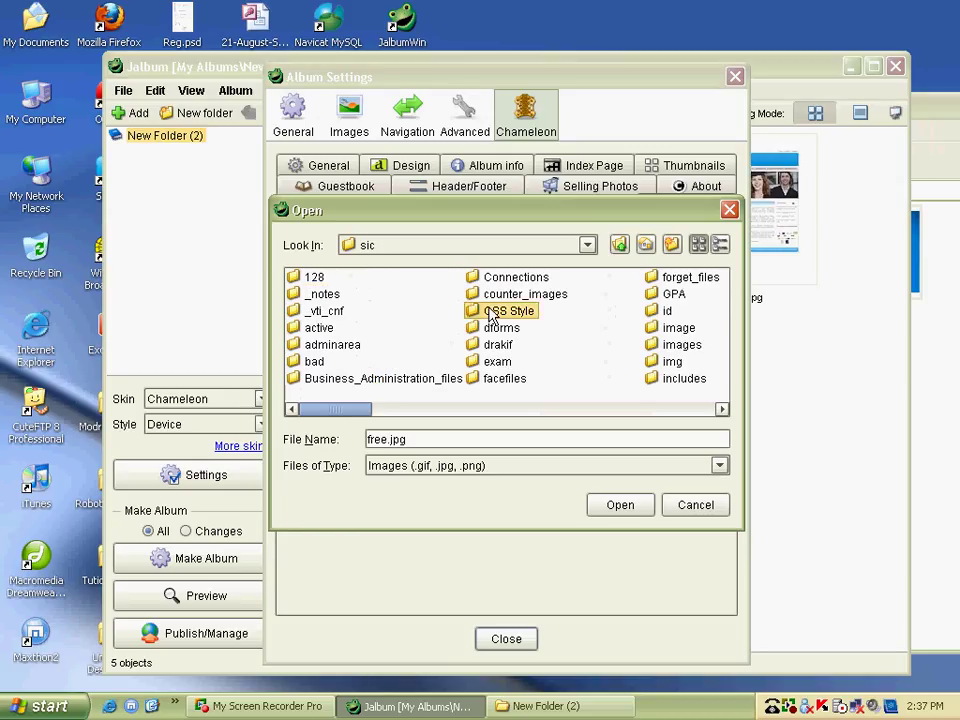
pyautogui.press('i')
pyautogui.click(600, 361)
pyautogui.press('q')
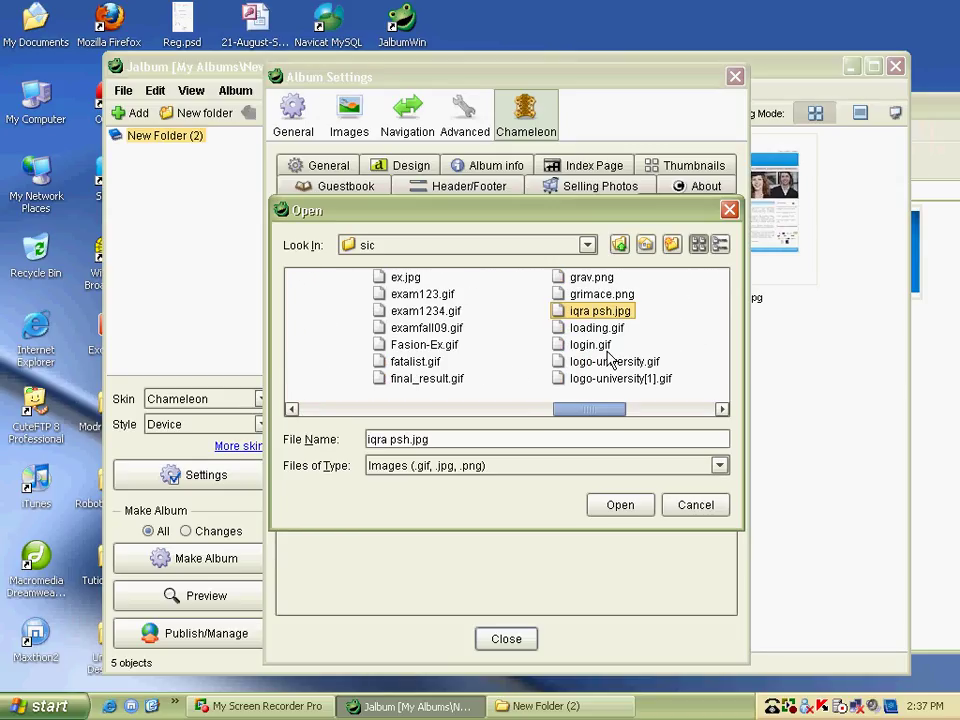
pyautogui.click(606, 361)
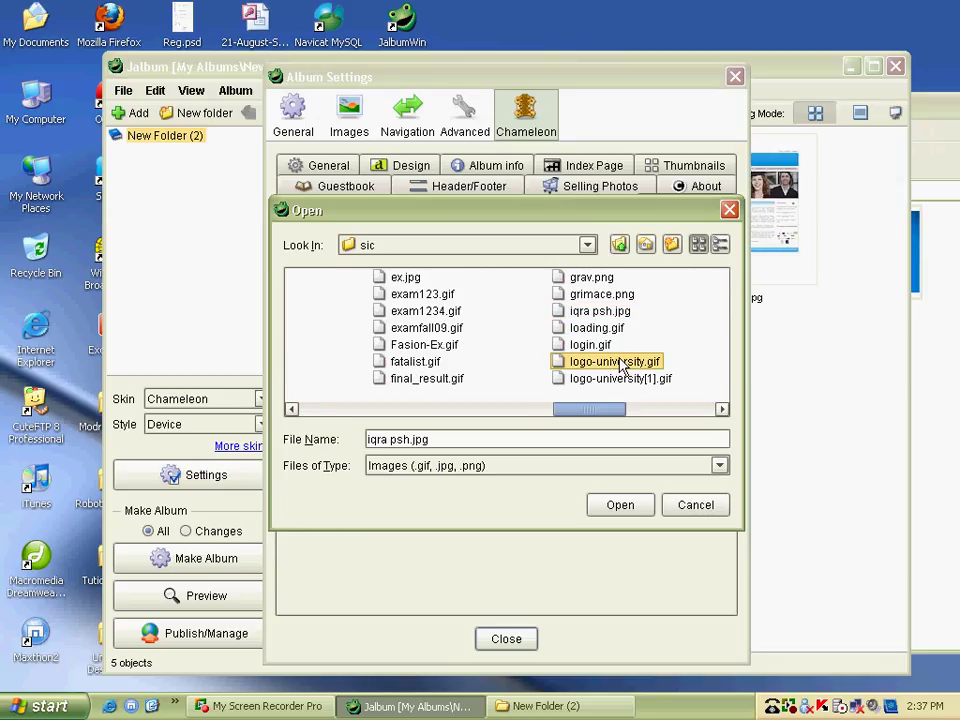
pyautogui.click(606, 378)
# Step: Confirm the logo file and change its vertical alignment to top
pyautogui.click(617, 506)
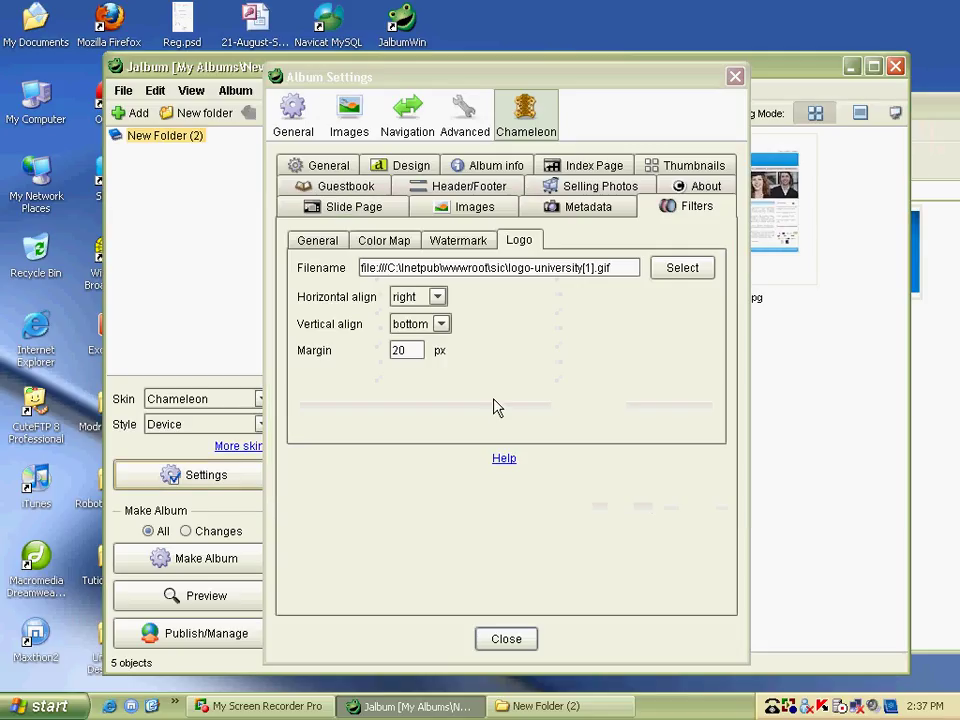
pyautogui.click(432, 327)
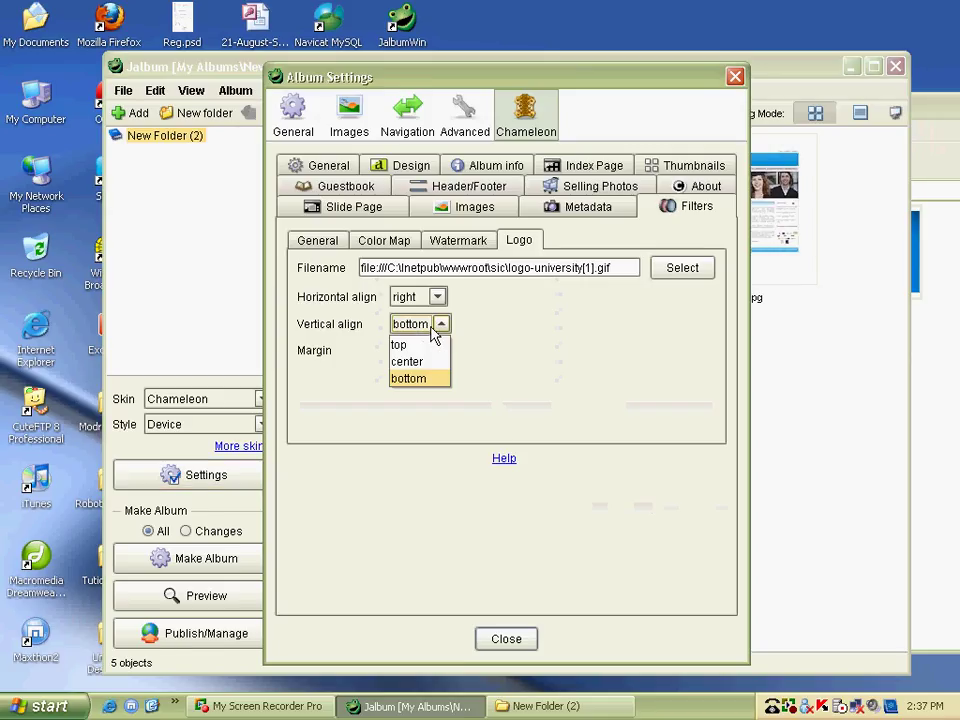
pyautogui.click(408, 344)
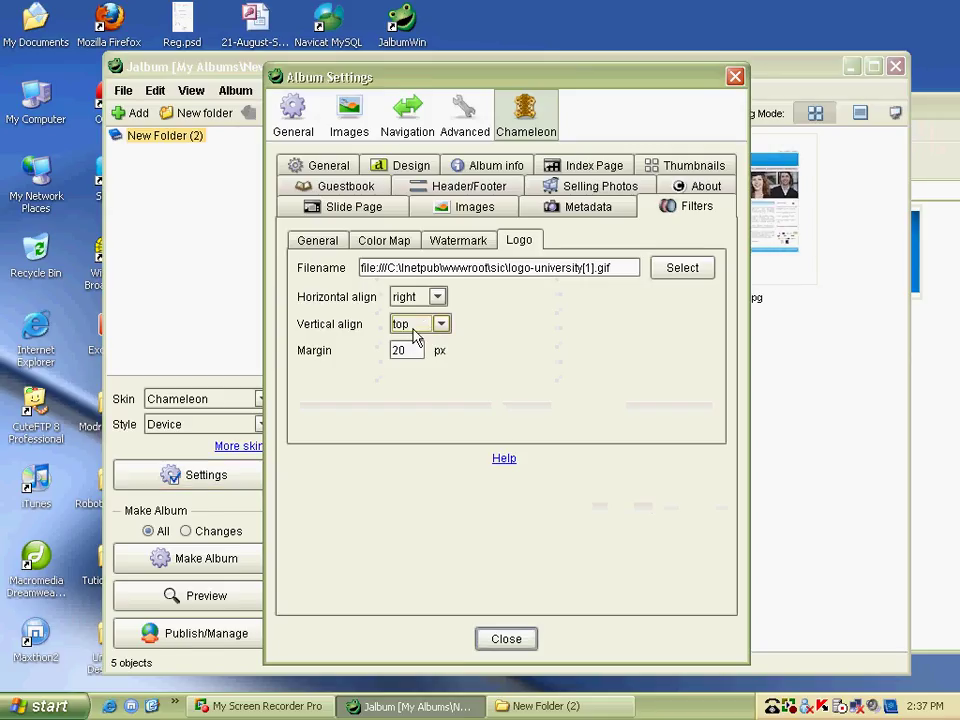
# Step: Set the watermark text to 'my picture' in the Arial Black font
pyautogui.click(459, 241)
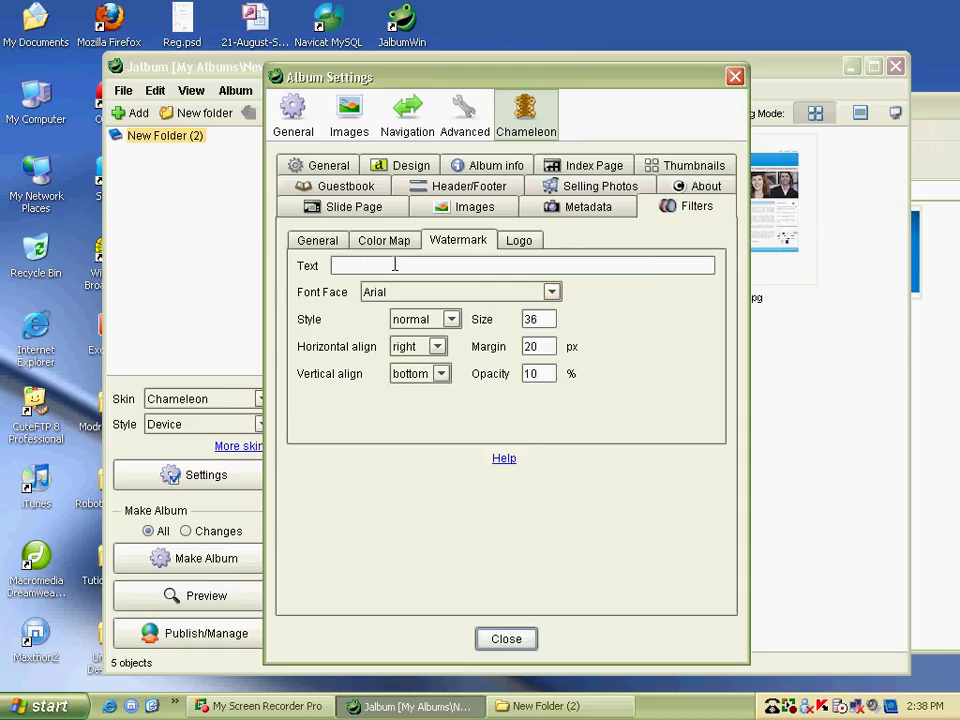
pyautogui.click(395, 265)
pyautogui.write('my ')
pyautogui.write('picture')
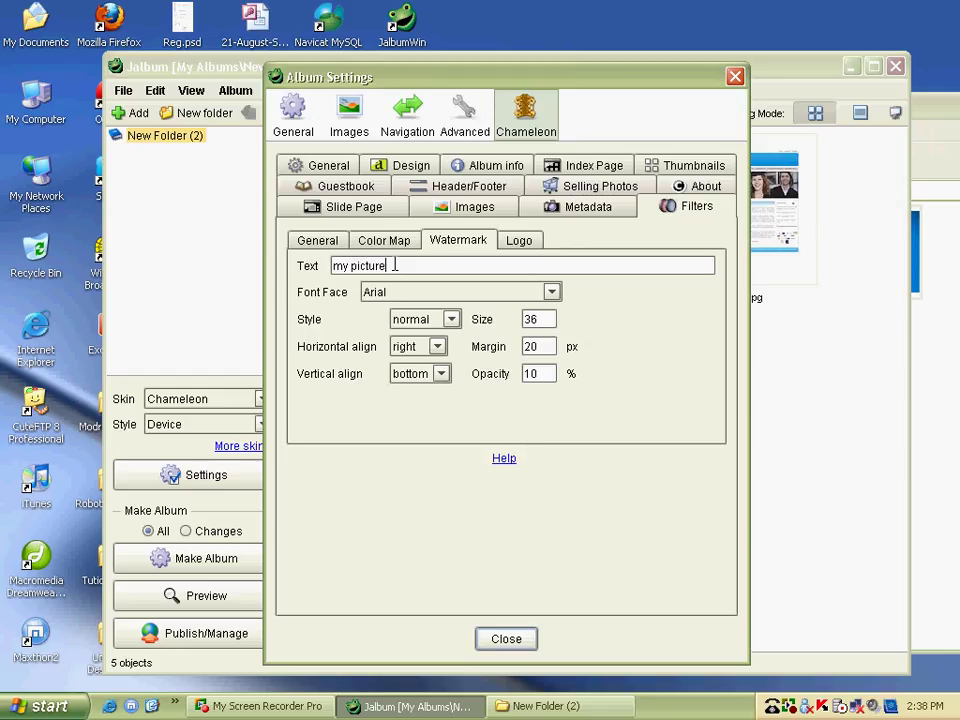
pyautogui.moveTo(405, 265); pyautogui.dragTo(308, 265)
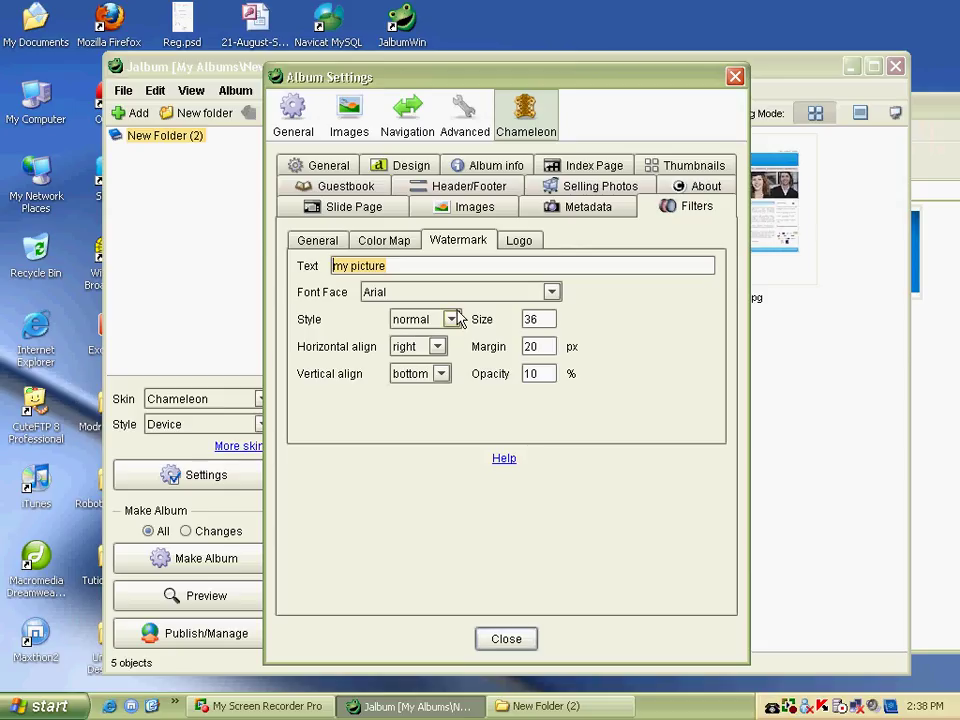
pyautogui.click(507, 293)
pyautogui.click(497, 330)
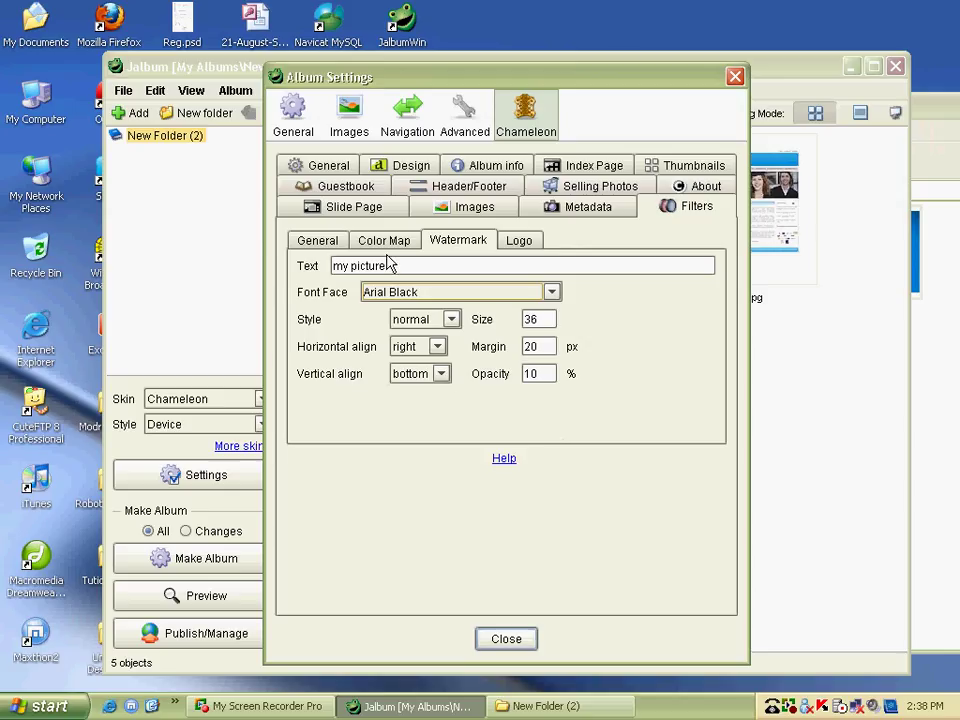
pyautogui.click(358, 242)
pyautogui.click(318, 242)
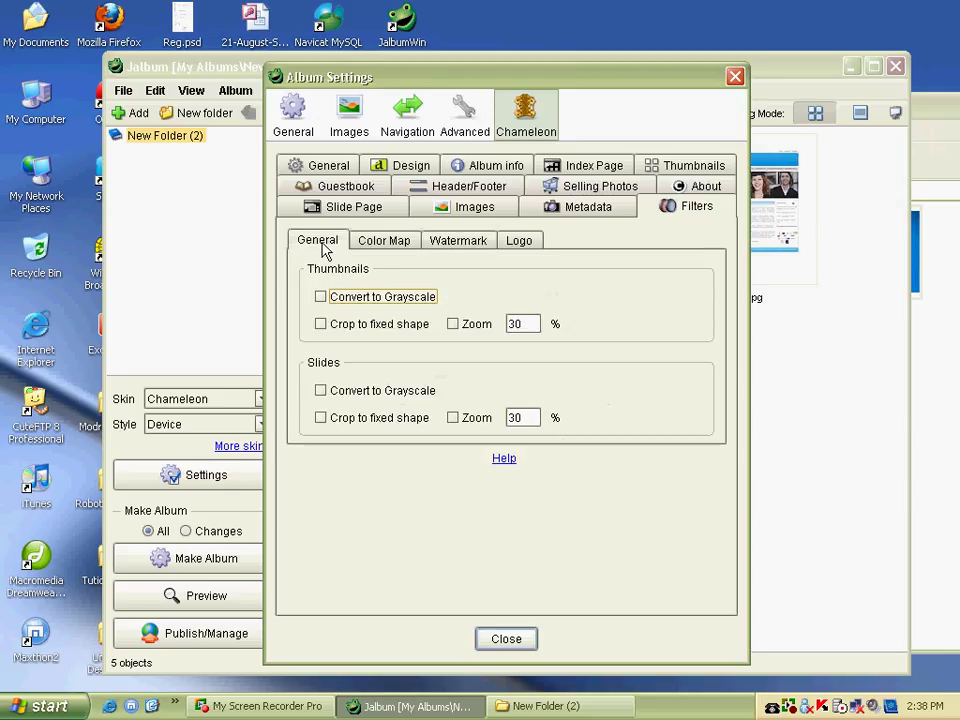
# Step: Close settings, generate the five-image album, dismiss the progress dialog, and exit Jalbum
pyautogui.click(506, 638)
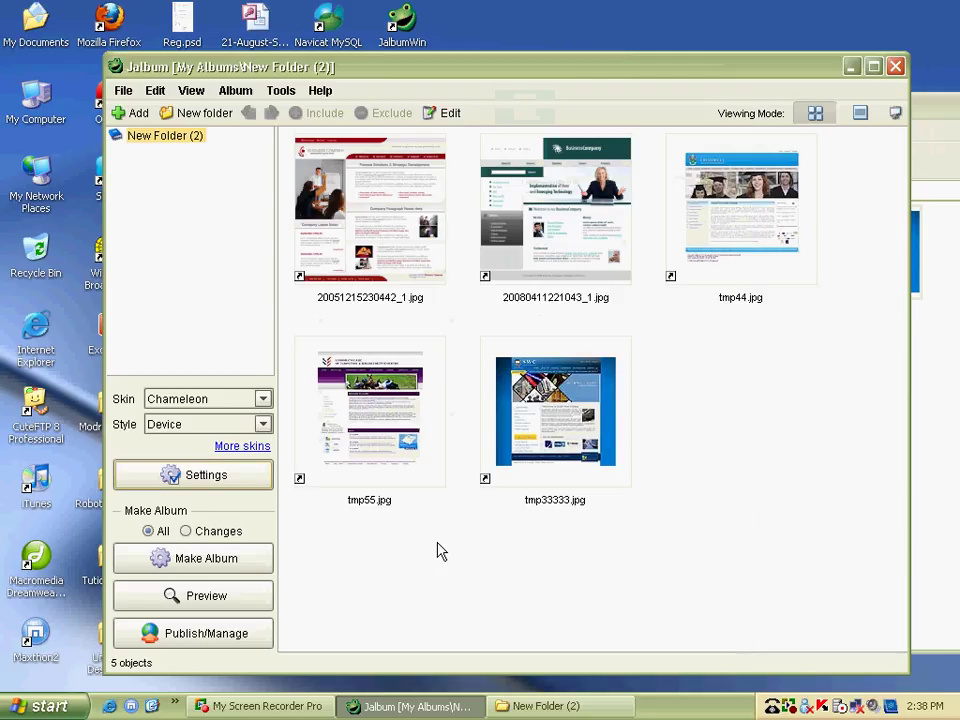
pyautogui.click(216, 567)
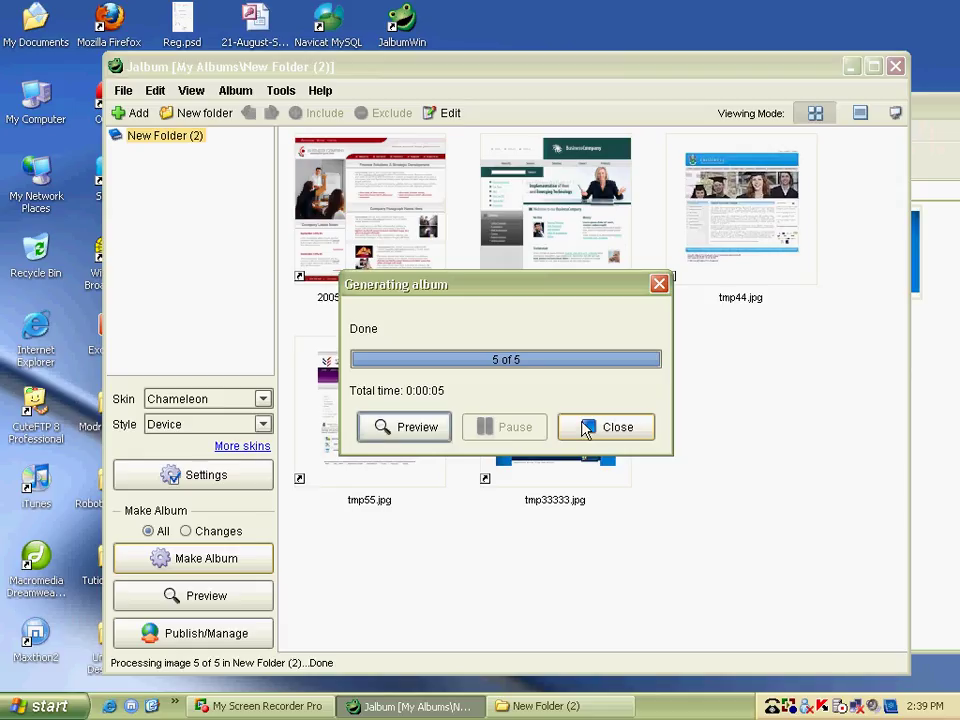
pyautogui.click(586, 427)
pyautogui.click(895, 68)
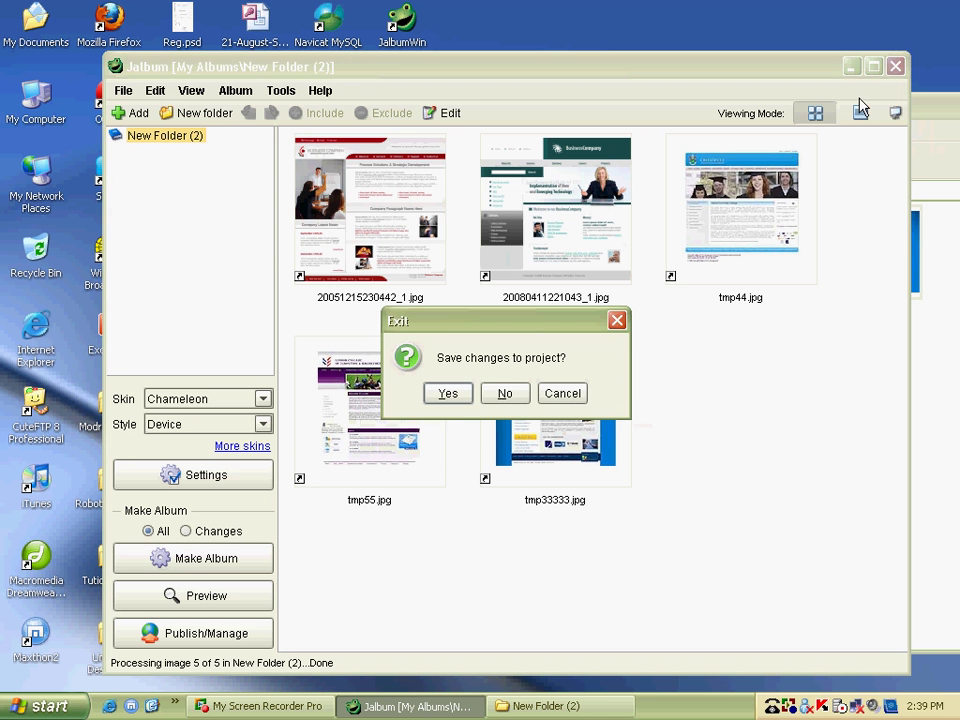
# Step: Exit without saving and open My Documents > My Albums > New Folder (2) > album
pyautogui.click(502, 393)
pyautogui.moveTo(462, 106); pyautogui.dragTo(316, 100)
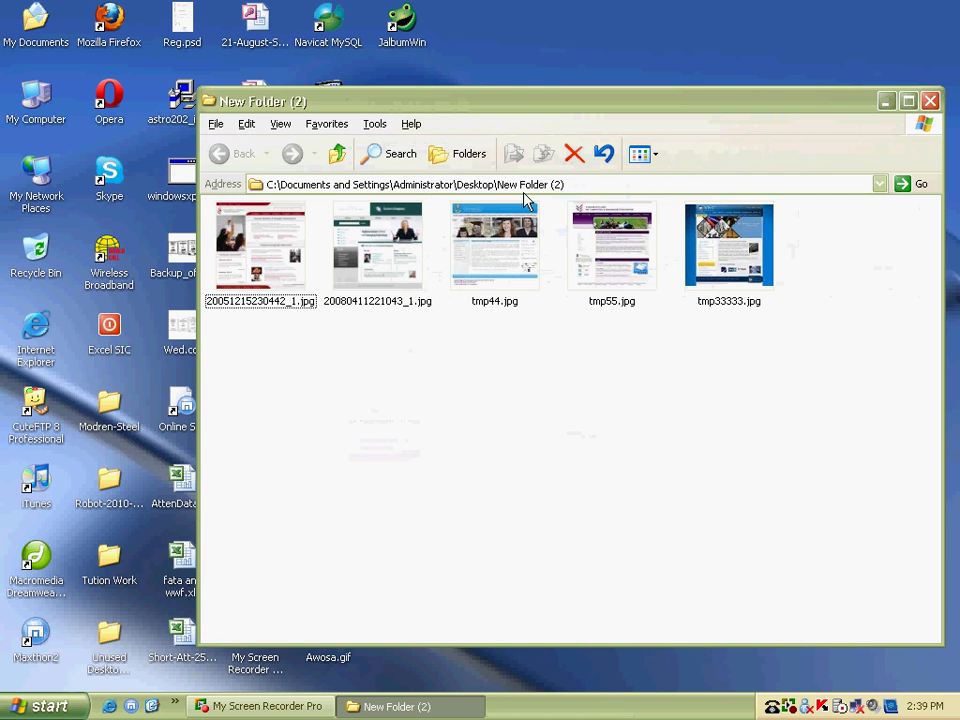
pyautogui.click(30, 45)
pyautogui.doubleClick(30, 45)
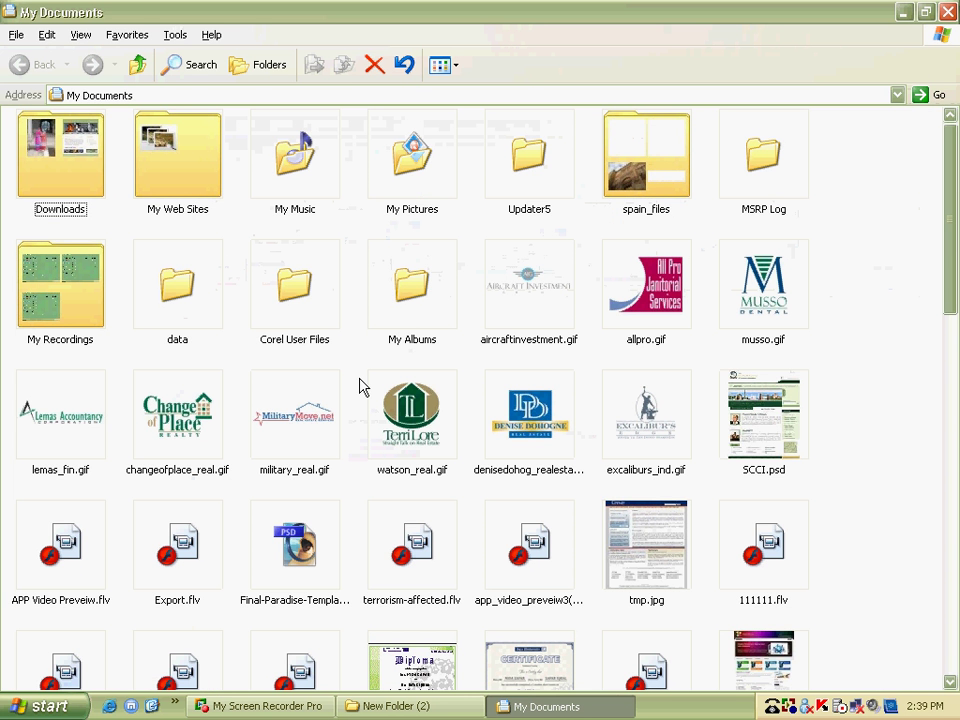
pyautogui.doubleClick(413, 318)
pyautogui.doubleClick(66, 149)
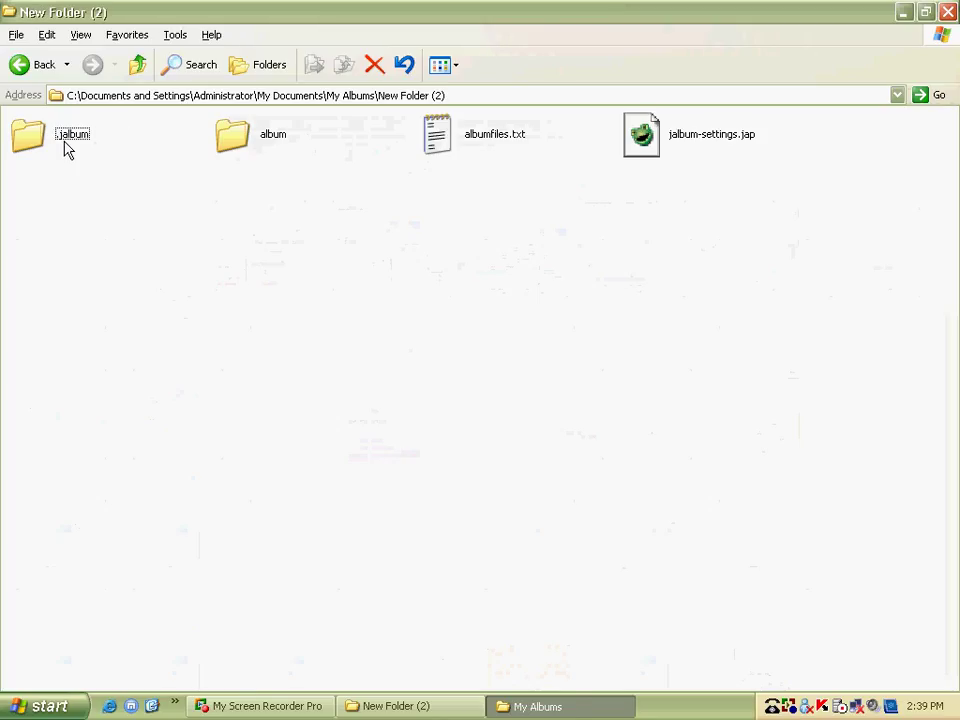
pyautogui.doubleClick(264, 143)
# Step: Delete album.rss and open index.html in Internet Explorer
pyautogui.click(623, 134)
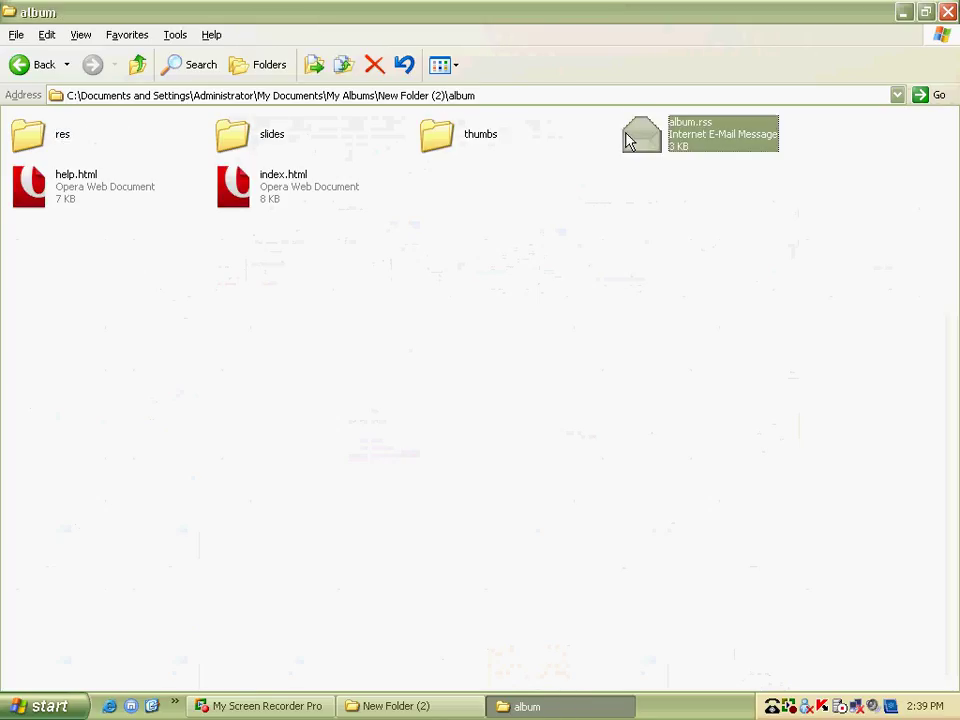
pyautogui.press('Delete')
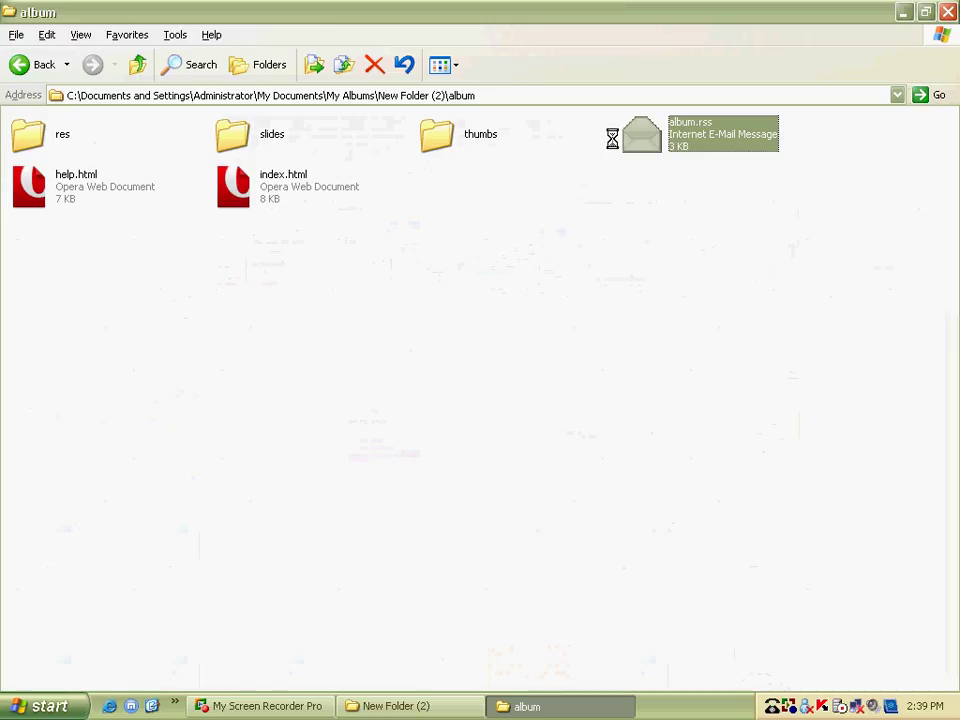
pyautogui.click(545, 376)
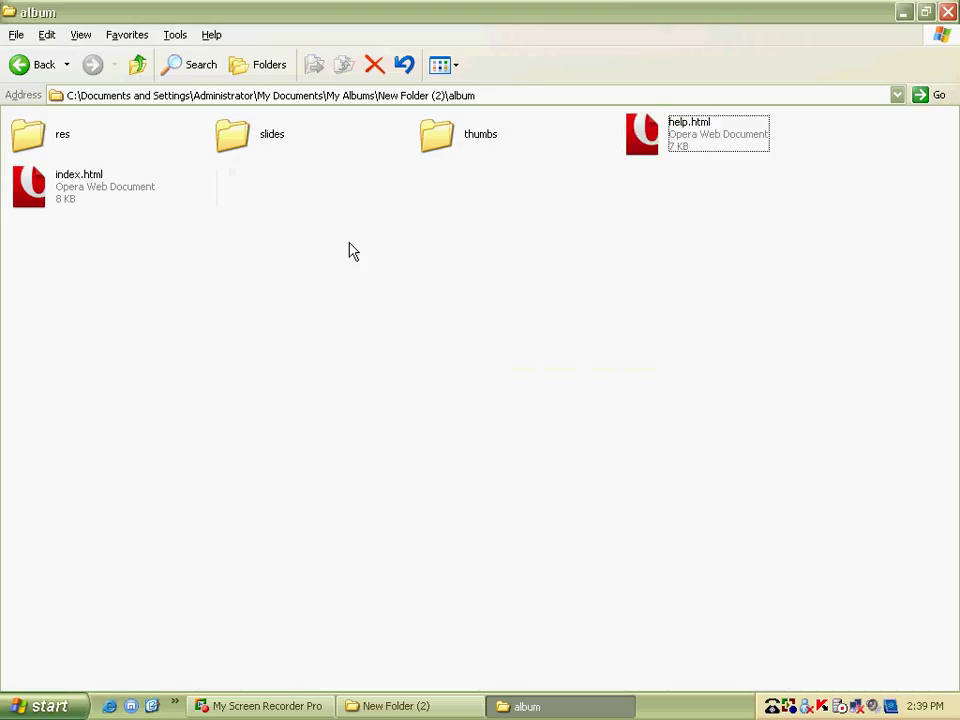
pyautogui.rightClick(68, 195)
pyautogui.moveTo(160, 291)
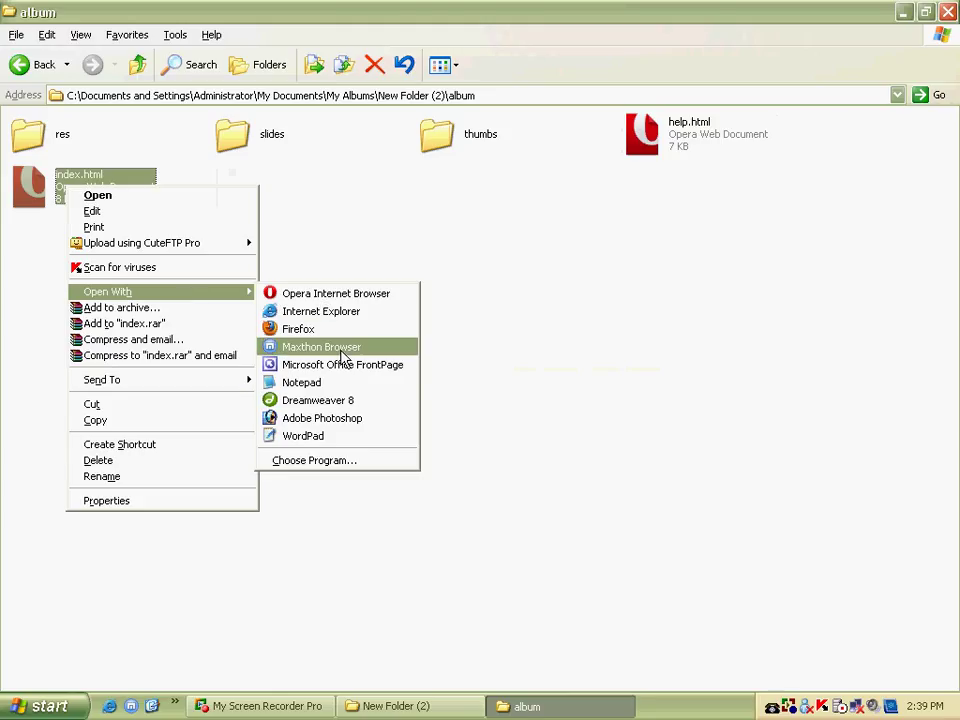
pyautogui.click(340, 312)
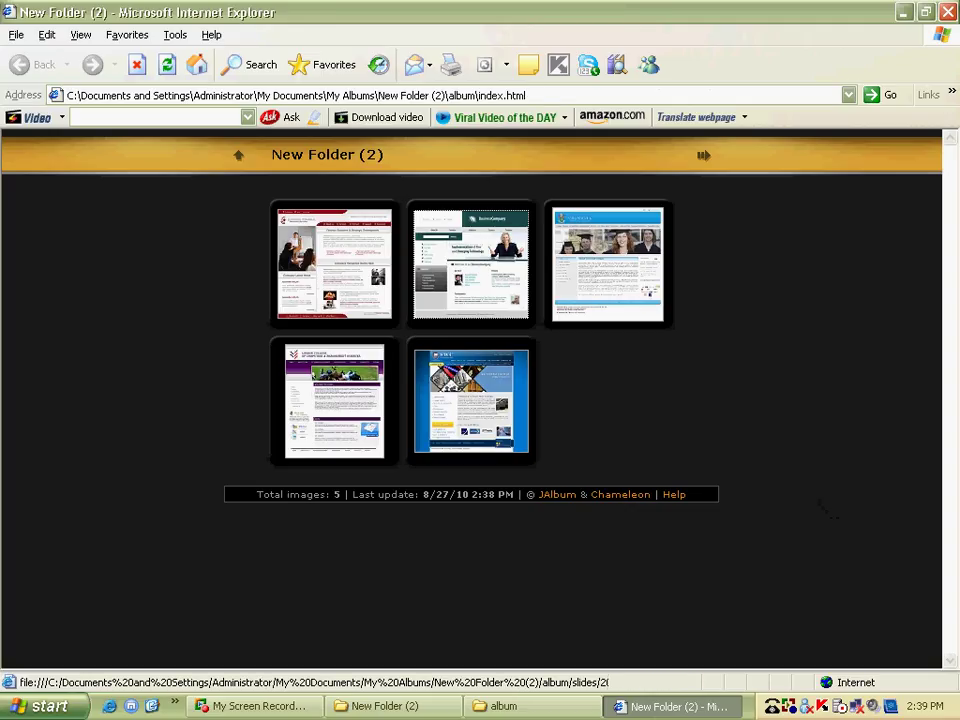
# Step: Browse the album's slide pages, ending on the tmp55 slide and selecting its caption
pyautogui.click(812, 472)
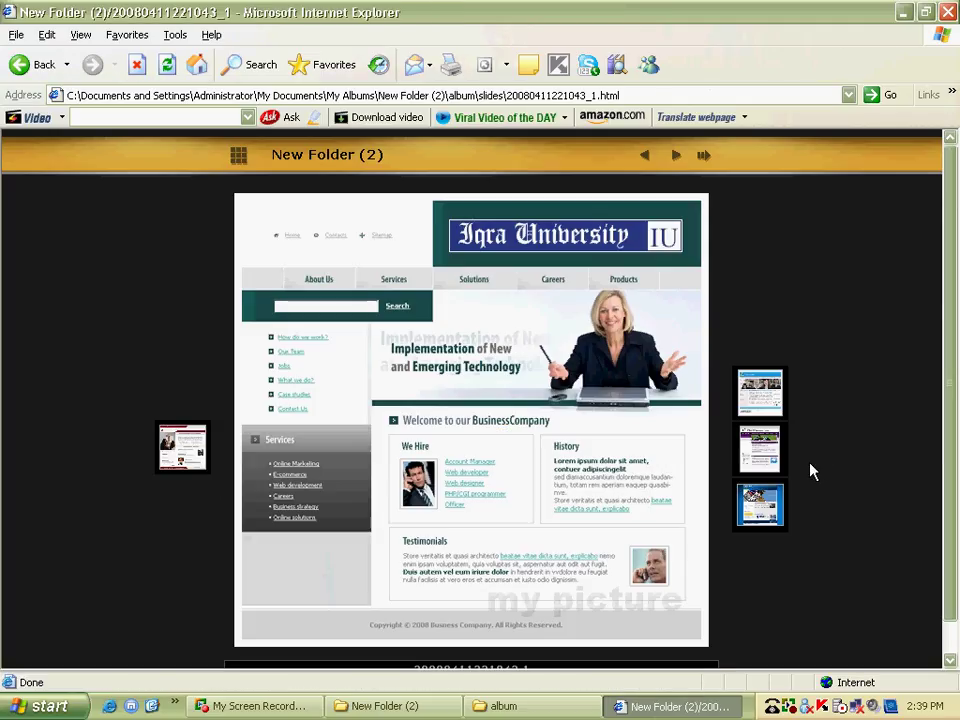
pyautogui.scroll(-1, 750, 497)
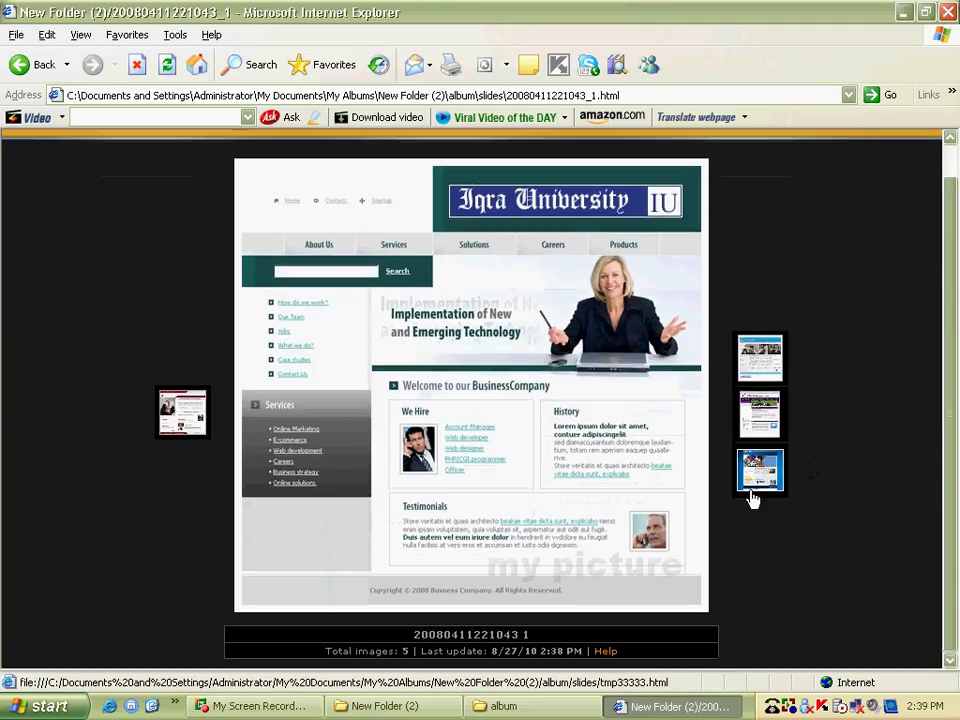
pyautogui.click(772, 430)
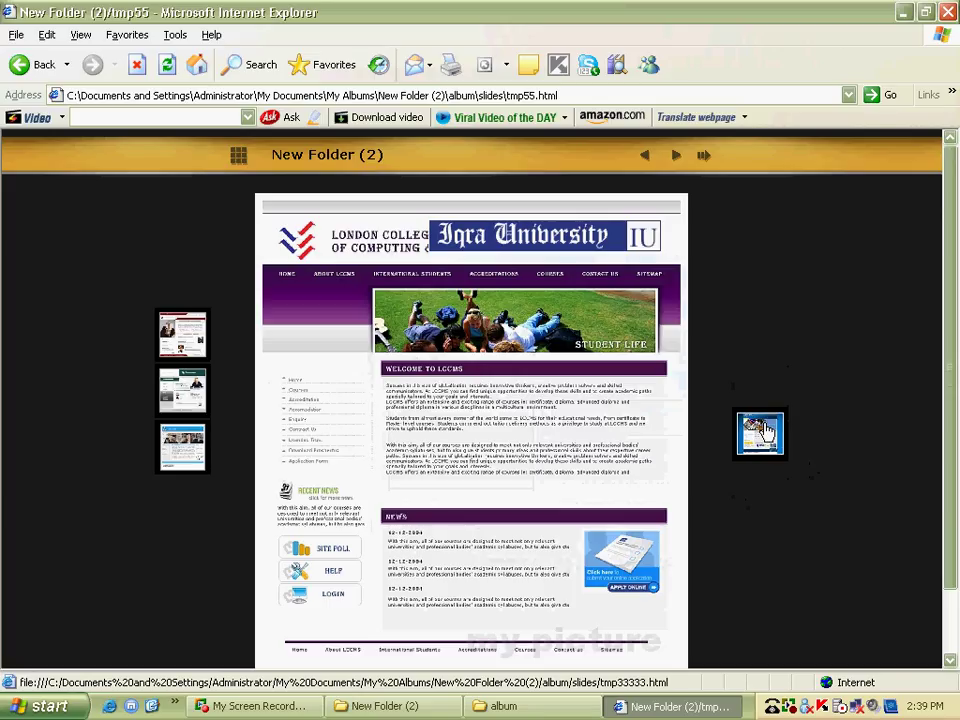
pyautogui.scroll(-2, 770, 500)
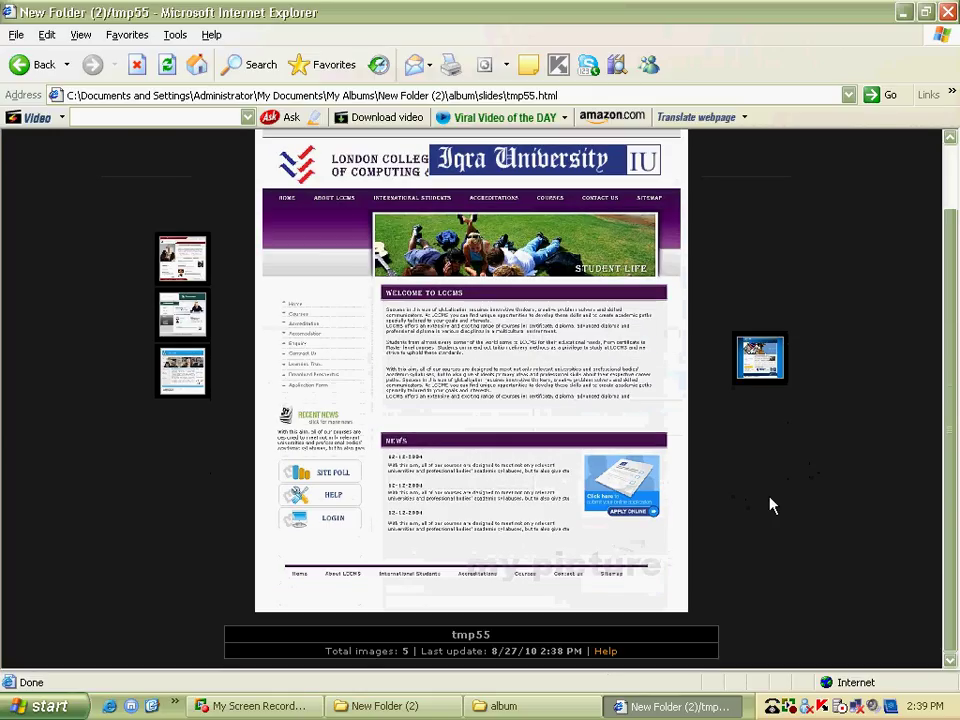
pyautogui.moveTo(421, 651); pyautogui.dragTo(483, 651)
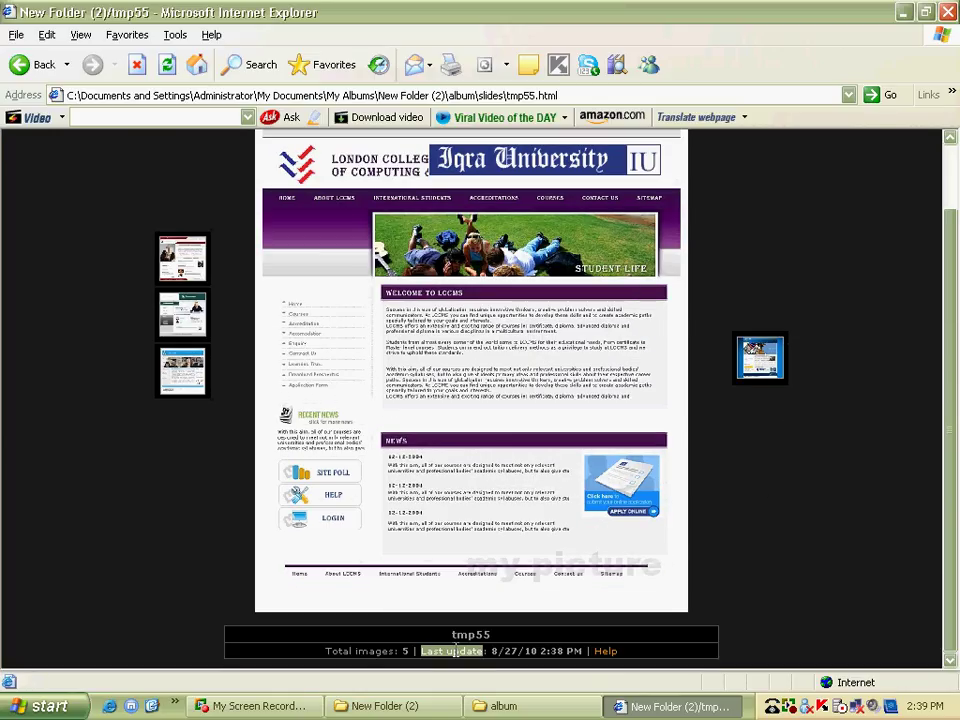
pyautogui.moveTo(334, 652); pyautogui.dragTo(594, 650)
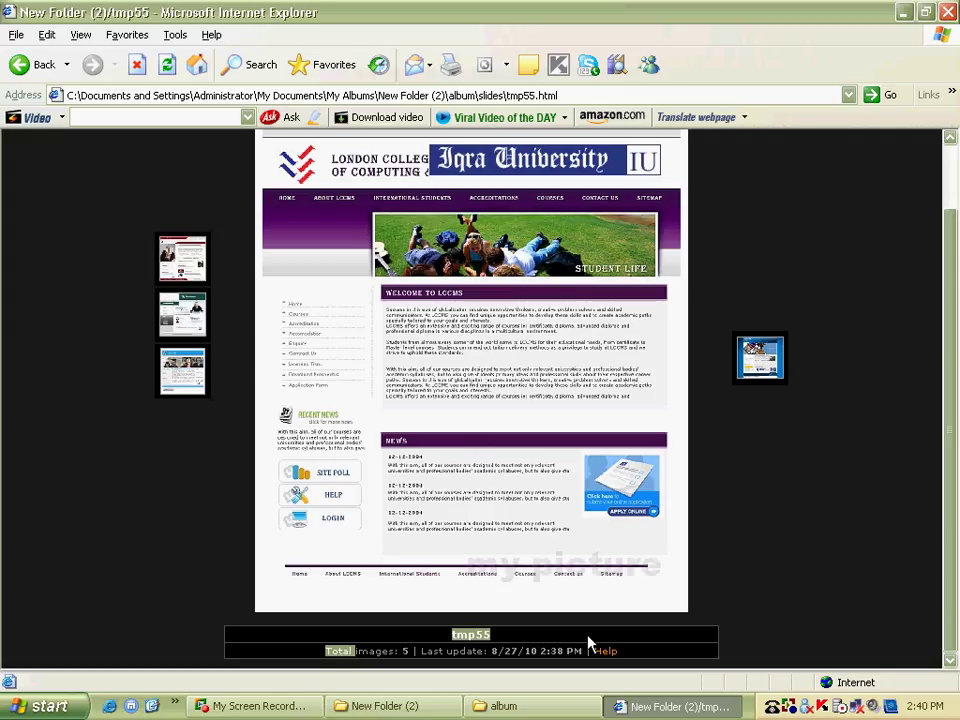
# Step: Close the album preview and browse from My Documents into My Albums\New Folder (2)\album
pyautogui.click(947, 12)
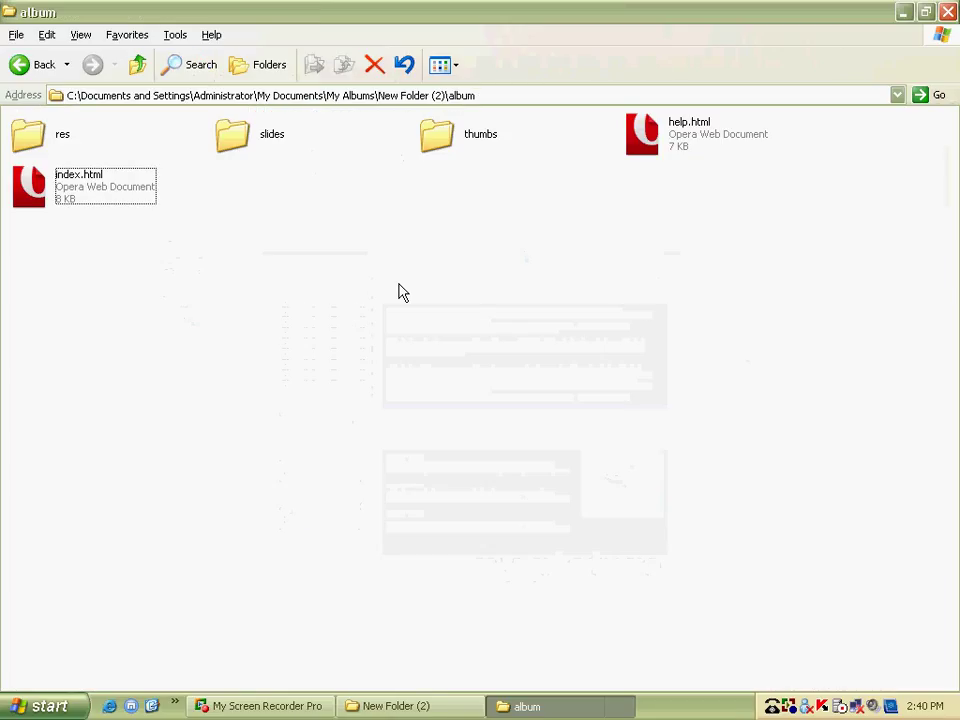
pyautogui.click(46, 65)
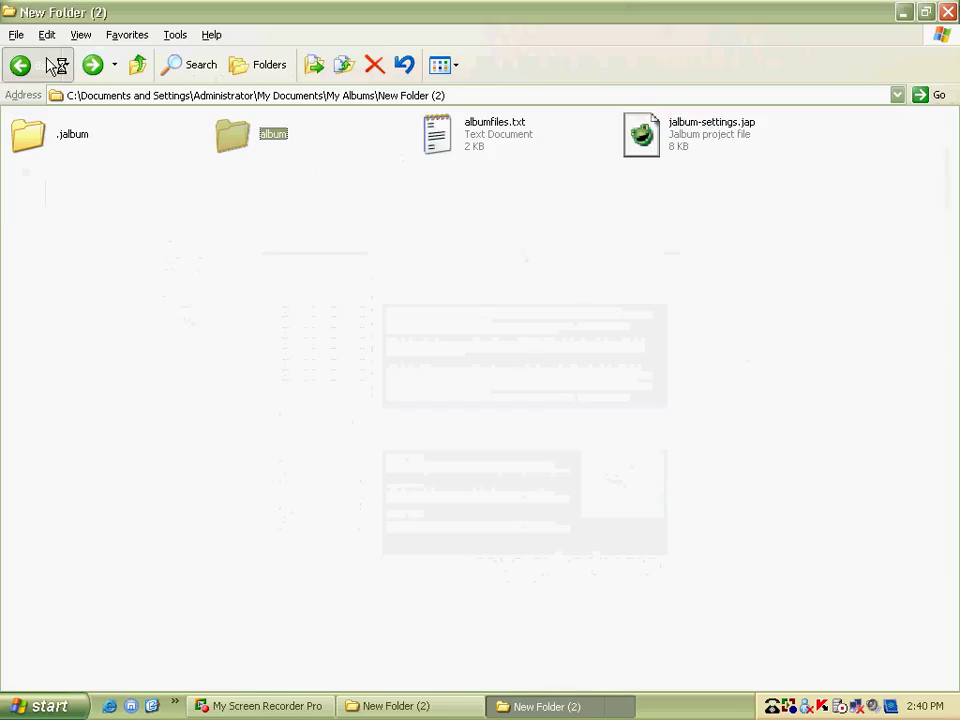
pyautogui.click(47, 65)
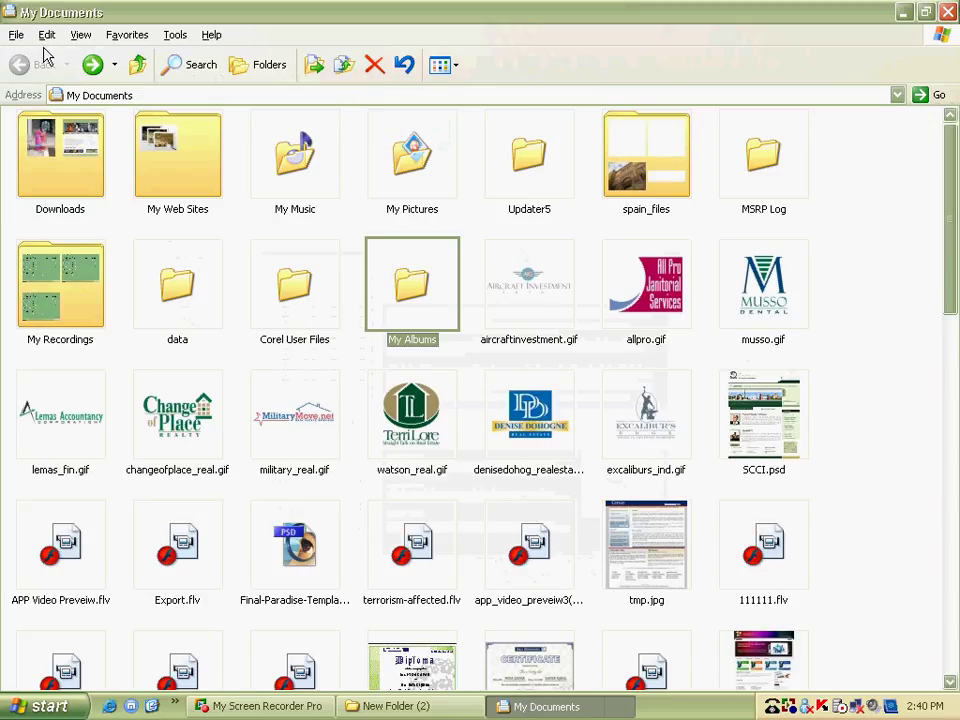
pyautogui.doubleClick(422, 281)
pyautogui.doubleClick(101, 140)
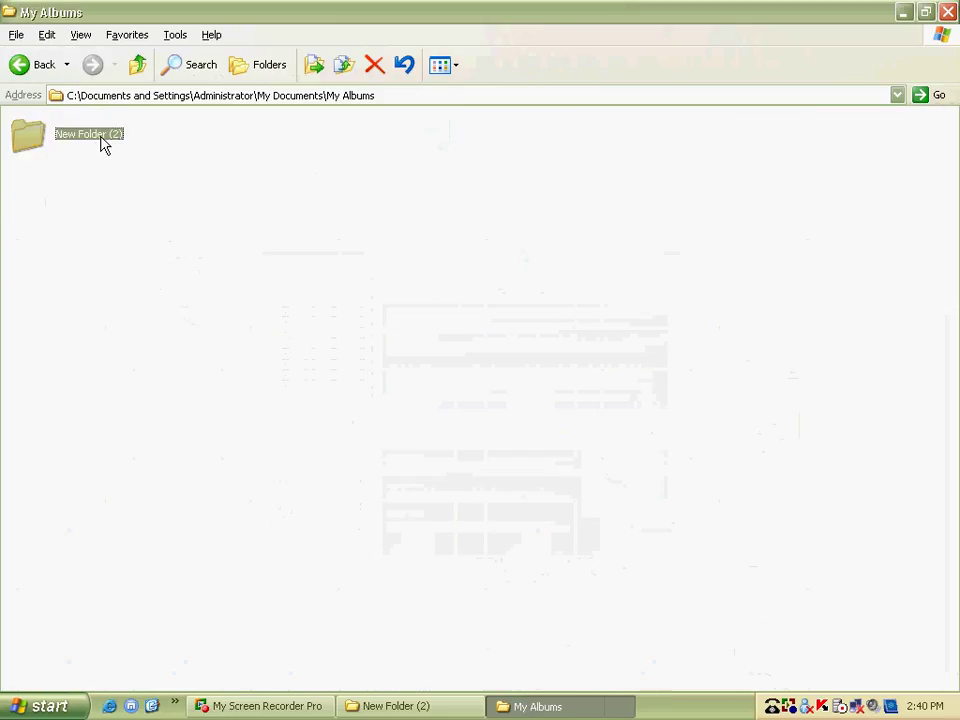
pyautogui.doubleClick(259, 146)
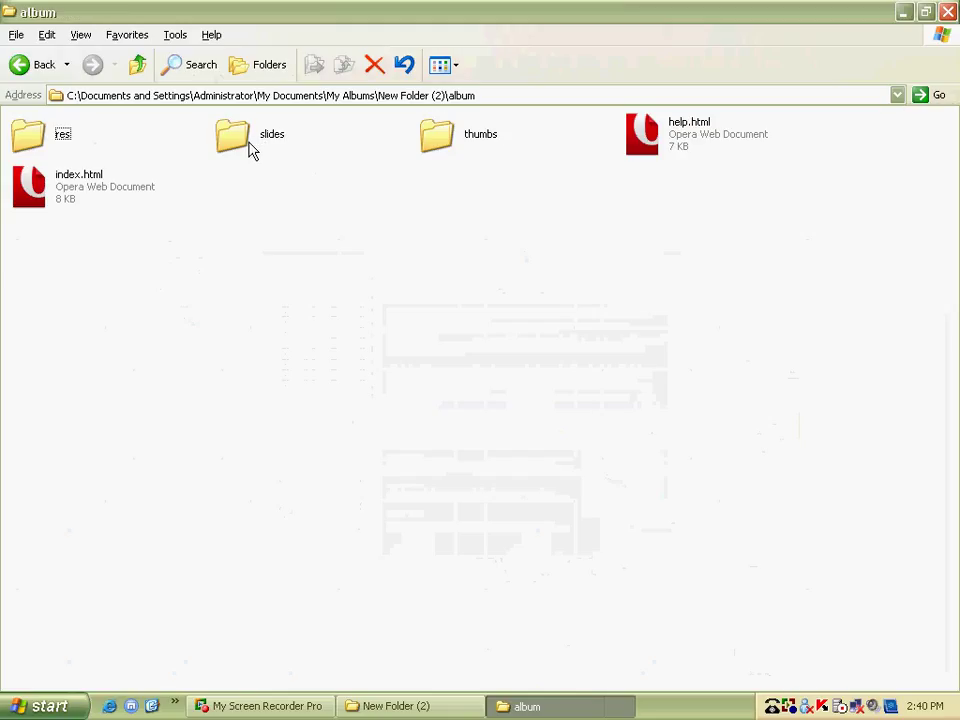
# Step: Step back to the New Folder (2) project, recheck the album folder, then close Explorer
pyautogui.press('BackSpace')
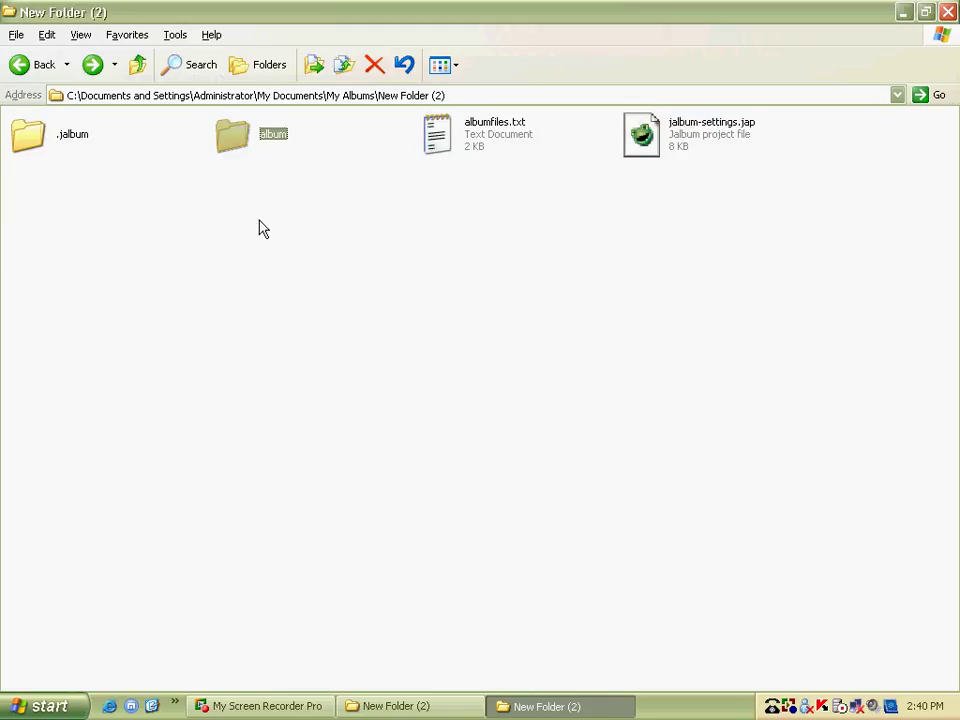
pyautogui.doubleClick(241, 156)
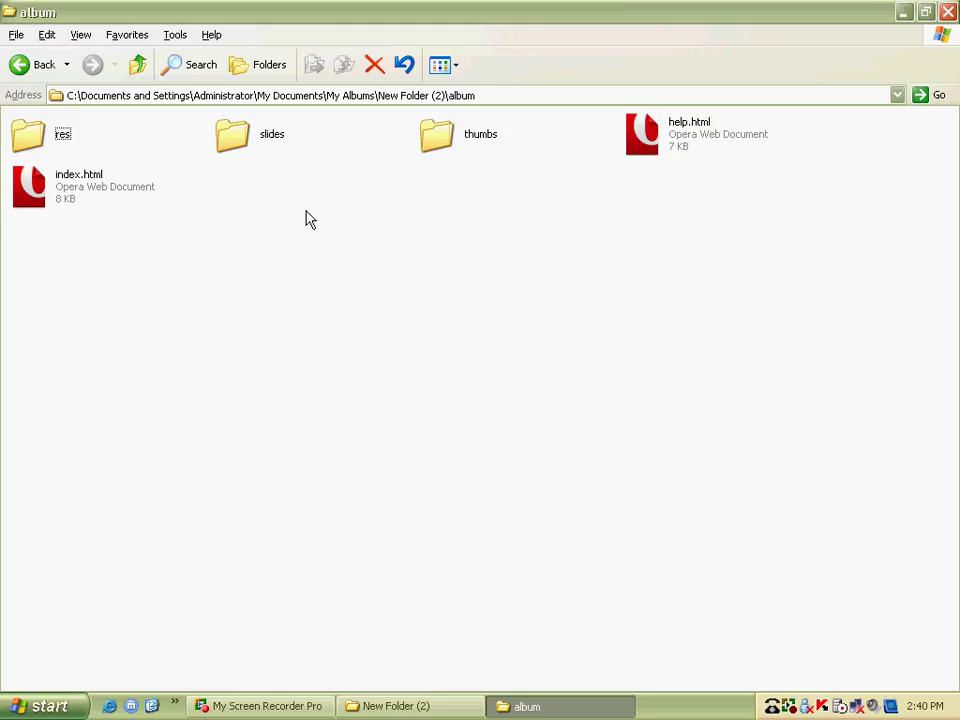
pyautogui.click(30, 64)
pyautogui.rightClick(238, 148)
pyautogui.click(324, 390)
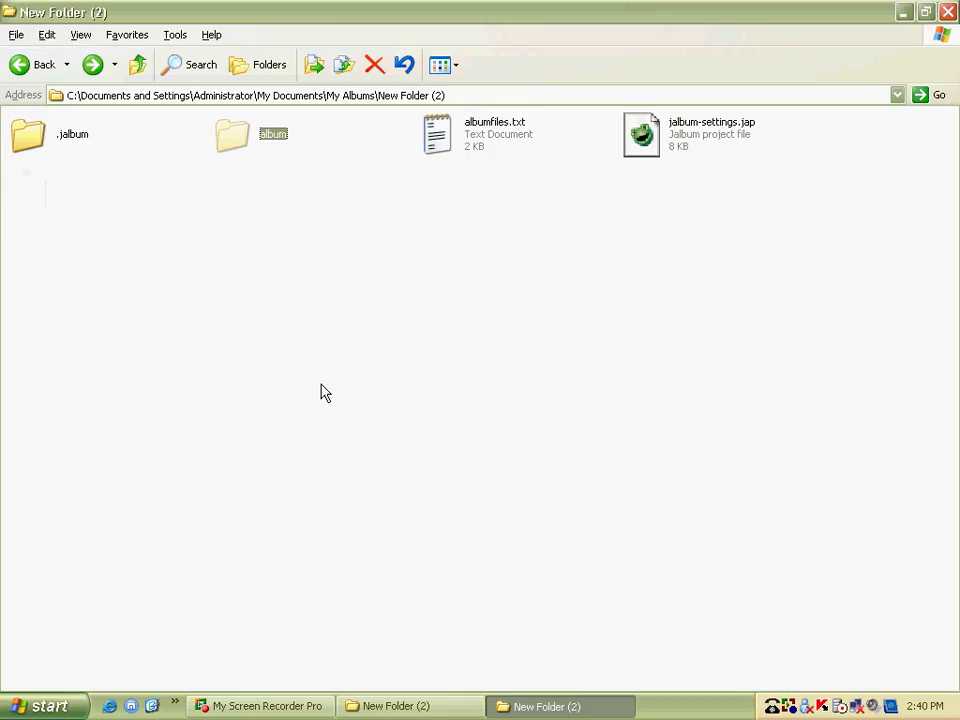
pyautogui.click(948, 12)
# Step: Paste the generated album folder into the desktop's New Folder
pyautogui.click(930, 102)
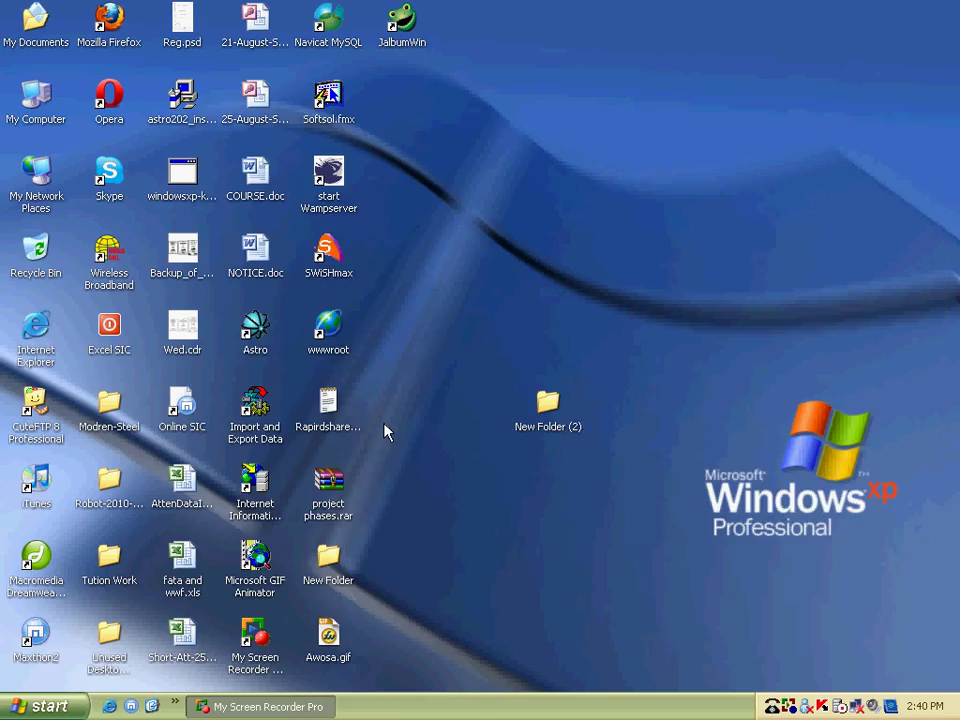
pyautogui.doubleClick(332, 560)
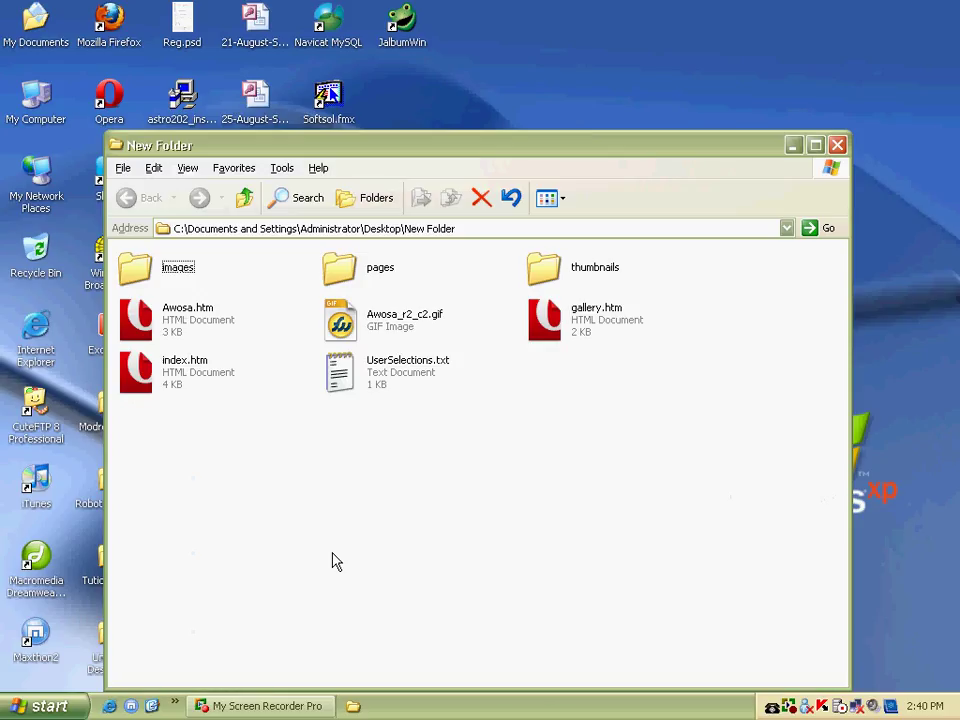
pyautogui.rightClick(407, 482)
pyautogui.click(447, 580)
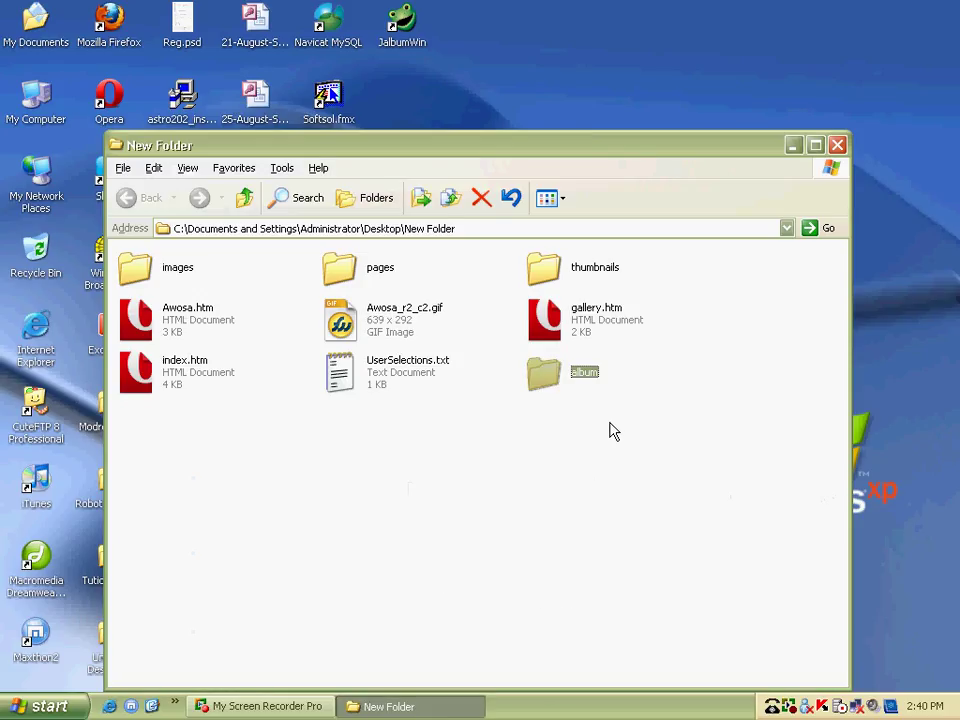
# Step: Check the pasted album's slides and thumbs subfolders, then return to New Folder's contents
pyautogui.doubleClick(556, 376)
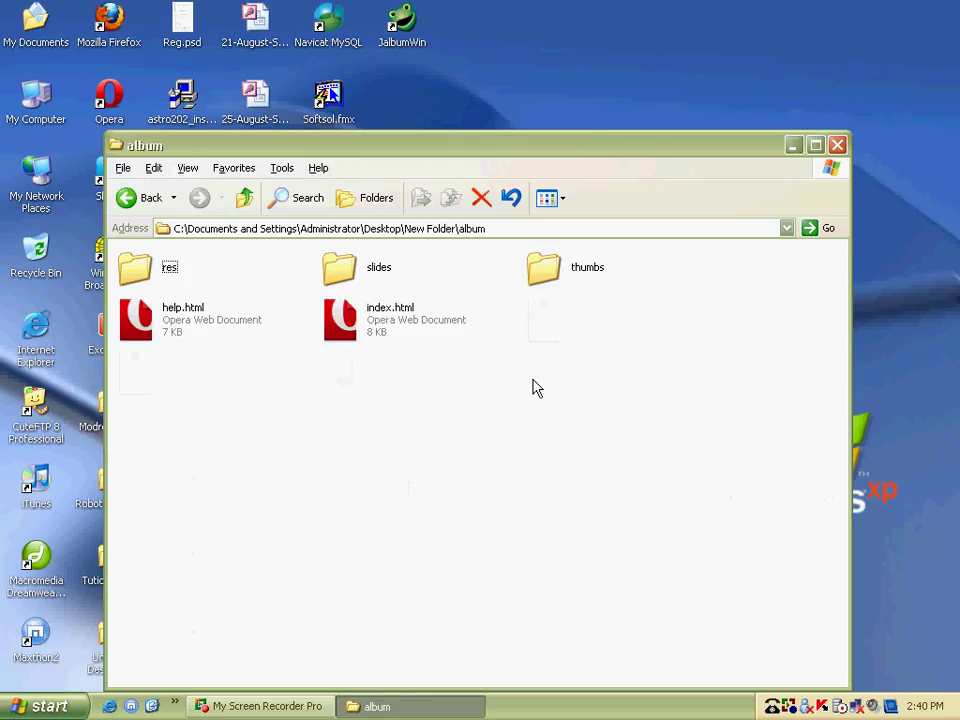
pyautogui.doubleClick(372, 276)
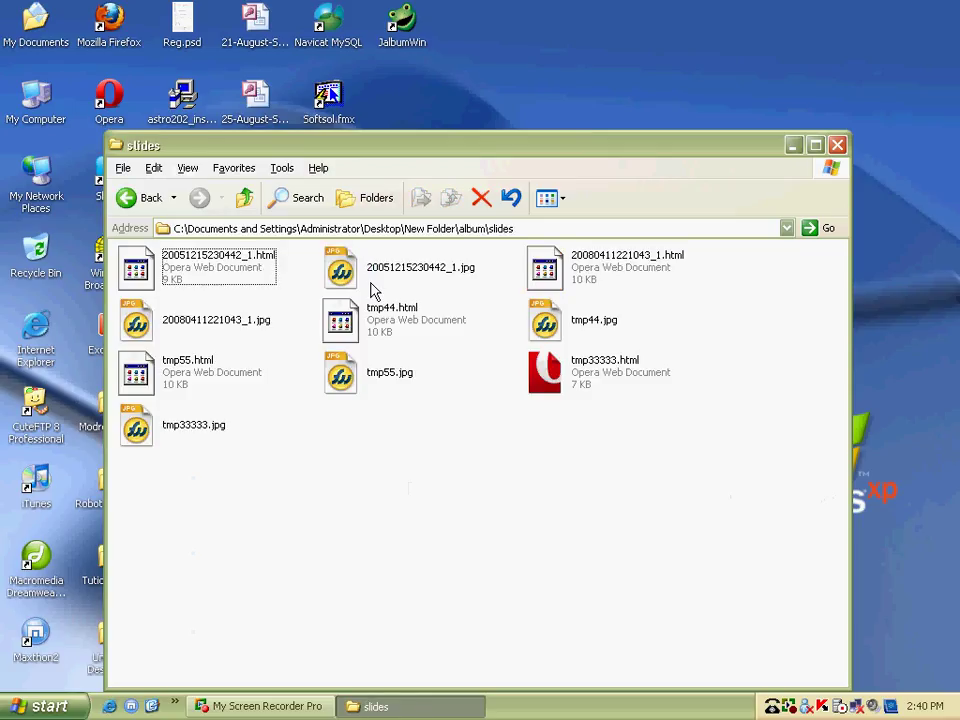
pyautogui.click(135, 197)
pyautogui.doubleClick(545, 280)
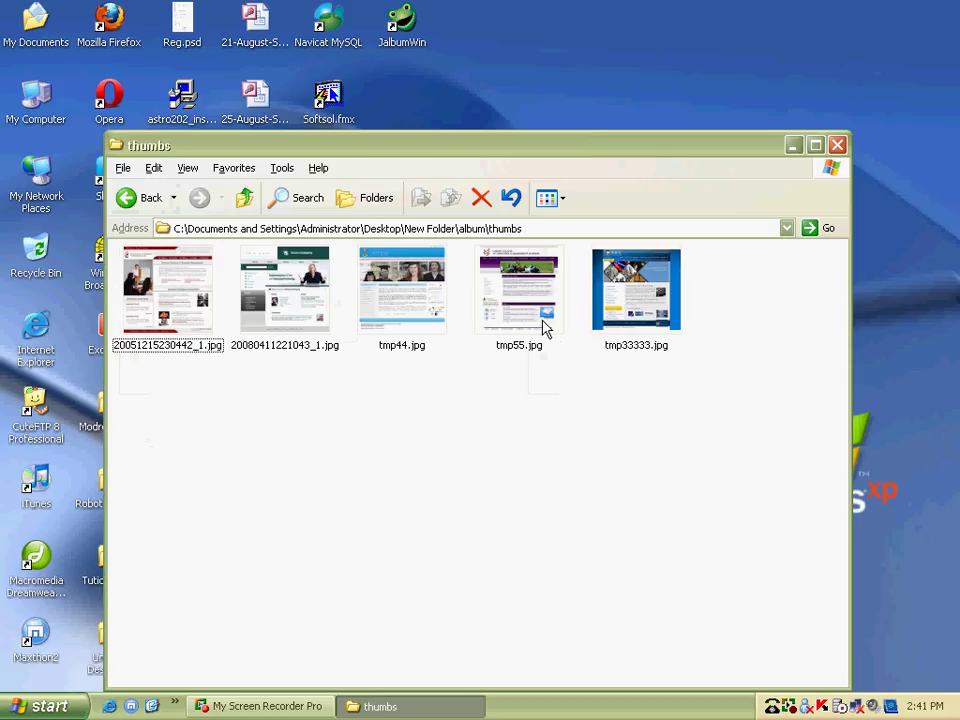
pyautogui.click(135, 200)
pyautogui.click(130, 198)
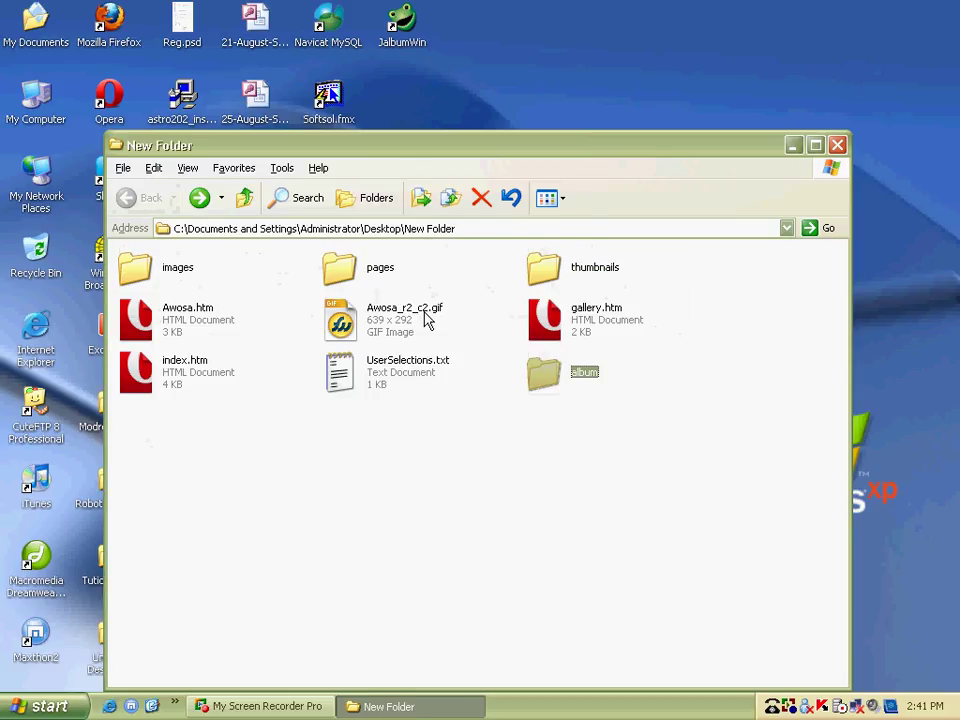
# Step: View index.htm's five-thumbnail gallery in FrontPage, close it, and return to New Folder
pyautogui.rightClick(157, 382)
pyautogui.moveTo(198, 499)
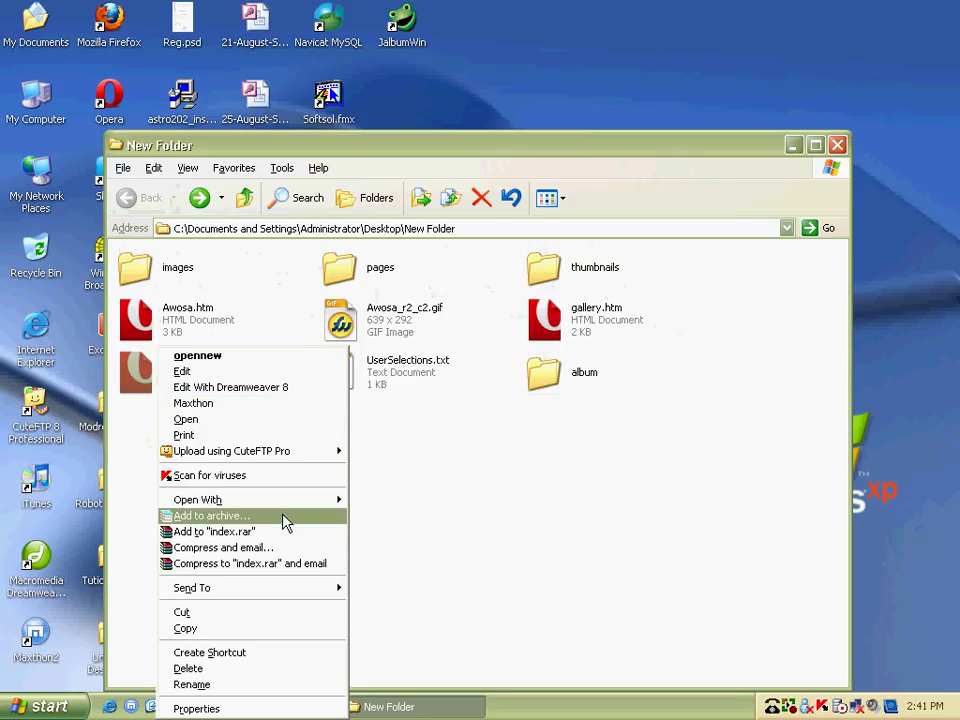
pyautogui.click(446, 352)
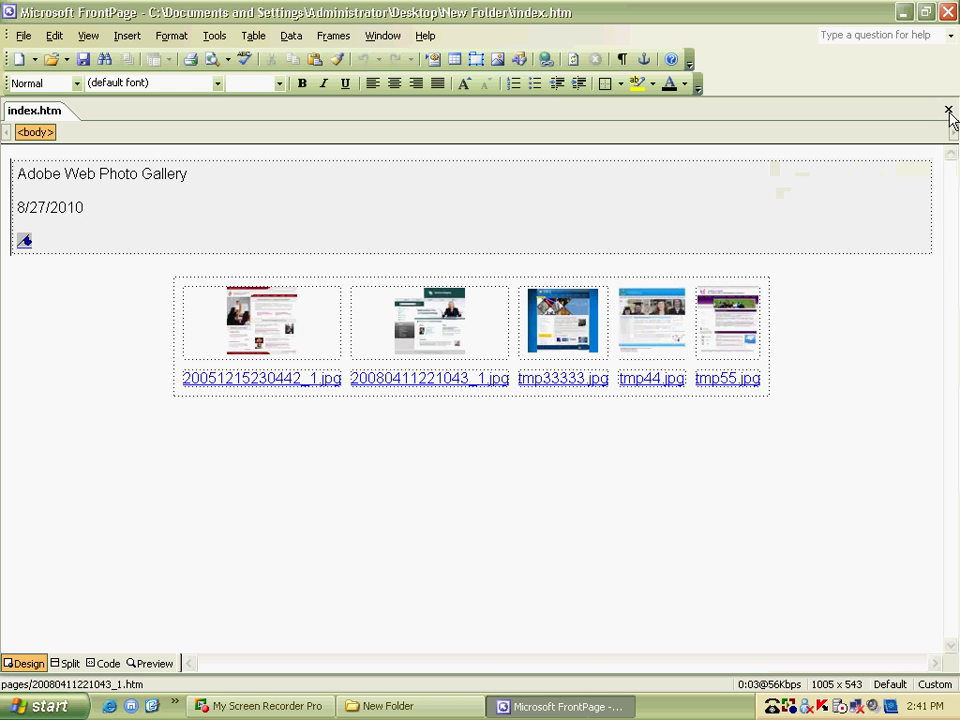
pyautogui.click(949, 110)
pyautogui.hotkey('alt', 'Tab')
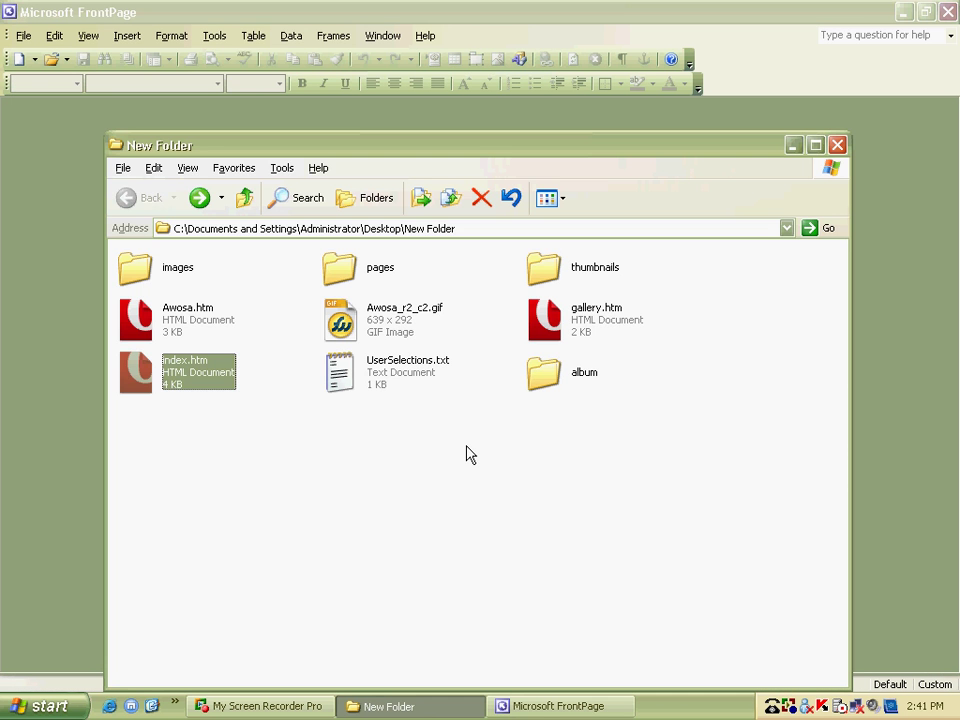
# Step: Preview the EWOSA page Awosa.htm in Internet Explorer, then close the browser
pyautogui.doubleClick(224, 330)
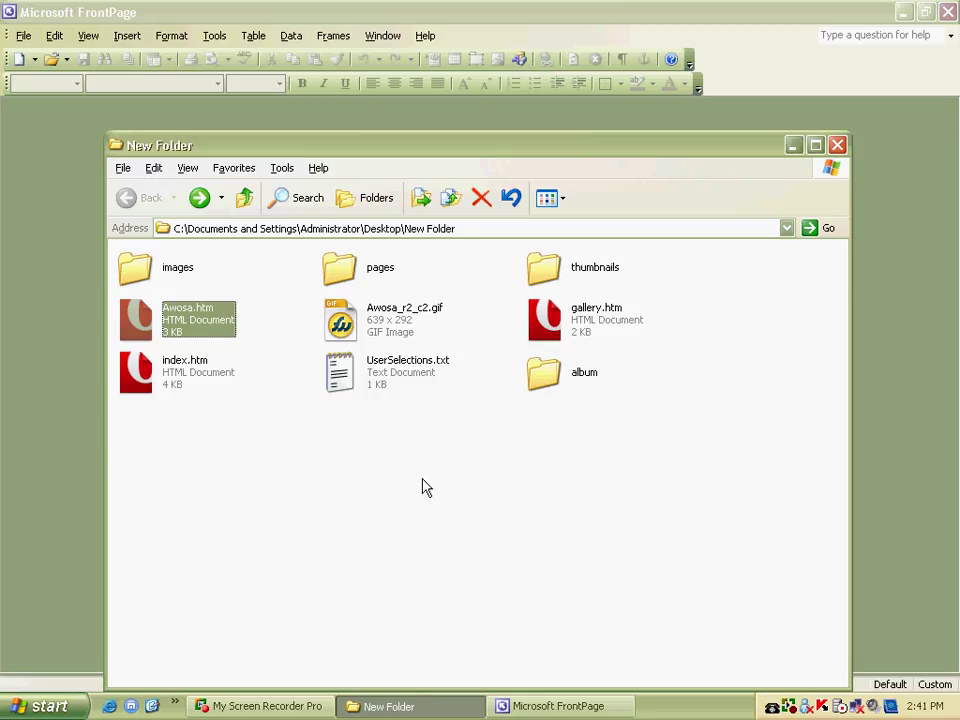
pyautogui.rightClick(224, 322)
pyautogui.moveTo(262, 477)
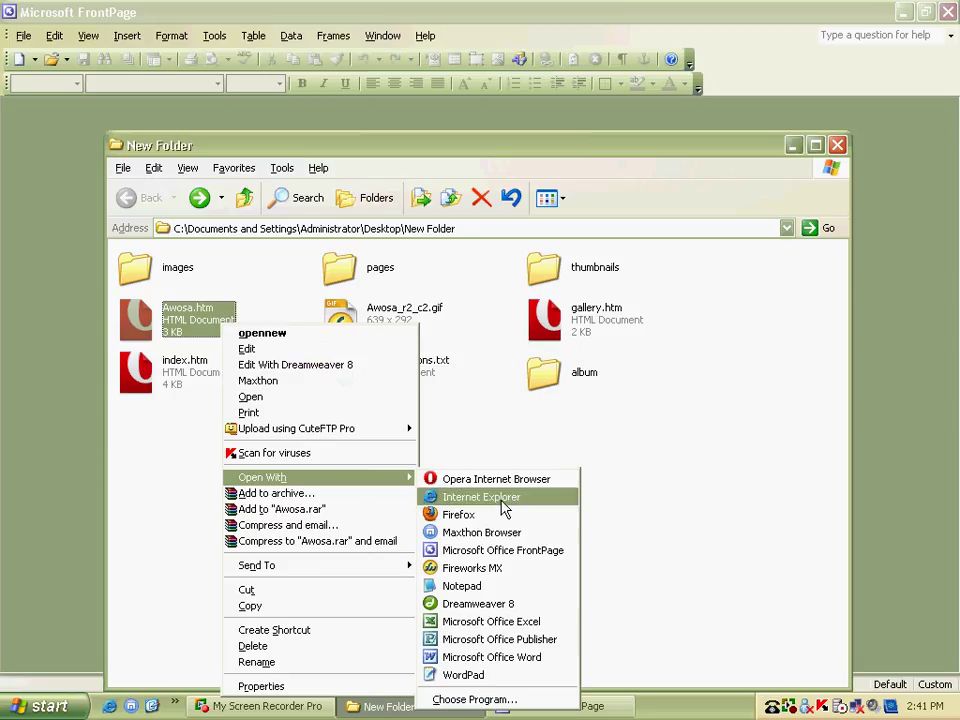
pyautogui.click(505, 508)
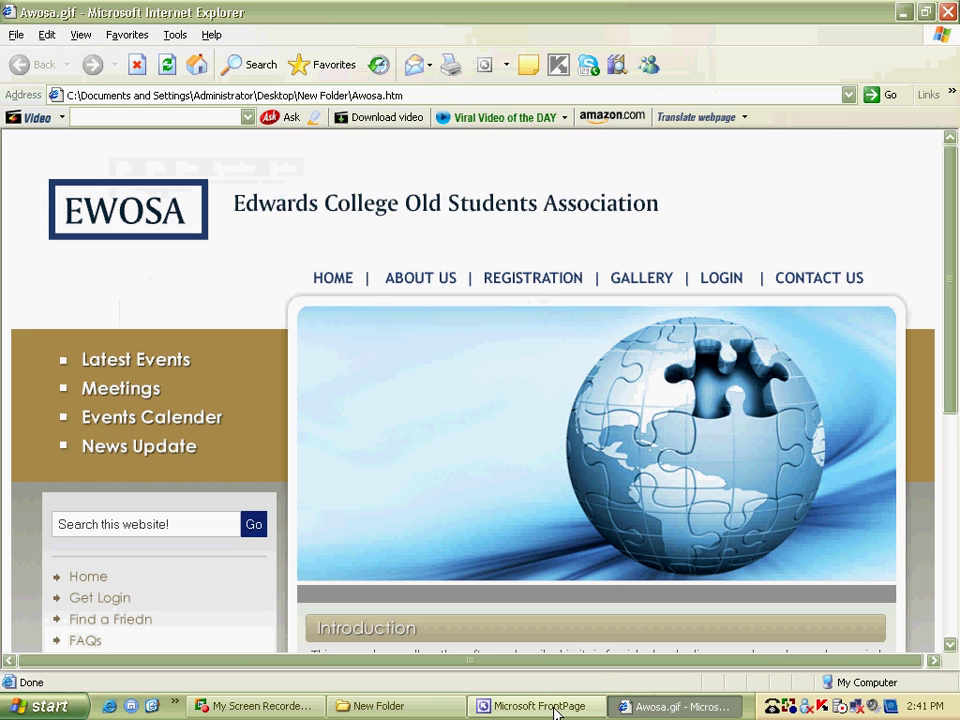
pyautogui.click(947, 12)
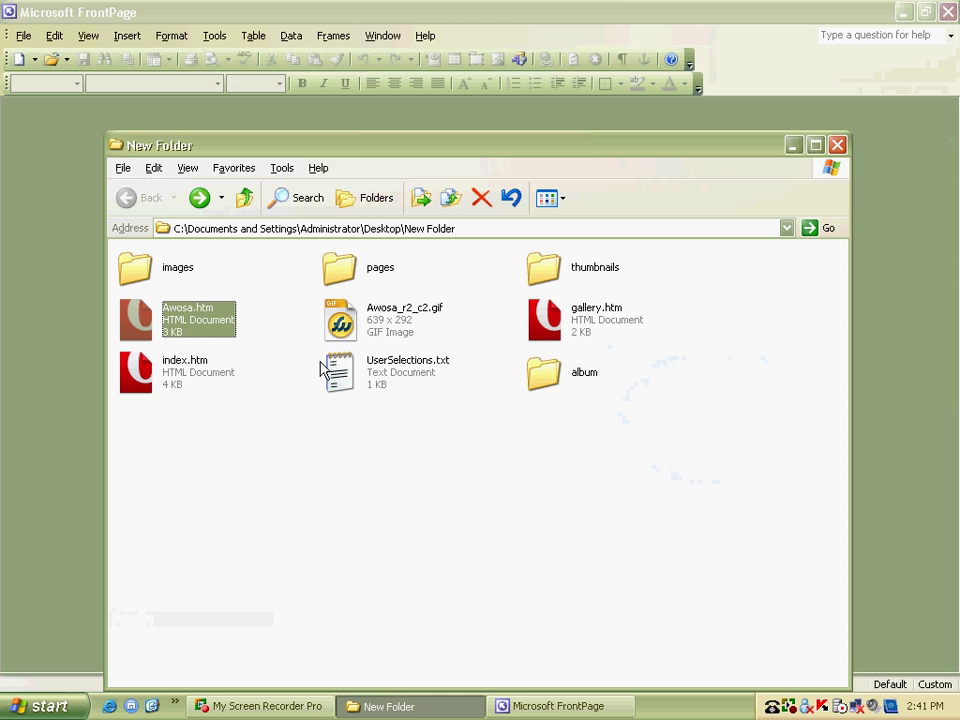
pyautogui.rightClick(206, 328)
pyautogui.moveTo(300, 478)
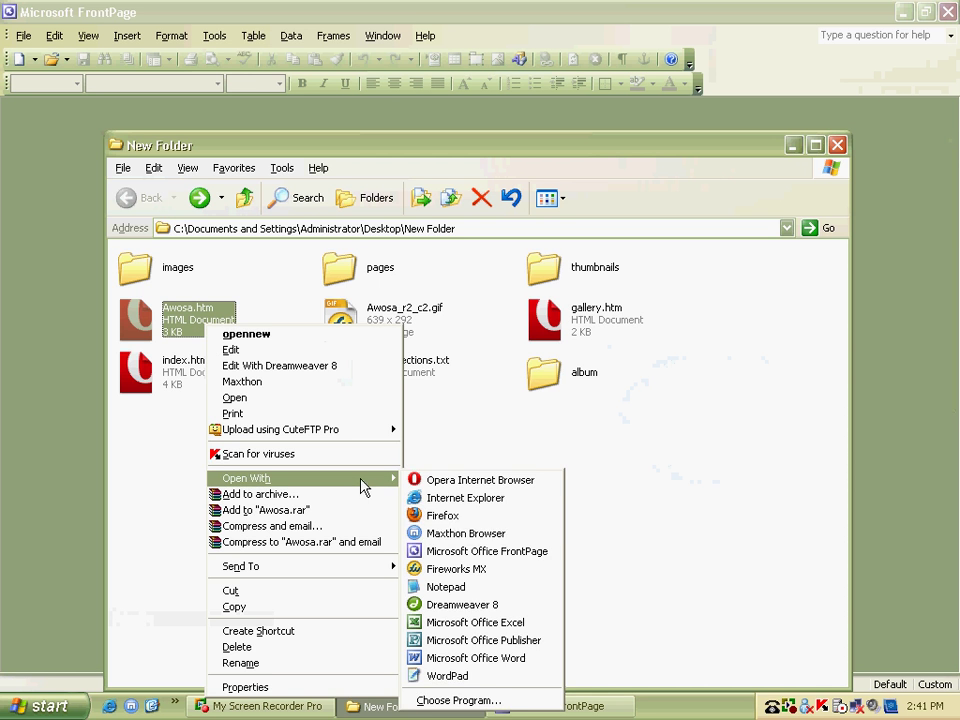
# Step: Open Awosa.htm in FrontPage and hyperlink its Photo Gallery image to album/index.html
pyautogui.click(488, 558)
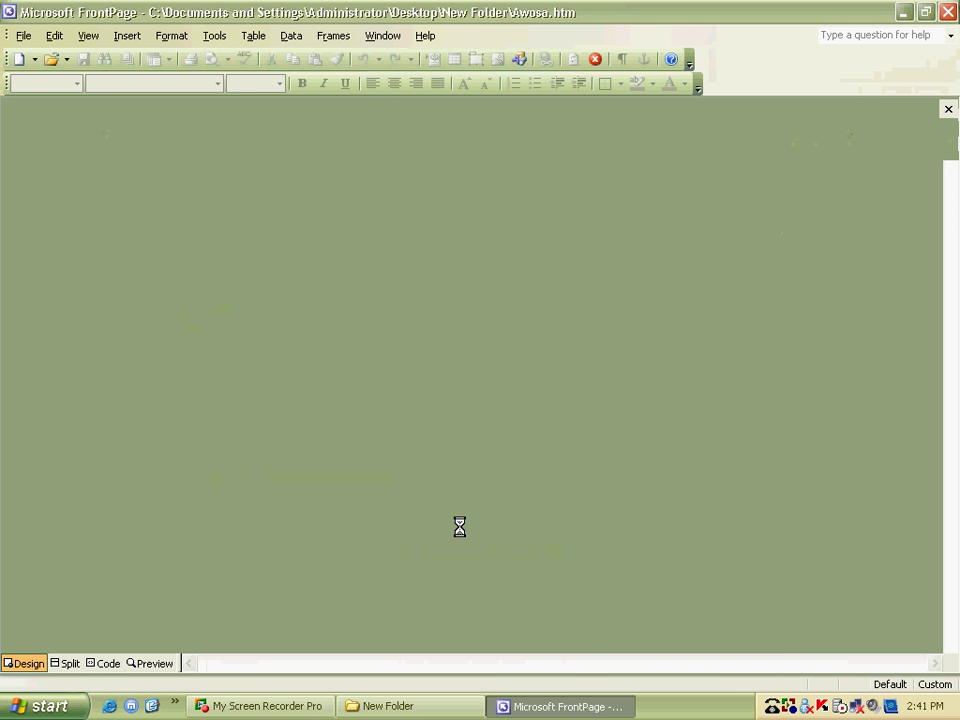
pyautogui.scroll(-4, 566, 467)
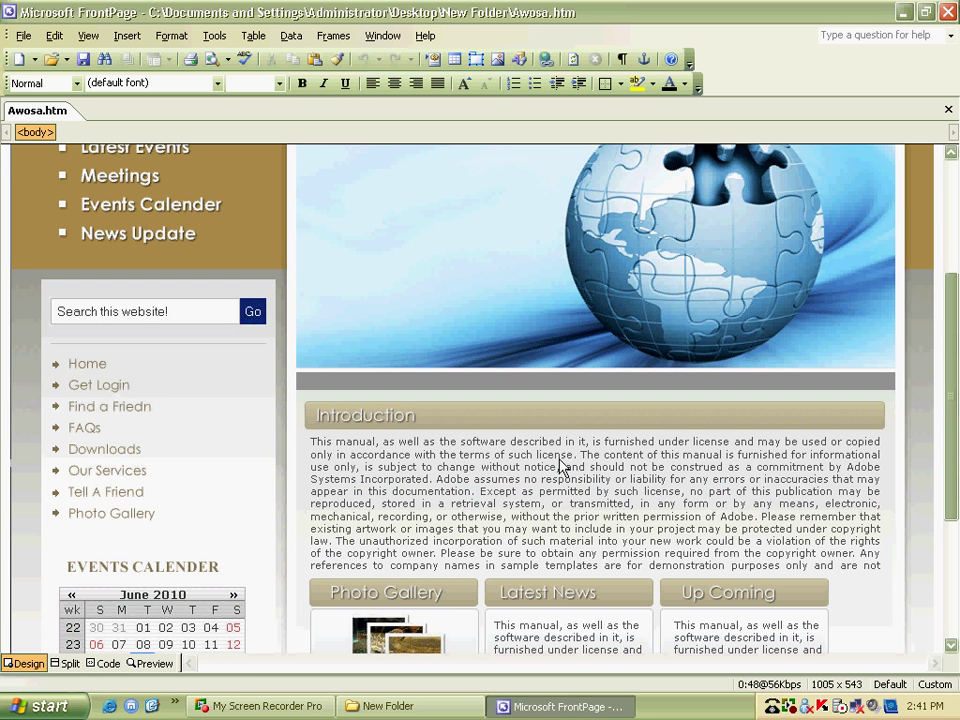
pyautogui.scroll(-1, 513, 430)
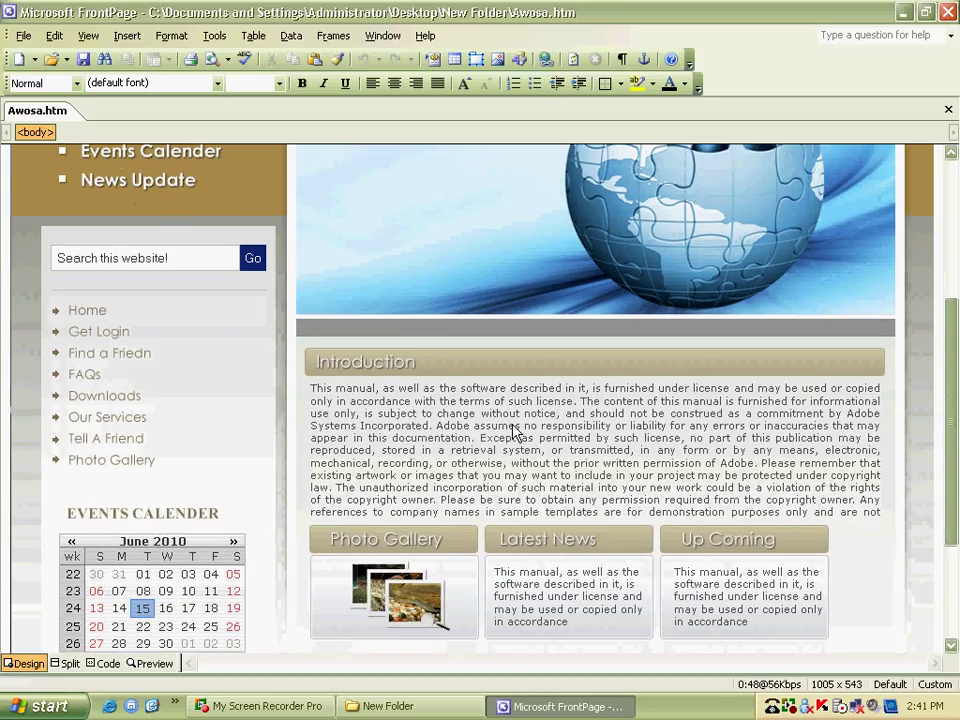
pyautogui.scroll(-2, 513, 430)
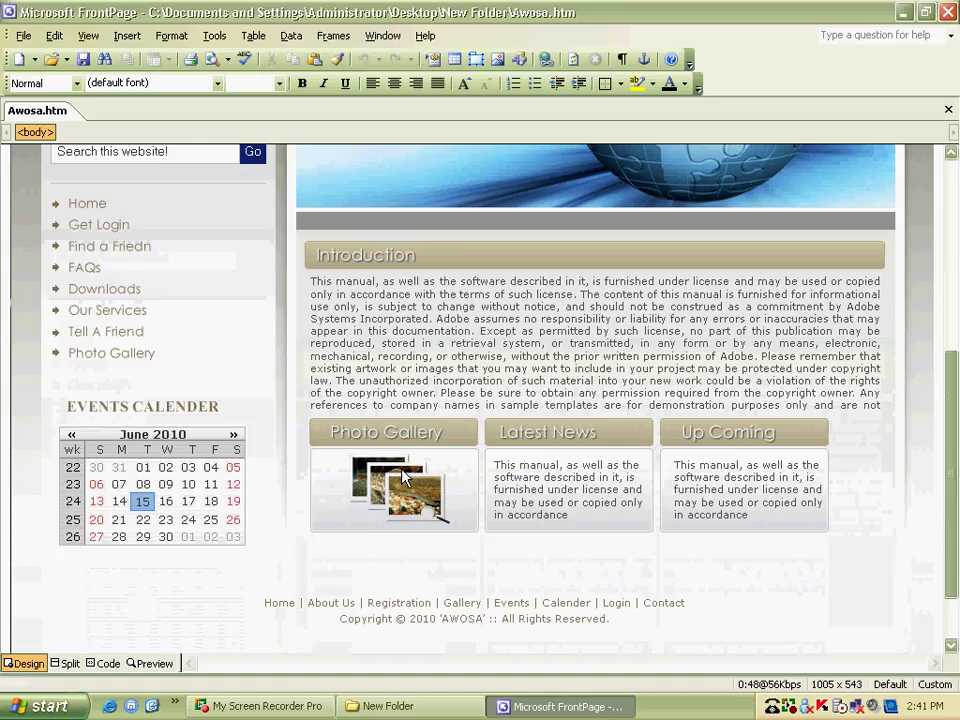
pyautogui.click(395, 508)
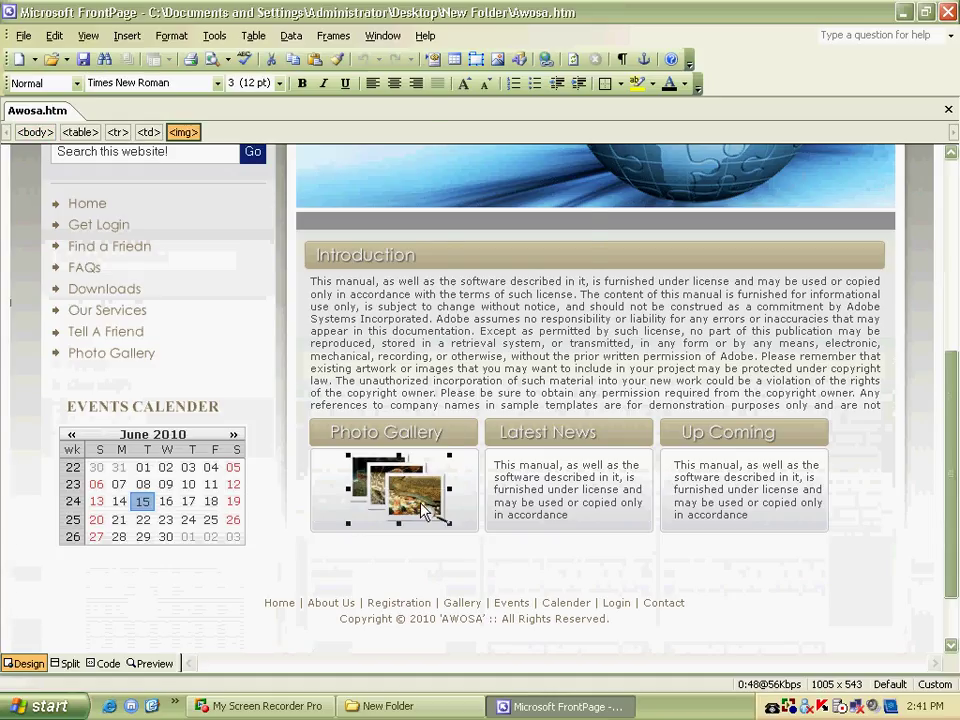
pyautogui.rightClick(420, 508)
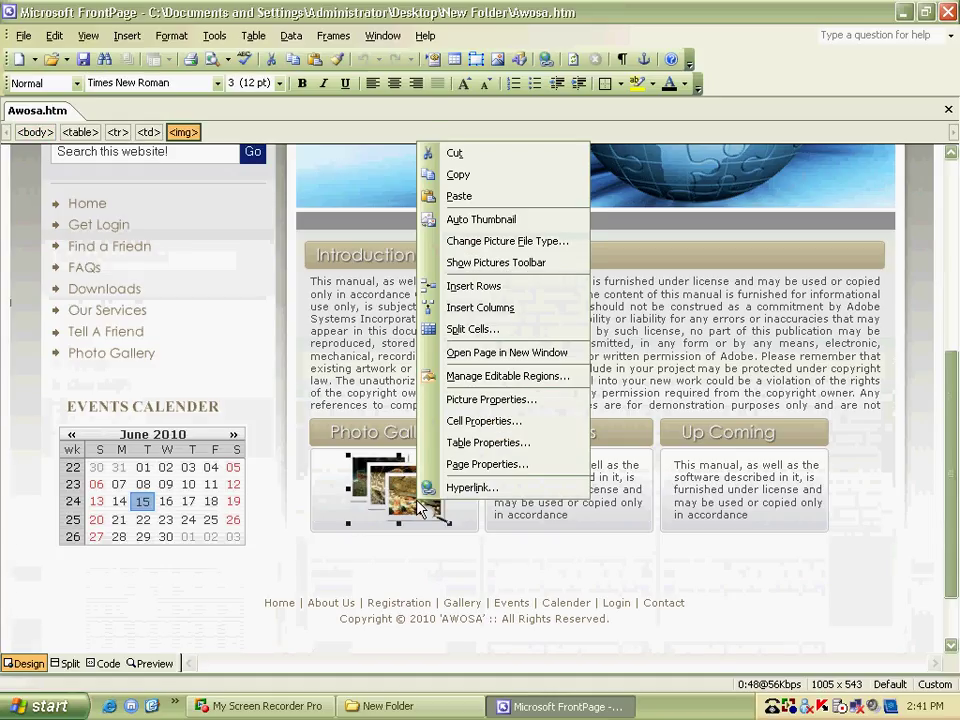
pyautogui.click(470, 488)
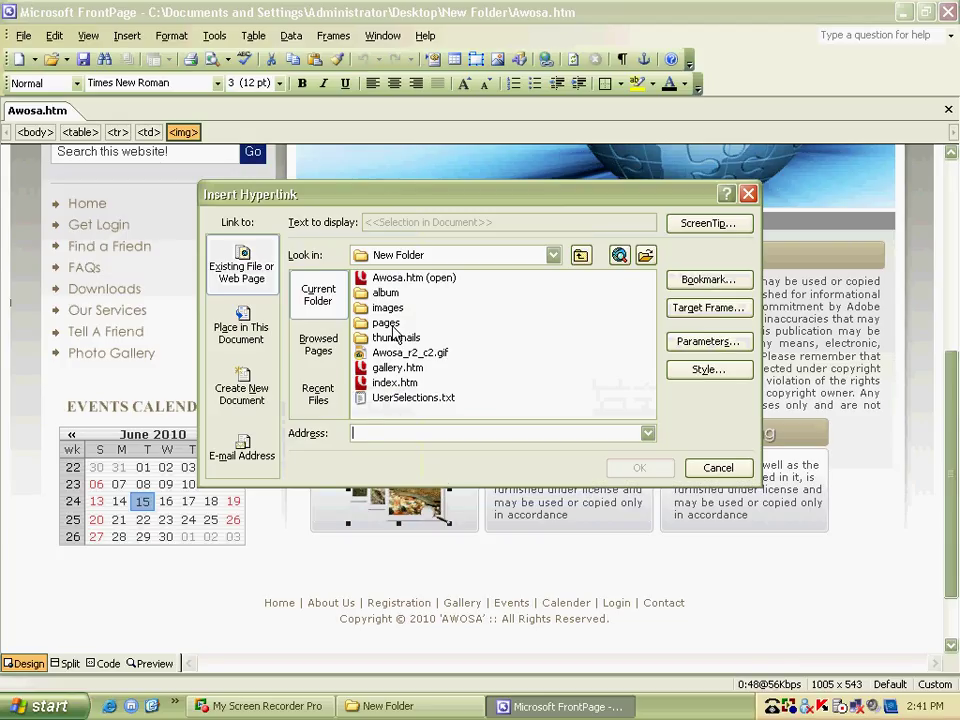
pyautogui.doubleClick(390, 294)
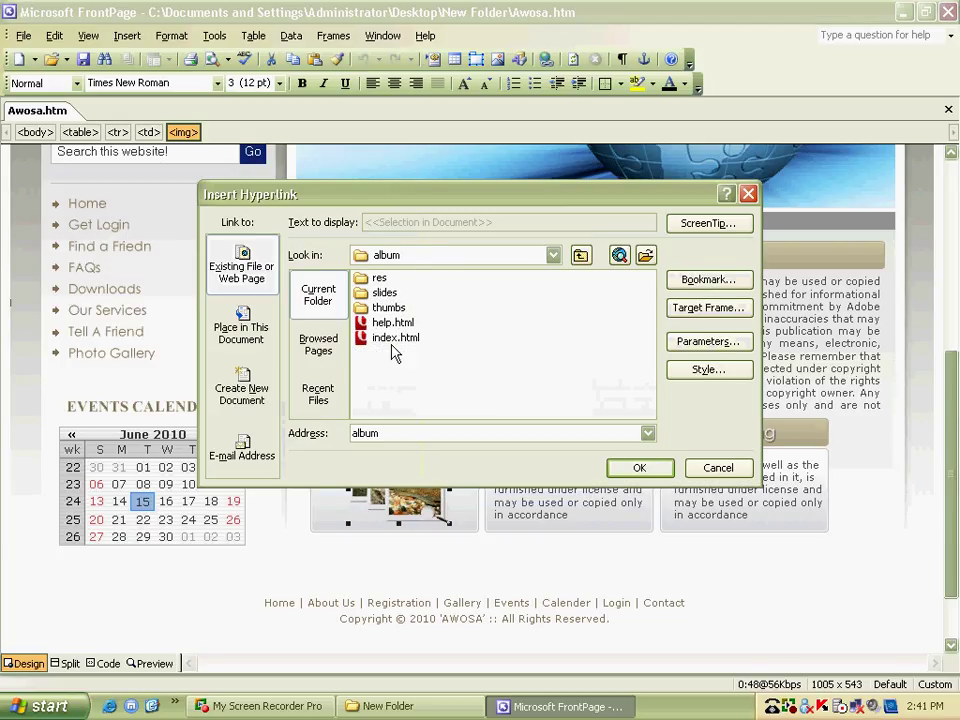
pyautogui.click(392, 338)
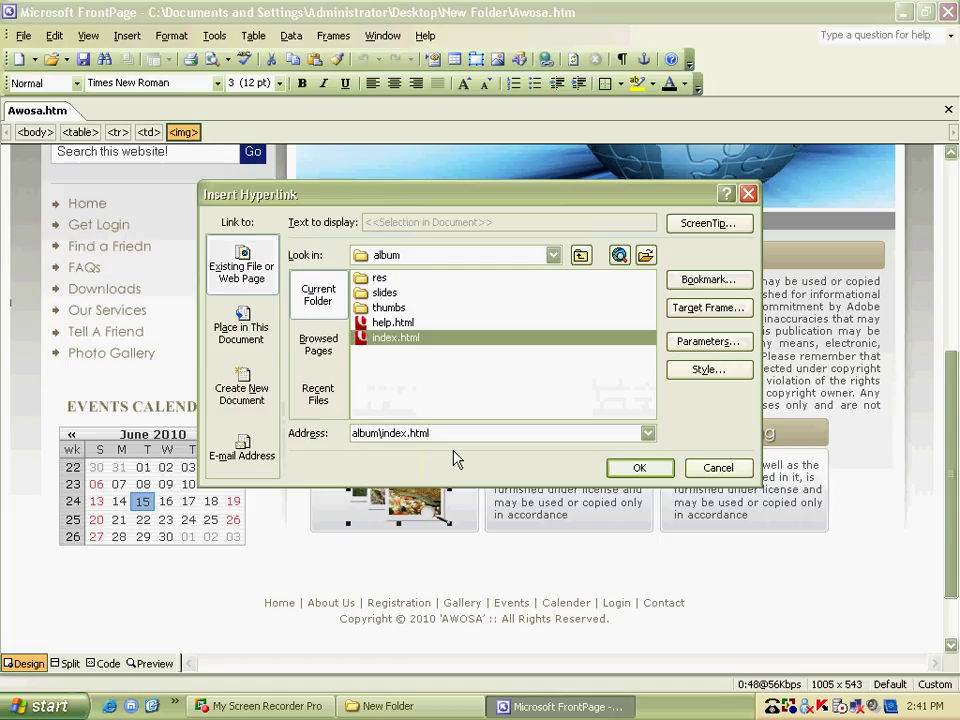
pyautogui.click(630, 470)
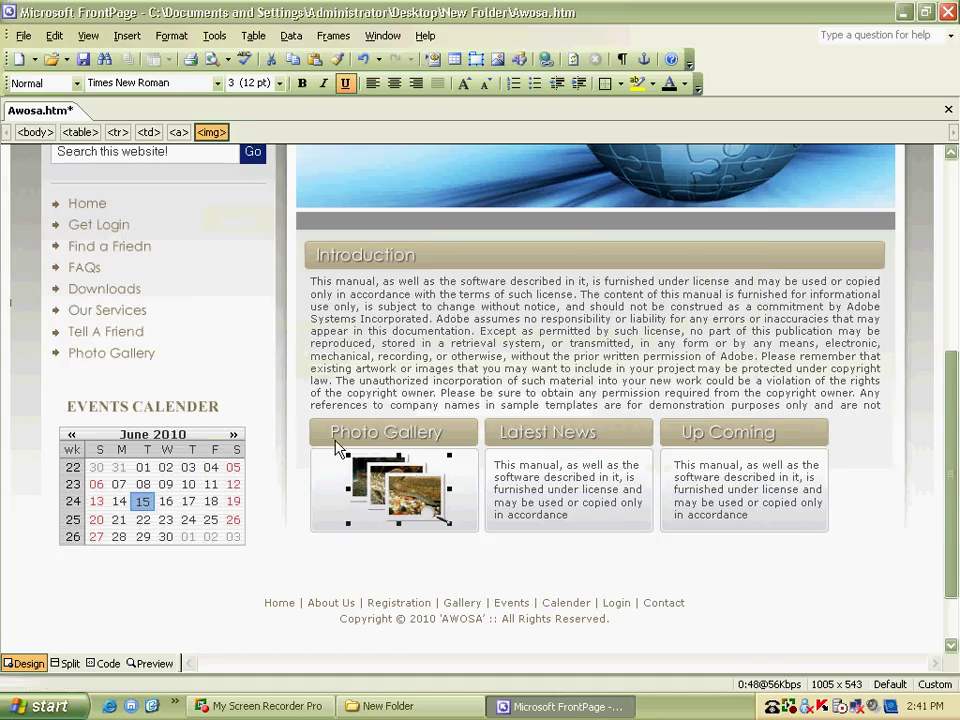
# Step: Save Awosa.htm, preview it in Internet Explorer, and follow the Photo Gallery link to the album
pyautogui.click(83, 59)
pyautogui.click(382, 692)
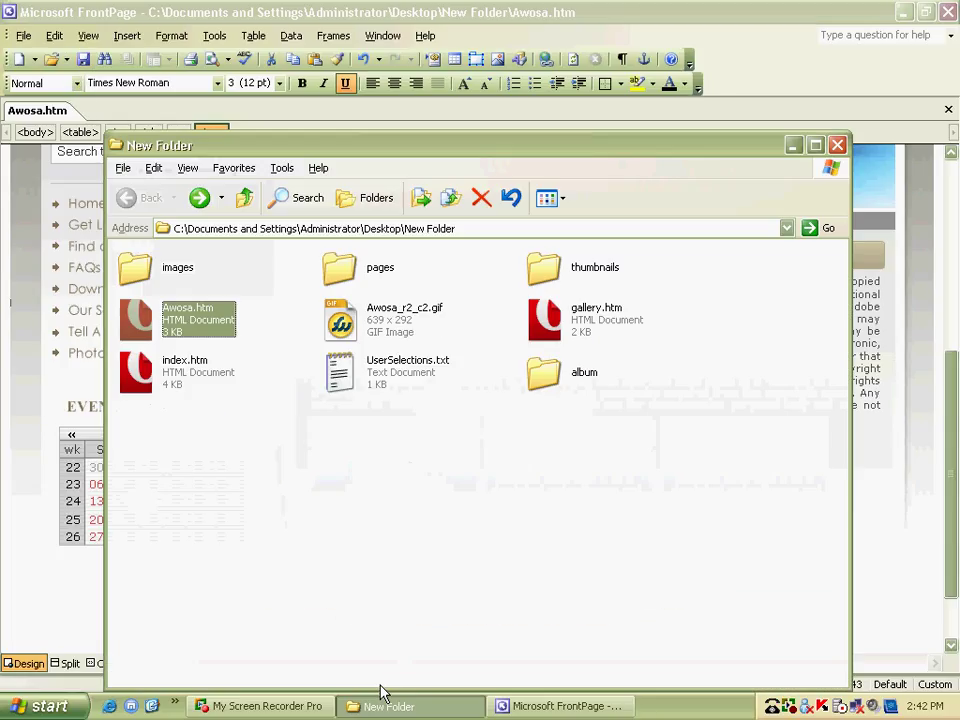
pyautogui.rightClick(197, 323)
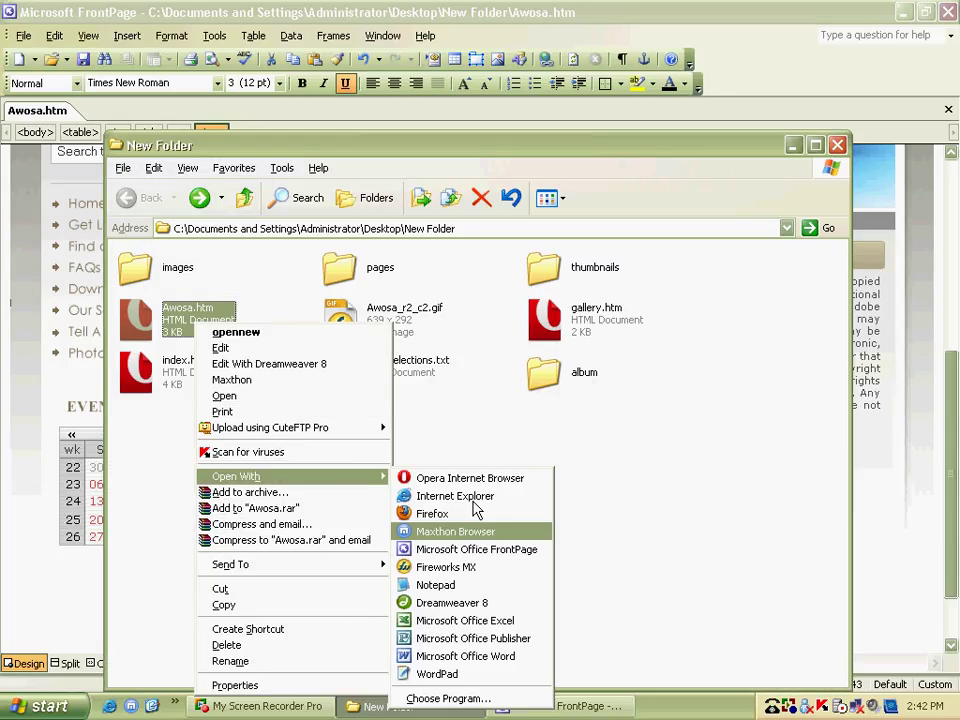
pyautogui.moveTo(290, 476)
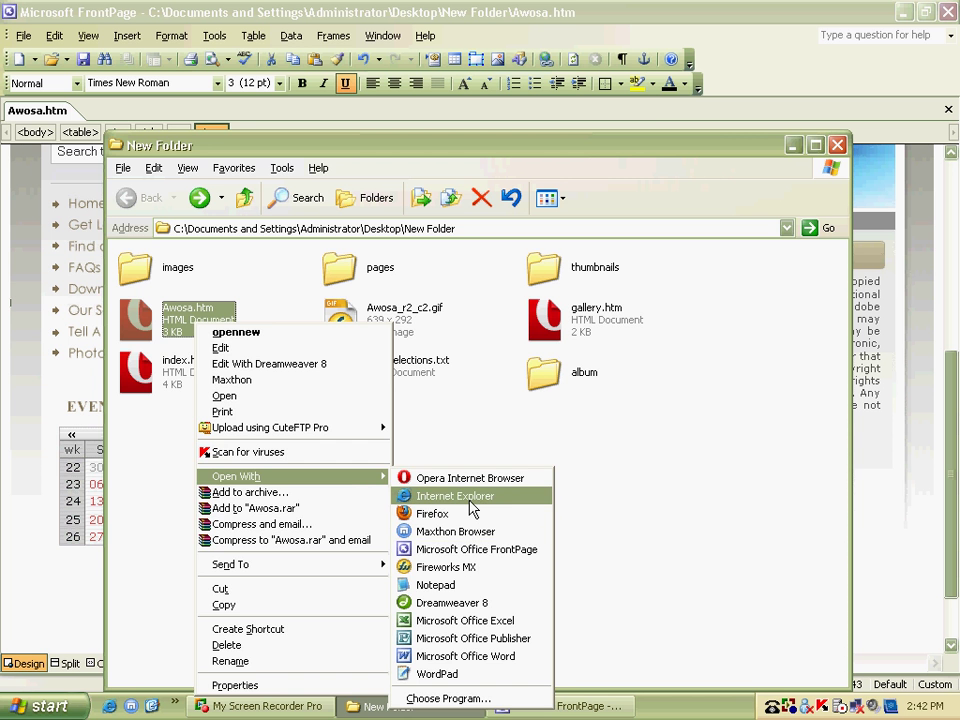
pyautogui.click(469, 498)
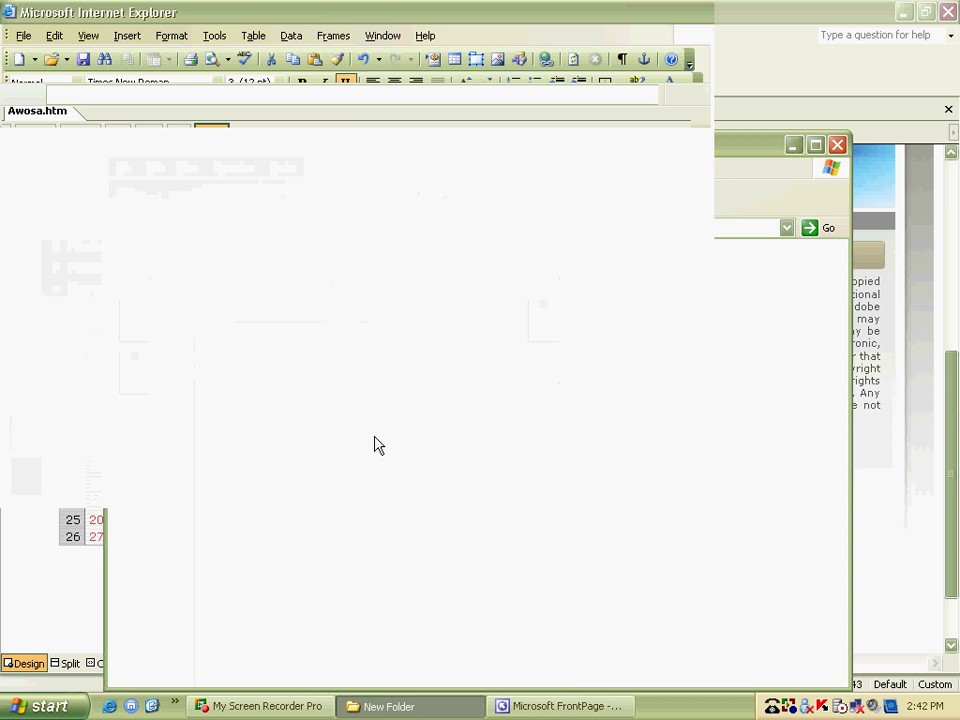
pyautogui.scroll(-10, 416, 478)
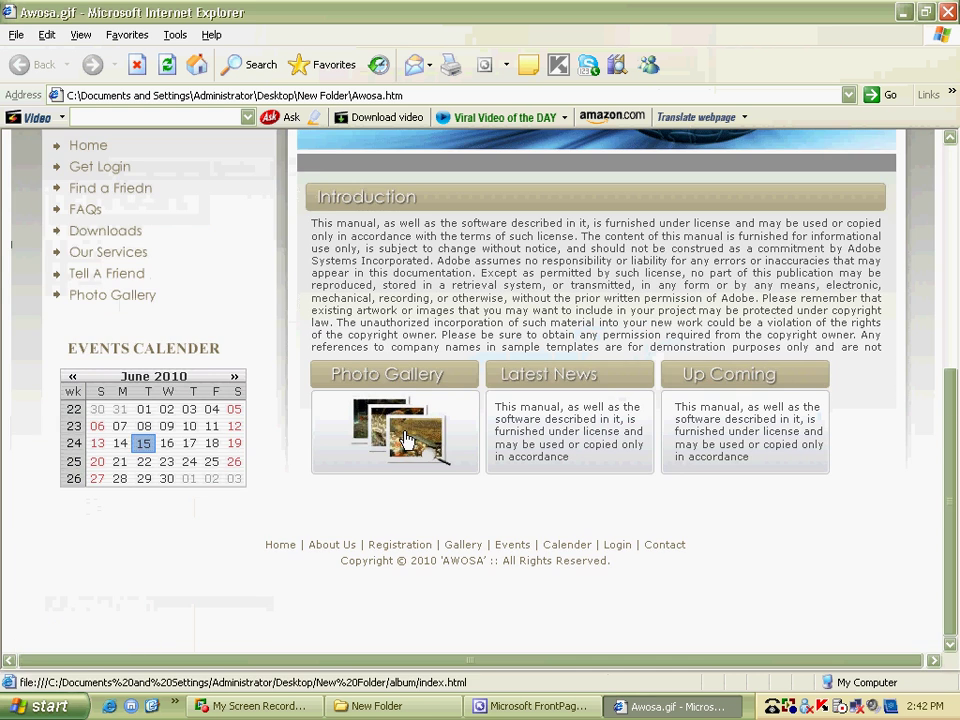
pyautogui.click(514, 544)
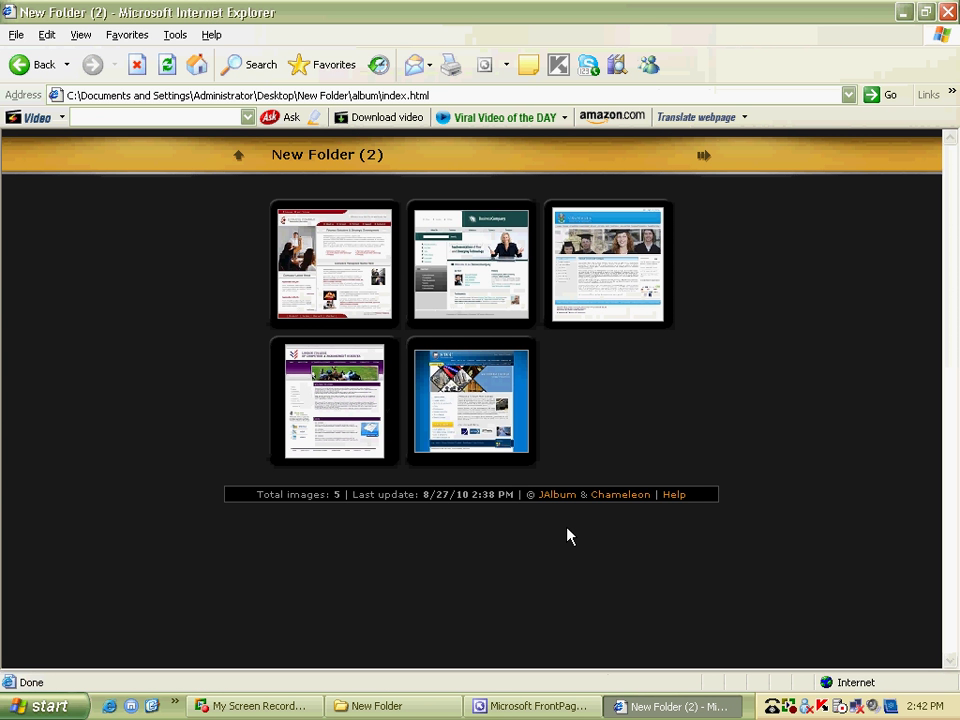
pyautogui.hotkey('alt', 'Tab')
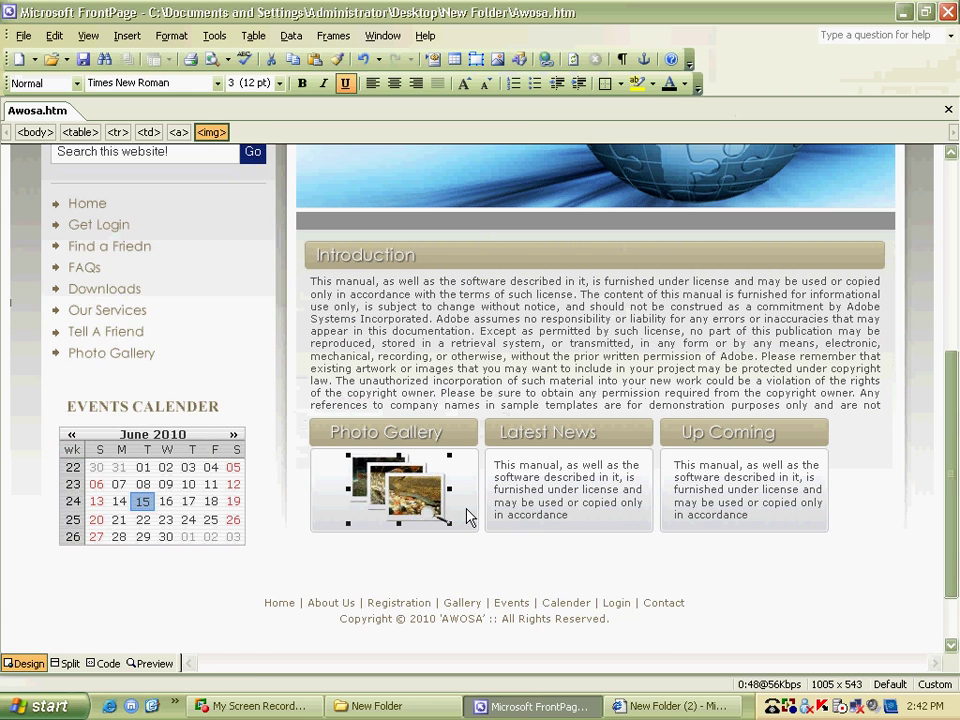
# Step: Delete the left column's menu and calendar, undoing an accidentally inserted table
pyautogui.scroll(-1, 500, 510)
pyautogui.click(546, 502)
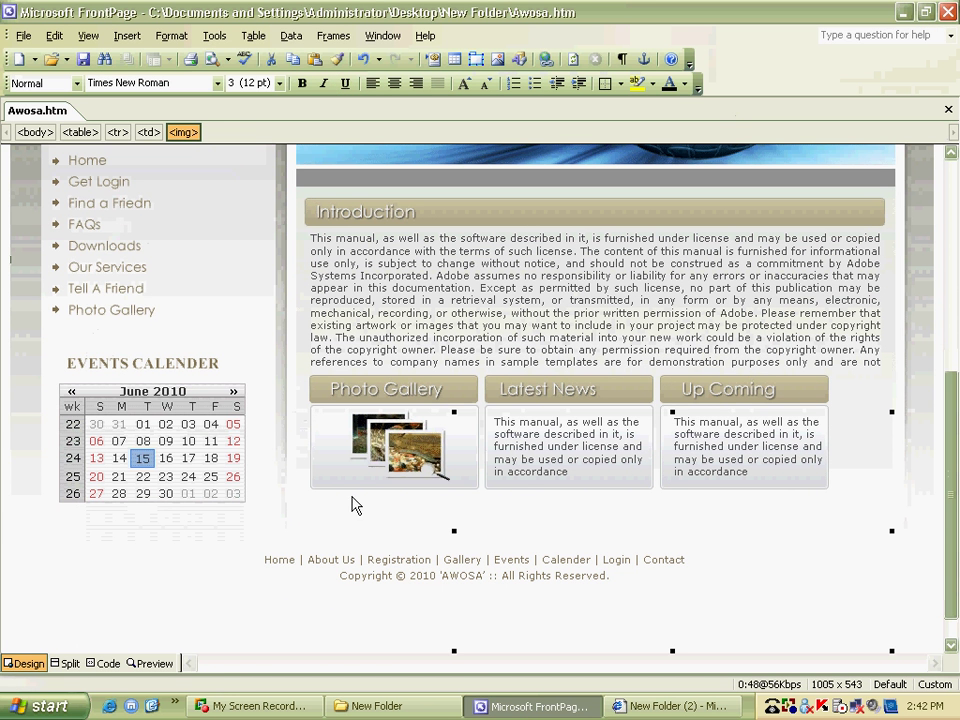
pyautogui.click(199, 439)
pyautogui.press('Delete')
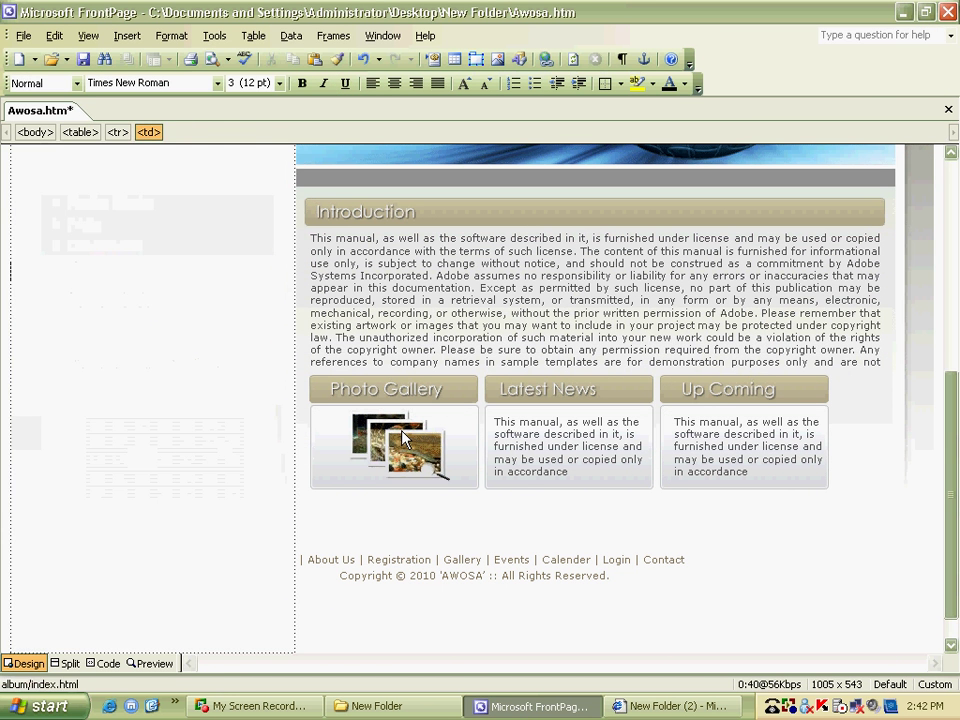
pyautogui.click(396, 386)
pyautogui.scroll(4, 116, 196)
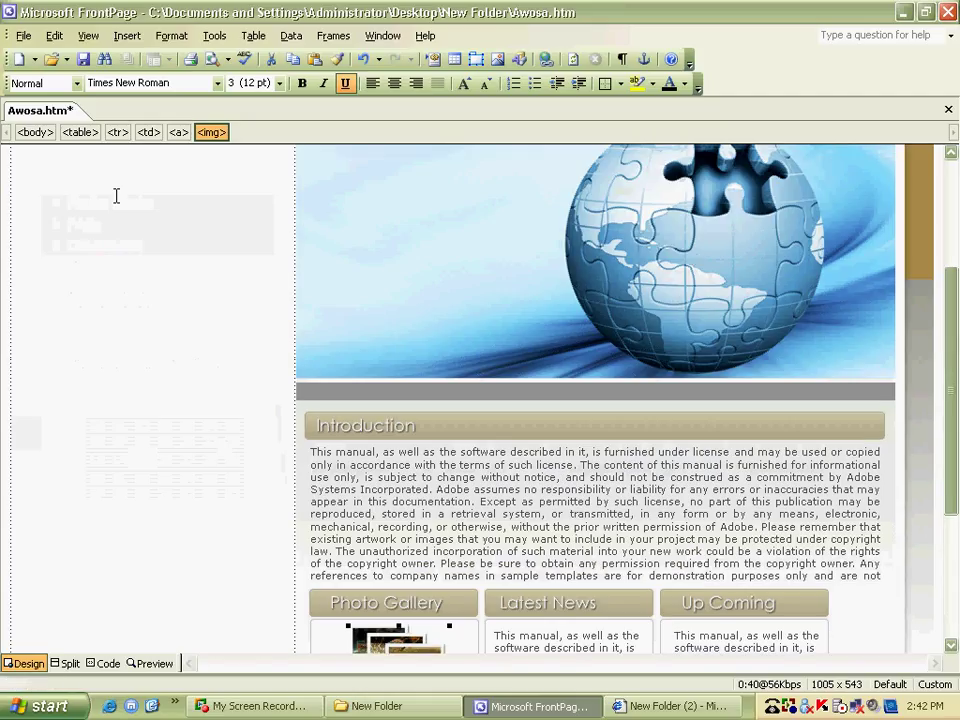
pyautogui.scroll(4, 116, 196)
pyautogui.click(134, 370)
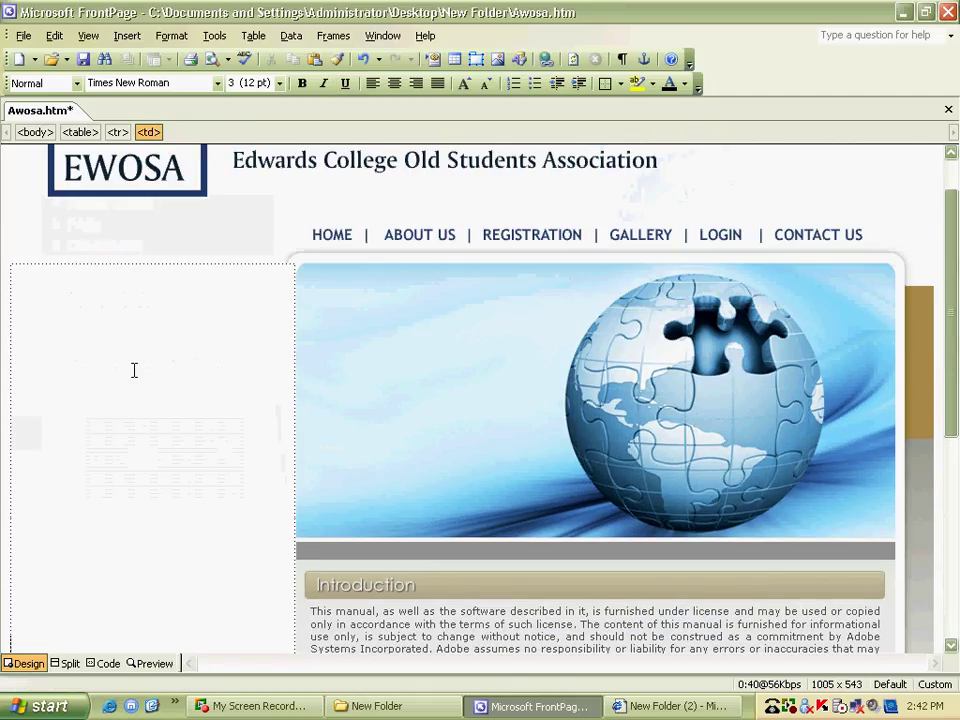
pyautogui.click(454, 59)
pyautogui.click(474, 147)
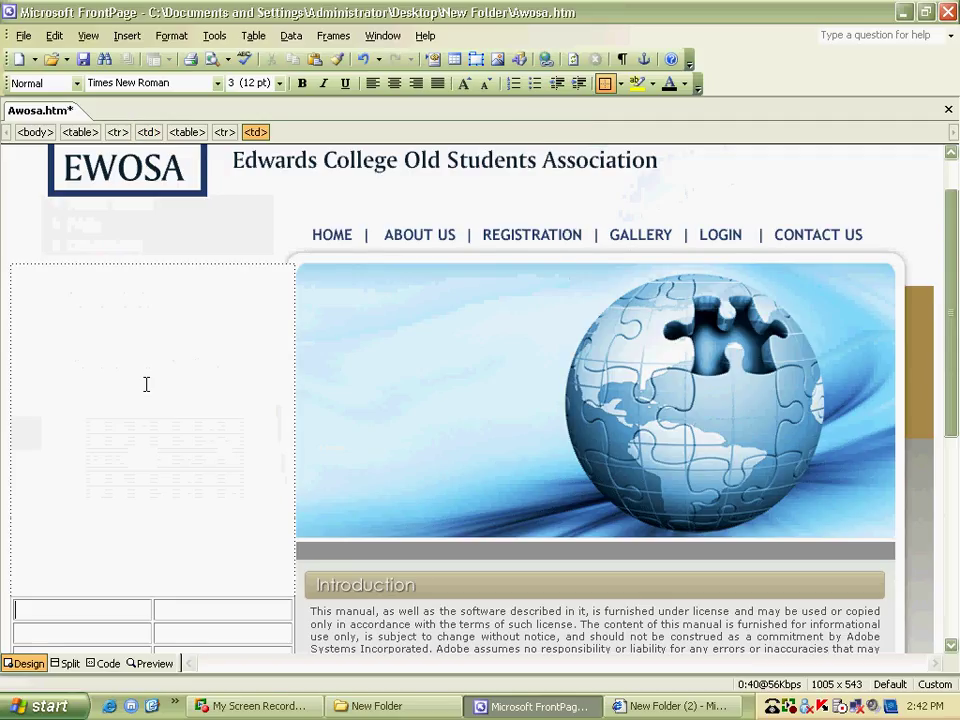
pyautogui.hotkey('ctrl', 'z')
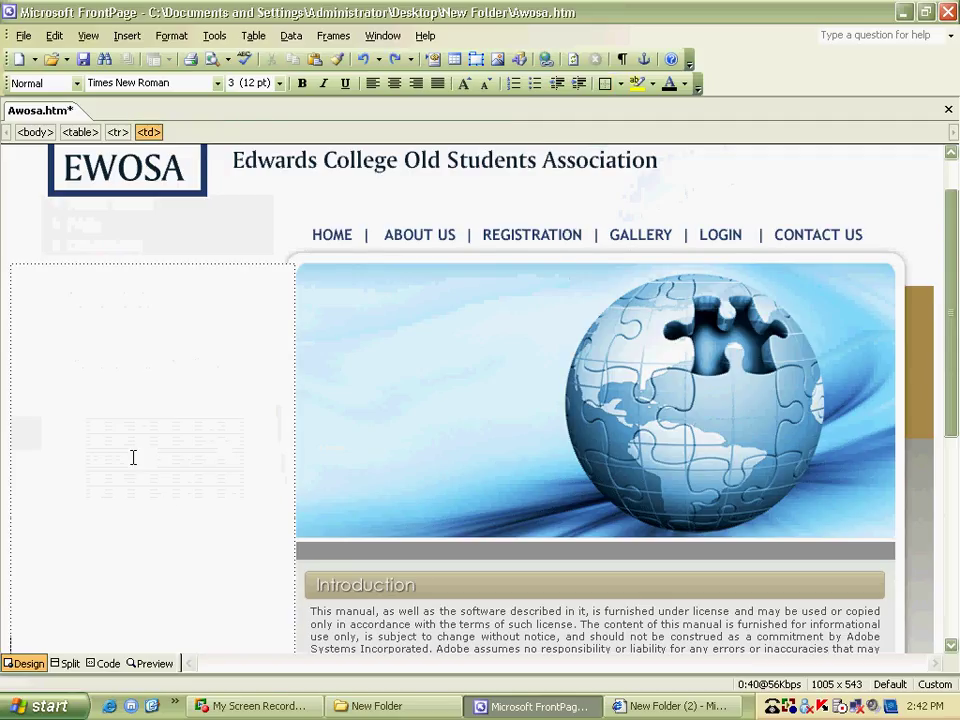
# Step: Top-align the emptied left cell and insert a four-row, two-column table in it
pyautogui.rightClick(110, 460)
pyautogui.click(182, 561)
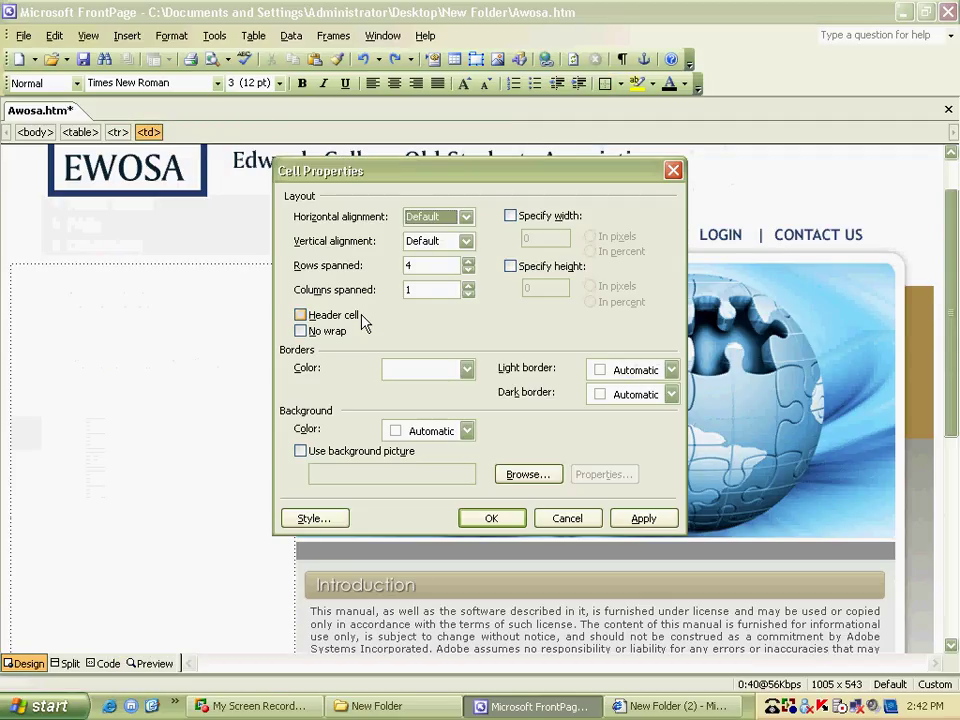
pyautogui.click(435, 241)
pyautogui.click(422, 272)
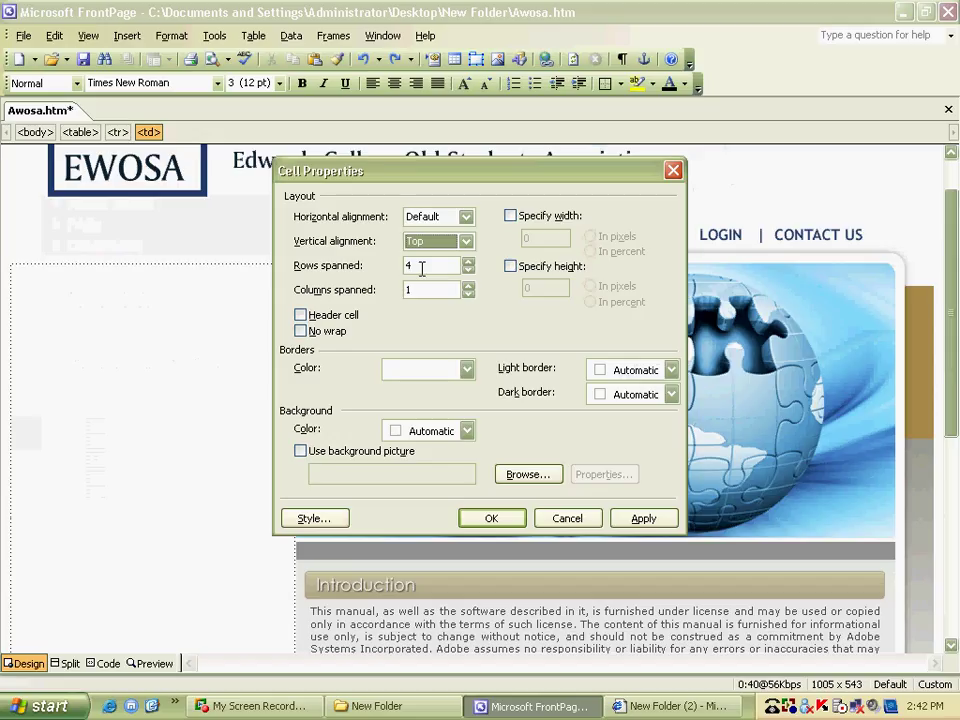
pyautogui.click(474, 517)
pyautogui.click(435, 63)
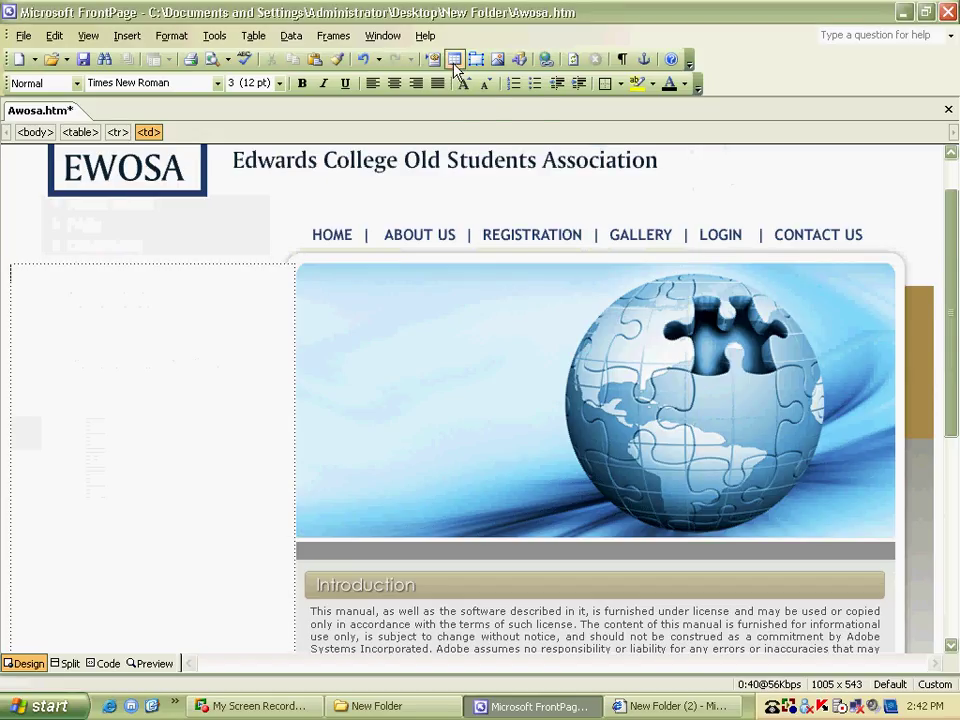
pyautogui.click(478, 145)
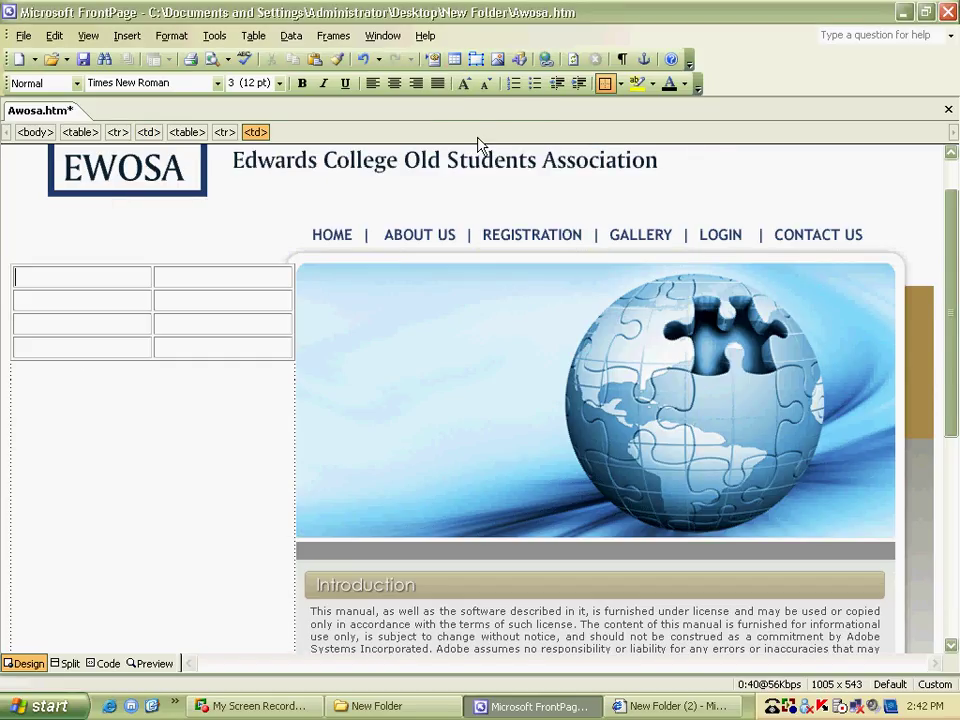
# Step: Set the sidebar table's border to 0 and paste the linked image into row 1's two cells
pyautogui.rightClick(139, 275)
pyautogui.click(217, 505)
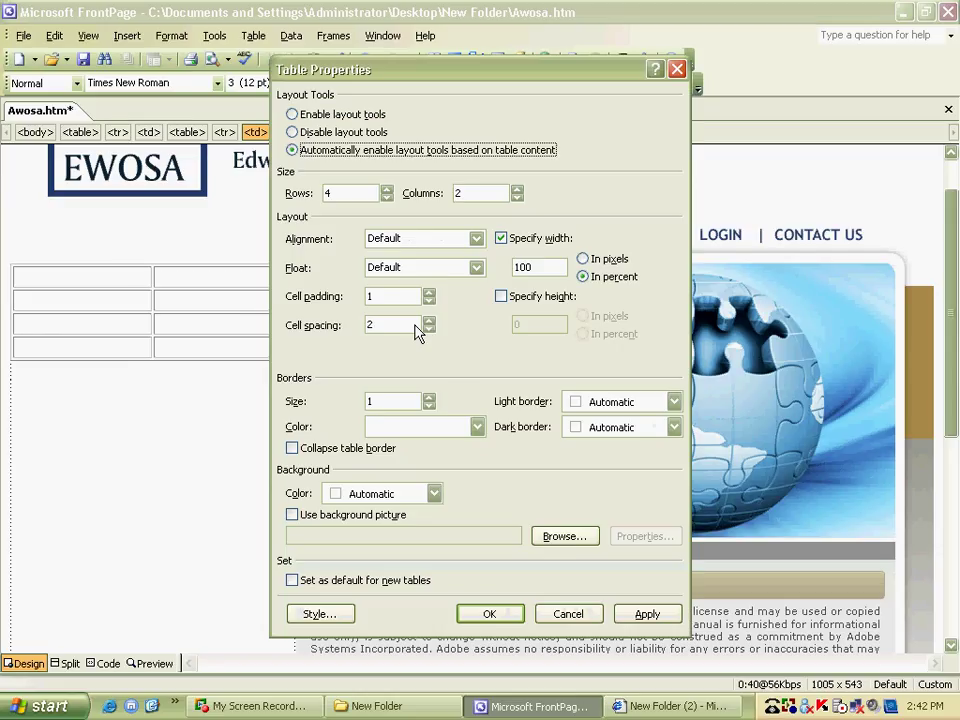
pyautogui.click(486, 613)
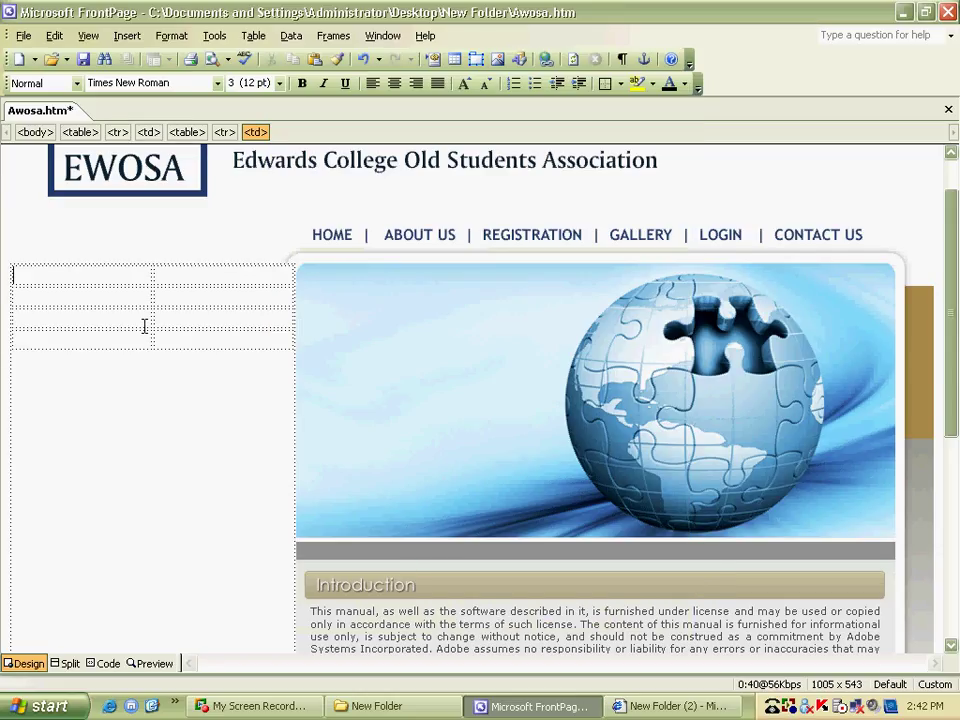
pyautogui.hotkey('ctrl', 'v')
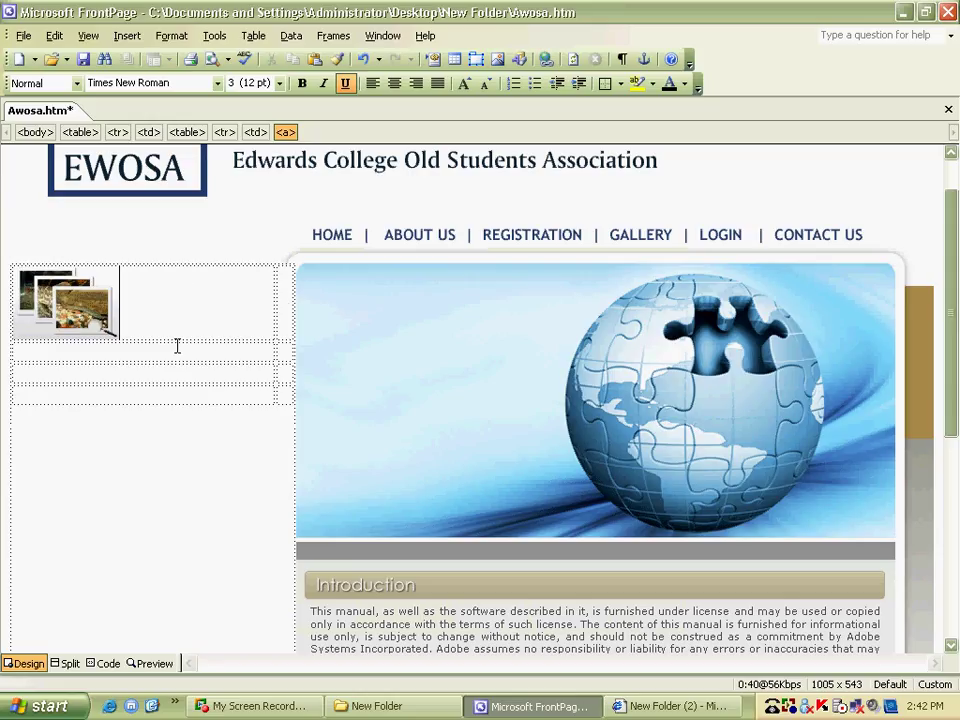
pyautogui.click(285, 311)
pyautogui.hotkey('ctrl', 'v')
# Step: Paste the linked photo-stack image into both cells of rows 2 and 3
pyautogui.click(140, 352)
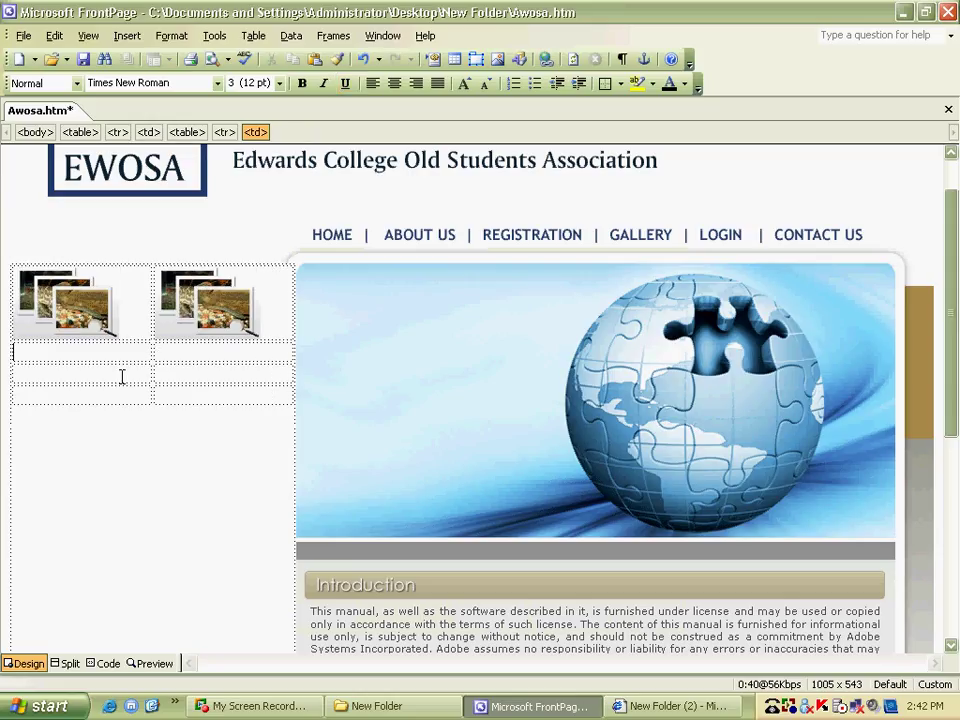
pyautogui.hotkey('ctrl', 'v')
pyautogui.click(199, 388)
pyautogui.hotkey('ctrl', 'v')
pyautogui.click(174, 450)
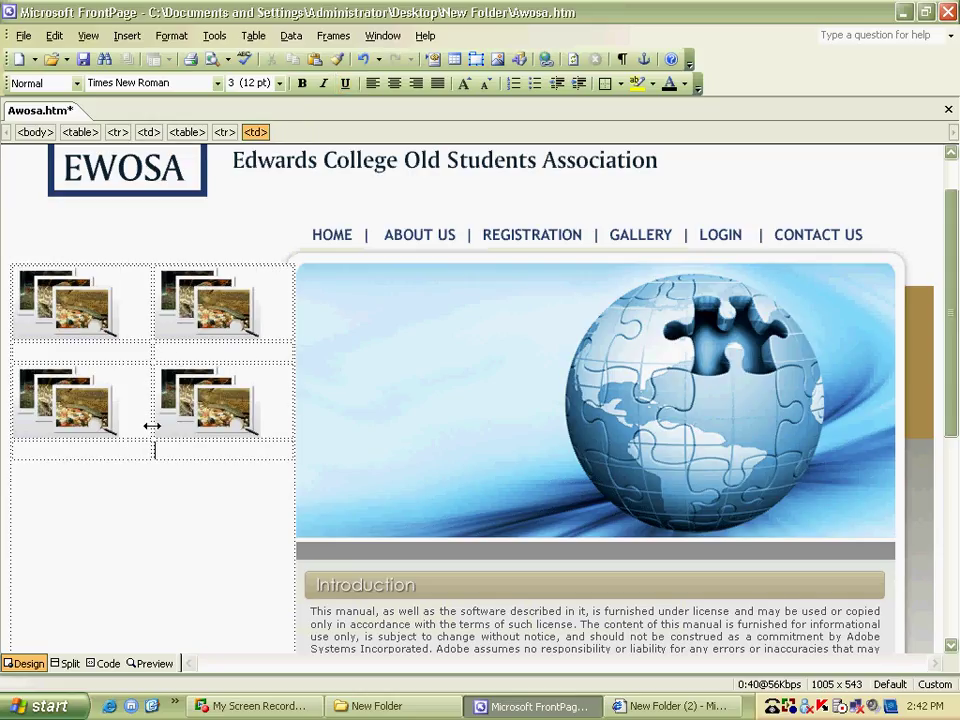
pyautogui.click(96, 456)
pyautogui.hotkey('ctrl', 'v')
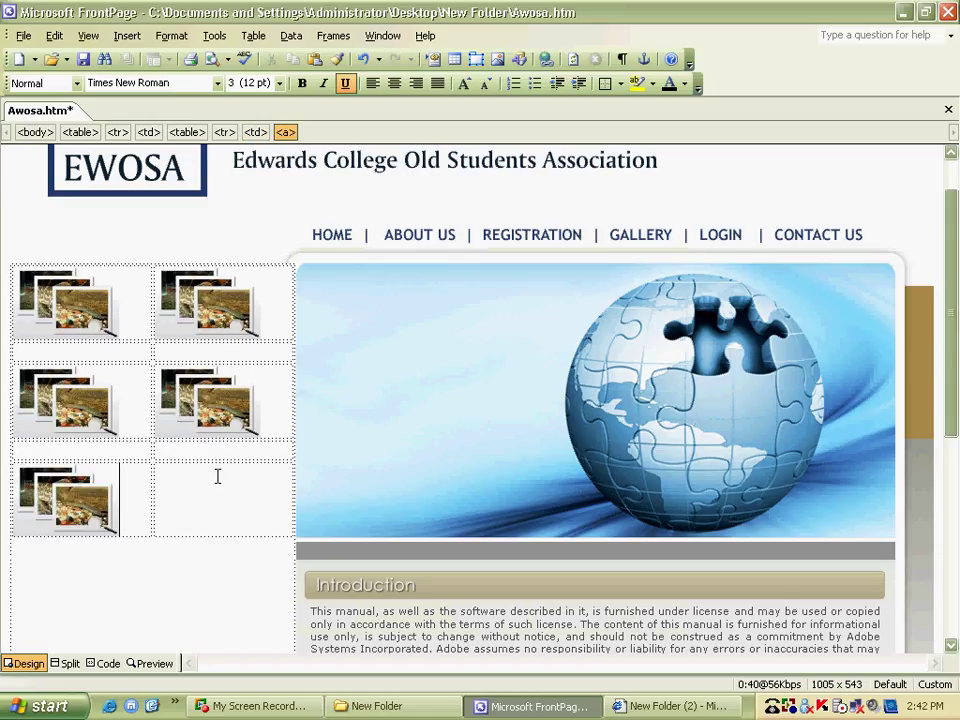
pyautogui.click(218, 474)
pyautogui.hotkey('ctrl', 'v')
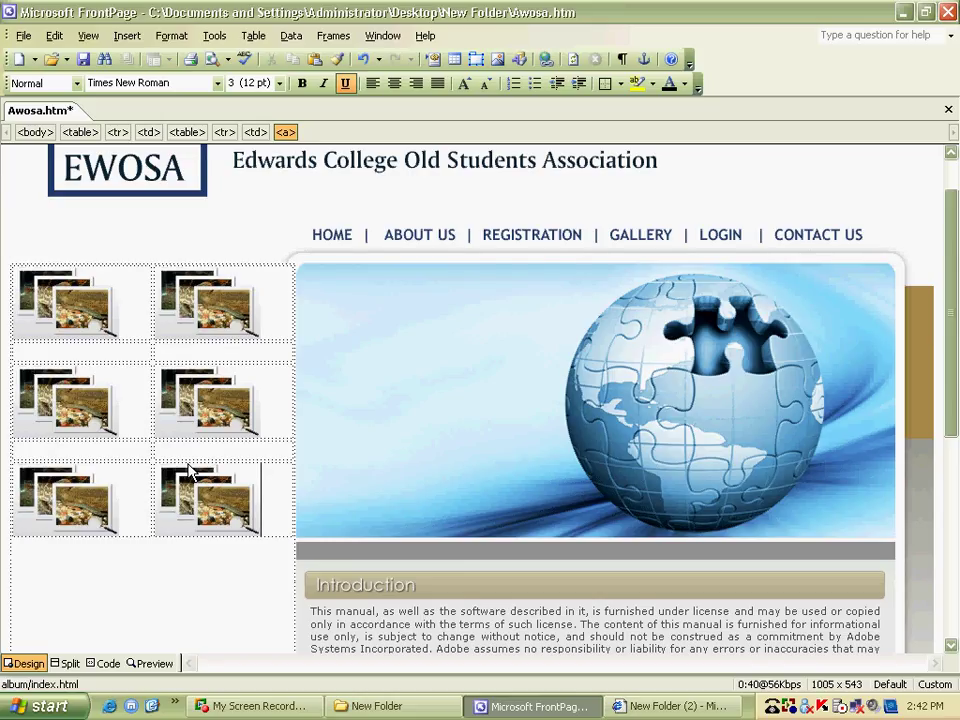
pyautogui.click(386, 708)
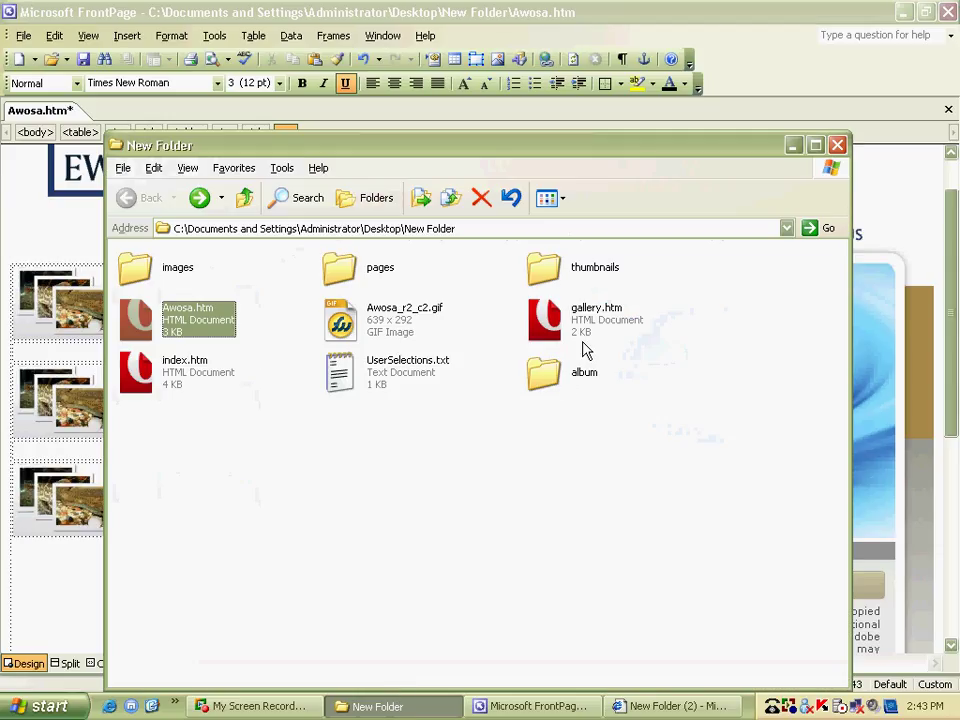
# Step: Inspect the album's thumbs folder, selecting tmp55.jpg, then preview Awosa.htm in FrontPage
pyautogui.doubleClick(580, 370)
pyautogui.doubleClick(577, 272)
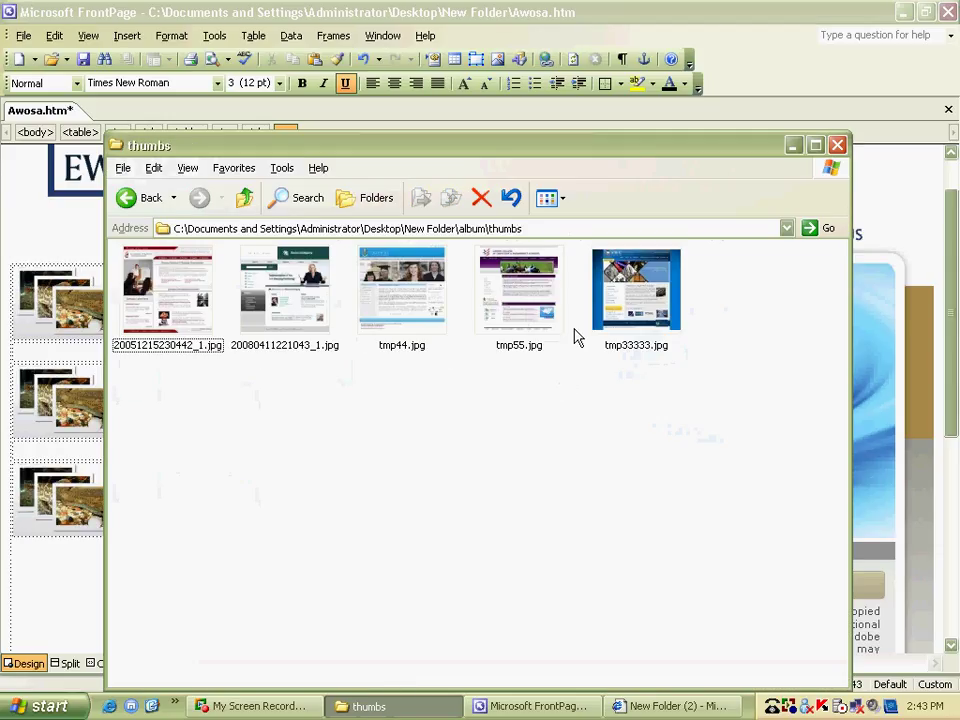
pyautogui.click(540, 298)
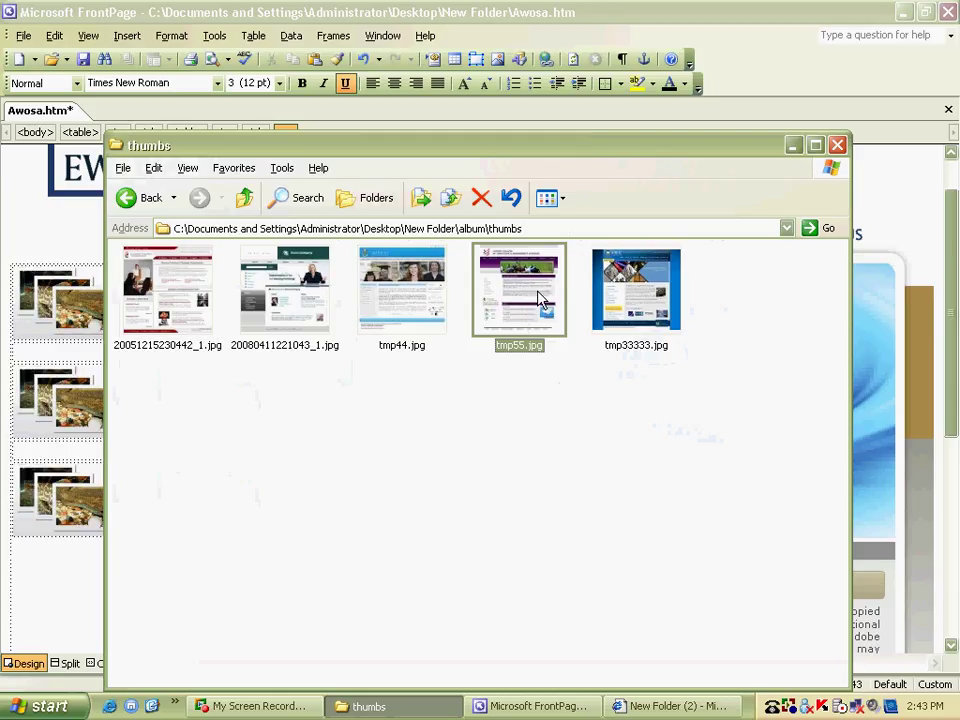
pyautogui.click(838, 145)
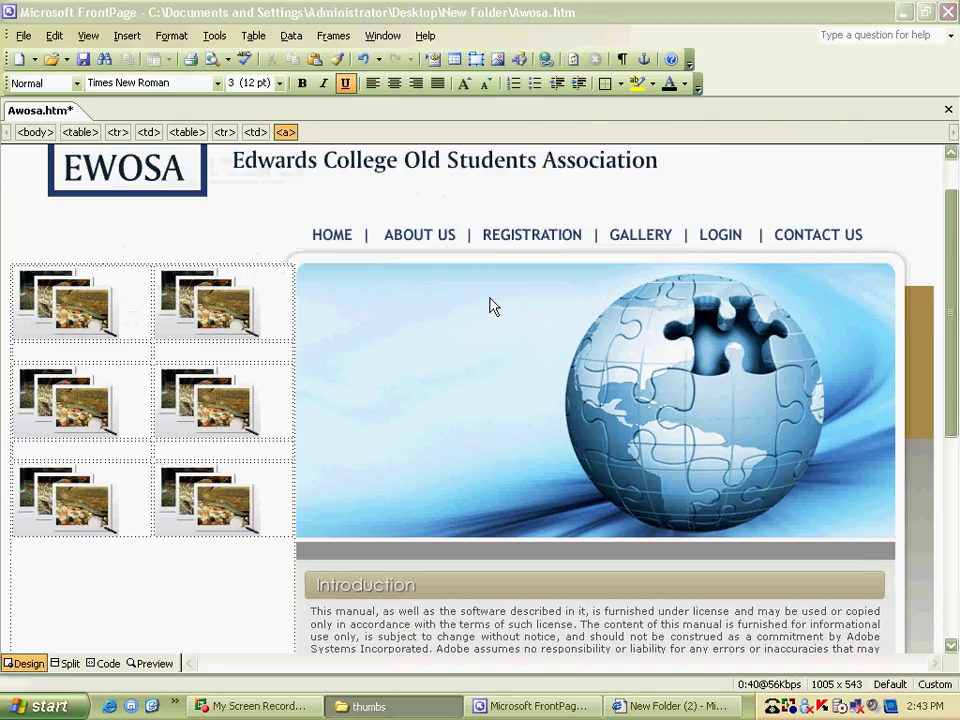
pyautogui.click(152, 663)
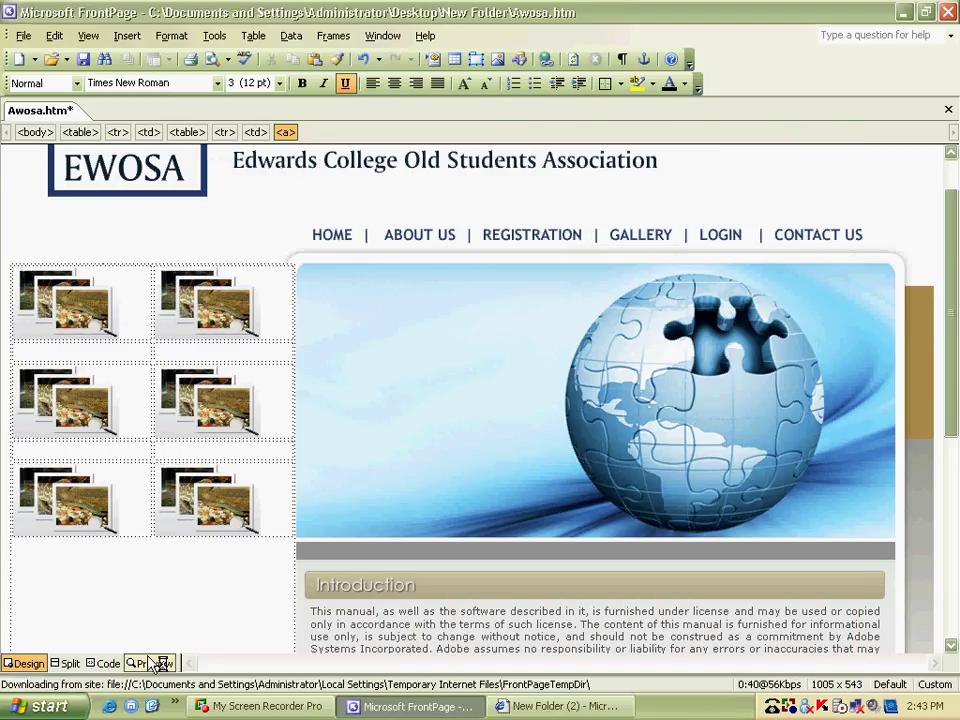